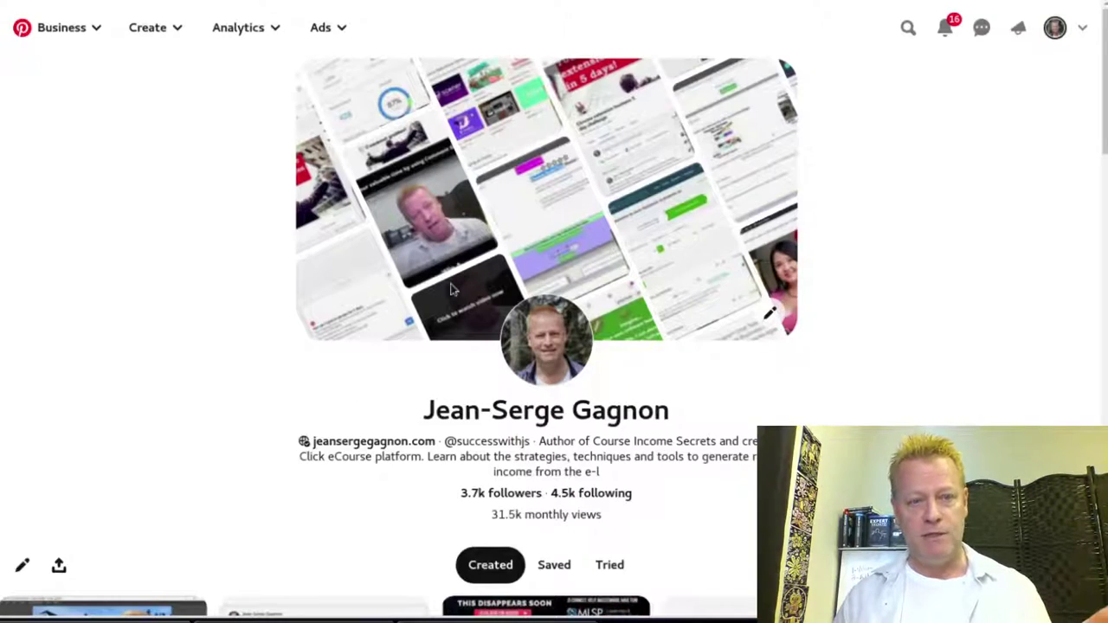
Look through the created pins on the Pinterest business profile.
{"action": "scroll", "coordinate": [680, 292], "scroll_direction": "down", "scroll_amount": 7}
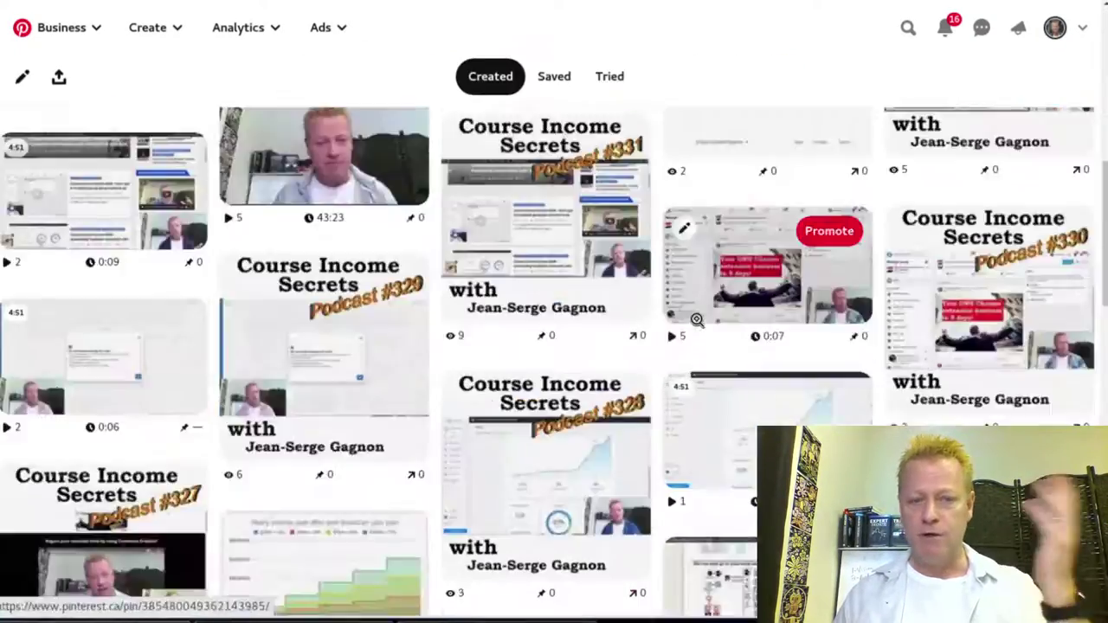
{"action": "scroll", "coordinate": [697, 319], "scroll_direction": "down", "scroll_amount": 15}
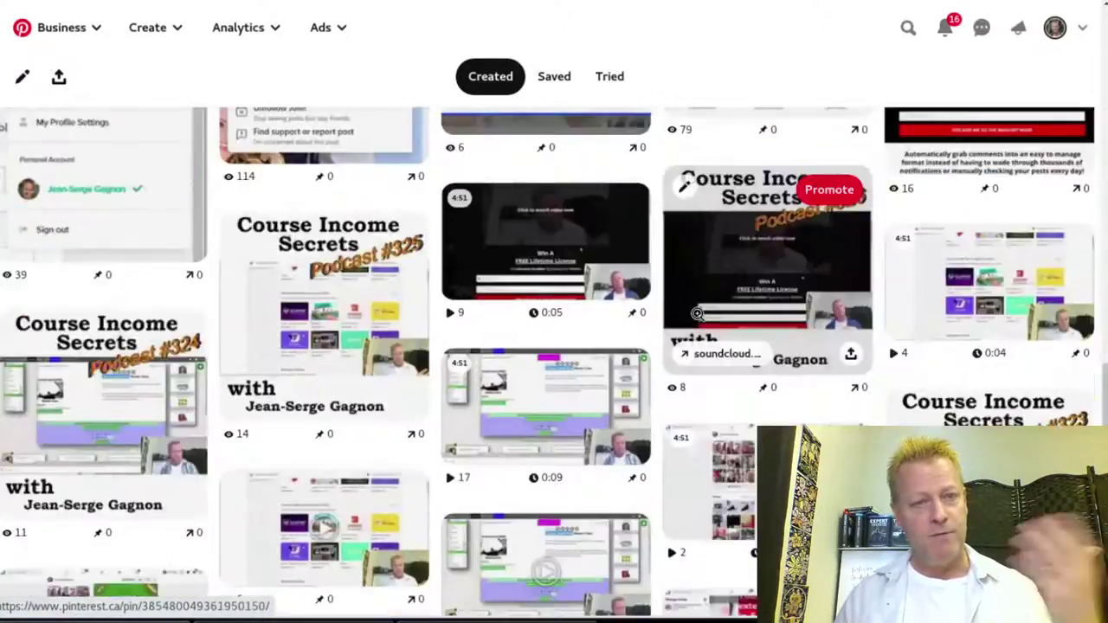
{"action": "scroll", "coordinate": [697, 314], "scroll_direction": "up", "scroll_amount": 10}
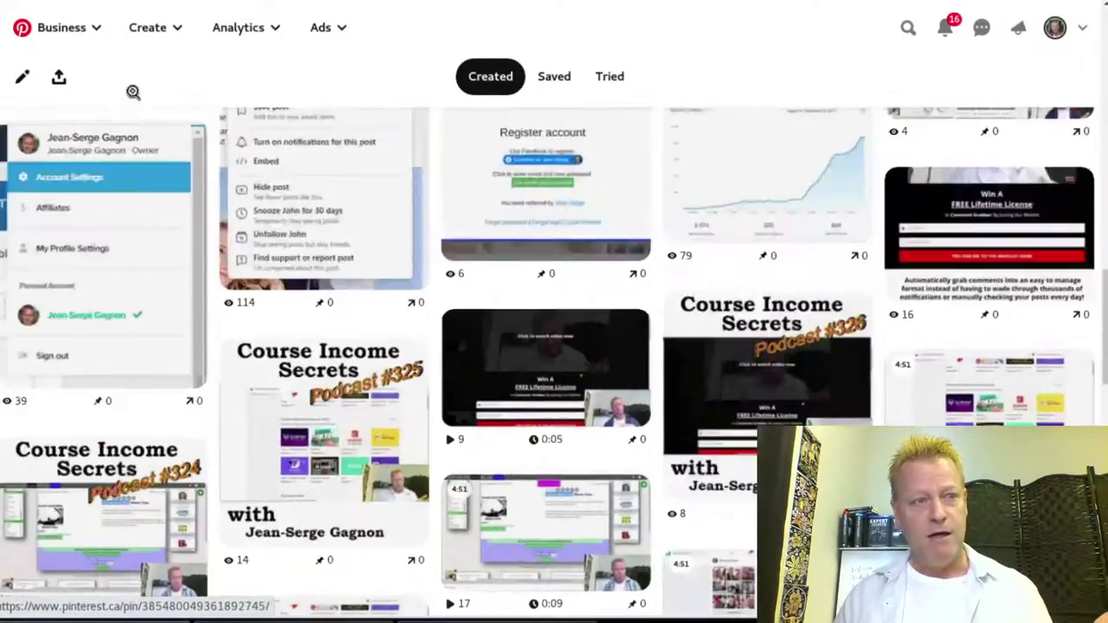
{"action": "scroll", "coordinate": [216, 33], "scroll_direction": "up", "scroll_amount": 4}
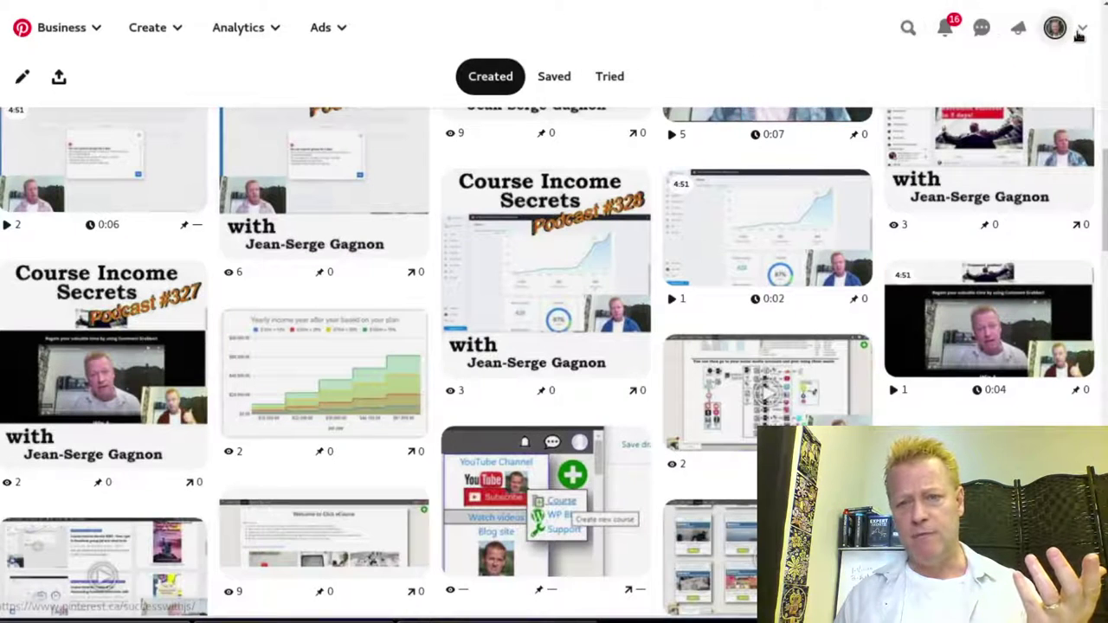
{"action": "scroll", "coordinate": [655, 200], "scroll_direction": "up", "scroll_amount": 12}
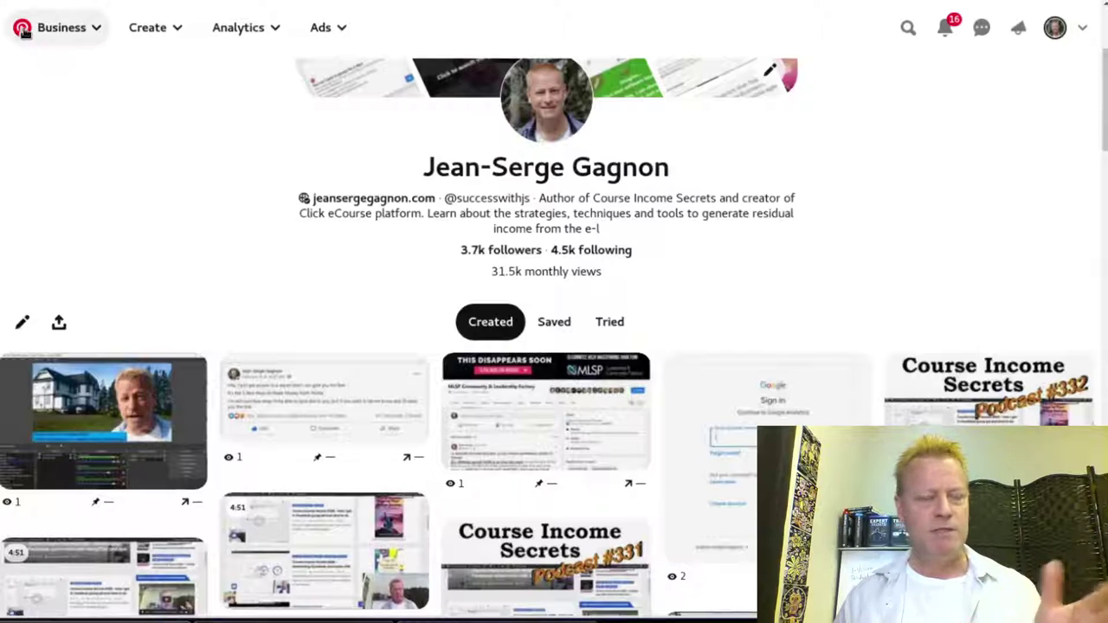
Open the Pinterest home feed and browse the recommended and promoted pins.
{"action": "left_click", "coordinate": [25, 31]}
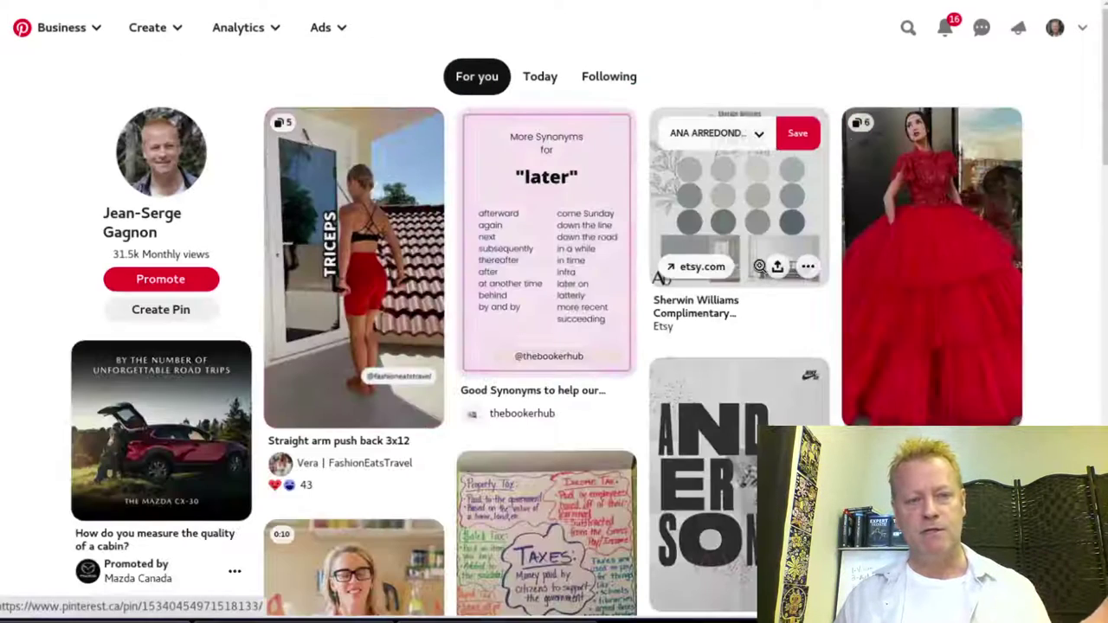
{"action": "scroll", "coordinate": [759, 266], "scroll_direction": "down", "scroll_amount": 12}
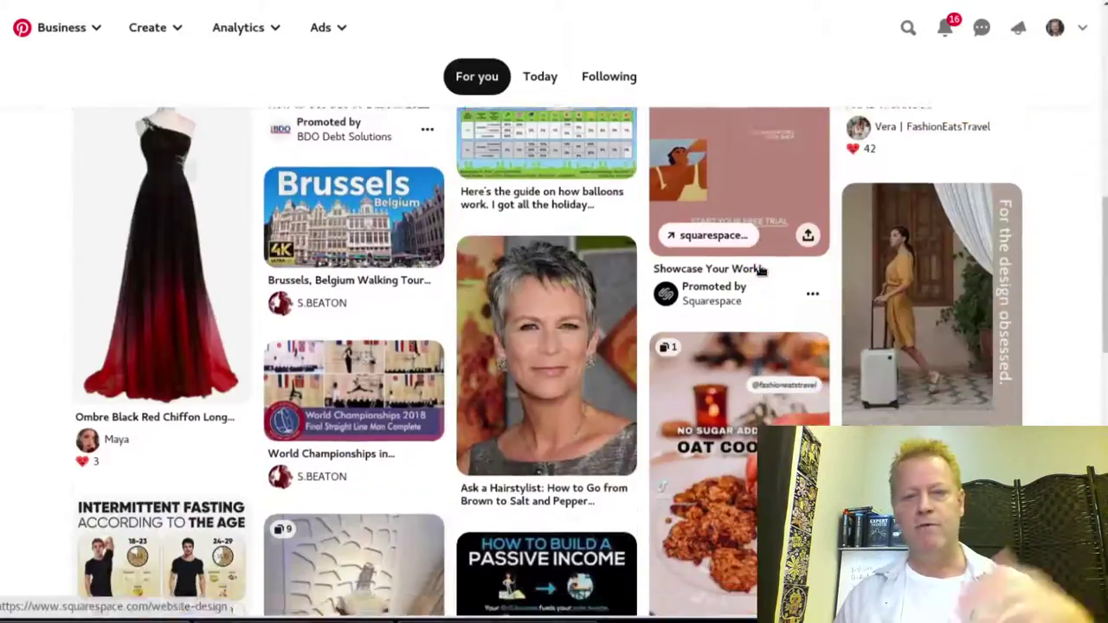
{"action": "scroll", "coordinate": [759, 268], "scroll_direction": "down", "scroll_amount": 10}
{"action": "scroll", "coordinate": [759, 248], "scroll_direction": "down", "scroll_amount": 7}
{"action": "scroll", "coordinate": [759, 250], "scroll_direction": "up", "scroll_amount": 5}
{"action": "scroll", "coordinate": [759, 250], "scroll_direction": "up", "scroll_amount": 8}
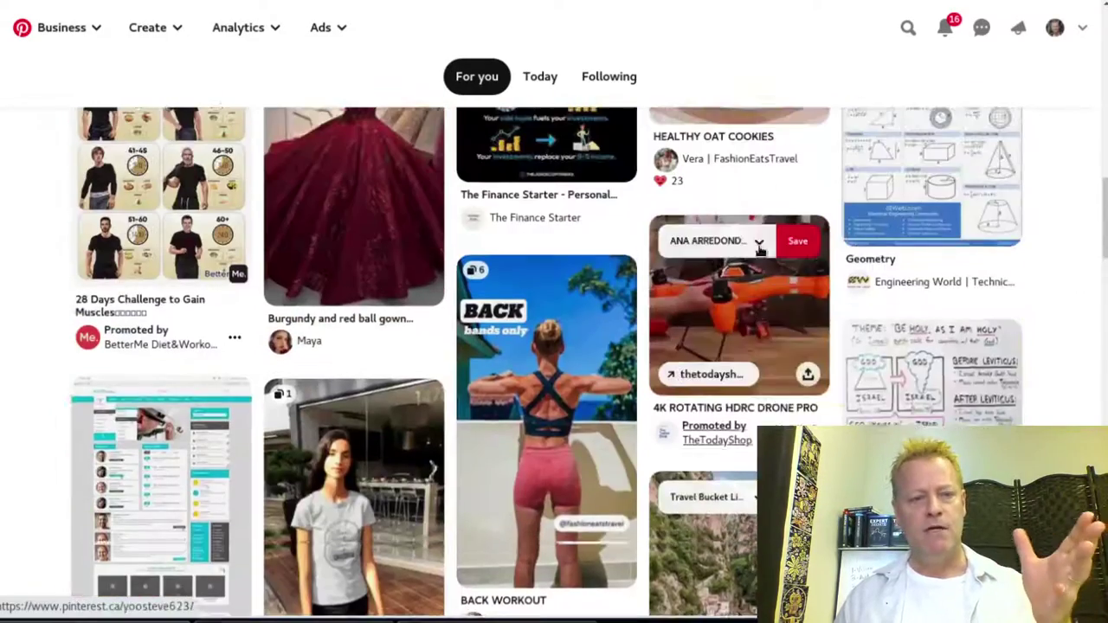
{"action": "scroll", "coordinate": [721, 401], "scroll_direction": "down", "scroll_amount": 2}
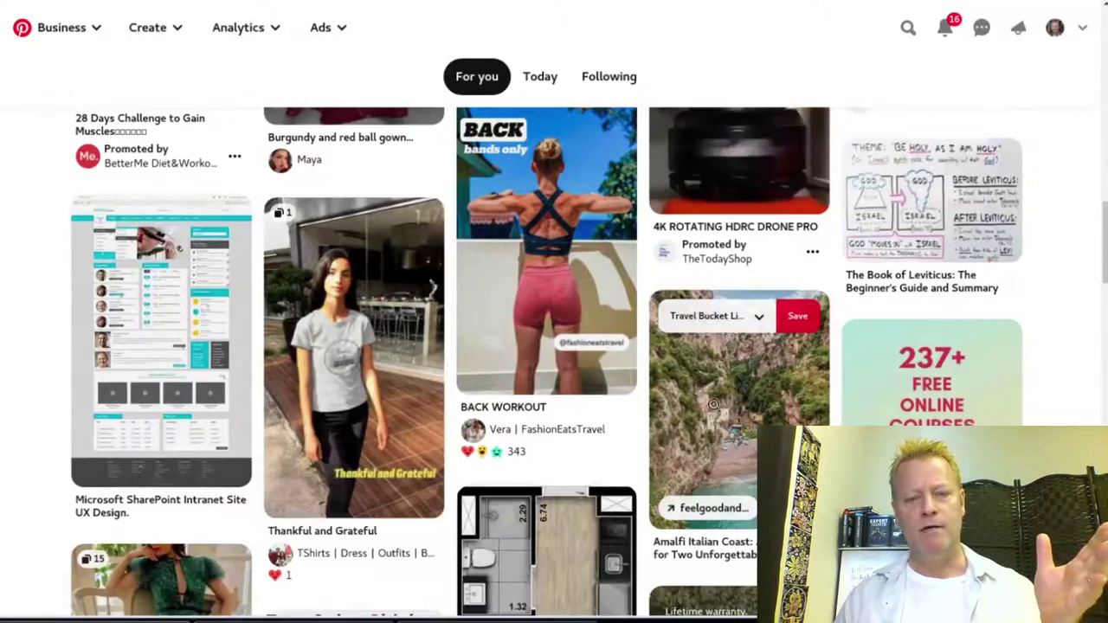
{"action": "scroll", "coordinate": [762, 415], "scroll_direction": "down", "scroll_amount": 6}
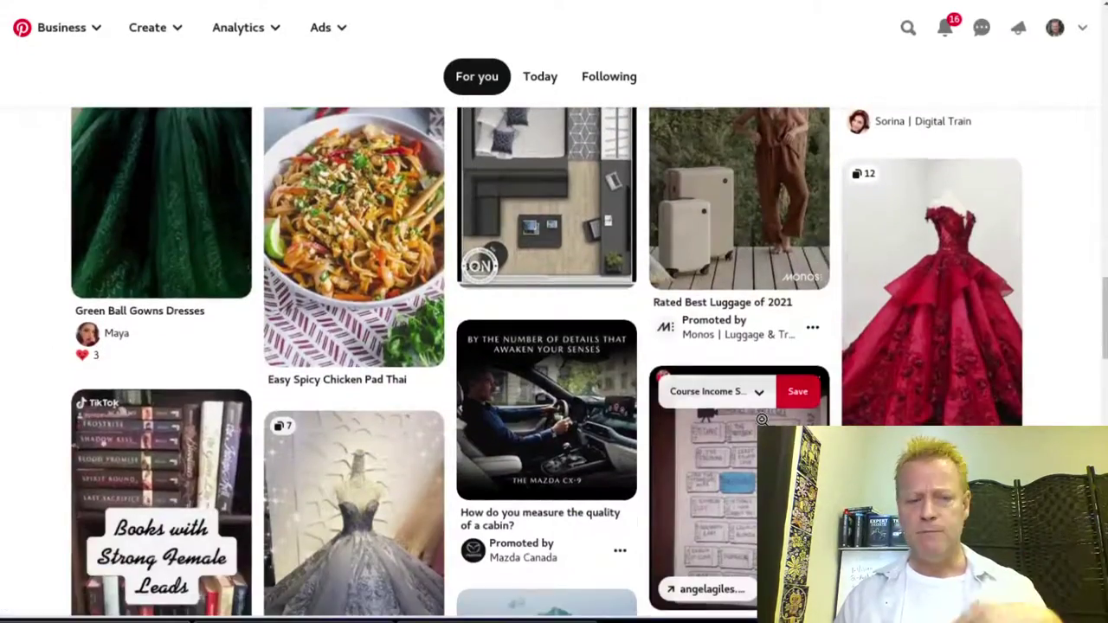
{"action": "scroll", "coordinate": [762, 423], "scroll_direction": "up", "scroll_amount": 5}
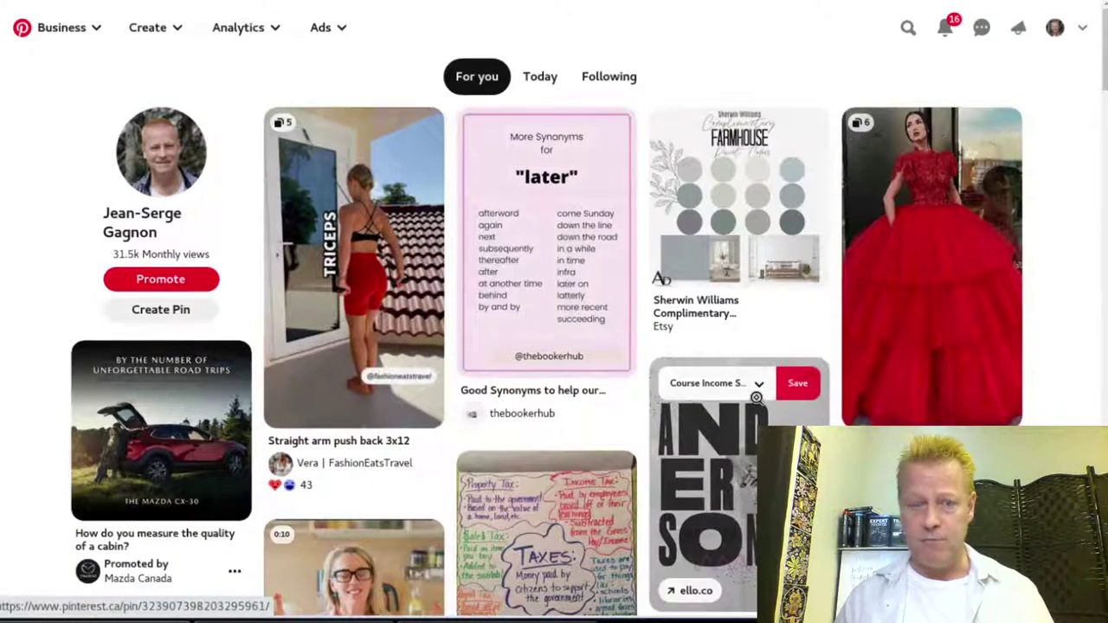
{"action": "scroll", "coordinate": [756, 397], "scroll_direction": "down", "scroll_amount": 7}
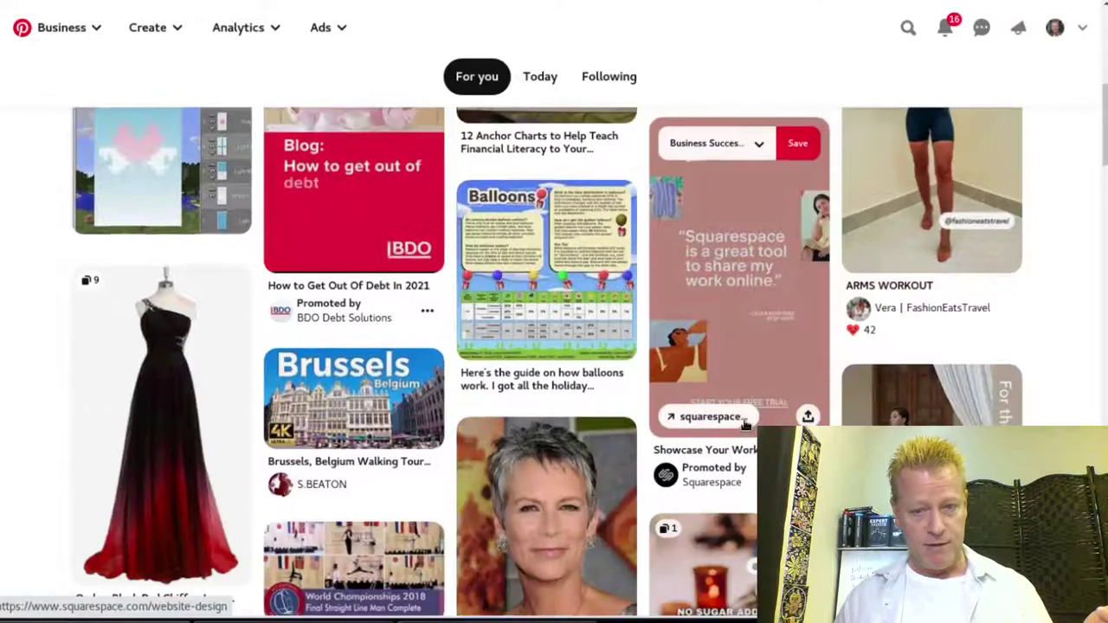
{"action": "scroll", "coordinate": [744, 423], "scroll_direction": "down", "scroll_amount": 3}
{"action": "scroll", "coordinate": [717, 449], "scroll_direction": "down", "scroll_amount": 3}
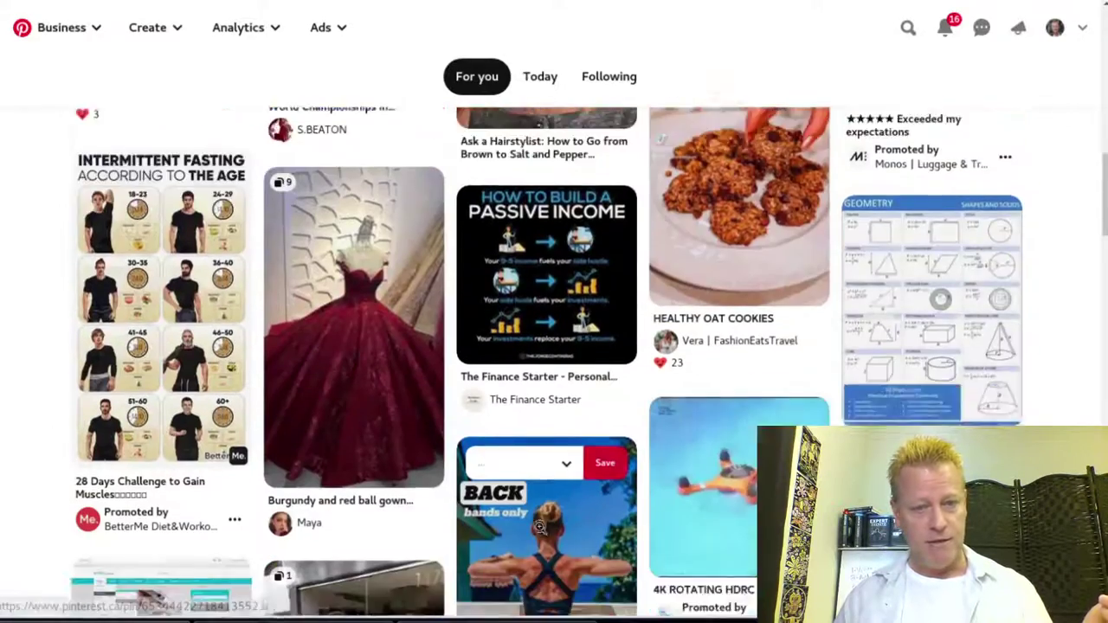
{"action": "scroll", "coordinate": [723, 346], "scroll_direction": "down", "scroll_amount": 3}
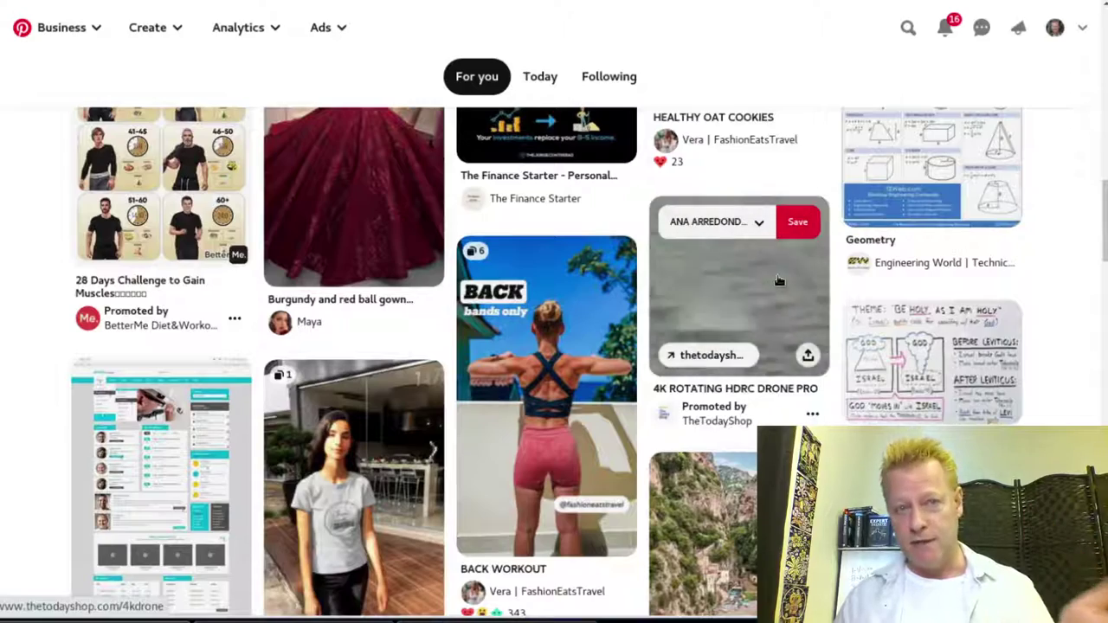
{"action": "scroll", "coordinate": [779, 281], "scroll_direction": "up", "scroll_amount": 5}
{"action": "scroll", "coordinate": [779, 280], "scroll_direction": "up", "scroll_amount": 6}
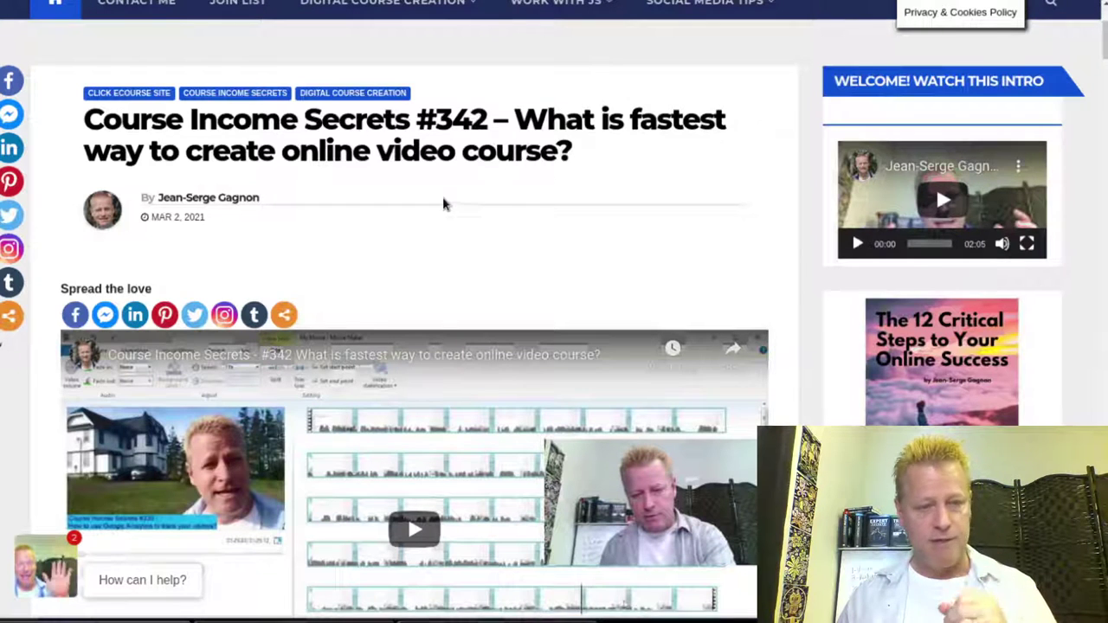
Return from the Course Income Secrets #342 article to the blog's home page and look through its recent posts.
{"action": "scroll", "coordinate": [425, 188], "scroll_direction": "down", "scroll_amount": 3}
{"action": "scroll", "coordinate": [410, 234], "scroll_direction": "up", "scroll_amount": 6}
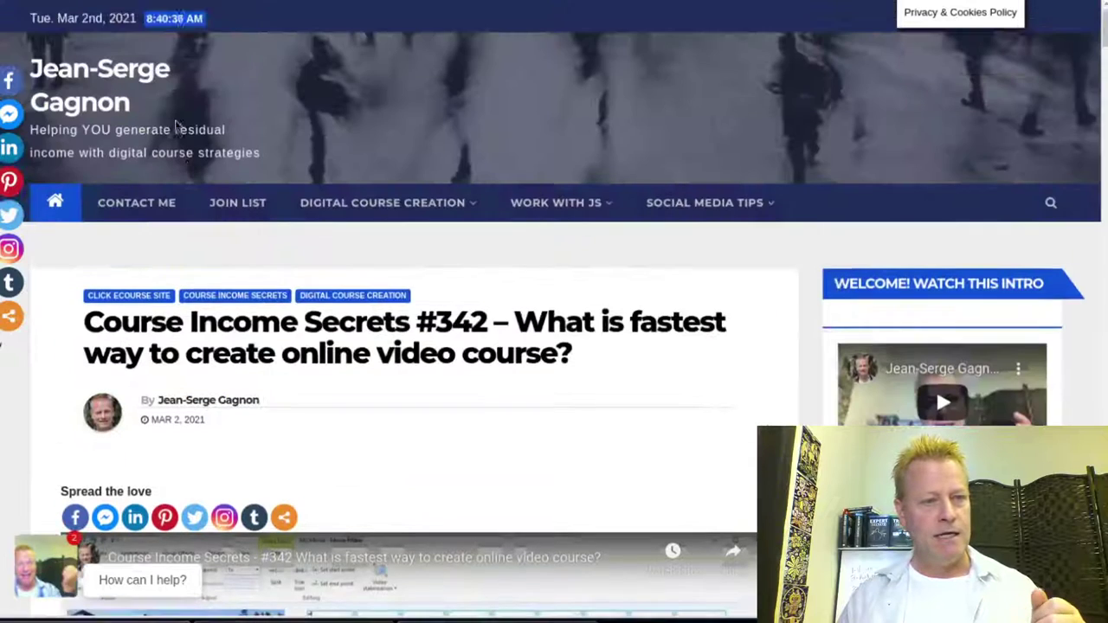
{"action": "key", "text": "alt+Left"}
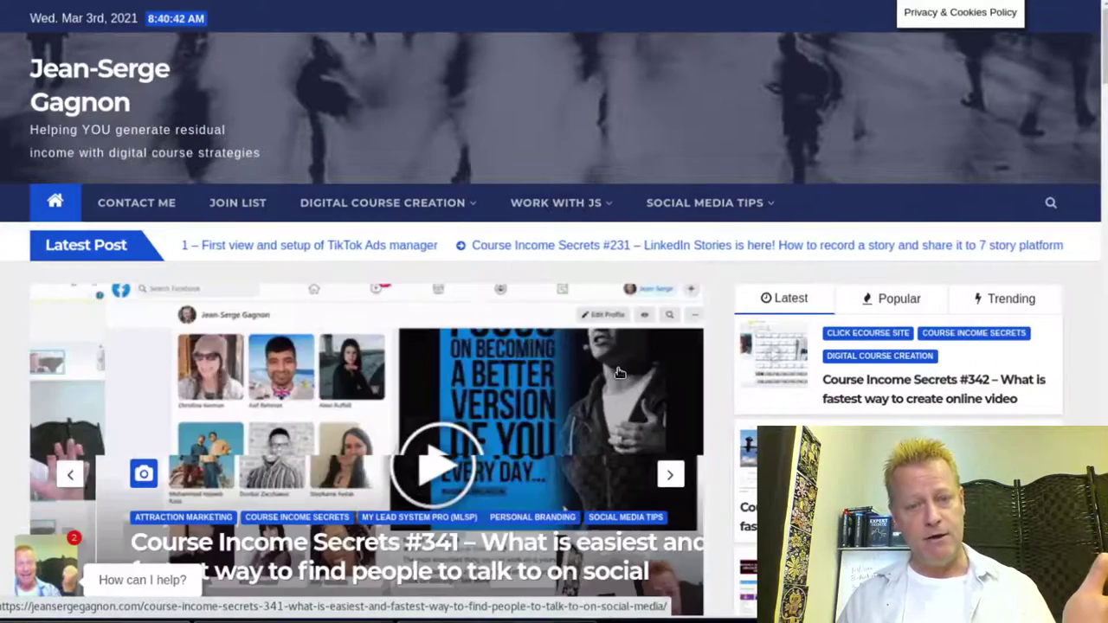
{"action": "scroll", "coordinate": [606, 372], "scroll_direction": "down", "scroll_amount": 8}
{"action": "scroll", "coordinate": [541, 350], "scroll_direction": "down", "scroll_amount": 5}
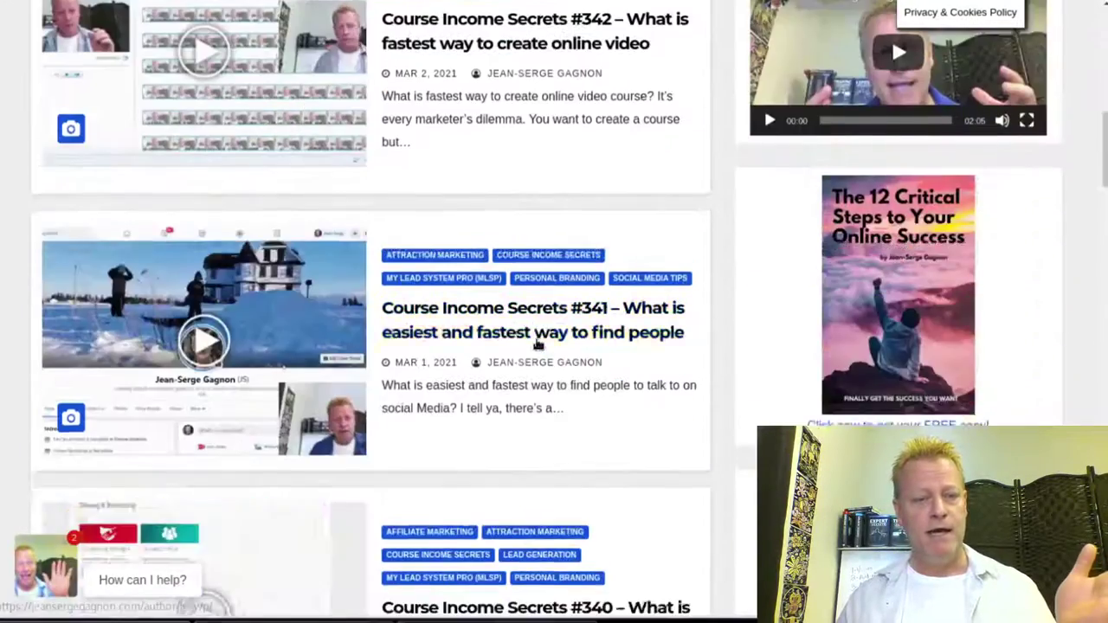
{"action": "scroll", "coordinate": [537, 345], "scroll_direction": "up", "scroll_amount": 1}
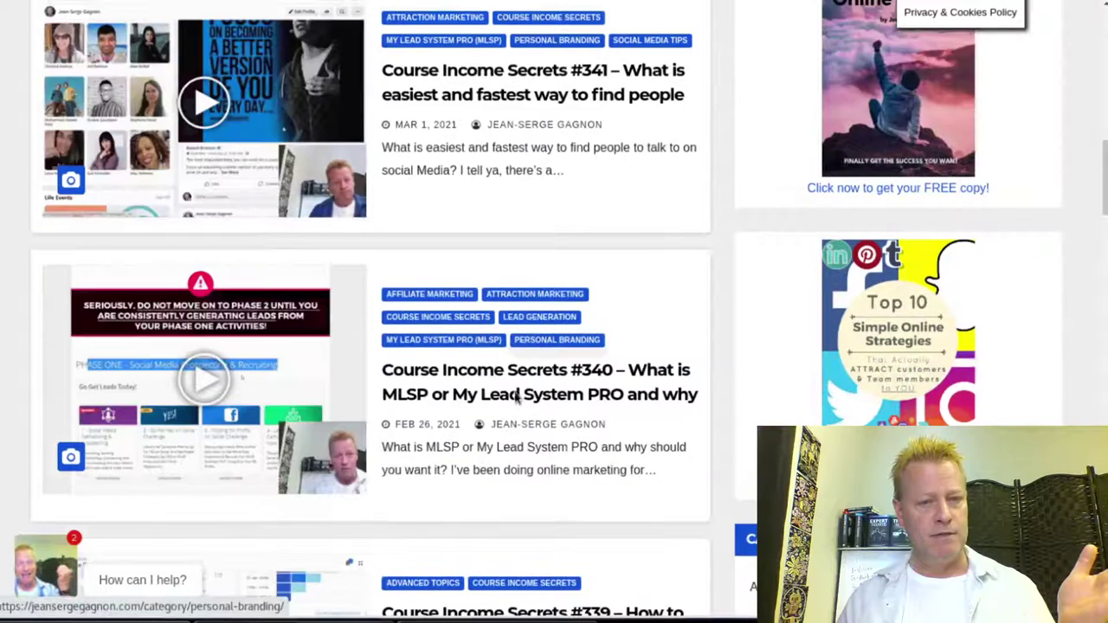
Open the Course Income Secrets #340 post about MLSP and review its text and images.
{"action": "left_click", "coordinate": [615, 391]}
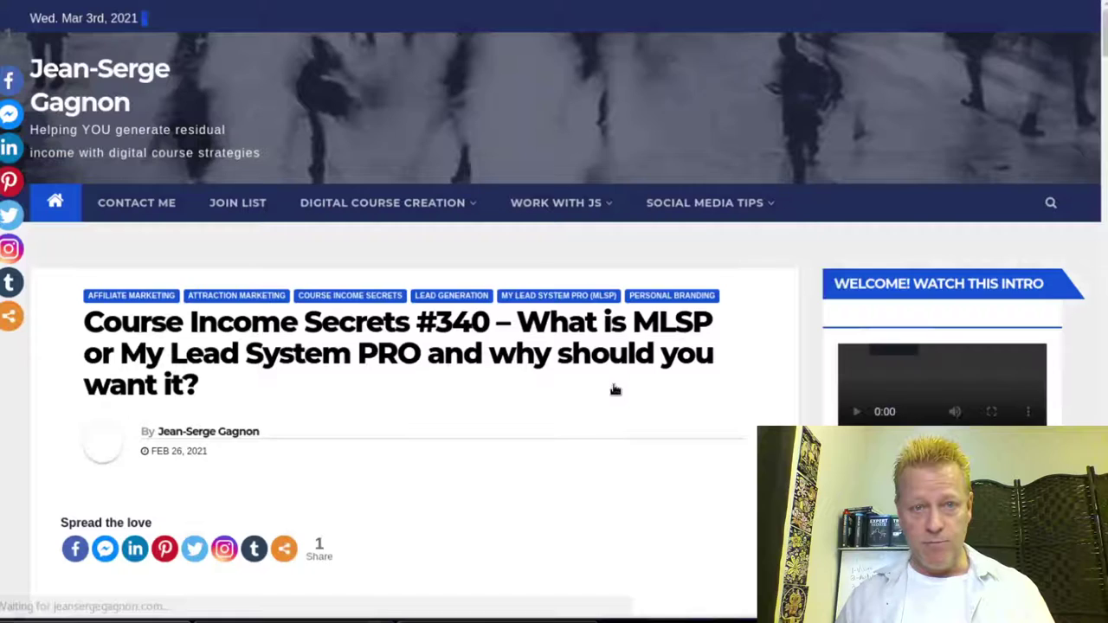
{"action": "scroll", "coordinate": [485, 398], "scroll_direction": "down", "scroll_amount": 1}
{"action": "scroll", "coordinate": [471, 389], "scroll_direction": "down", "scroll_amount": 12}
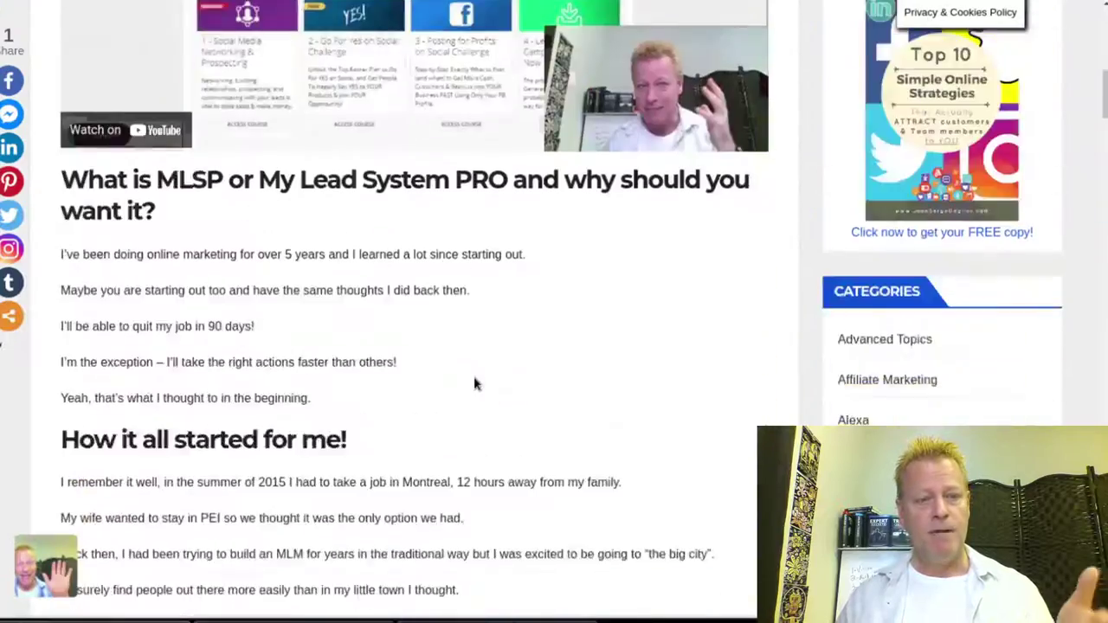
{"action": "scroll", "coordinate": [474, 381], "scroll_direction": "down", "scroll_amount": 15}
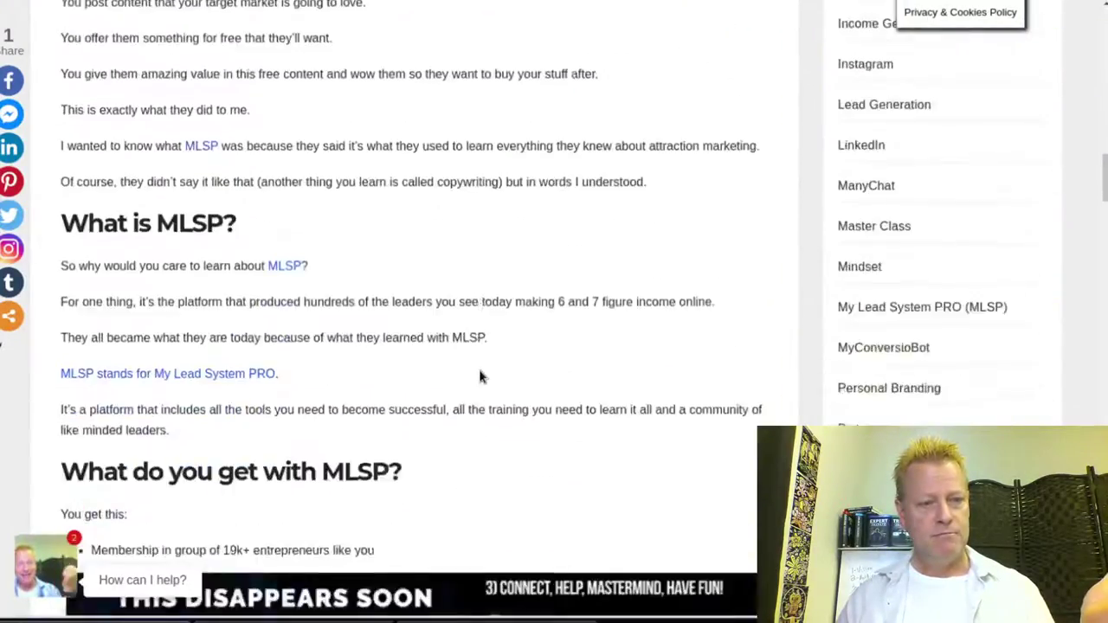
{"action": "scroll", "coordinate": [480, 375], "scroll_direction": "down", "scroll_amount": 15}
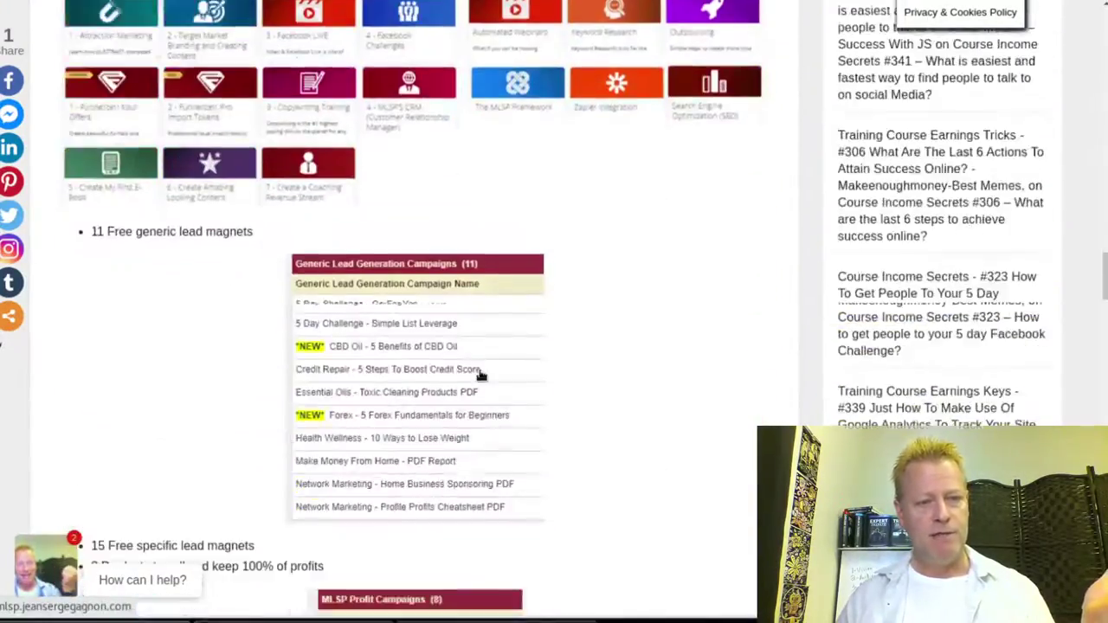
{"action": "scroll", "coordinate": [478, 377], "scroll_direction": "down", "scroll_amount": 9}
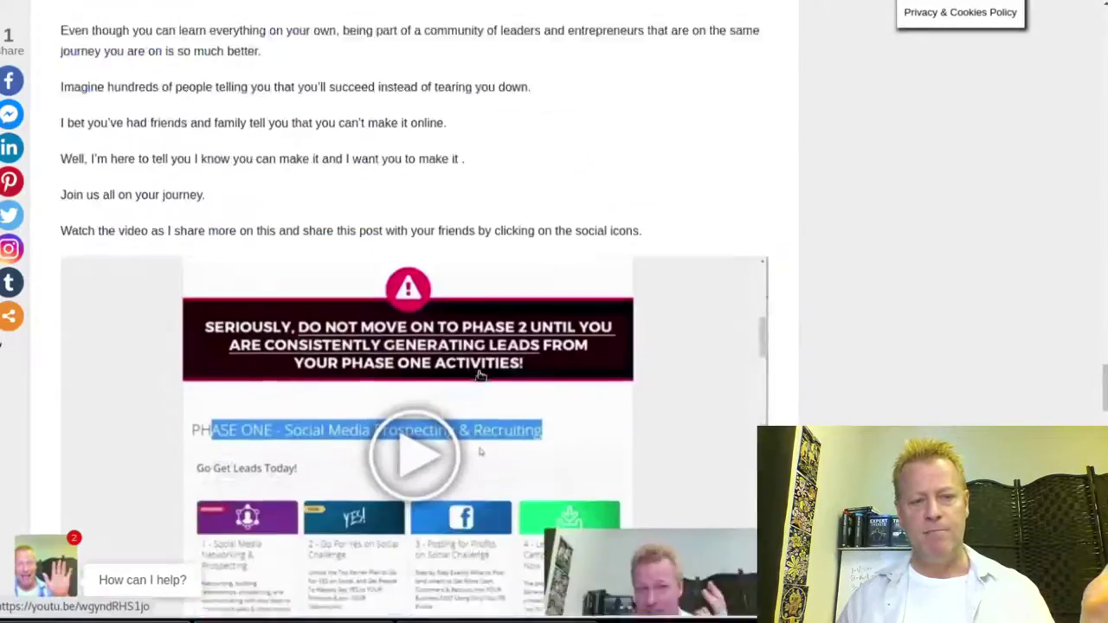
{"action": "scroll", "coordinate": [480, 379], "scroll_direction": "up", "scroll_amount": 5}
{"action": "scroll", "coordinate": [481, 378], "scroll_direction": "up", "scroll_amount": 10}
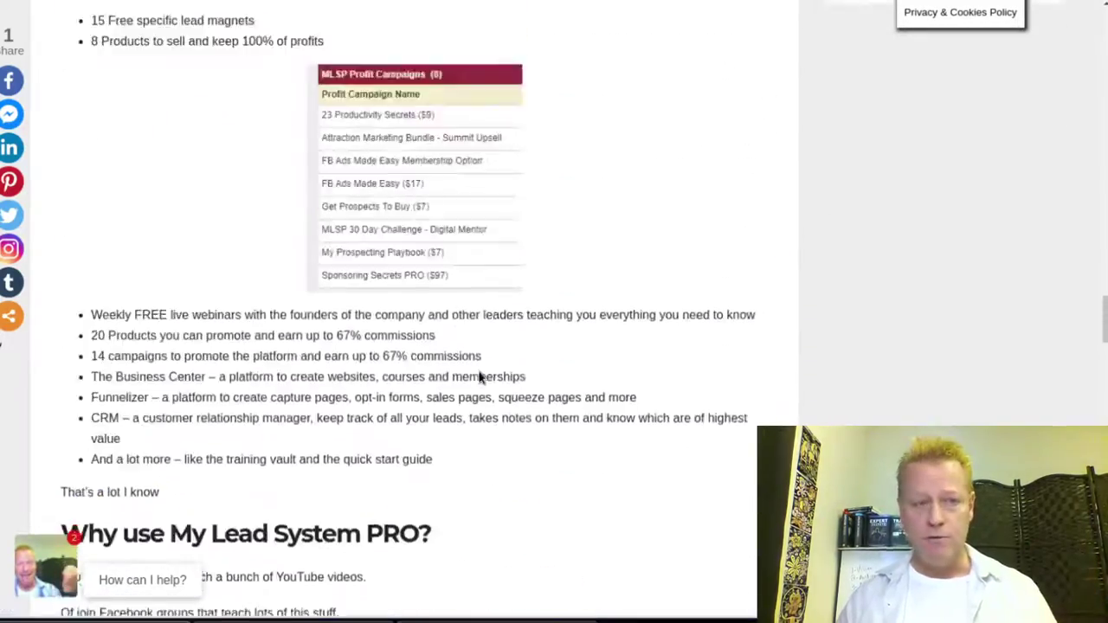
Try to save the post's colourful course-grid image to Pinterest, declining the Chrome Save button upgrade, and dismiss the chat popup.
{"action": "left_click", "coordinate": [10, 182]}
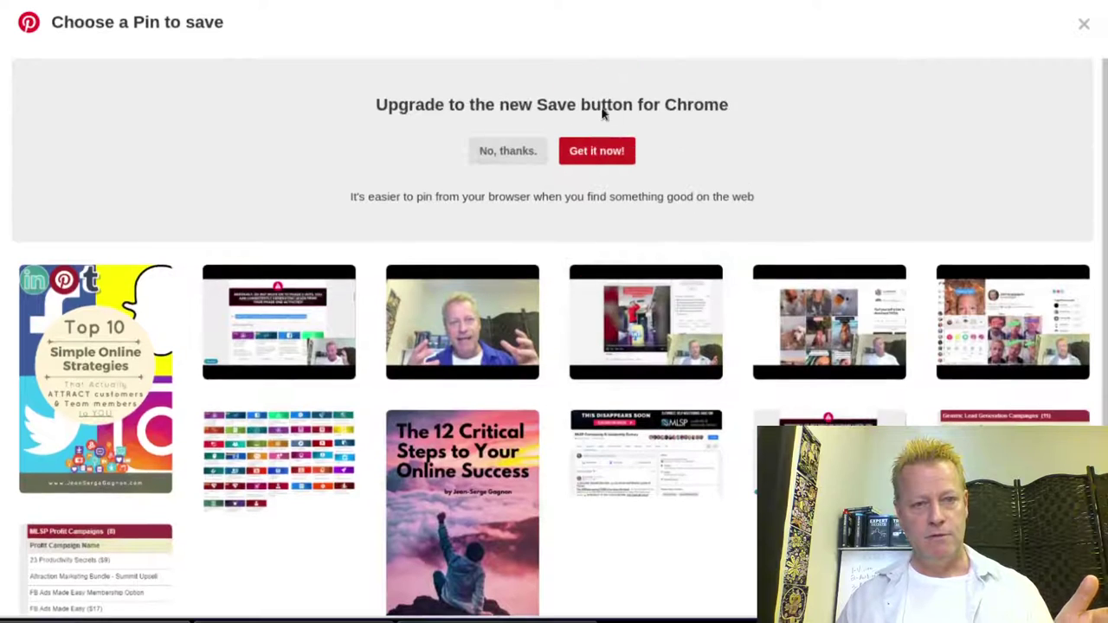
{"action": "left_click", "coordinate": [518, 156]}
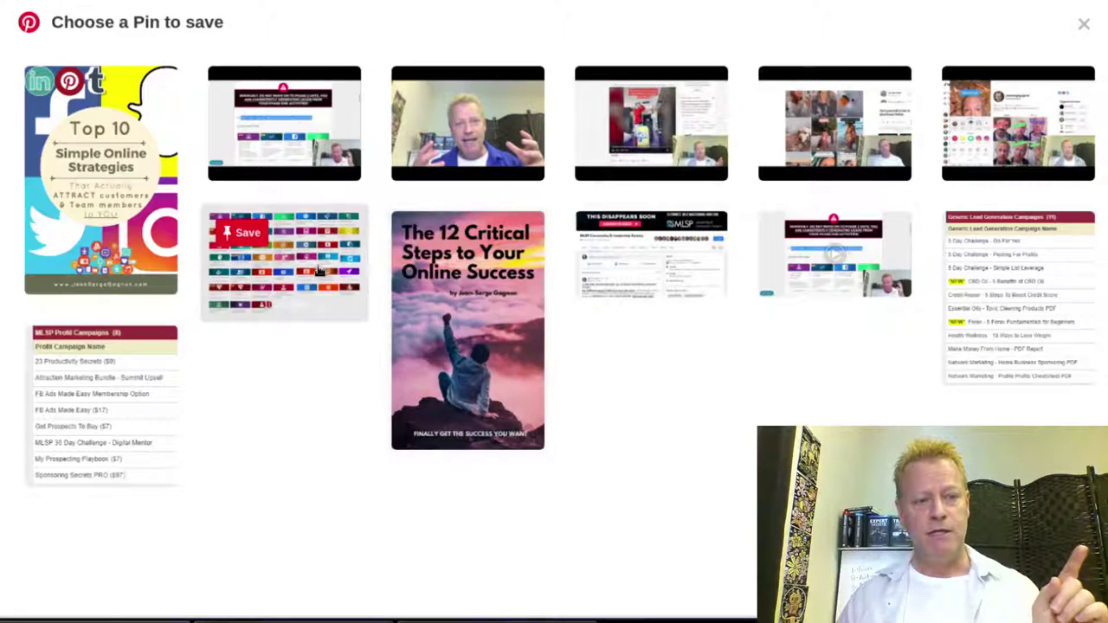
{"action": "left_click", "coordinate": [246, 224]}
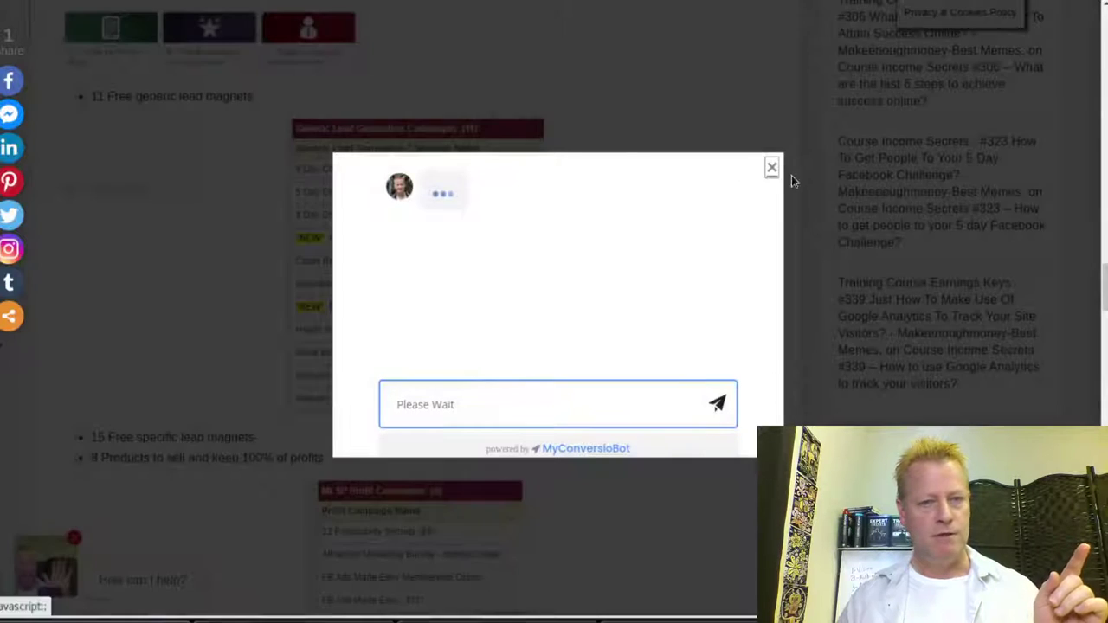
{"action": "left_click", "coordinate": [771, 168]}
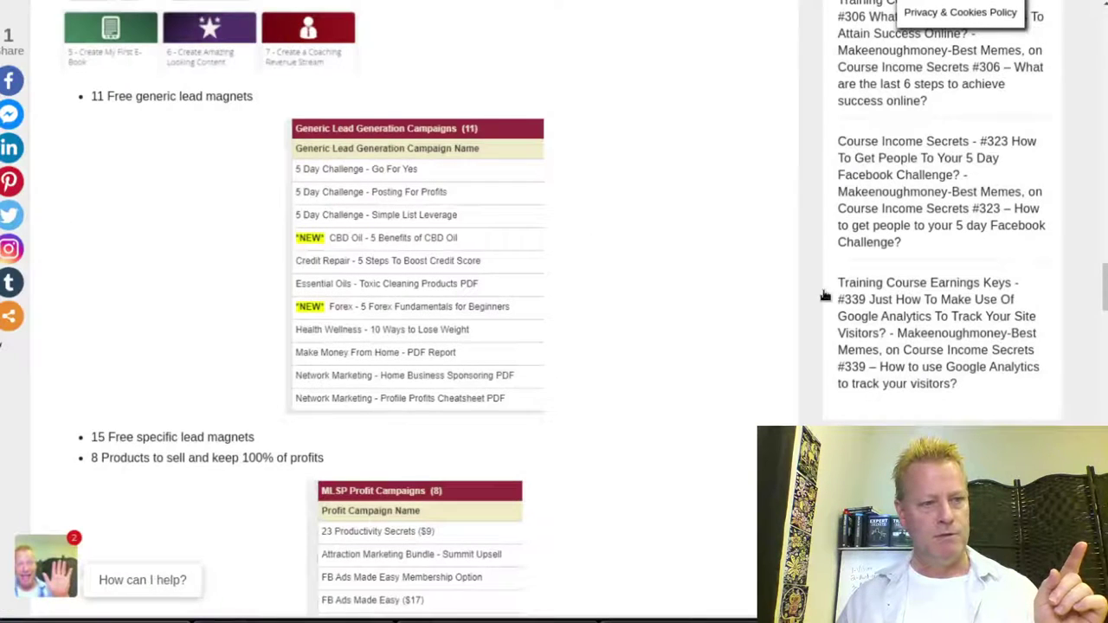
Share the post to Pinterest again, choose the course-grid image to view its pin window, and close that window.
{"action": "left_click", "coordinate": [11, 181]}
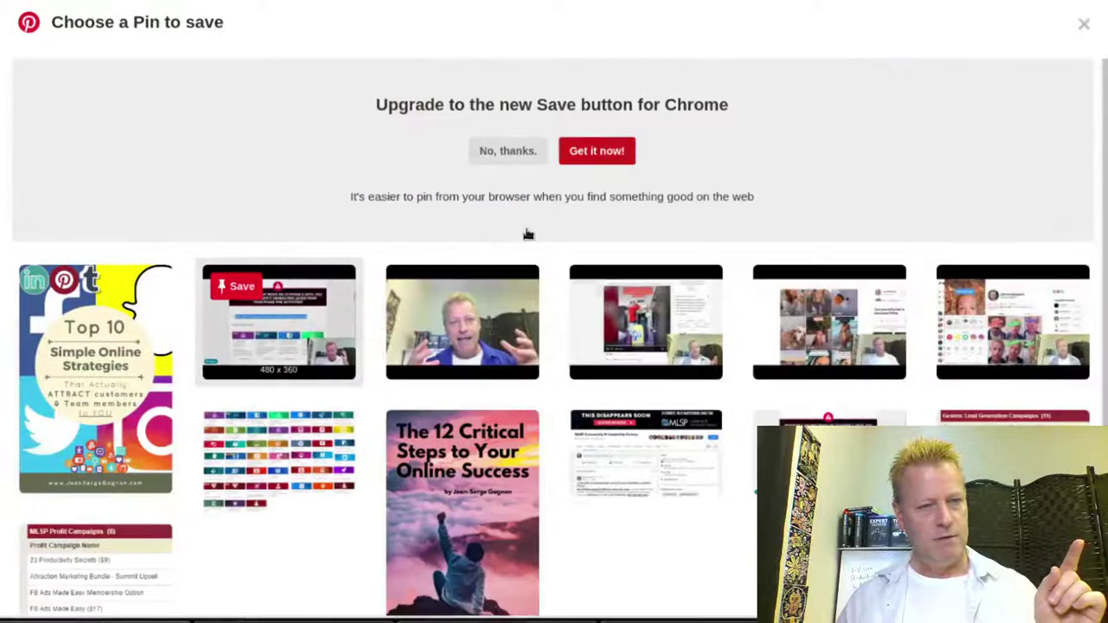
{"action": "left_click", "coordinate": [508, 150]}
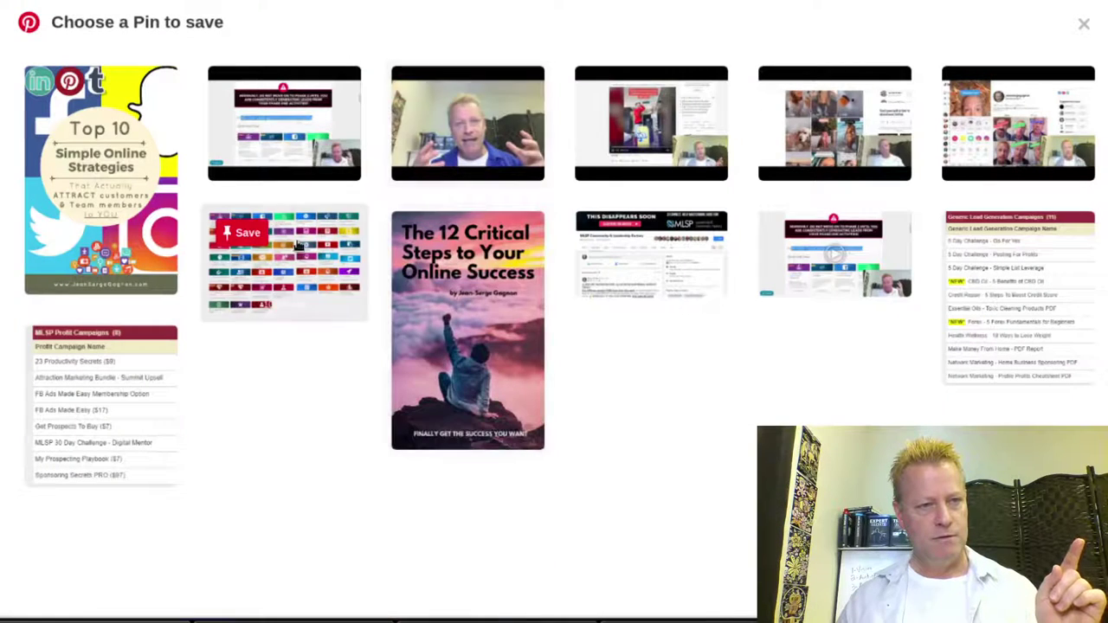
{"action": "left_click", "coordinate": [234, 231]}
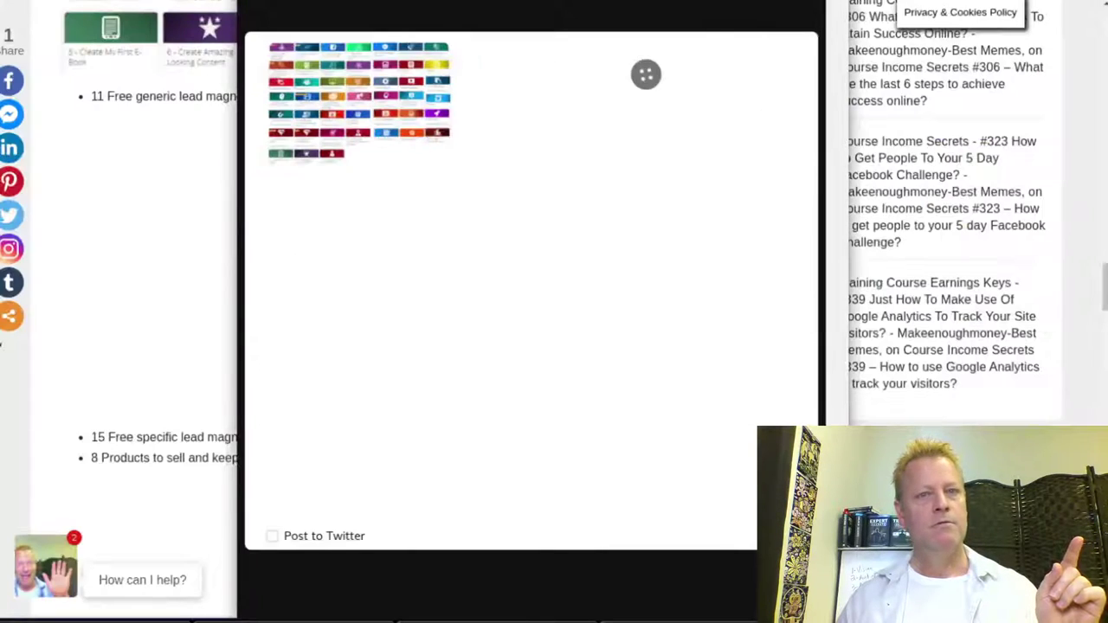
{"action": "left_click", "coordinate": [820, 10]}
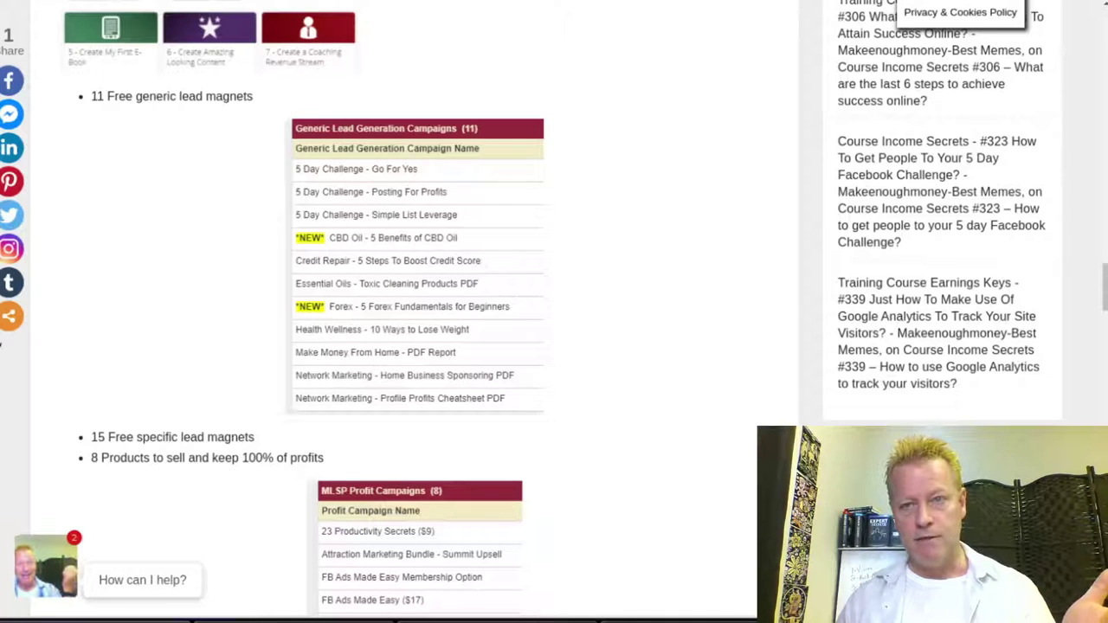
Open the browser's extensions management page.
{"action": "key", "text": "alt+f"}
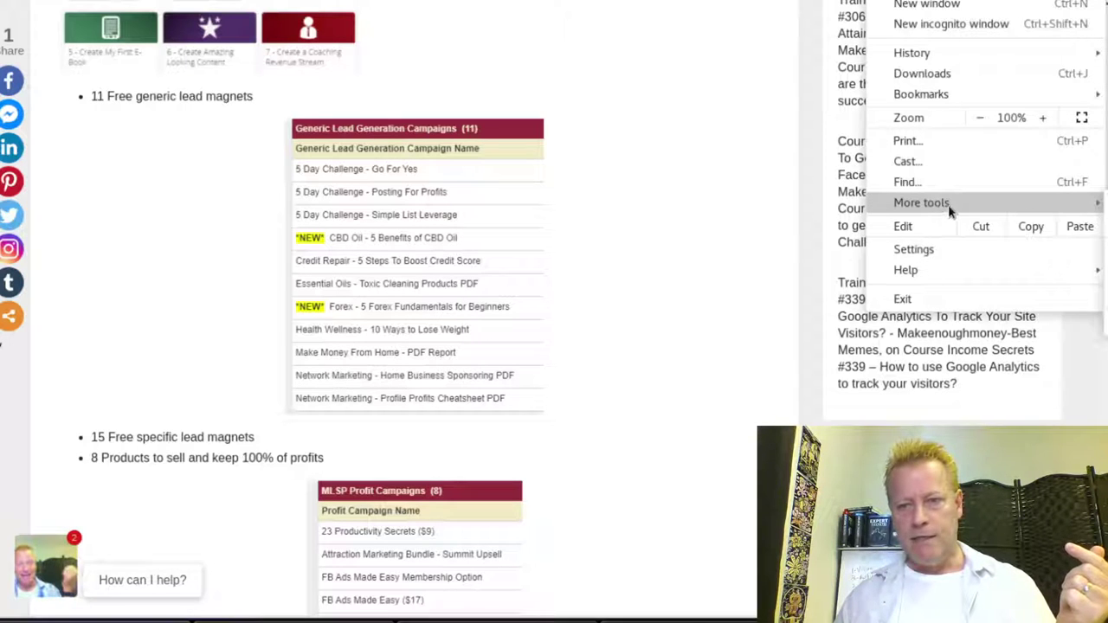
{"action": "left_click", "coordinate": [796, 268]}
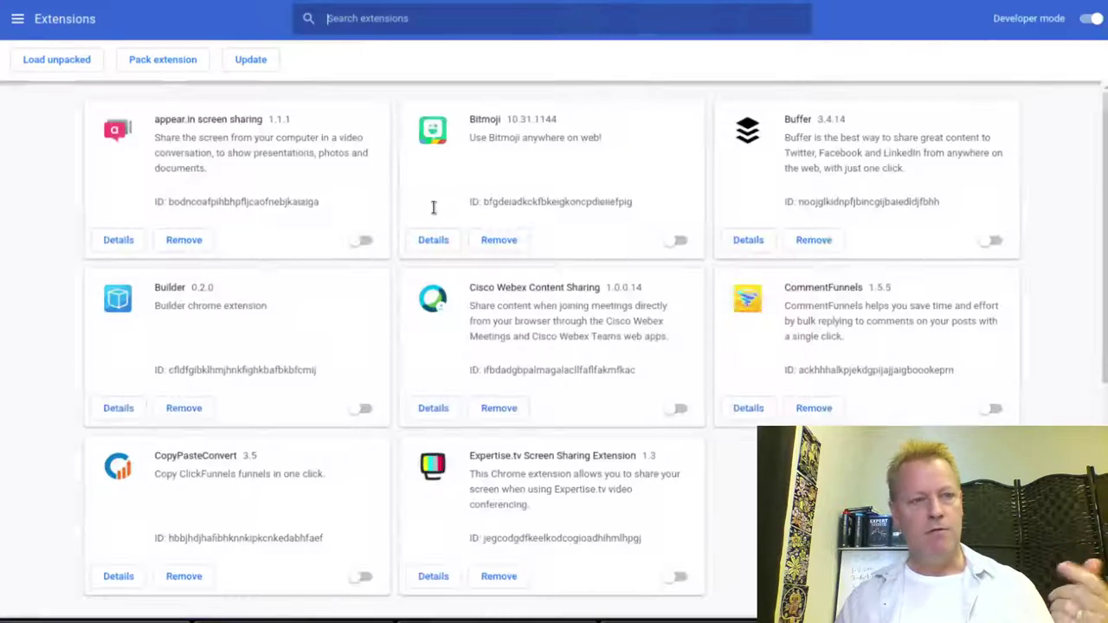
Look through the installed browser extensions for the Pinterest Save Button.
{"action": "scroll", "coordinate": [525, 306], "scroll_direction": "down", "scroll_amount": 3}
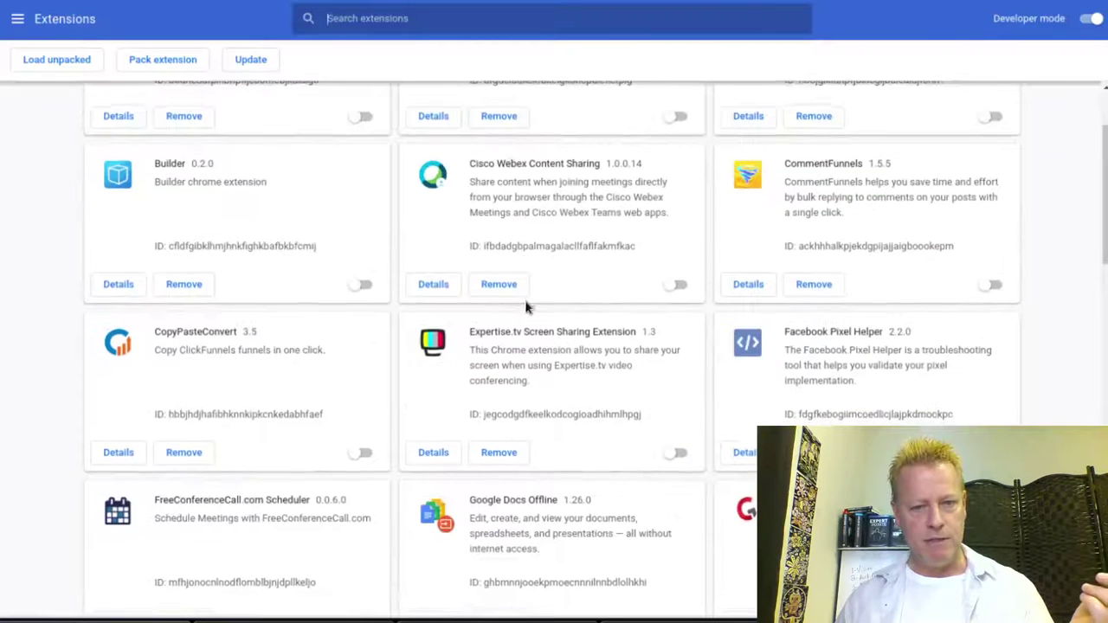
{"action": "scroll", "coordinate": [525, 306], "scroll_direction": "down", "scroll_amount": 2}
{"action": "scroll", "coordinate": [523, 305], "scroll_direction": "down", "scroll_amount": 2}
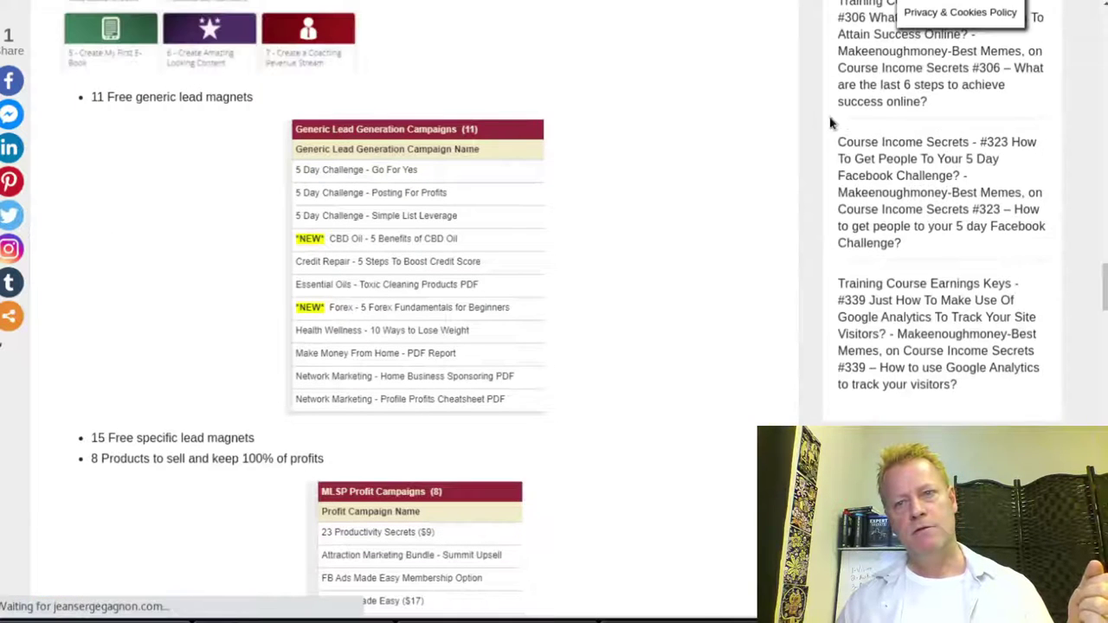
Back on the blog post, show the Pinterest Save Button among the extensions with site access and dismiss the chat popup.
{"action": "left_click", "coordinate": [1021, 1]}
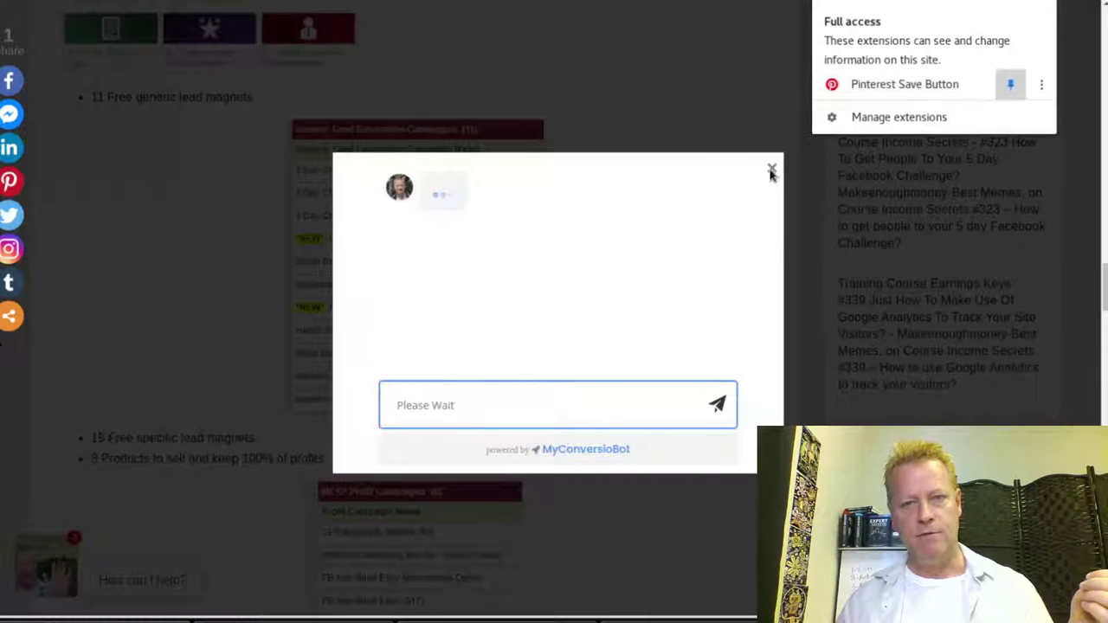
{"action": "left_click", "coordinate": [756, 99]}
{"action": "key", "text": "Escape"}
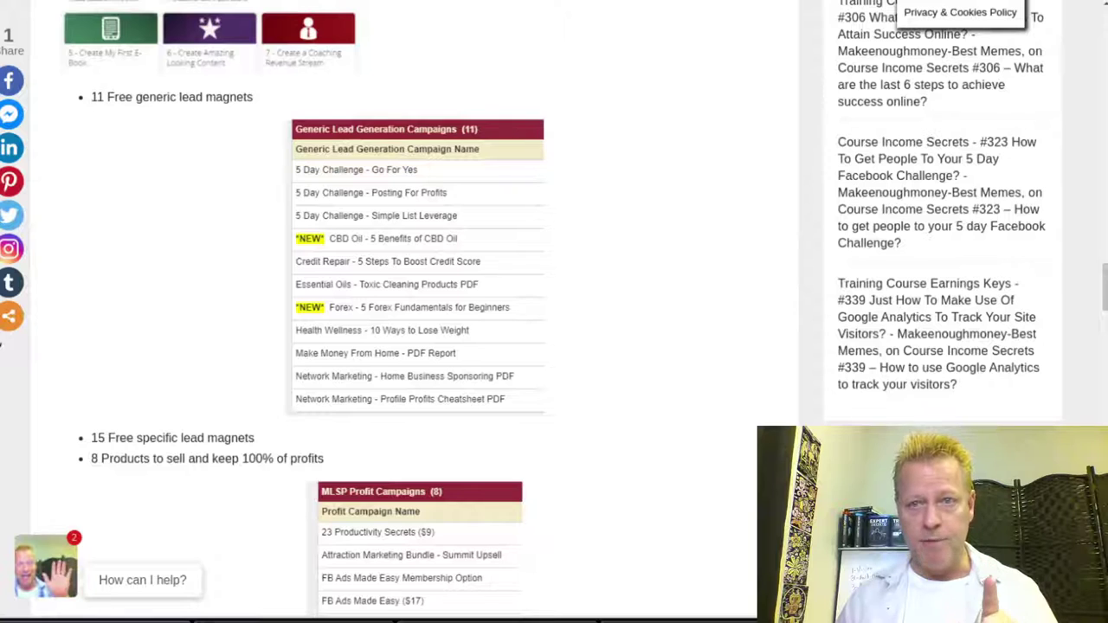
Share the post to Pinterest and select the MLSP community, two campaign list, course-grid and first video thumbnail images.
{"action": "left_click", "coordinate": [11, 181]}
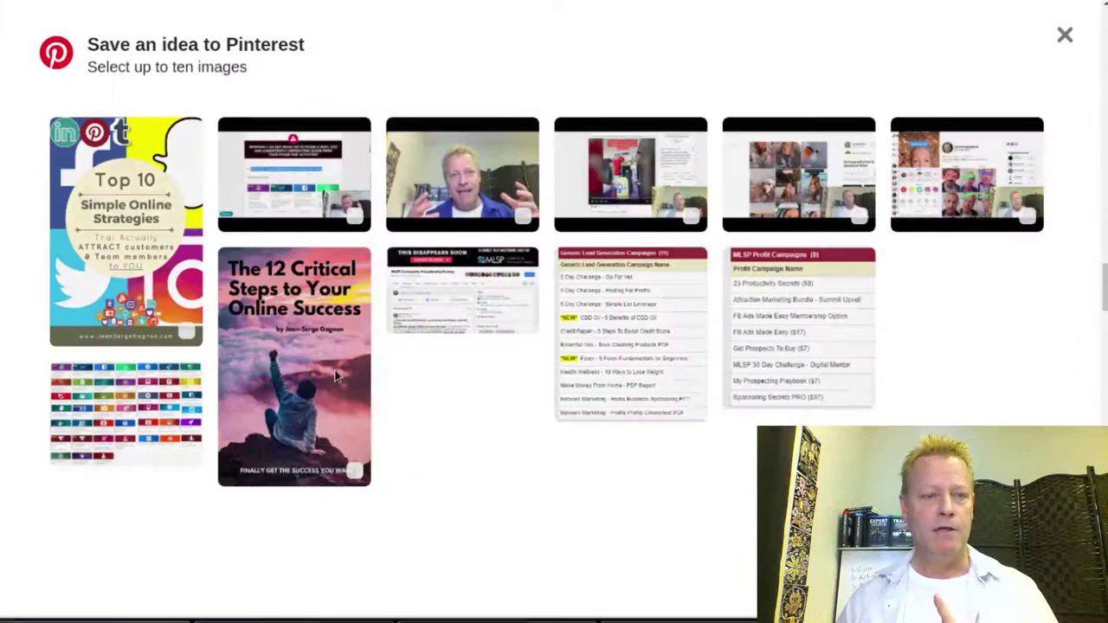
{"action": "left_click", "coordinate": [506, 275]}
{"action": "left_click", "coordinate": [631, 314]}
{"action": "left_click", "coordinate": [796, 320]}
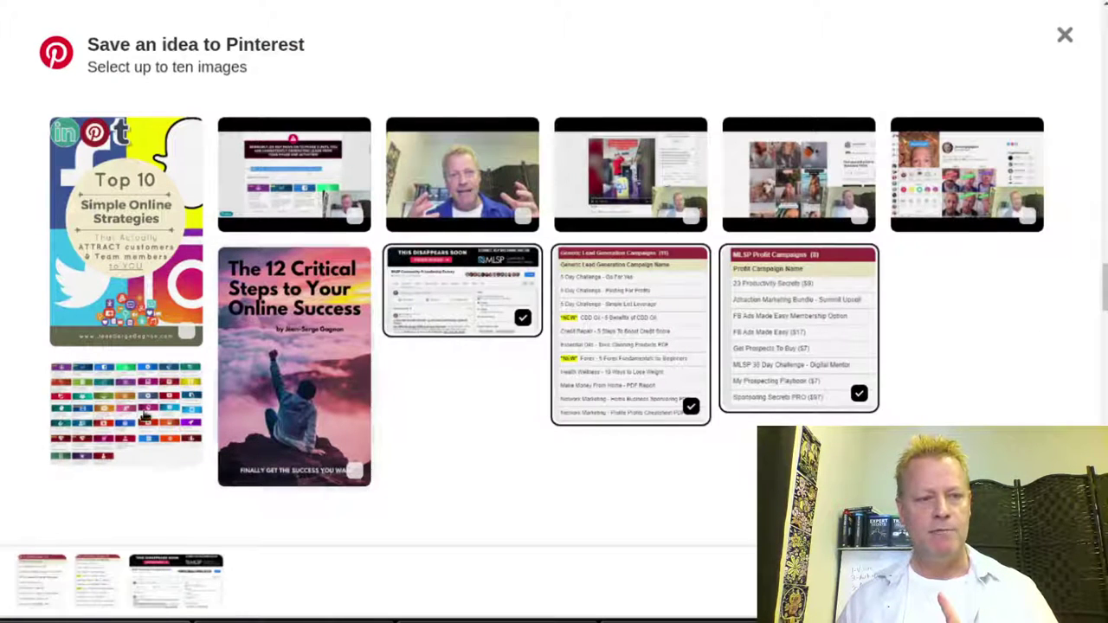
{"action": "left_click", "coordinate": [130, 407]}
{"action": "left_click", "coordinate": [286, 227]}
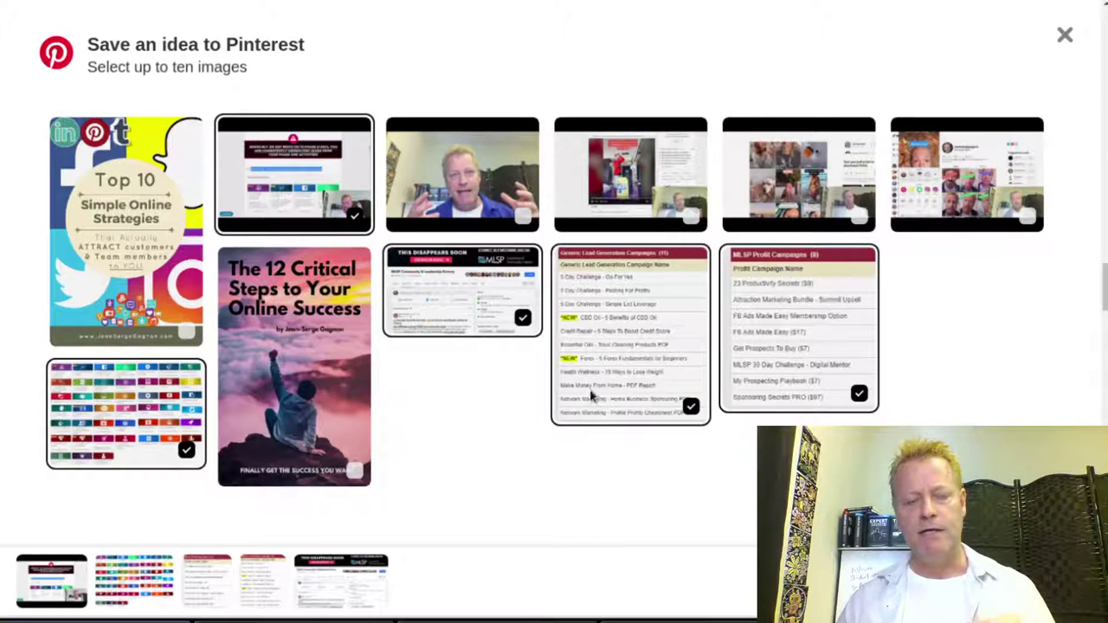
Save the selected images to the Course Income Secrets blog posts board, searching for "blog", and close the confirmation window.
{"action": "key", "text": "Return"}
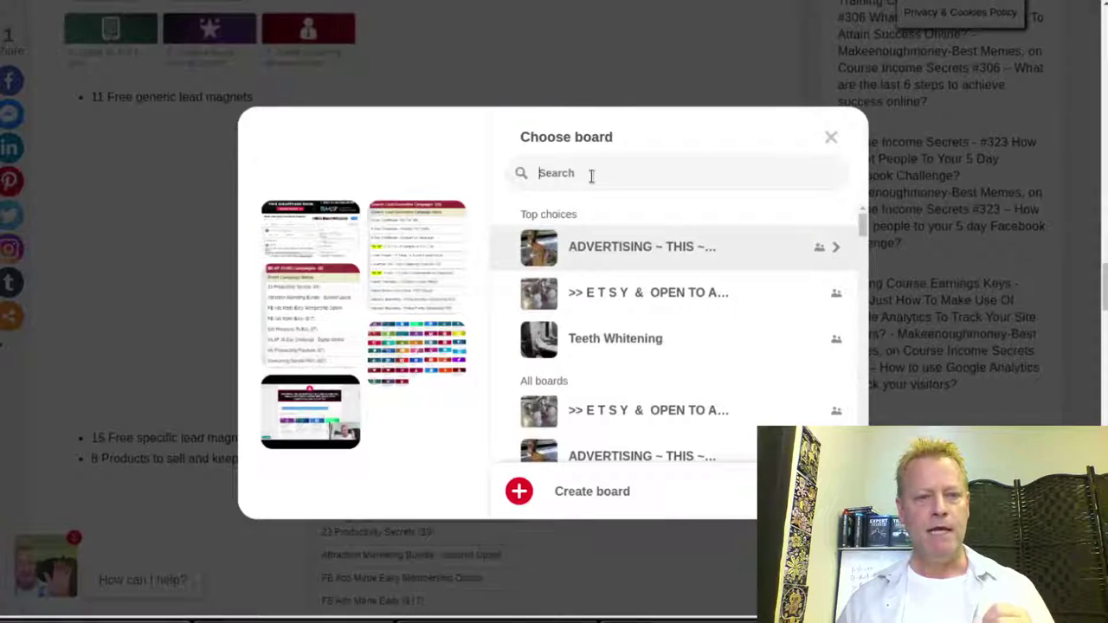
{"action": "left_click", "coordinate": [591, 175]}
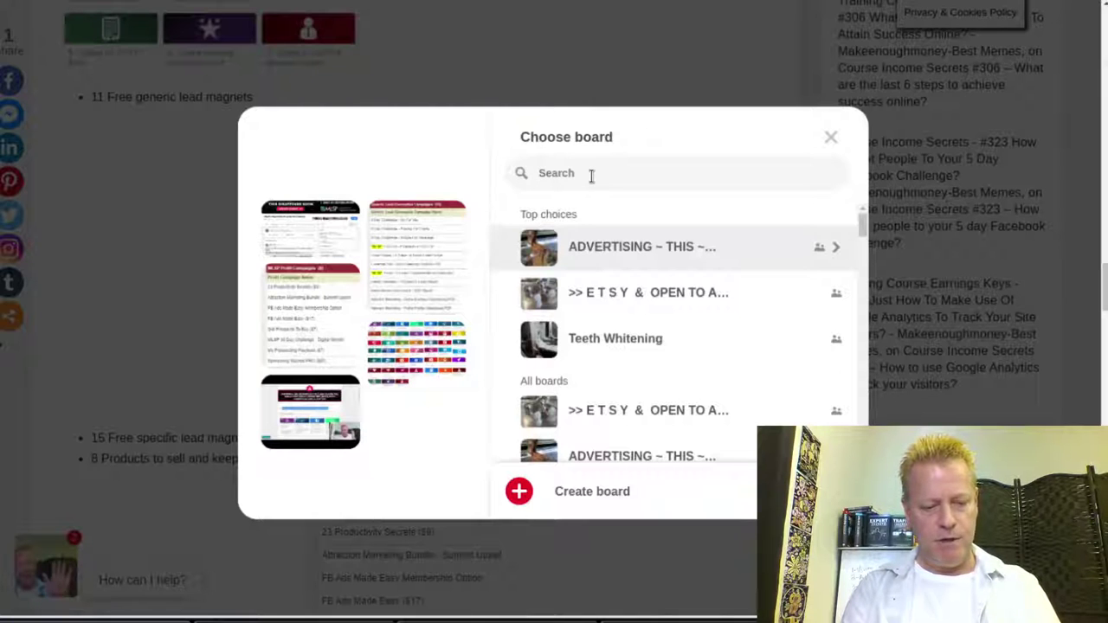
{"action": "type", "text": "blog"}
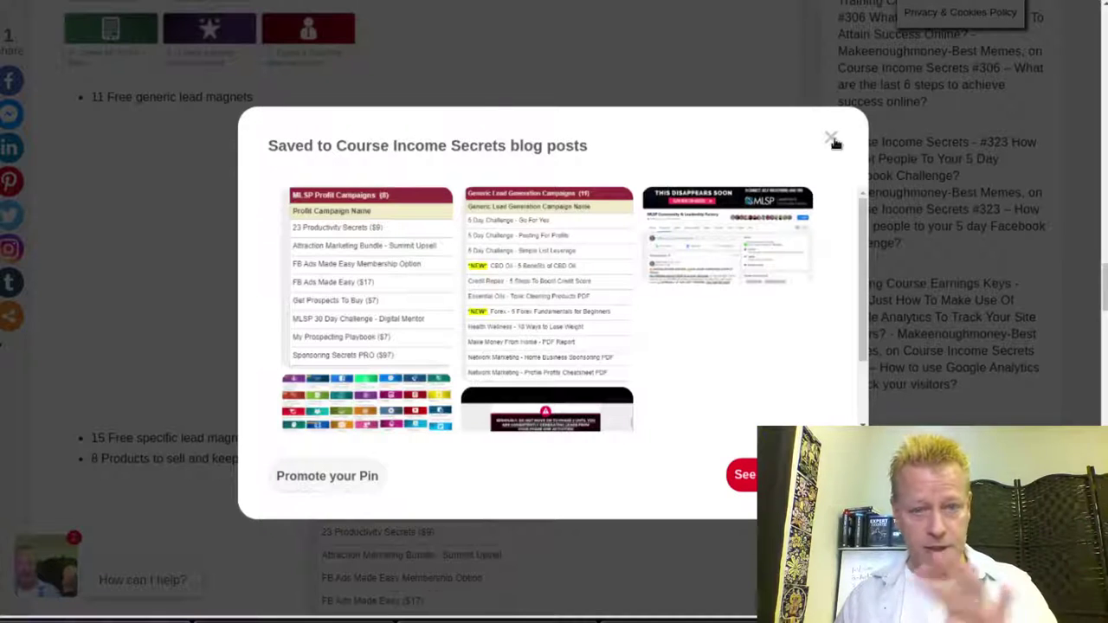
{"action": "left_click", "coordinate": [830, 139]}
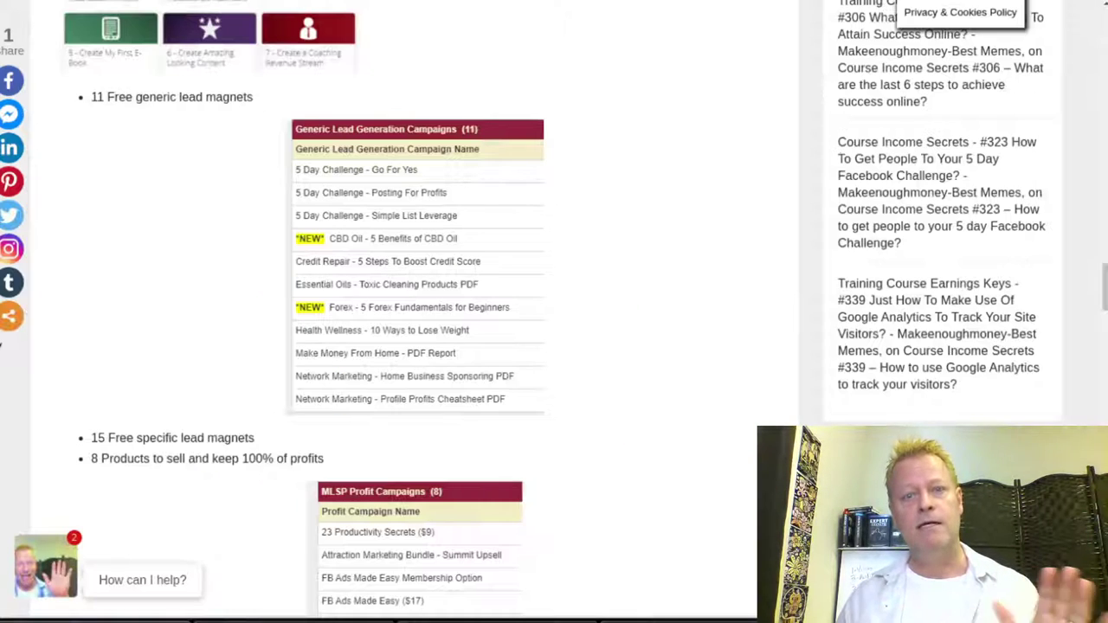
Switch to the Pinterest tab, open the account's own profile, and reload its list of created pins.
{"action": "key", "text": "ctrl+Tab"}
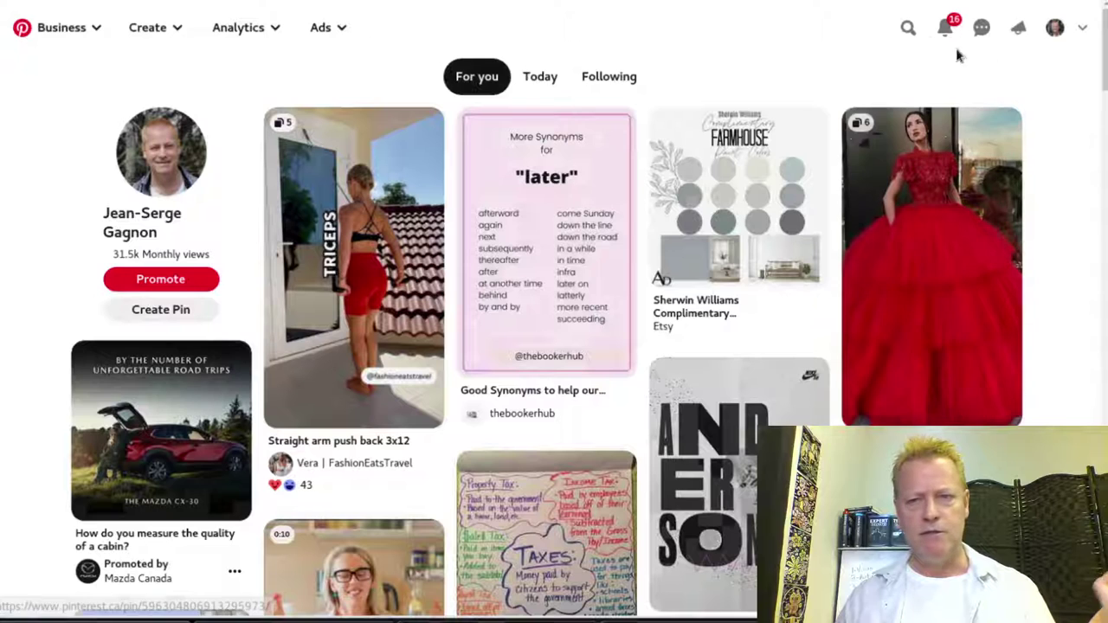
{"action": "left_click", "coordinate": [1054, 28]}
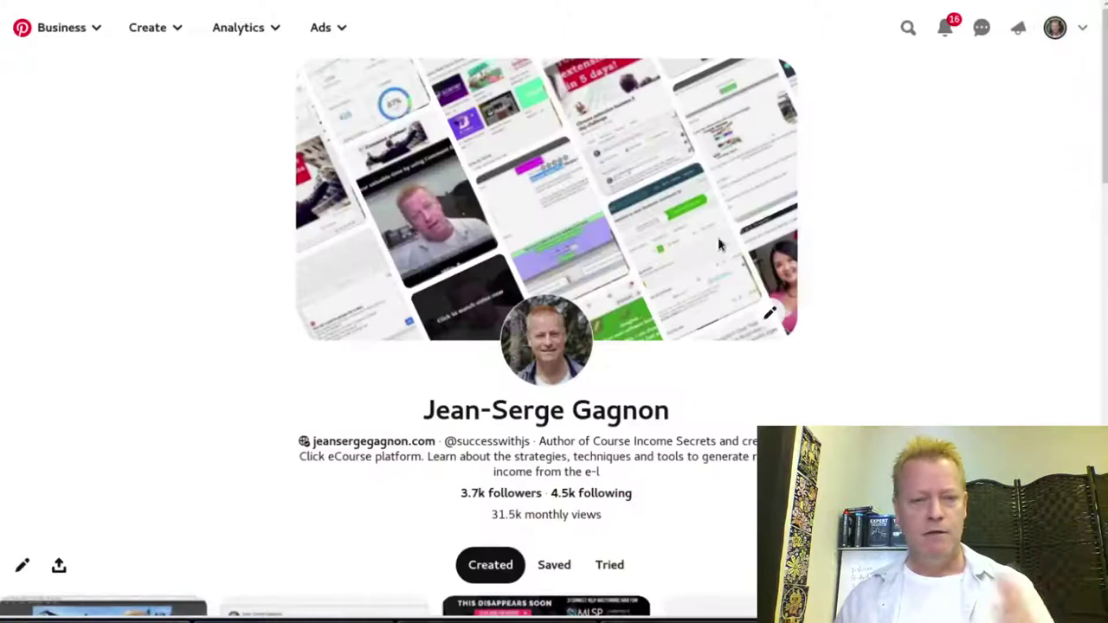
{"action": "scroll", "coordinate": [720, 371], "scroll_direction": "down", "scroll_amount": 3}
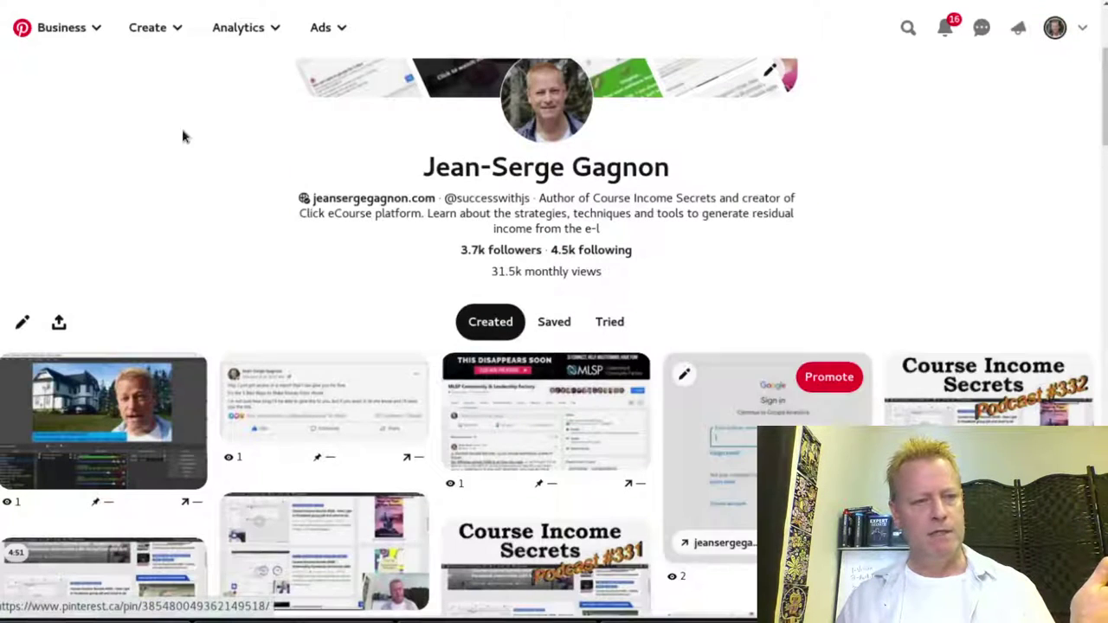
{"action": "key", "text": "F5"}
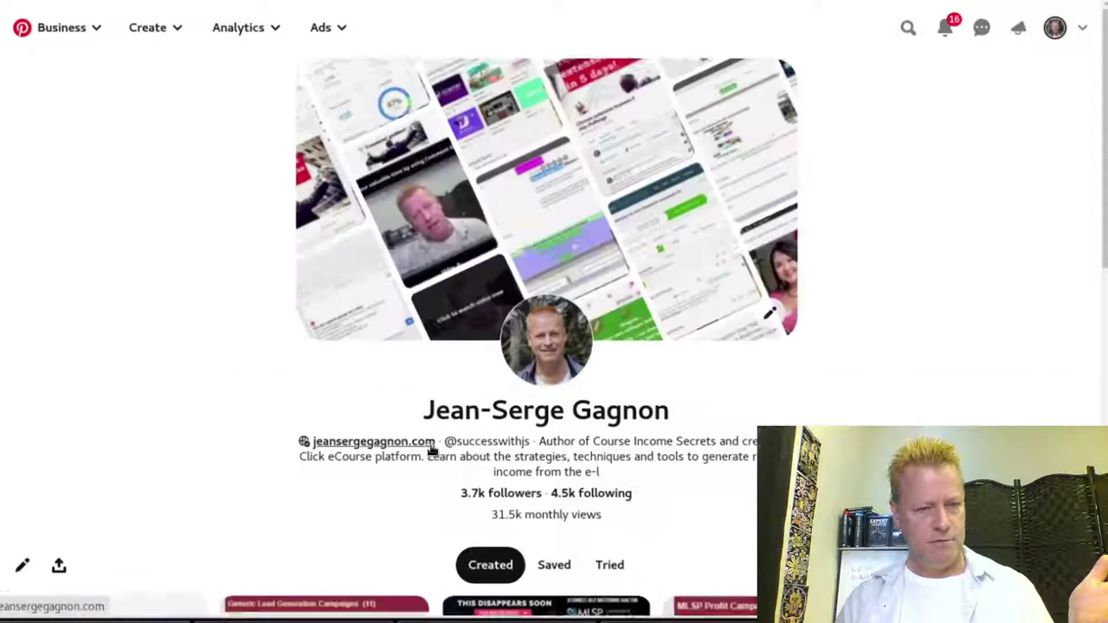
Examine the profile's created pins, from the newly saved post images down to the older podcast pins.
{"action": "scroll", "coordinate": [433, 450], "scroll_direction": "down", "scroll_amount": 3}
{"action": "scroll", "coordinate": [440, 541], "scroll_direction": "down", "scroll_amount": 2}
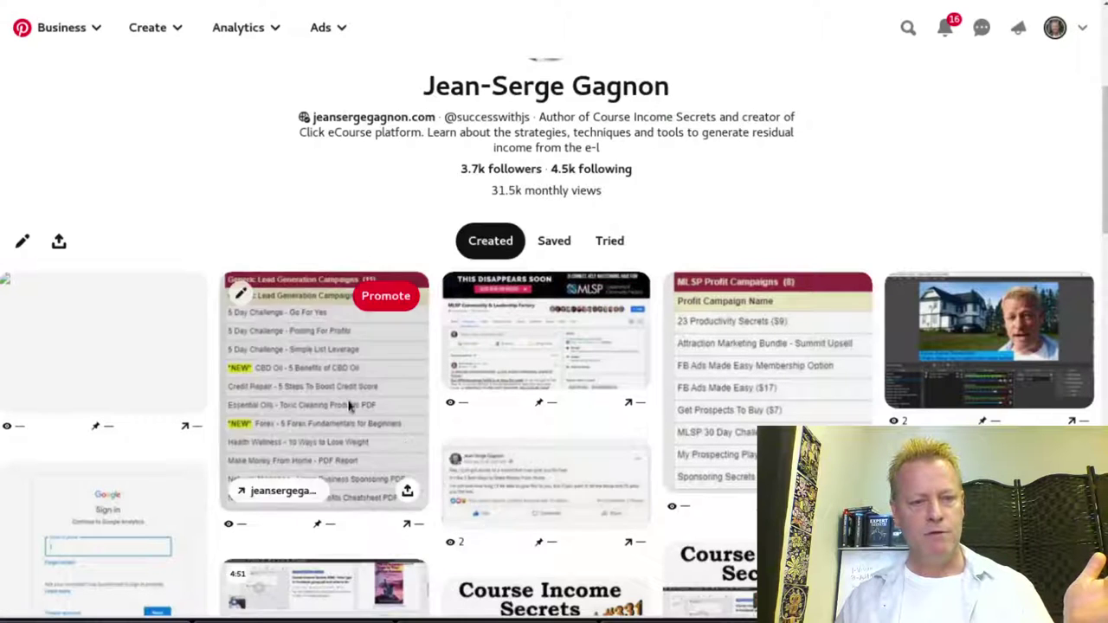
{"action": "scroll", "coordinate": [630, 326], "scroll_direction": "down", "scroll_amount": 3}
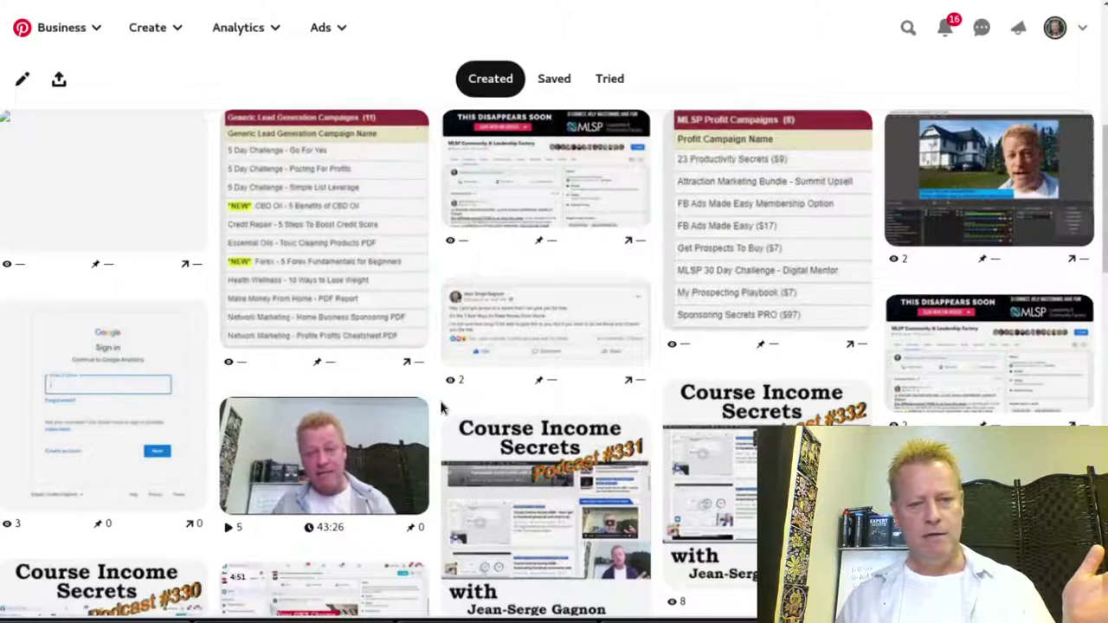
{"action": "scroll", "coordinate": [440, 403], "scroll_direction": "down", "scroll_amount": 5}
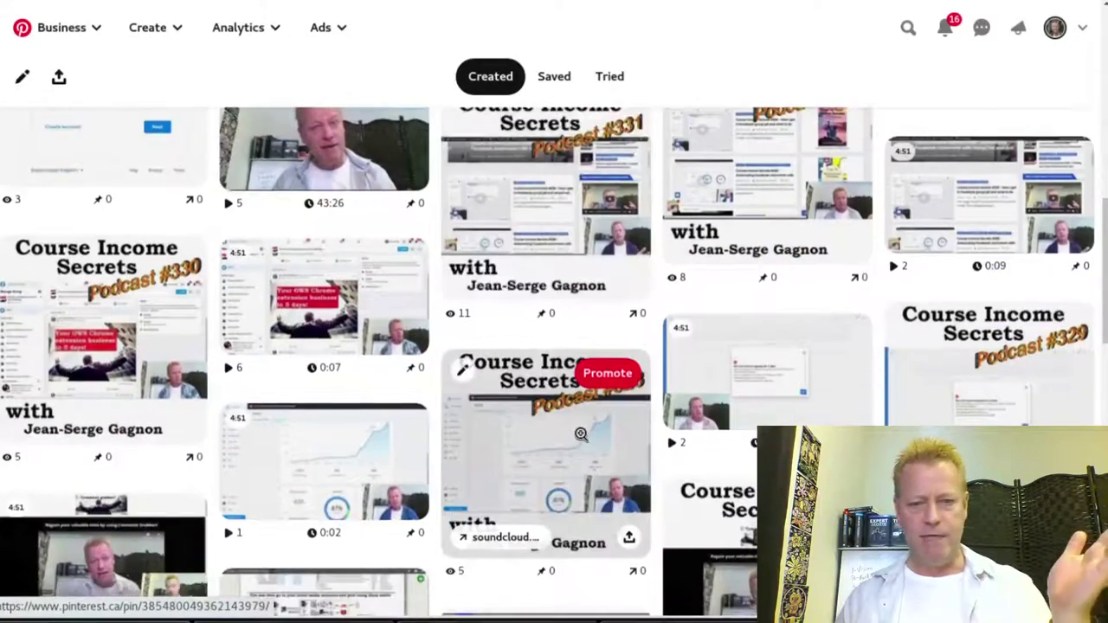
{"action": "scroll", "coordinate": [582, 433], "scroll_direction": "up", "scroll_amount": 10}
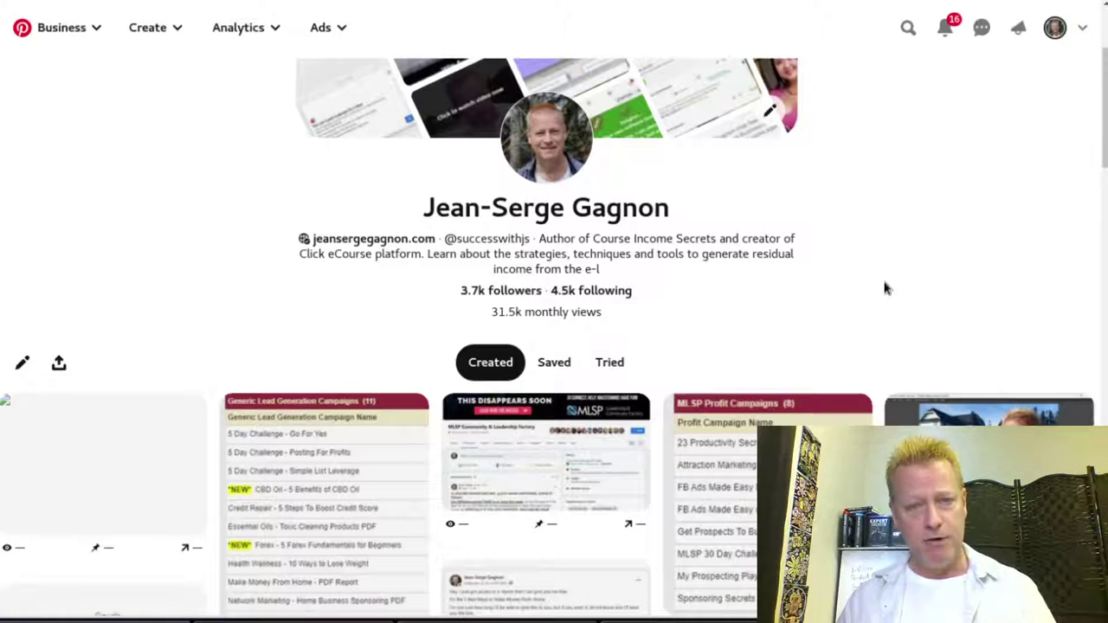
{"action": "scroll", "coordinate": [519, 346], "scroll_direction": "down", "scroll_amount": 2}
{"action": "scroll", "coordinate": [657, 317], "scroll_direction": "up", "scroll_amount": 3}
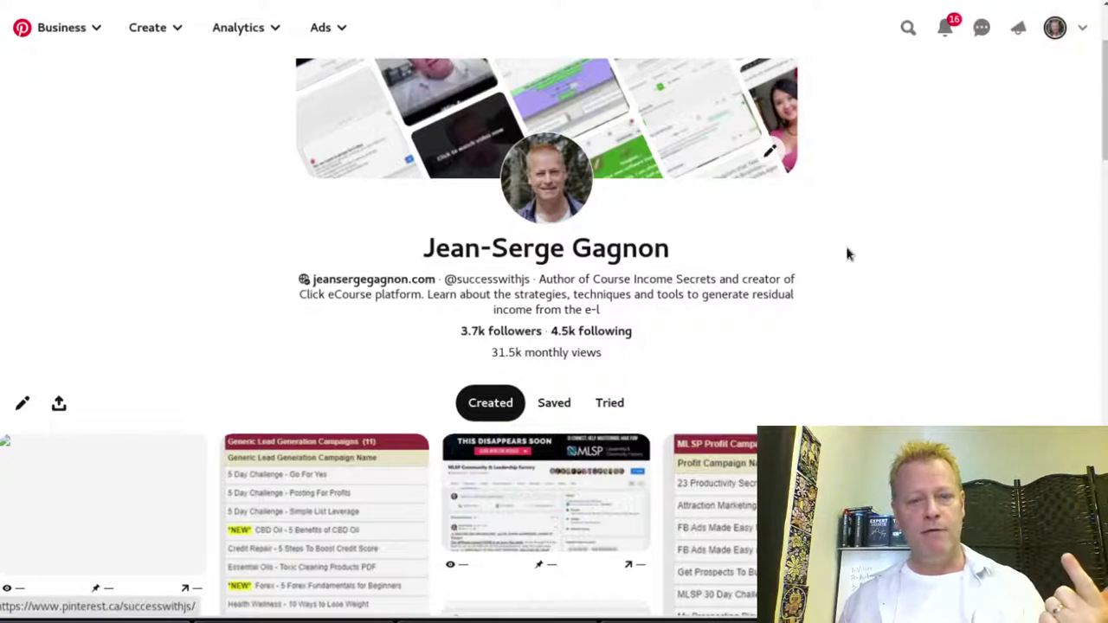
{"action": "scroll", "coordinate": [844, 244], "scroll_direction": "down", "scroll_amount": 10}
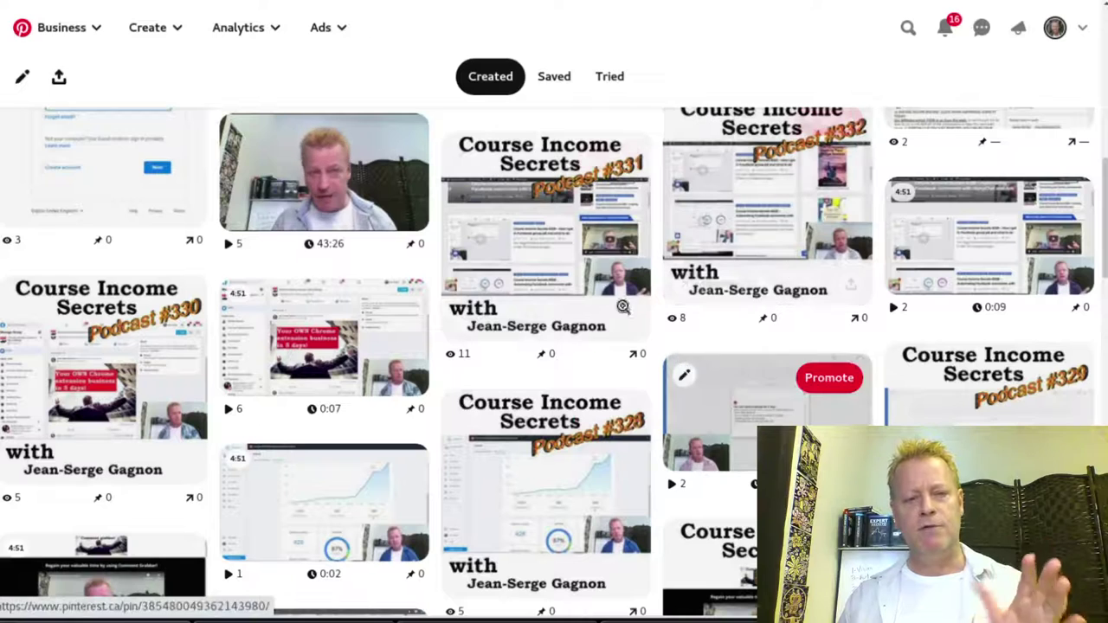
Open the Course Income Secrets Podcast #331 pin and review its title, description, SoundCloud link and board.
{"action": "left_click", "coordinate": [556, 227]}
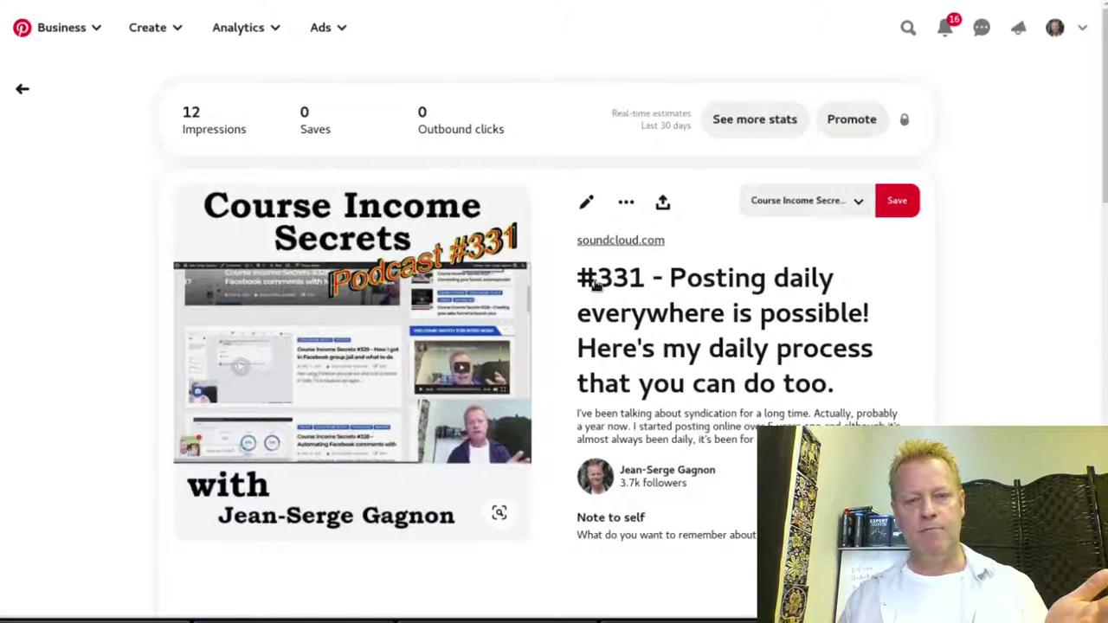
{"action": "scroll", "coordinate": [708, 349], "scroll_direction": "down", "scroll_amount": 2}
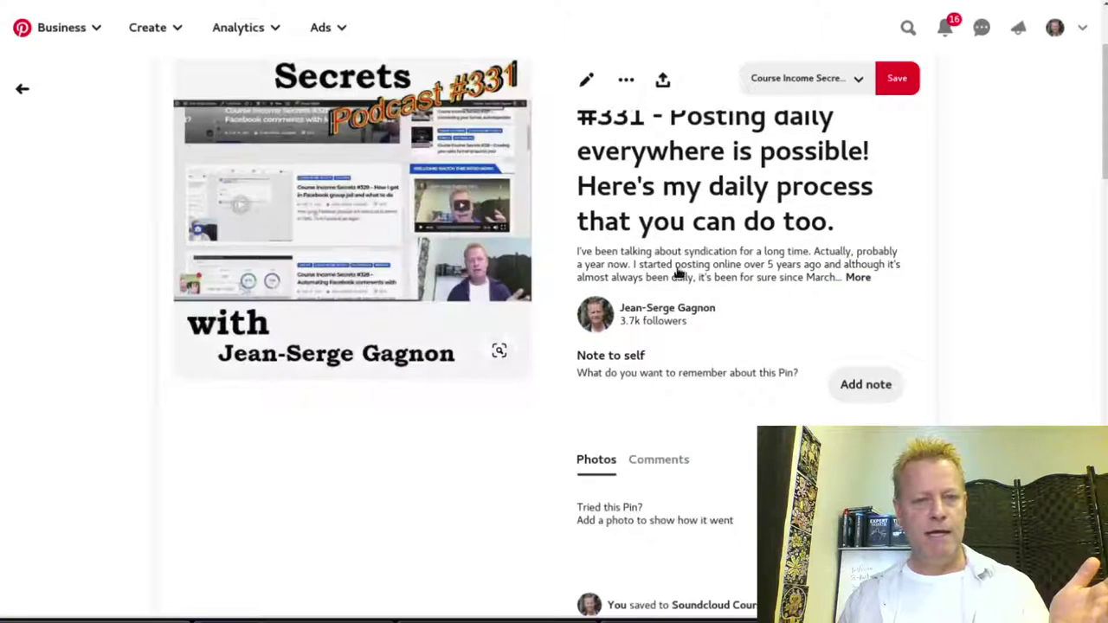
{"action": "scroll", "coordinate": [705, 314], "scroll_direction": "down", "scroll_amount": 2}
{"action": "scroll", "coordinate": [727, 364], "scroll_direction": "up", "scroll_amount": 3}
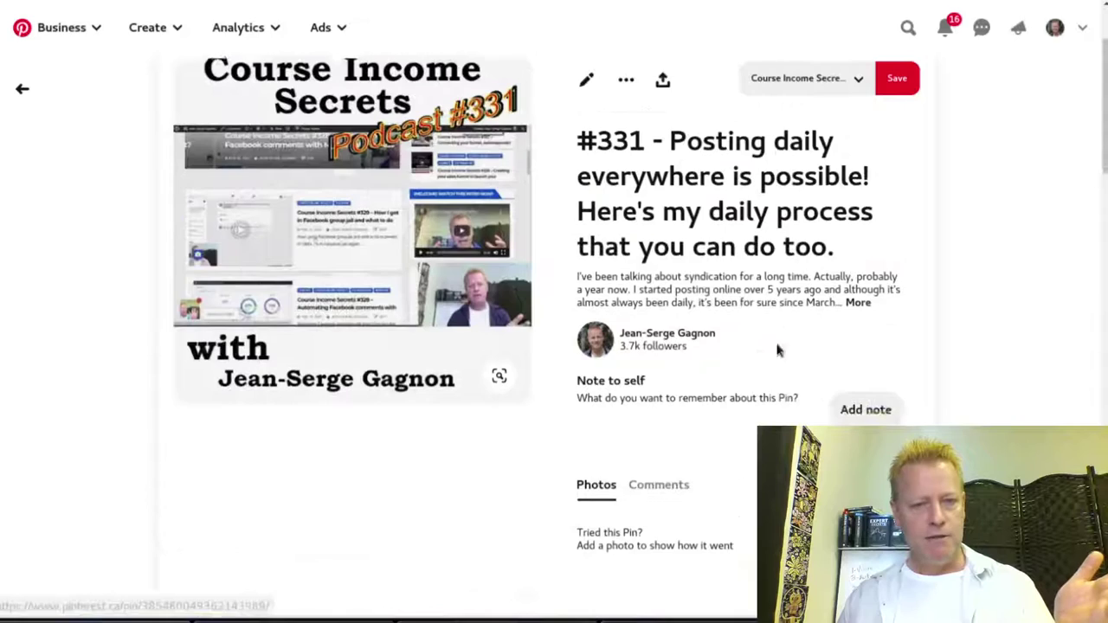
{"action": "scroll", "coordinate": [726, 373], "scroll_direction": "down", "scroll_amount": 1}
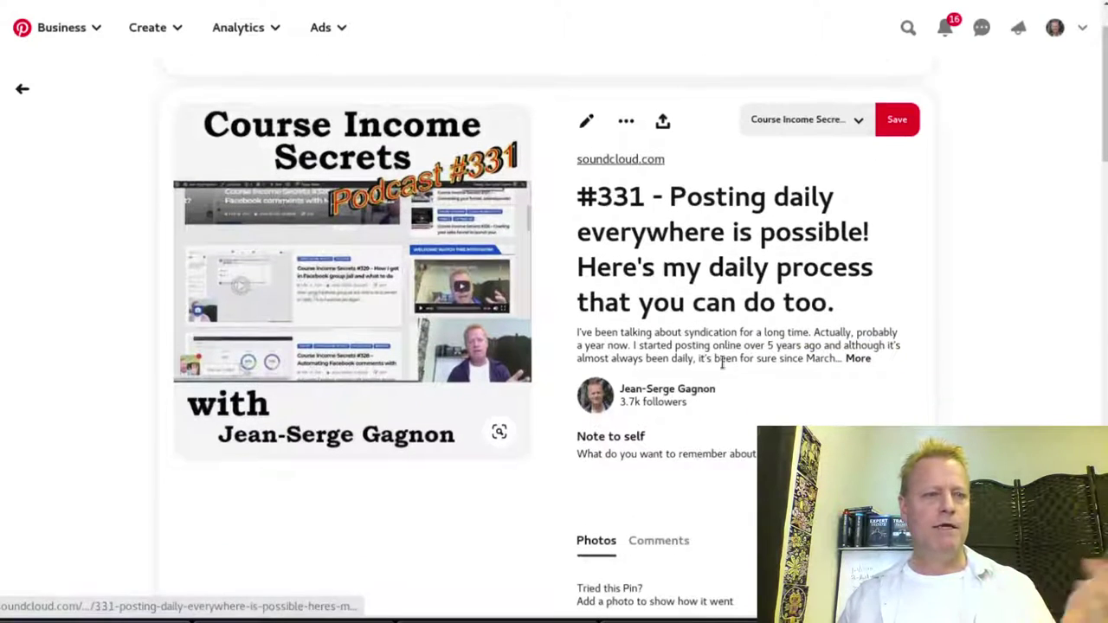
{"action": "scroll", "coordinate": [529, 251], "scroll_direction": "up", "scroll_amount": 1}
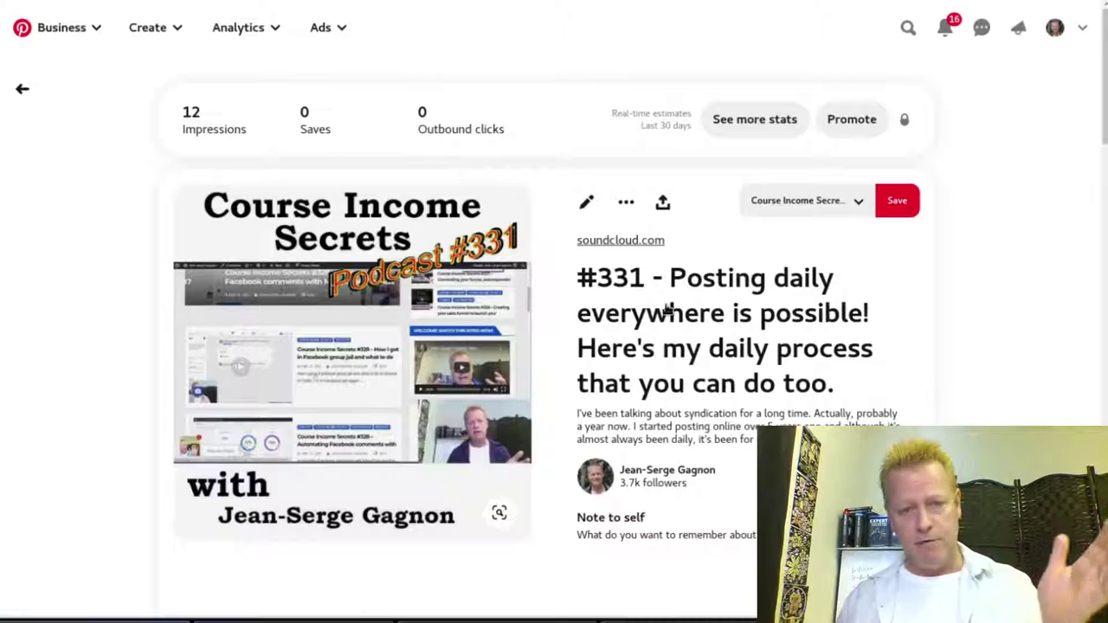
{"action": "scroll", "coordinate": [668, 309], "scroll_direction": "down", "scroll_amount": 4}
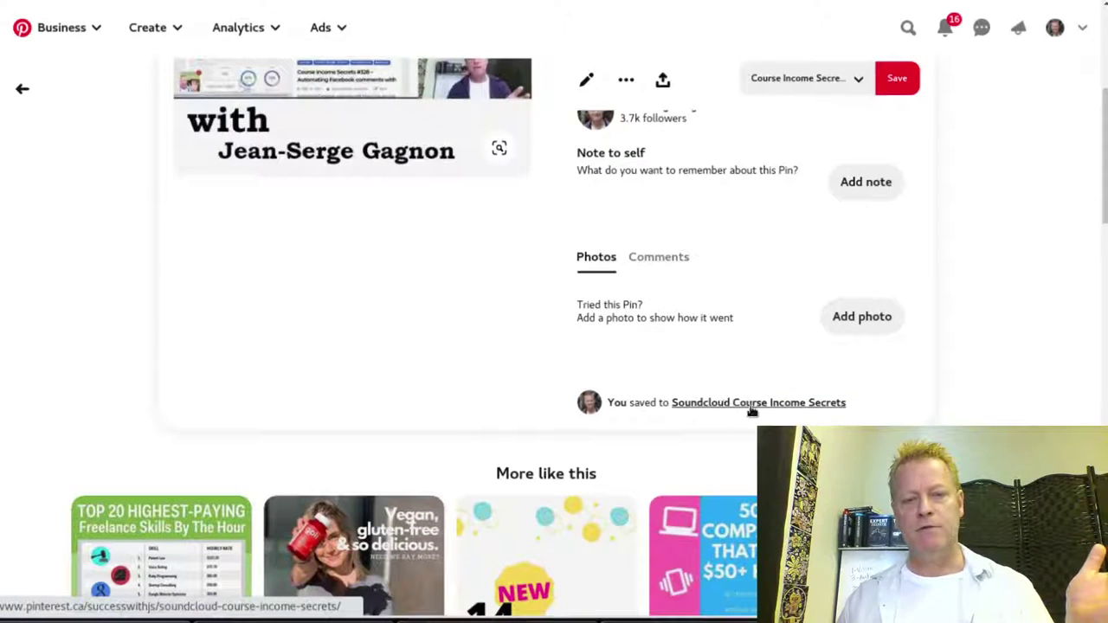
Open the Soundcloud Course Income Secrets board and browse its podcast pins.
{"action": "left_click", "coordinate": [792, 404]}
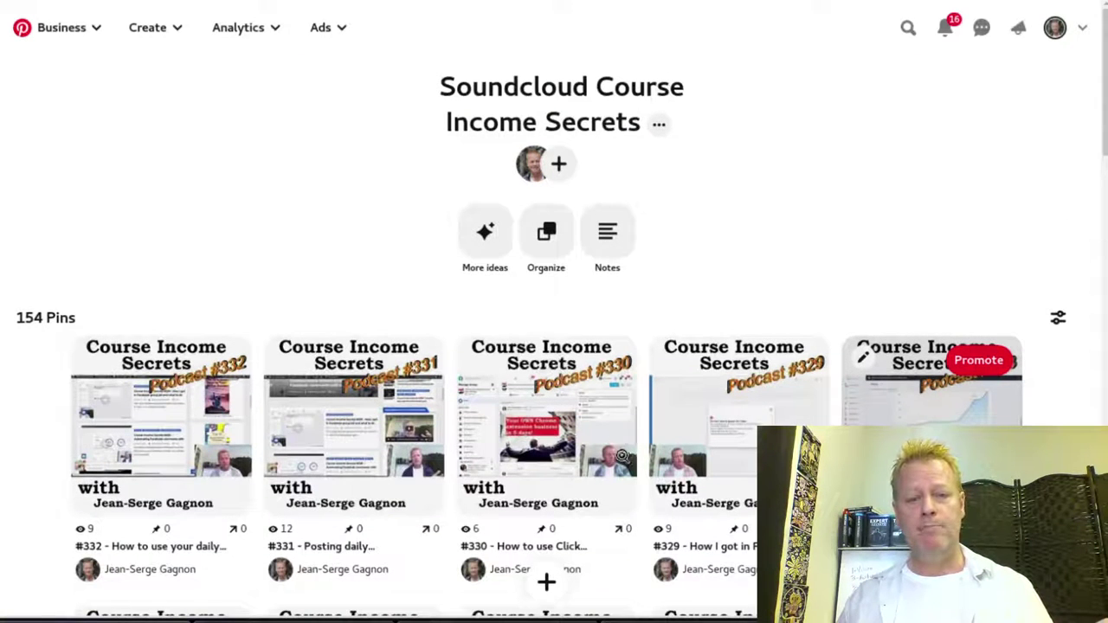
{"action": "scroll", "coordinate": [622, 456], "scroll_direction": "down", "scroll_amount": 2}
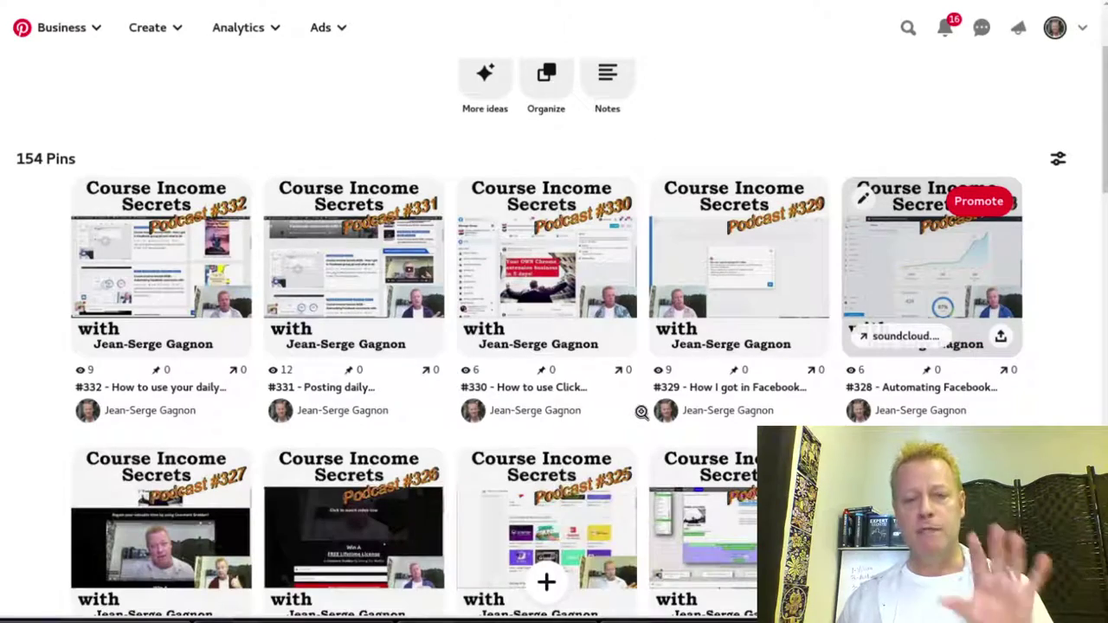
{"action": "scroll", "coordinate": [641, 412], "scroll_direction": "down", "scroll_amount": 2}
{"action": "scroll", "coordinate": [670, 320], "scroll_direction": "down", "scroll_amount": 9}
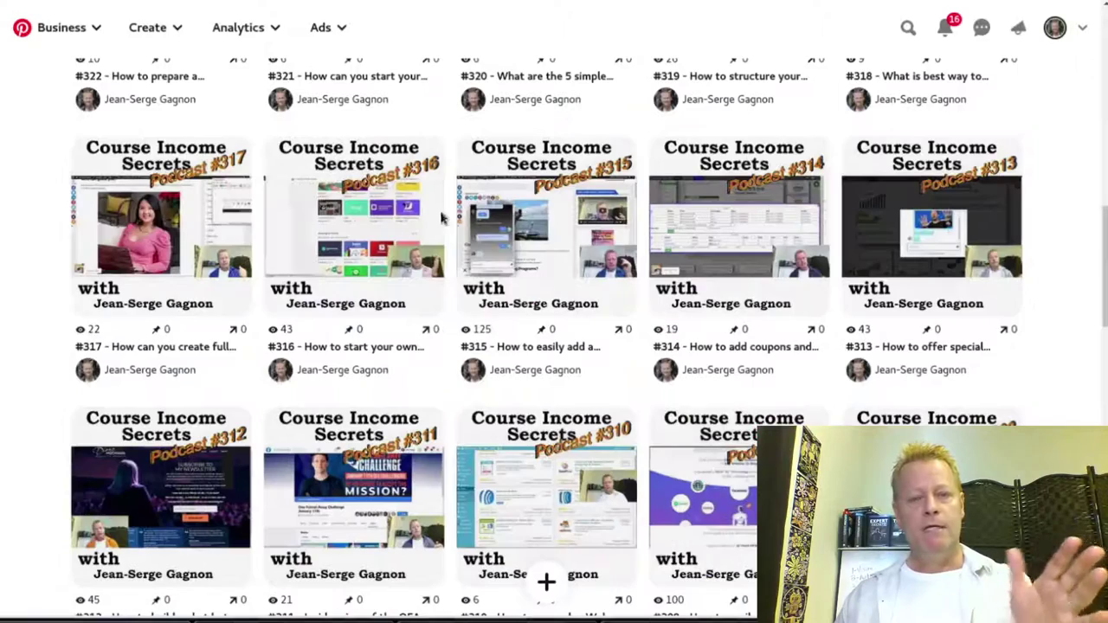
{"action": "scroll", "coordinate": [584, 240], "scroll_direction": "up", "scroll_amount": 5}
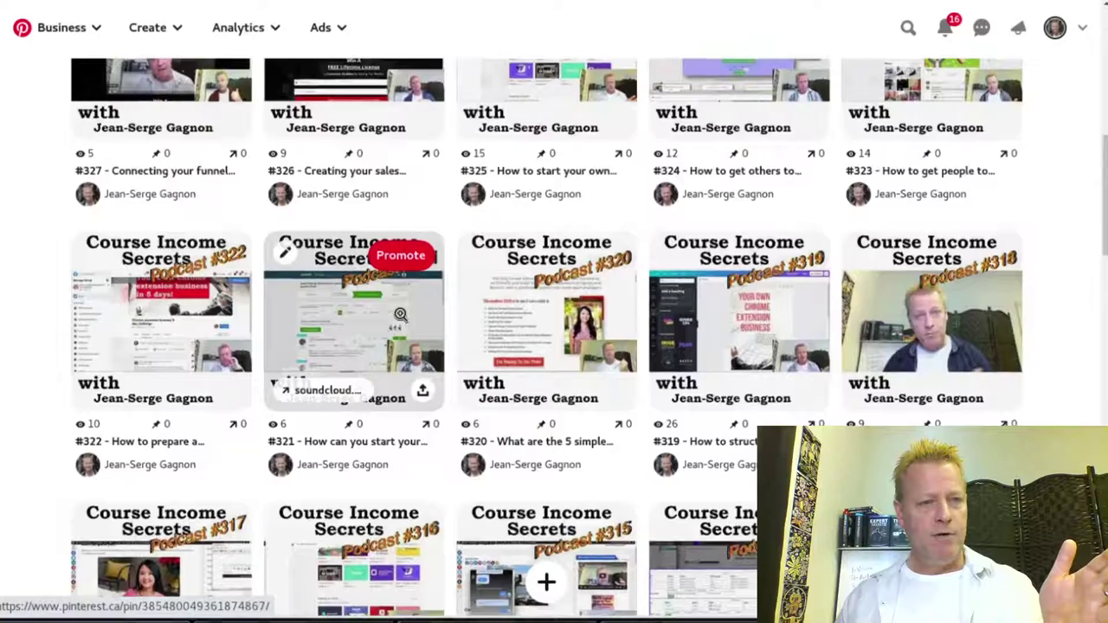
{"action": "scroll", "coordinate": [399, 316], "scroll_direction": "up", "scroll_amount": 3}
{"action": "scroll", "coordinate": [400, 318], "scroll_direction": "up", "scroll_amount": 3}
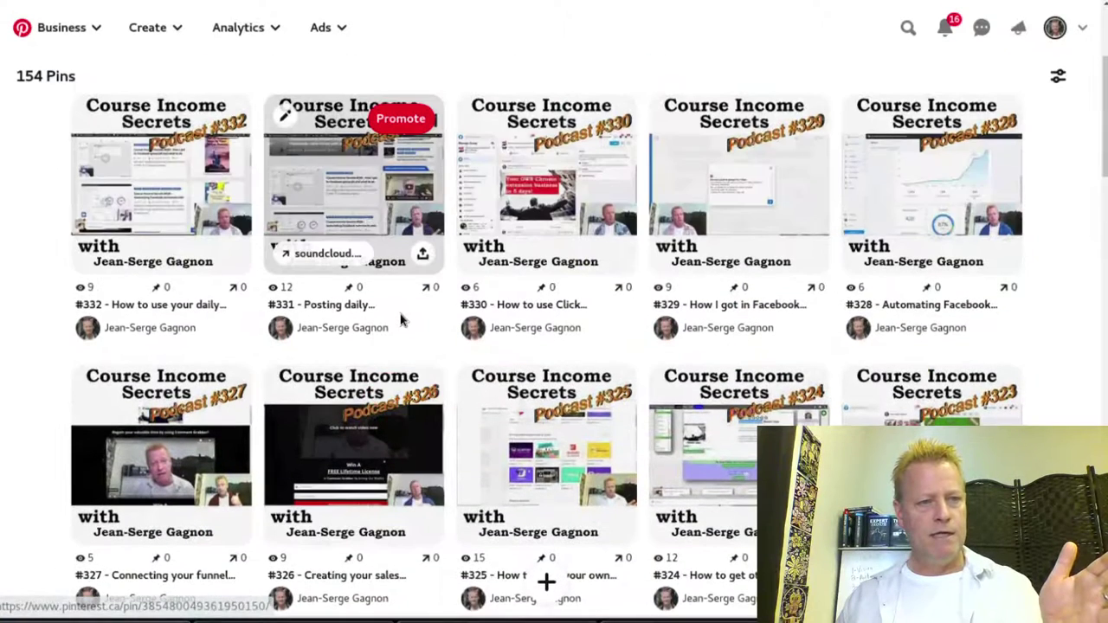
{"action": "scroll", "coordinate": [400, 318], "scroll_direction": "up", "scroll_amount": 3}
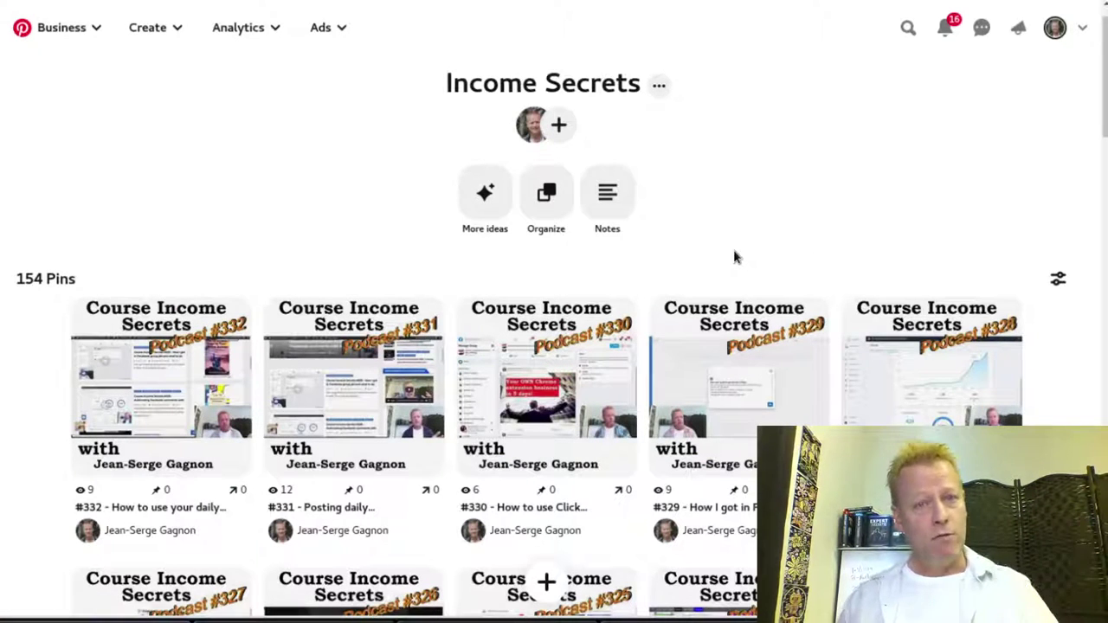
Open a blank pin form from the podcast board and look at the alternative Create Pin option.
{"action": "left_click", "coordinate": [546, 581]}
{"action": "left_click", "coordinate": [503, 447]}
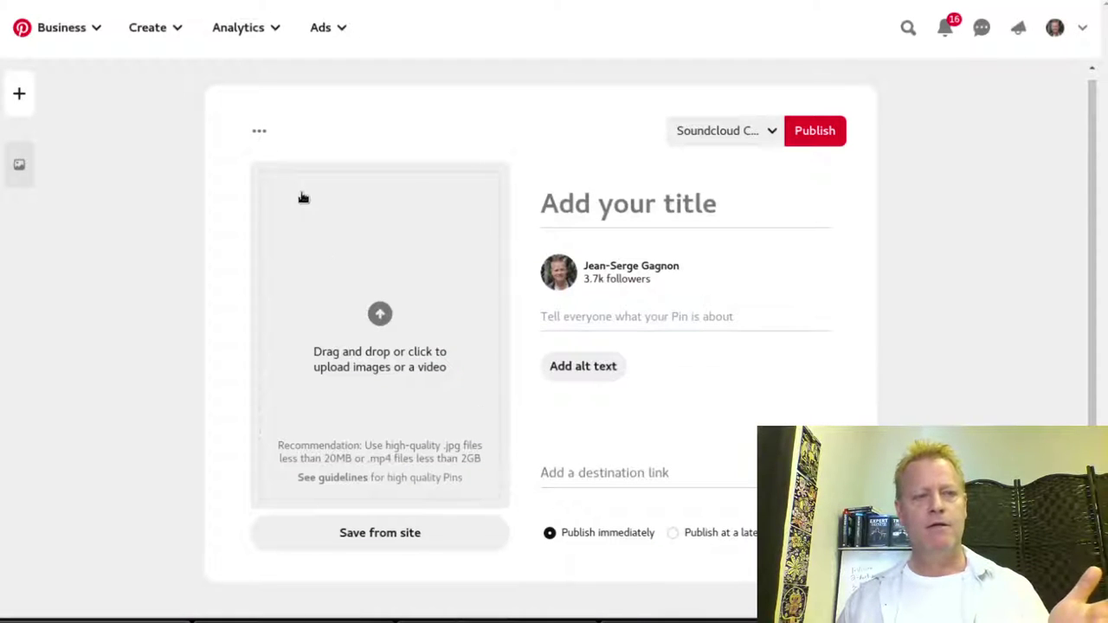
{"action": "left_click", "coordinate": [171, 29]}
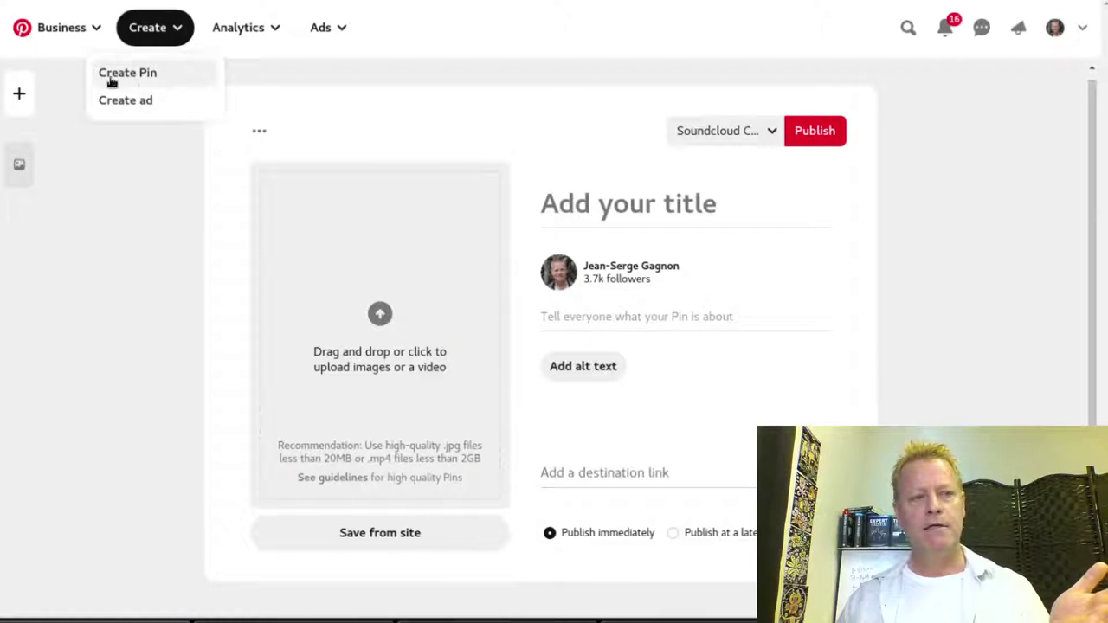
{"action": "left_click", "coordinate": [847, 256]}
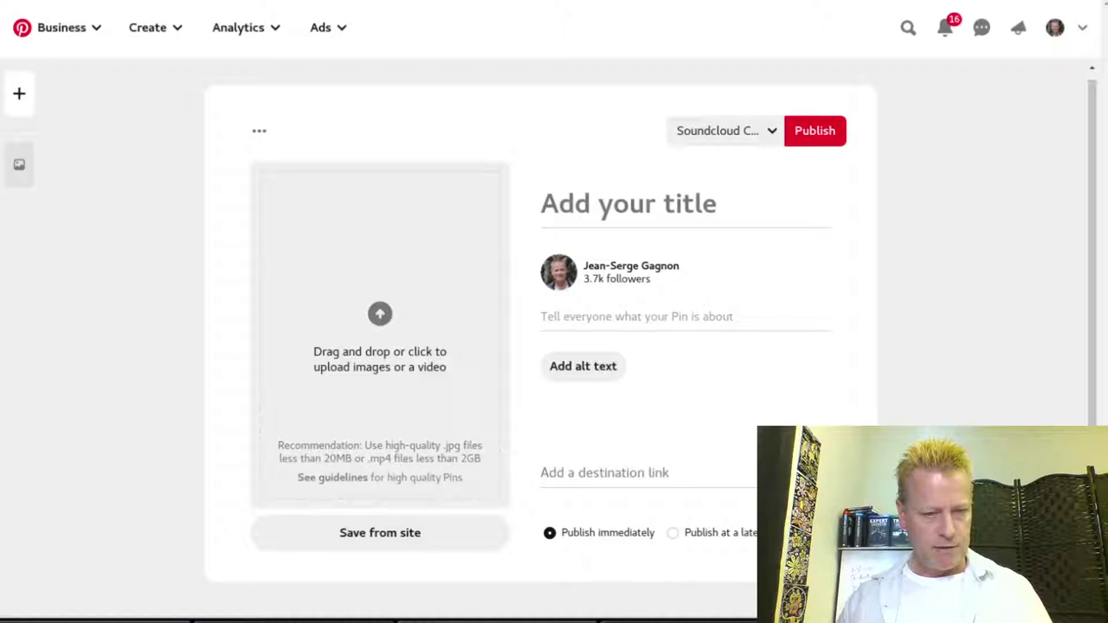
Switch to the terminal and open a new terminal tab.
{"action": "key", "text": "alt+Tab"}
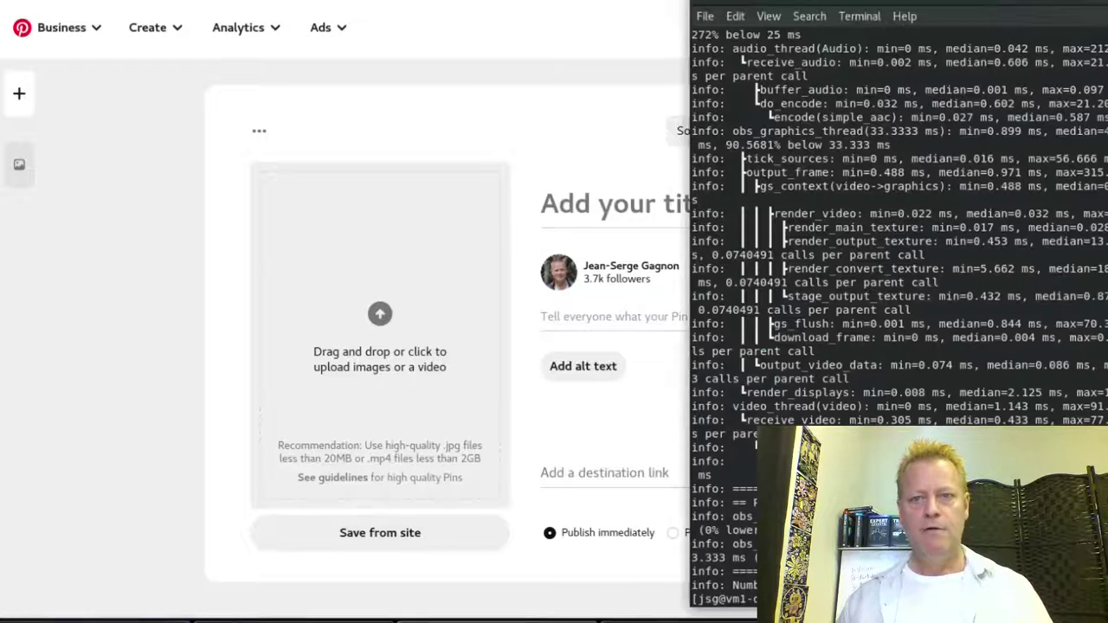
{"action": "left_click", "coordinate": [705, 15]}
{"action": "left_click", "coordinate": [735, 37]}
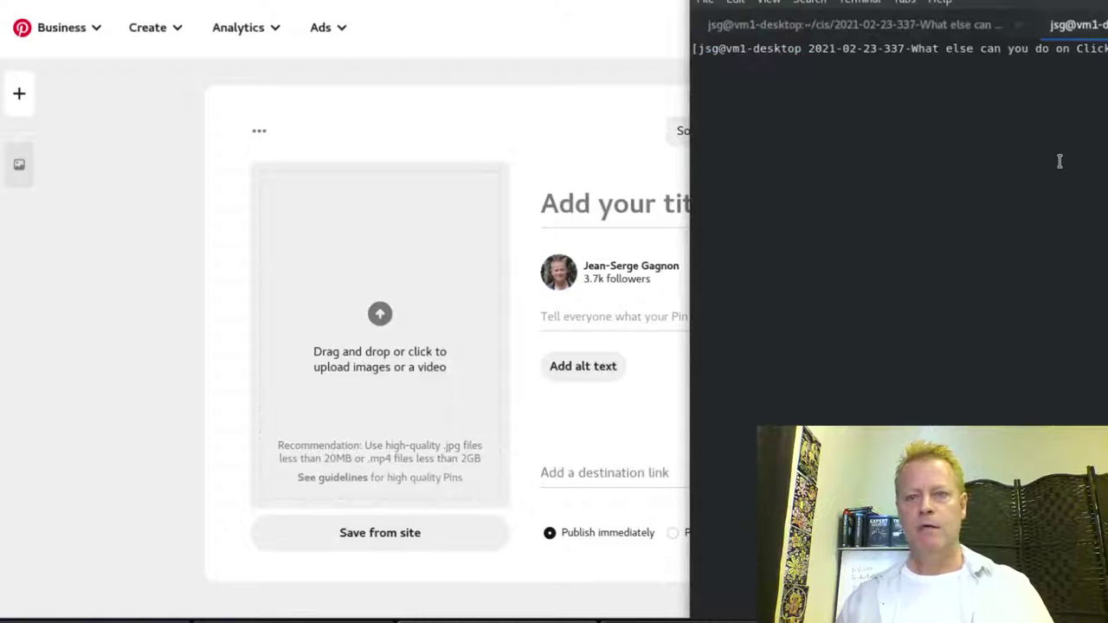
{"action": "type", "text": "cd .."}
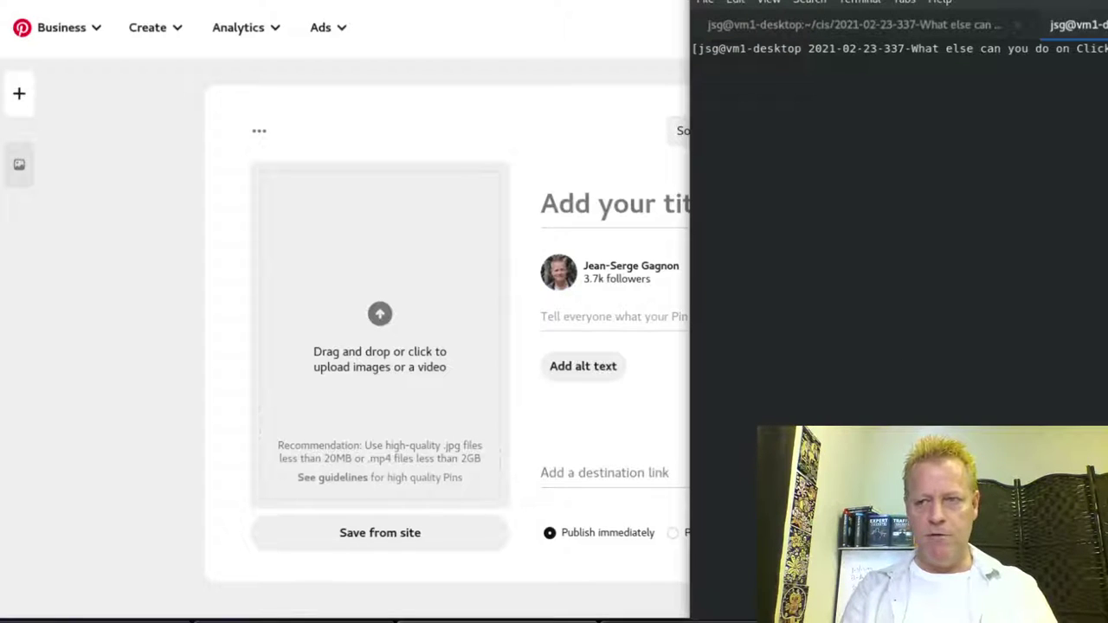
{"action": "key", "text": "Return"}
{"action": "type", "text": "cd"}
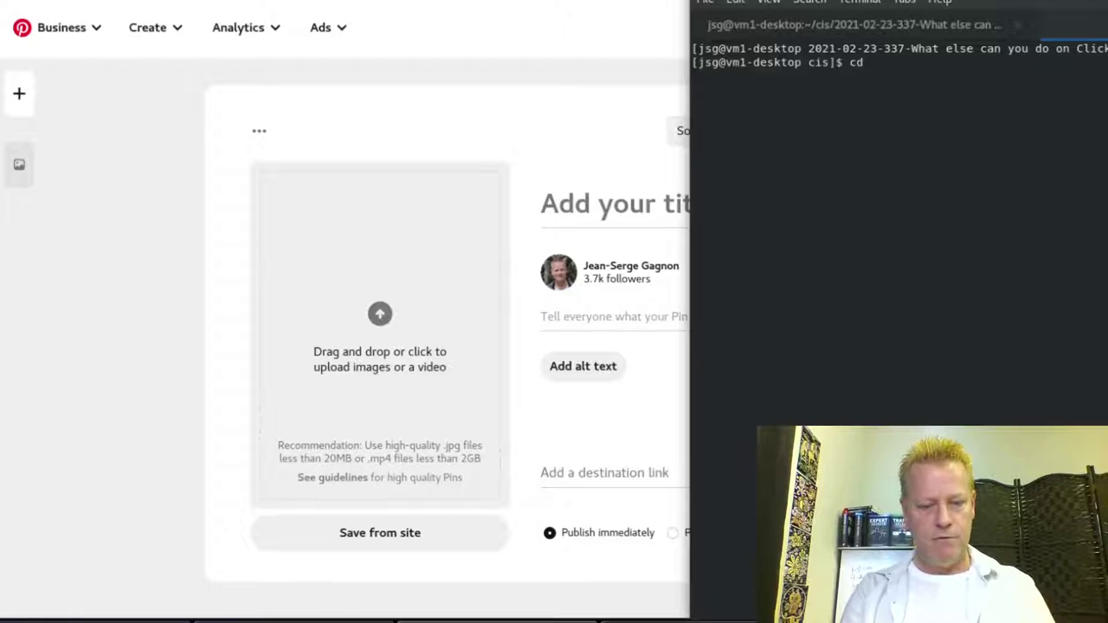
{"action": "key", "text": "BackSpace"}
{"action": "key", "text": "BackSpace"}
{"action": "type", "text": "d -"}
{"action": "key", "text": "Return"}
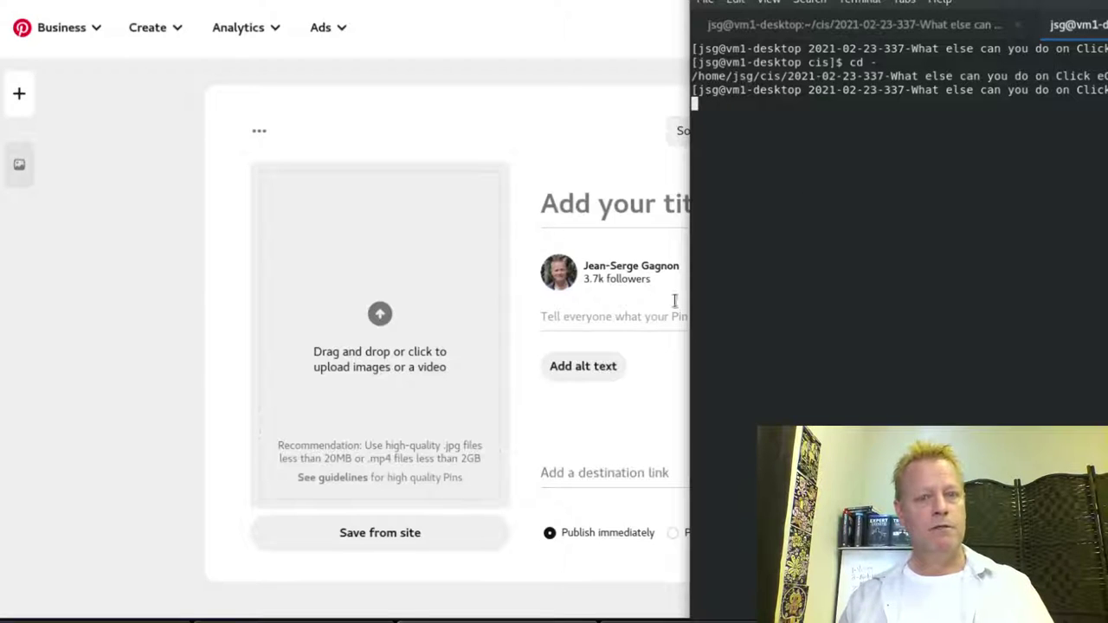
Return Pinterest to the podcast board, and display pinterest_post.txt from the episode 333 folder in the terminal.
{"action": "left_click", "coordinate": [129, 143]}
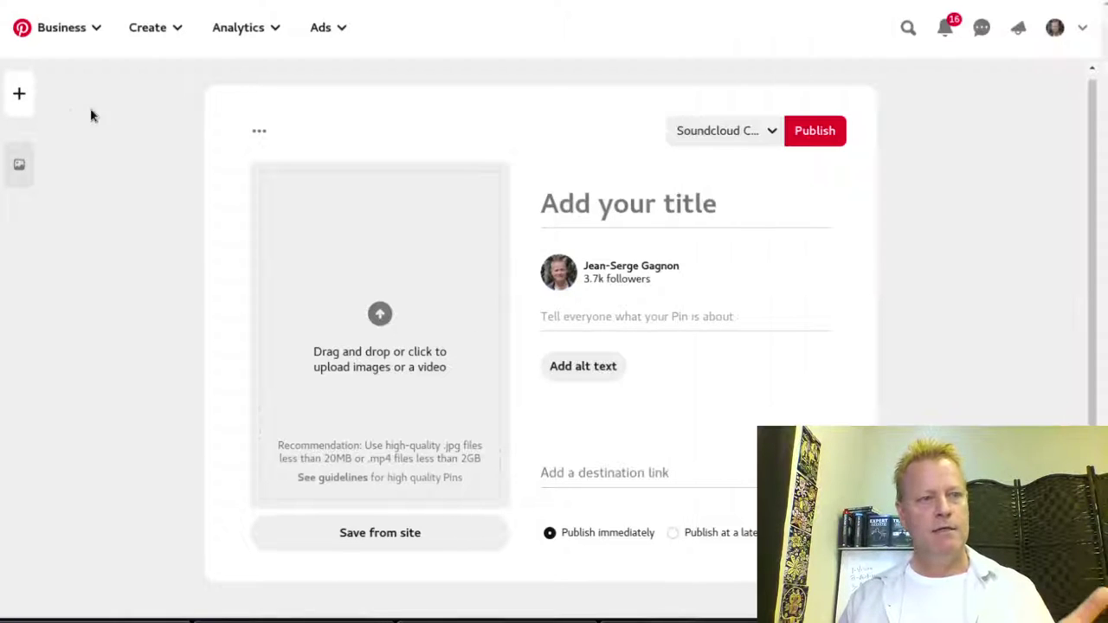
{"action": "key", "text": "alt+Left"}
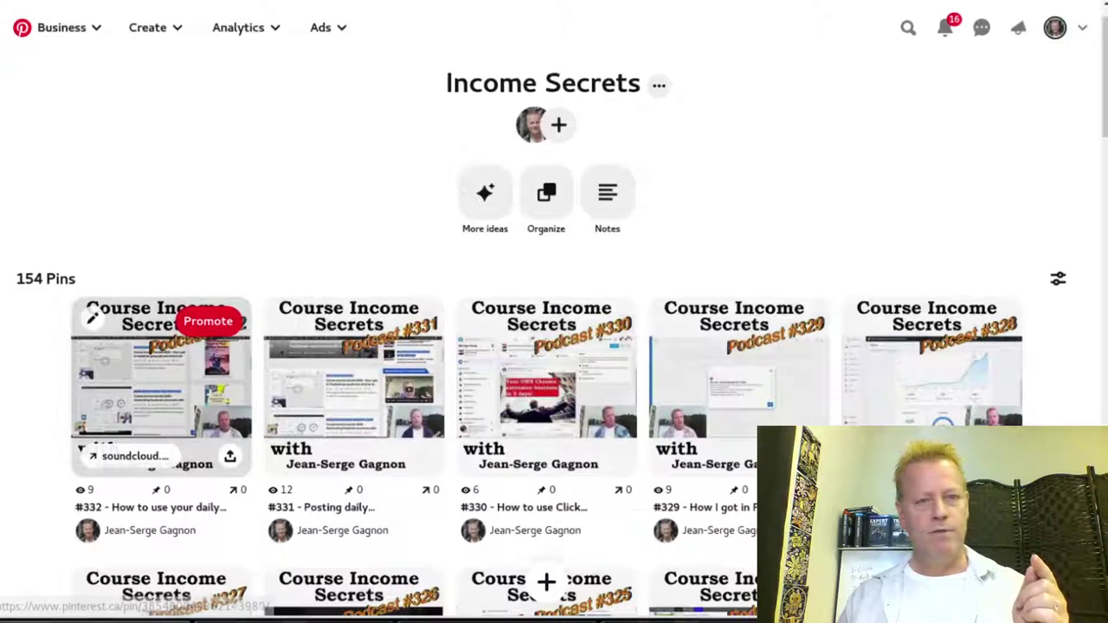
{"action": "key", "text": "alt+Tab"}
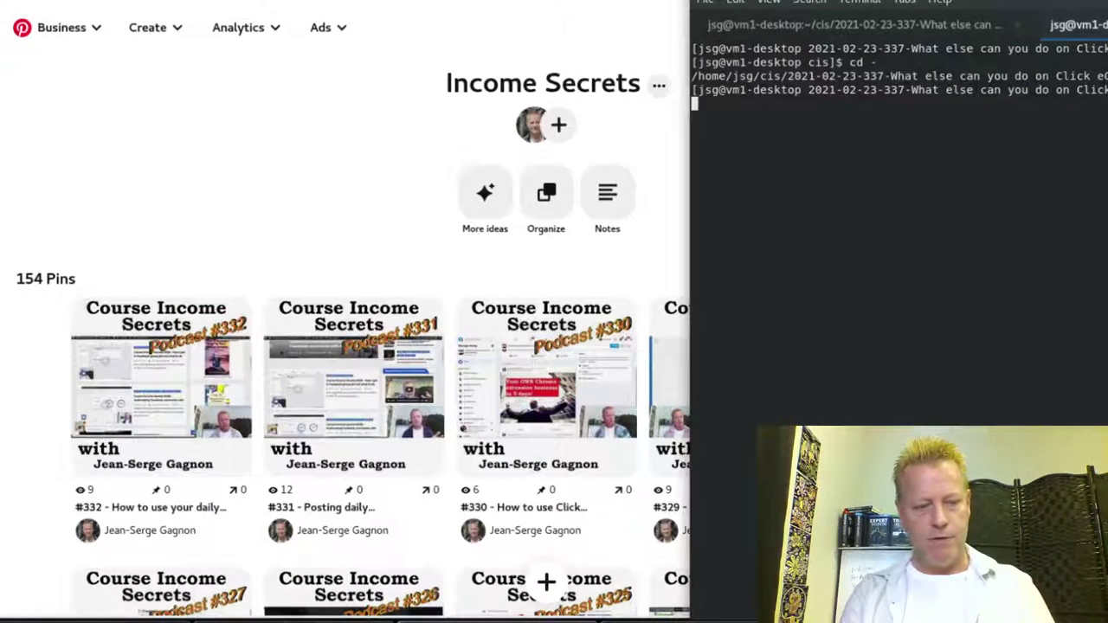
{"action": "type", "text": "333-"}
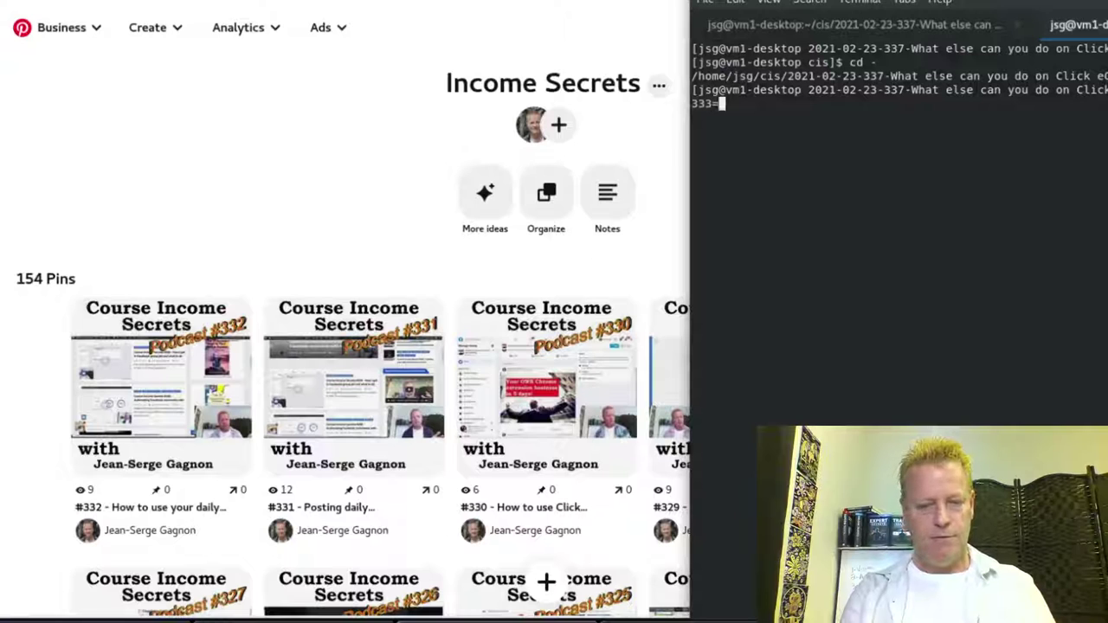
{"action": "type", "text": "* ;"}
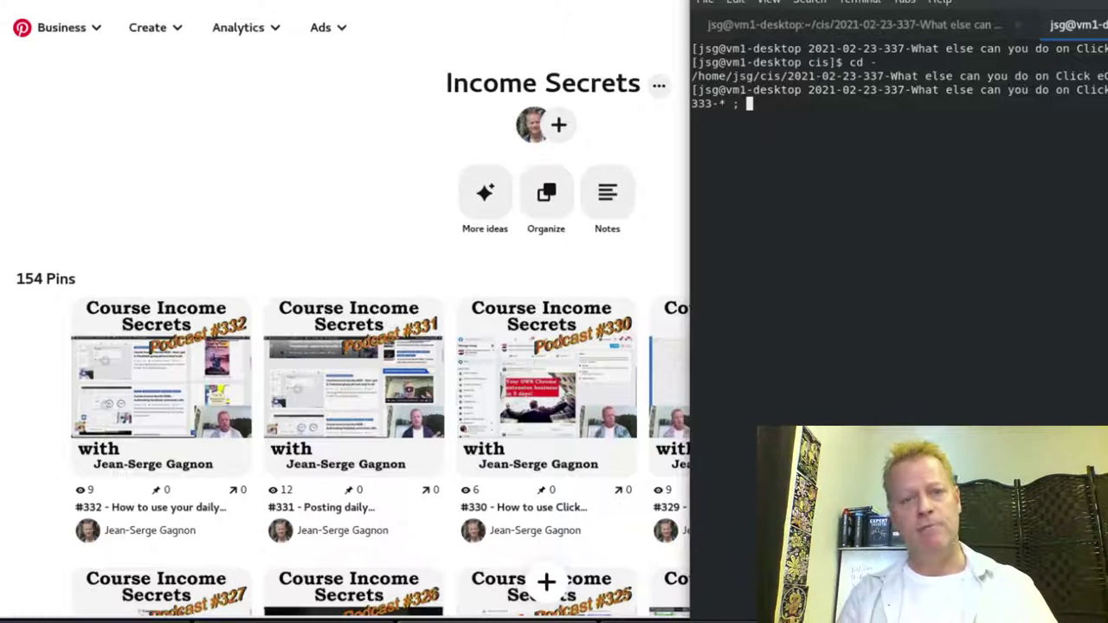
{"action": "type", "text": "cat pinterest_post.txt"}
{"action": "key", "text": "Return"}
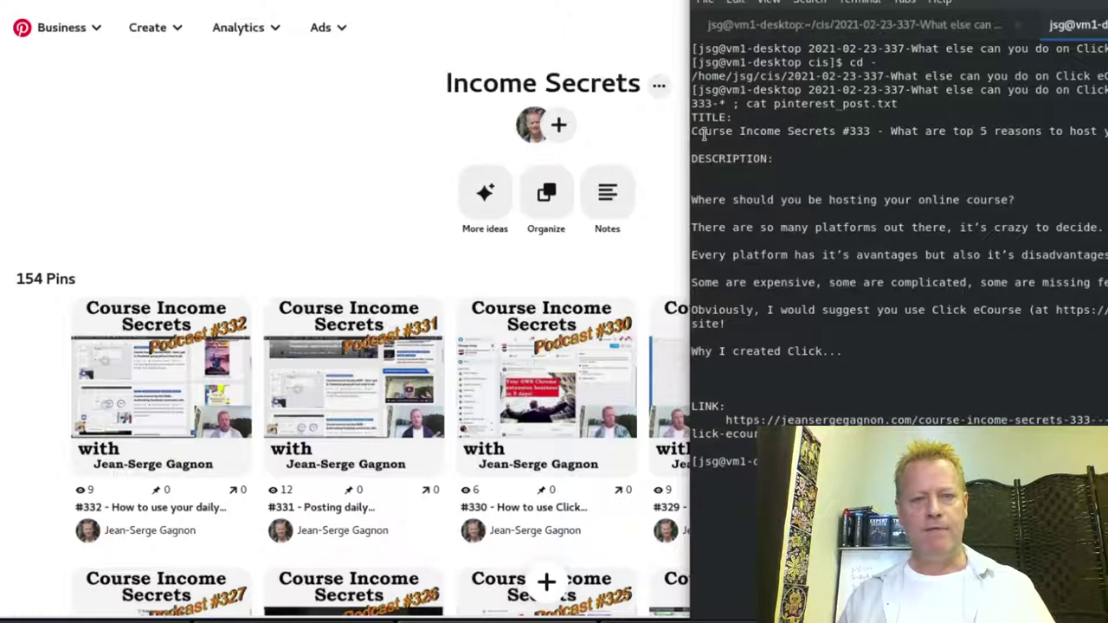
Copy the episode title from the terminal output, starting at "#333" and leaving out "Course Income Secrets".
{"action": "left_click_drag", "start_coordinate": [693, 131], "coordinate": [1104, 131]}
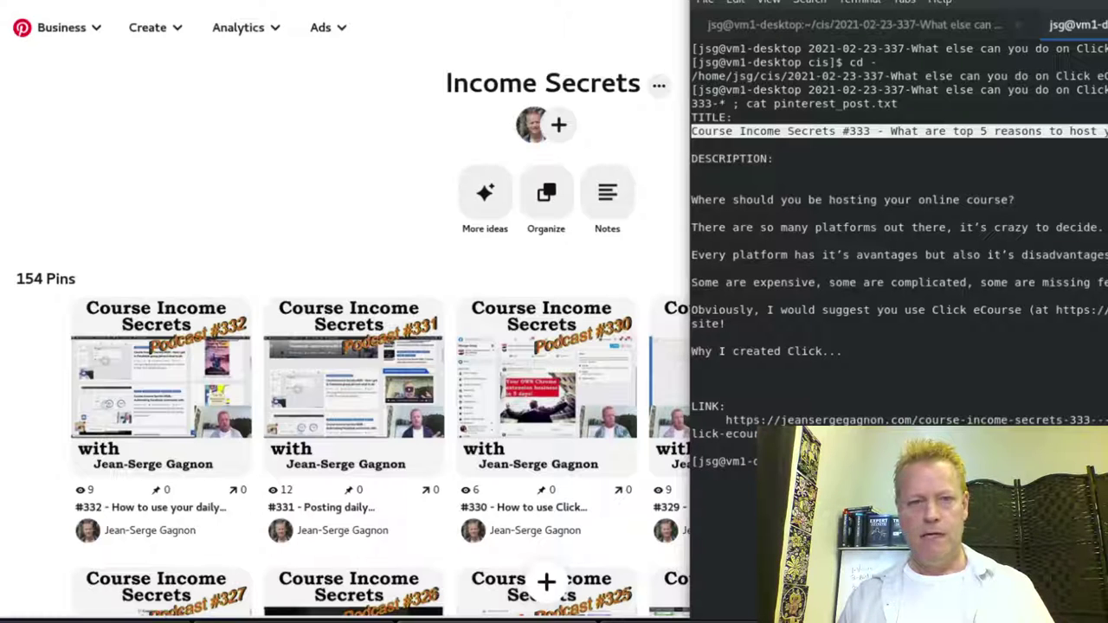
{"action": "left_click", "coordinate": [1002, 166]}
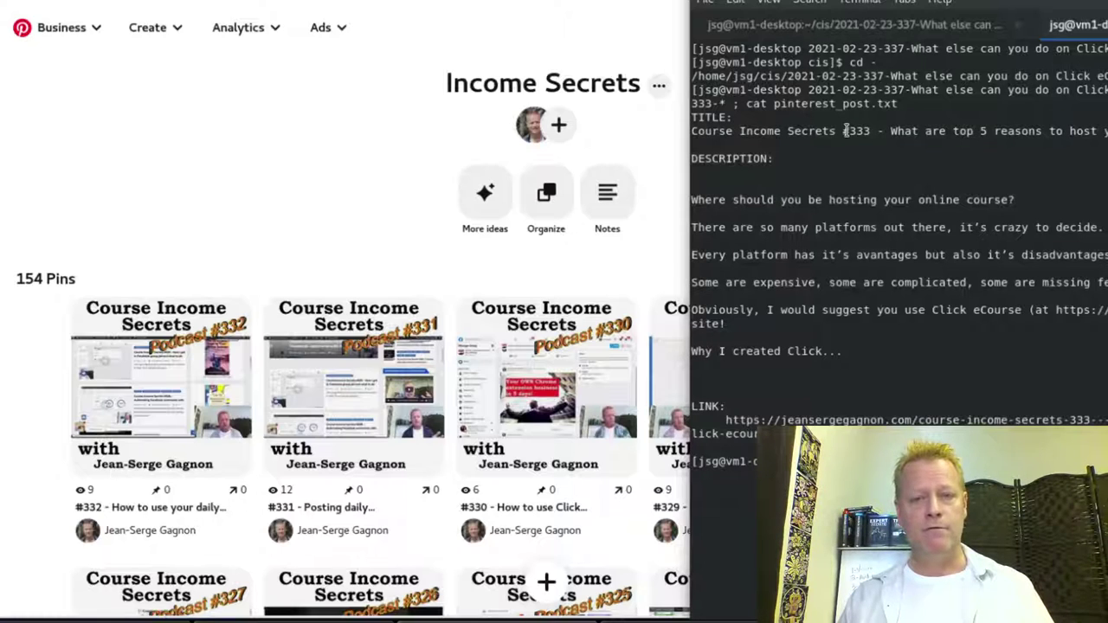
{"action": "left_click_drag", "start_coordinate": [842, 131], "coordinate": [1106, 130]}
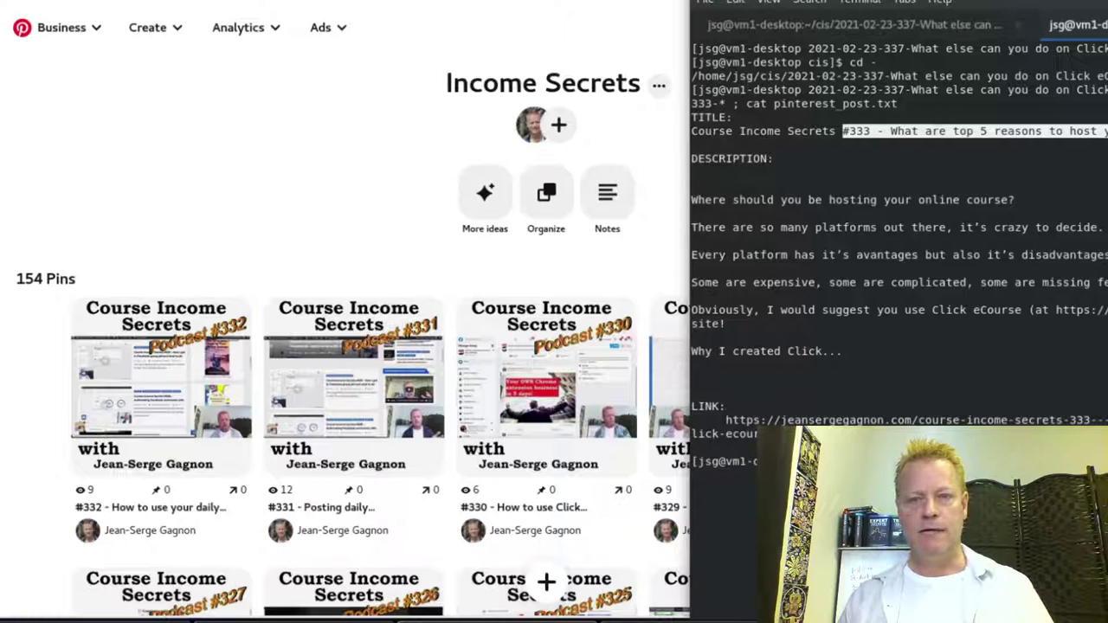
{"action": "right_click", "coordinate": [969, 141]}
{"action": "left_click", "coordinate": [1005, 151]}
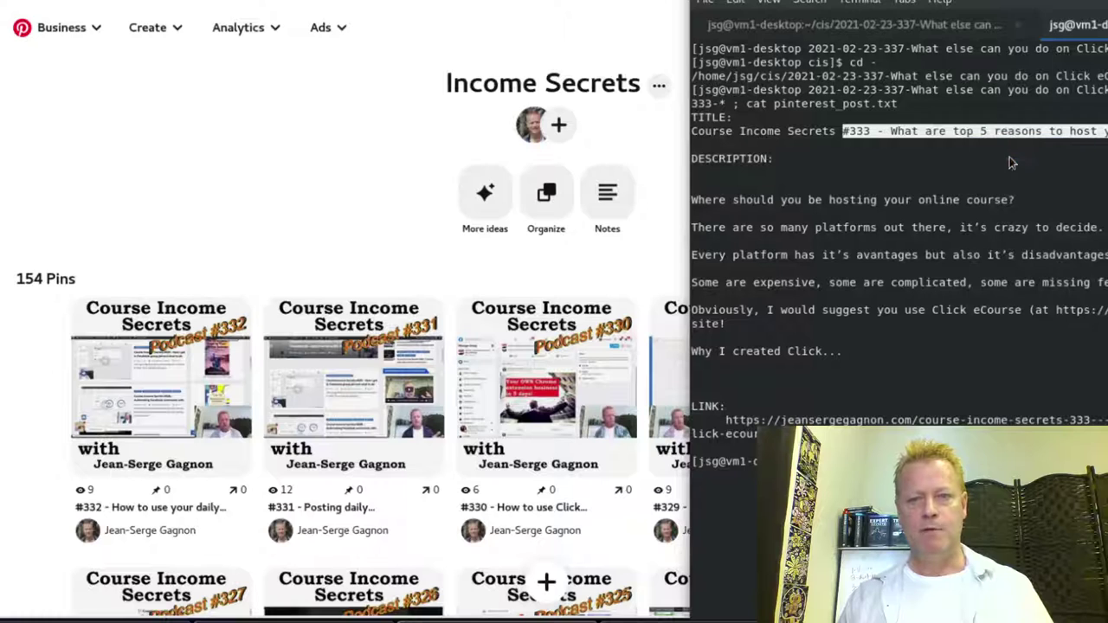
Create a pin on the board titled "#333 - What are top 5 reasons to host your course on Click eCourse platform?".
{"action": "left_click", "coordinate": [136, 115]}
{"action": "left_click", "coordinate": [546, 581]}
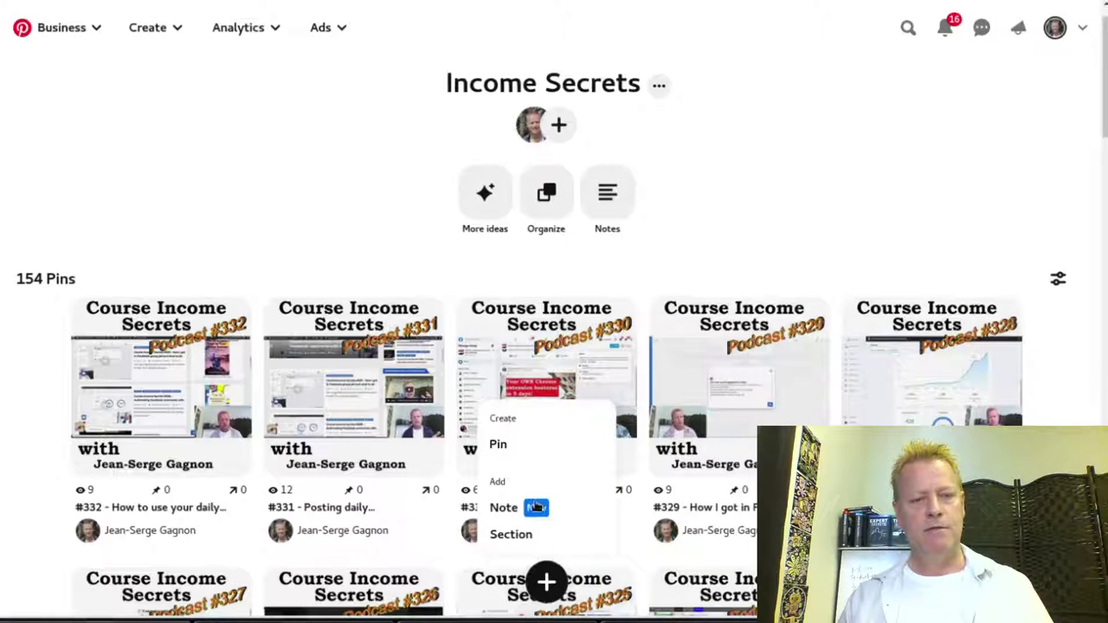
{"action": "left_click", "coordinate": [506, 450]}
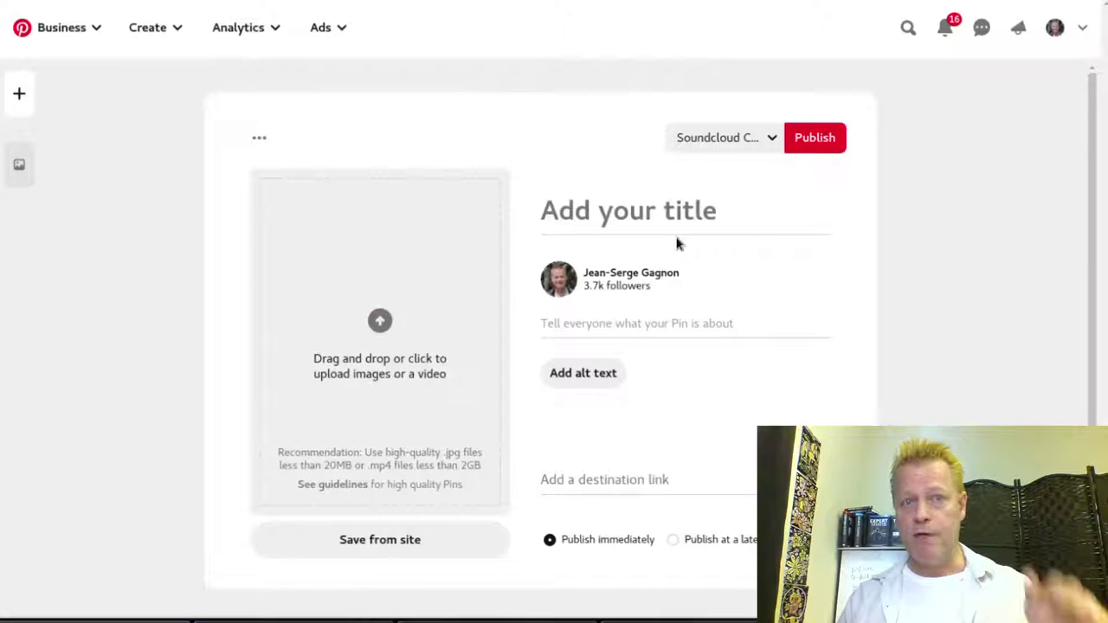
{"action": "left_click", "coordinate": [639, 217]}
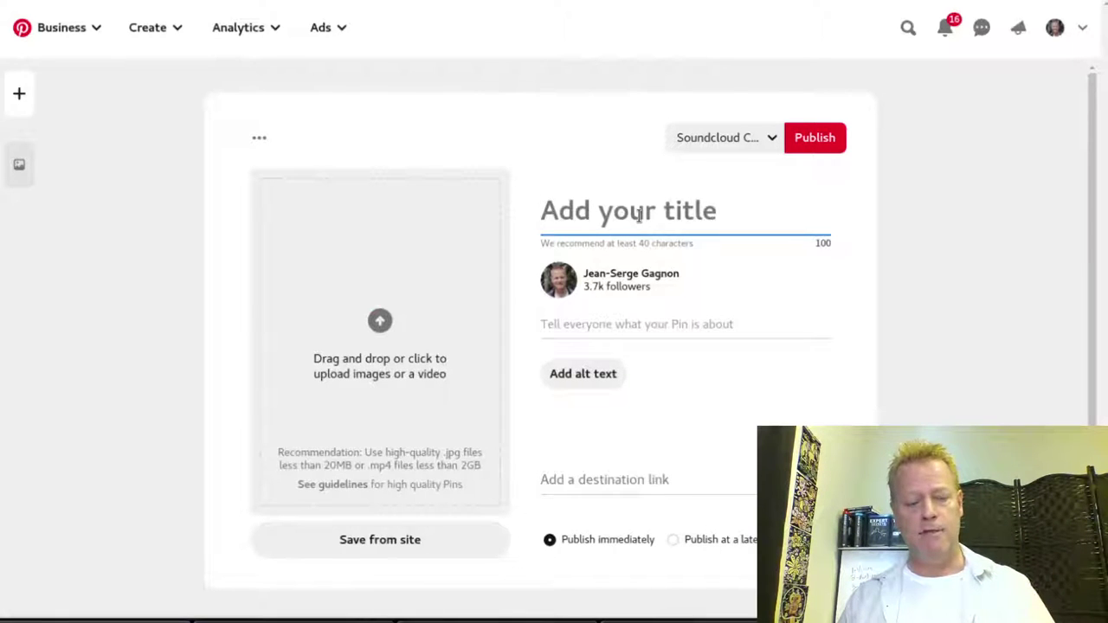
{"action": "type", "text": "#333 - What are top 5 reasons to host your course on Click eCourse platform?"}
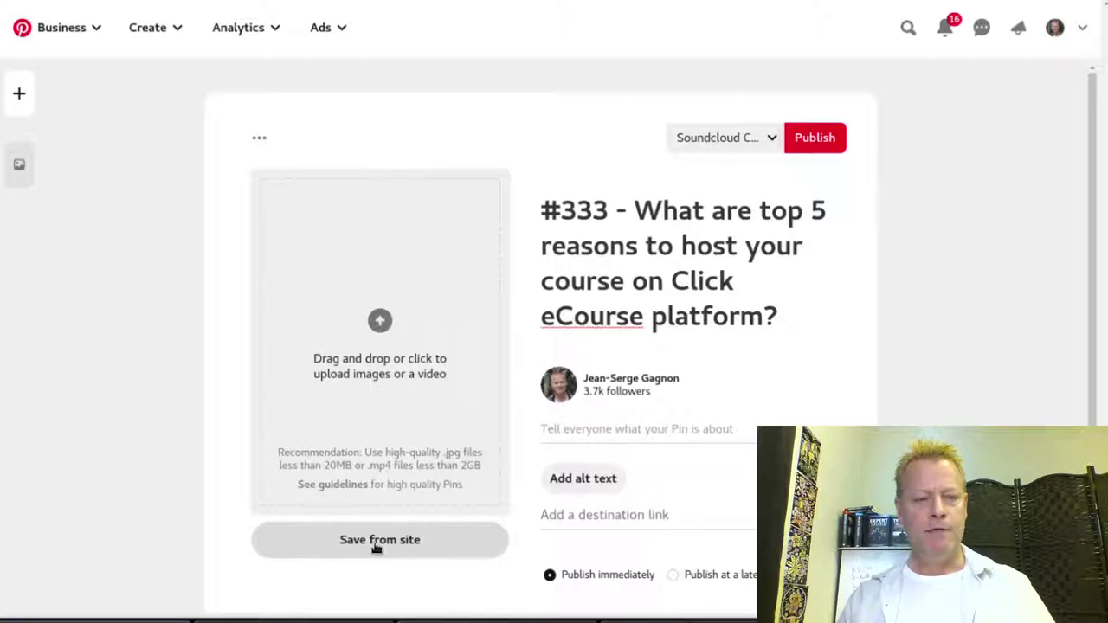
{"action": "left_click", "coordinate": [389, 346]}
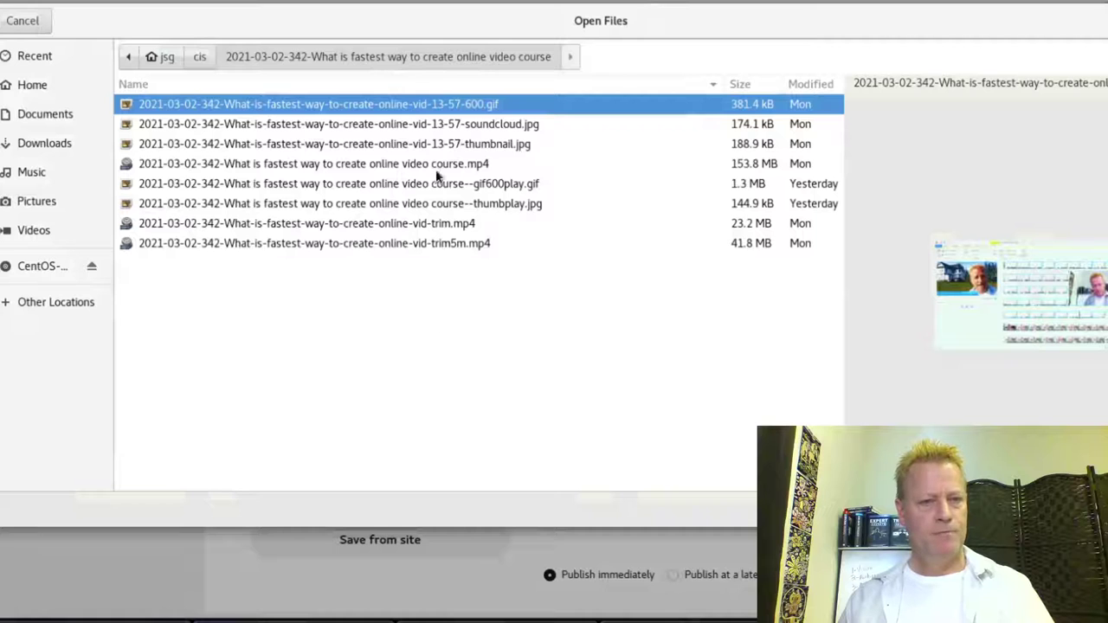
{"action": "left_click", "coordinate": [200, 56]}
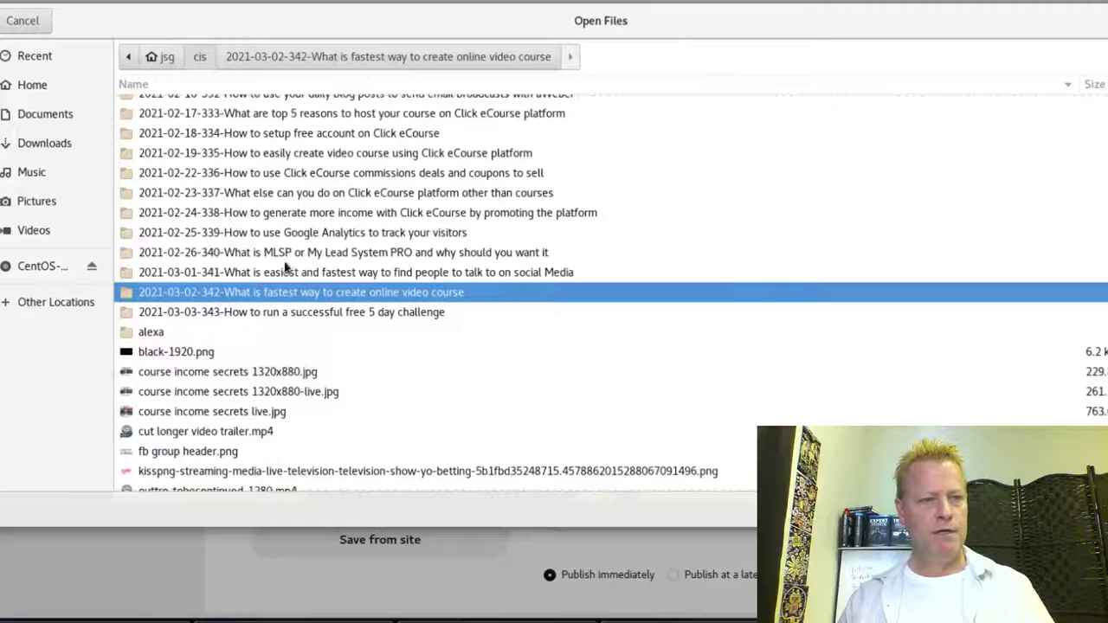
{"action": "double_click", "coordinate": [230, 114]}
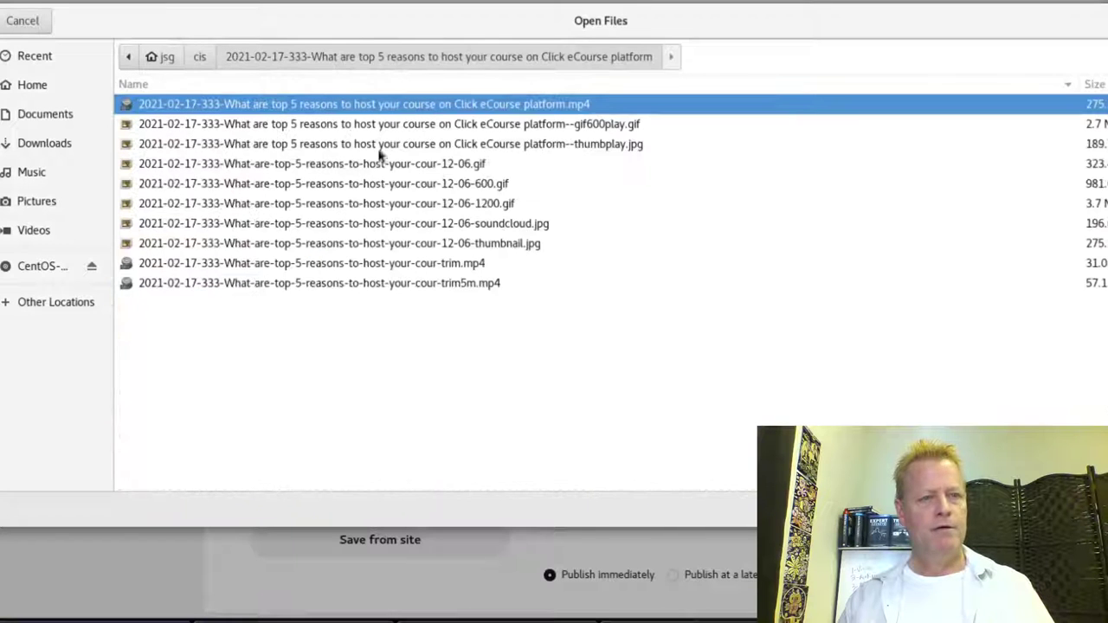
{"action": "left_click", "coordinate": [512, 226]}
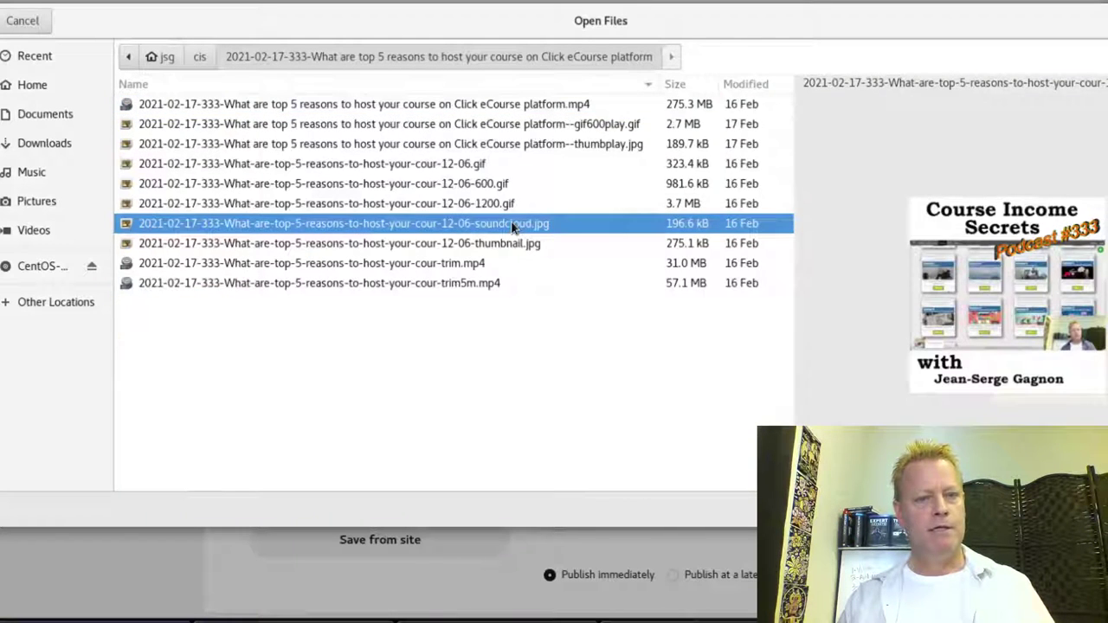
{"action": "key", "text": "Return"}
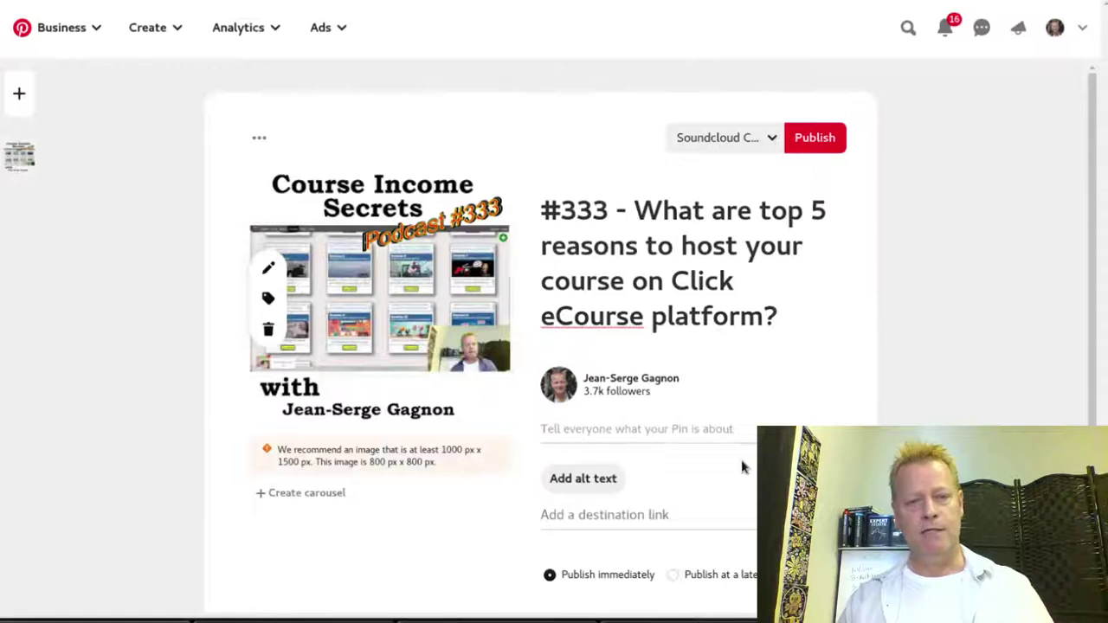
Switch to SoundCloud and open the list of the account's own tracks.
{"action": "key", "text": "alt+Tab"}
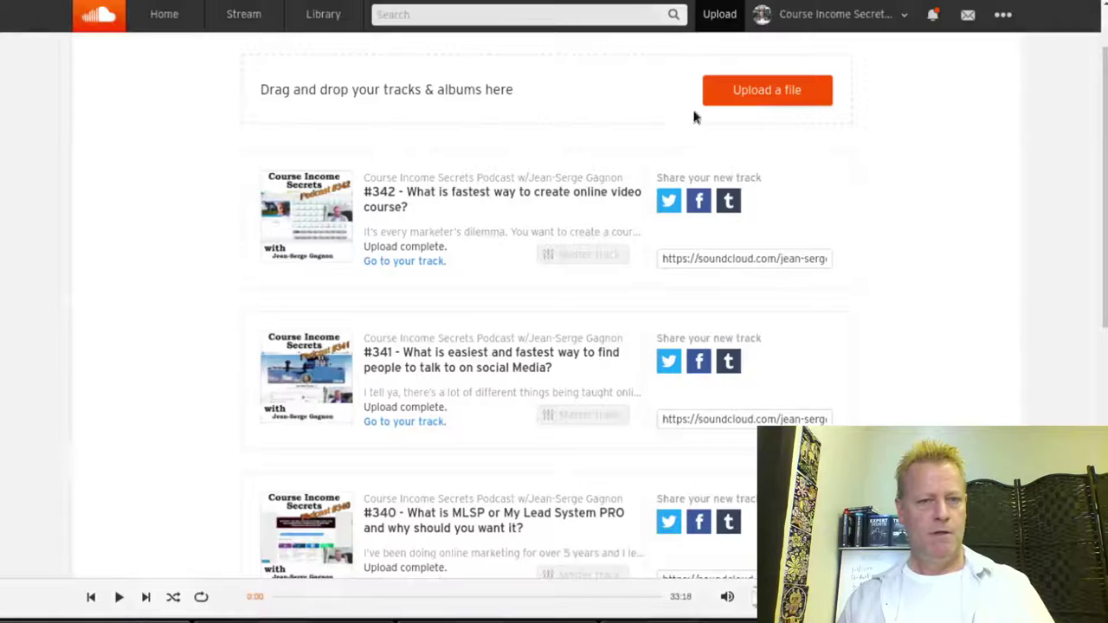
{"action": "scroll", "coordinate": [458, 332], "scroll_direction": "down", "scroll_amount": 4}
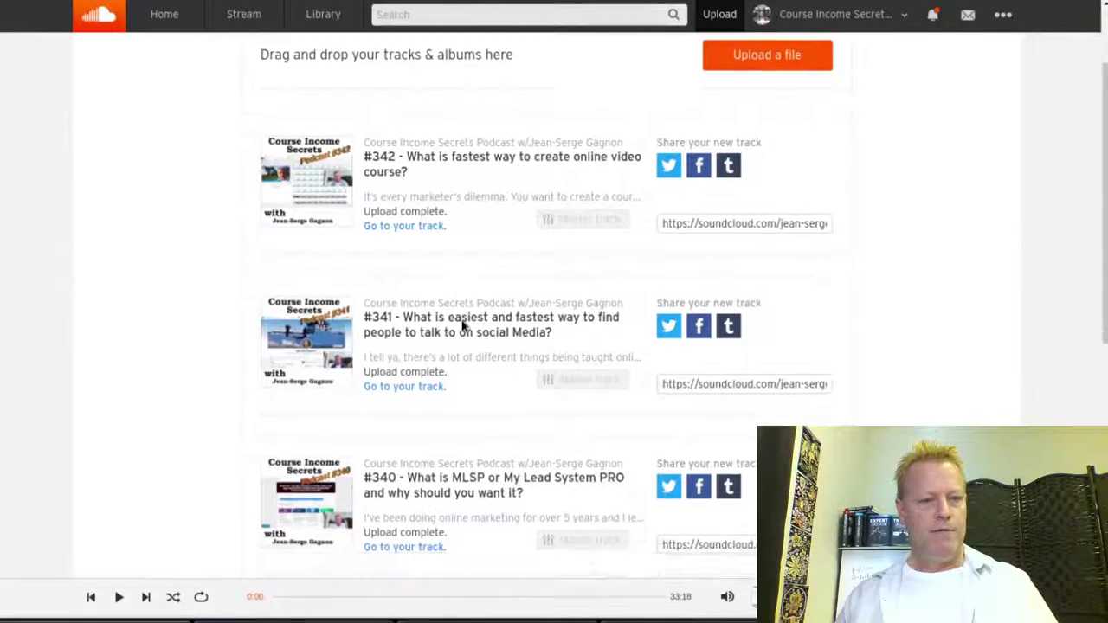
{"action": "scroll", "coordinate": [372, 337], "scroll_direction": "up", "scroll_amount": 3}
{"action": "scroll", "coordinate": [405, 346], "scroll_direction": "down", "scroll_amount": 6}
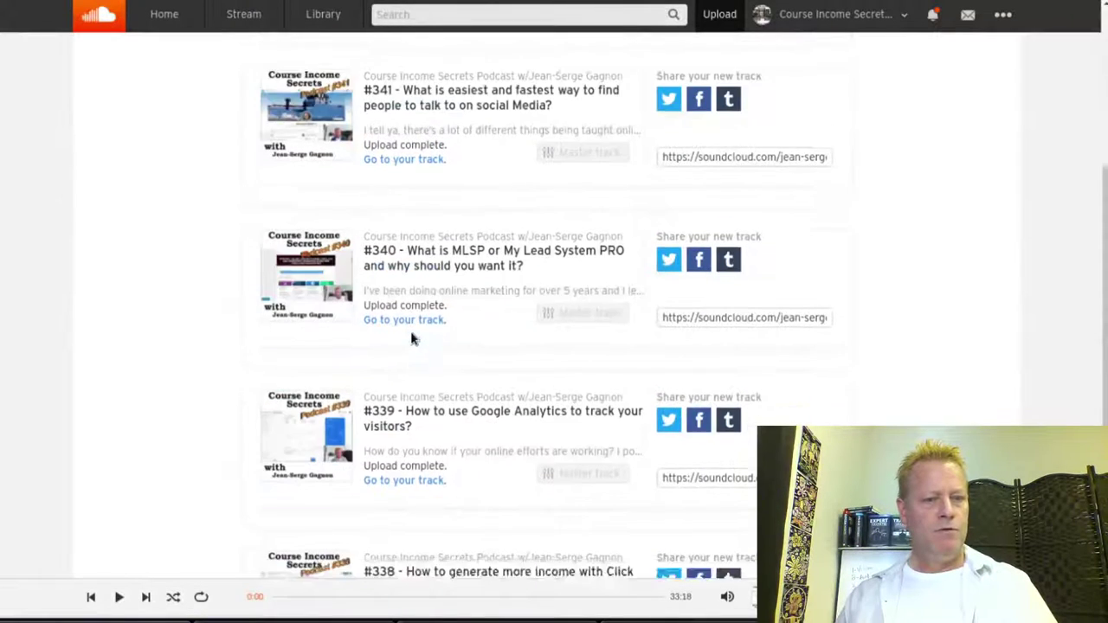
{"action": "scroll", "coordinate": [412, 338], "scroll_direction": "up", "scroll_amount": 8}
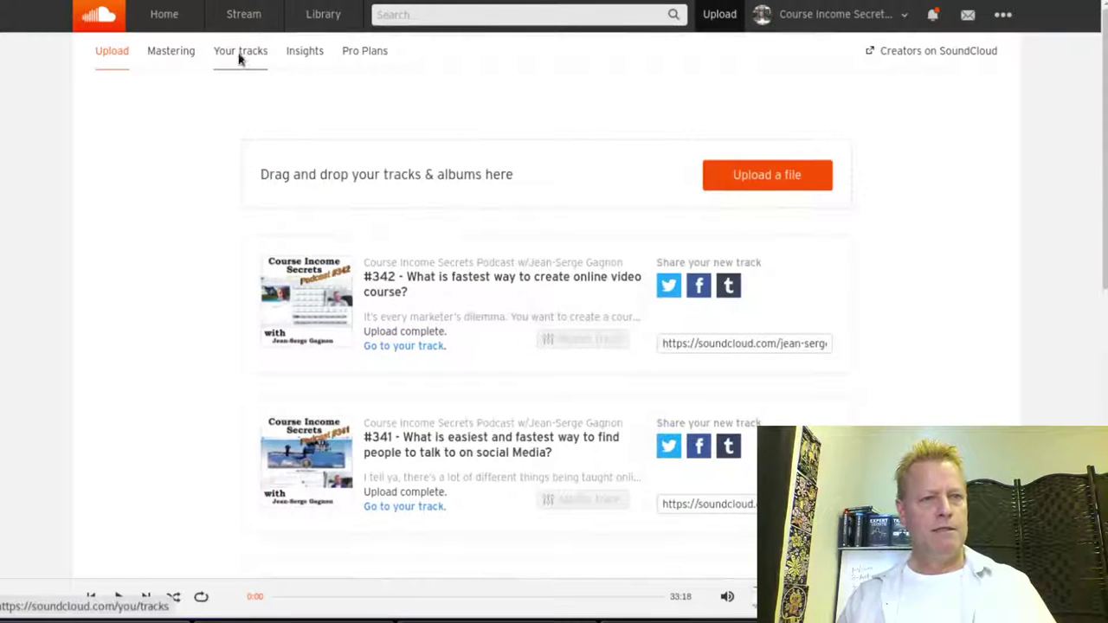
{"action": "left_click", "coordinate": [240, 53]}
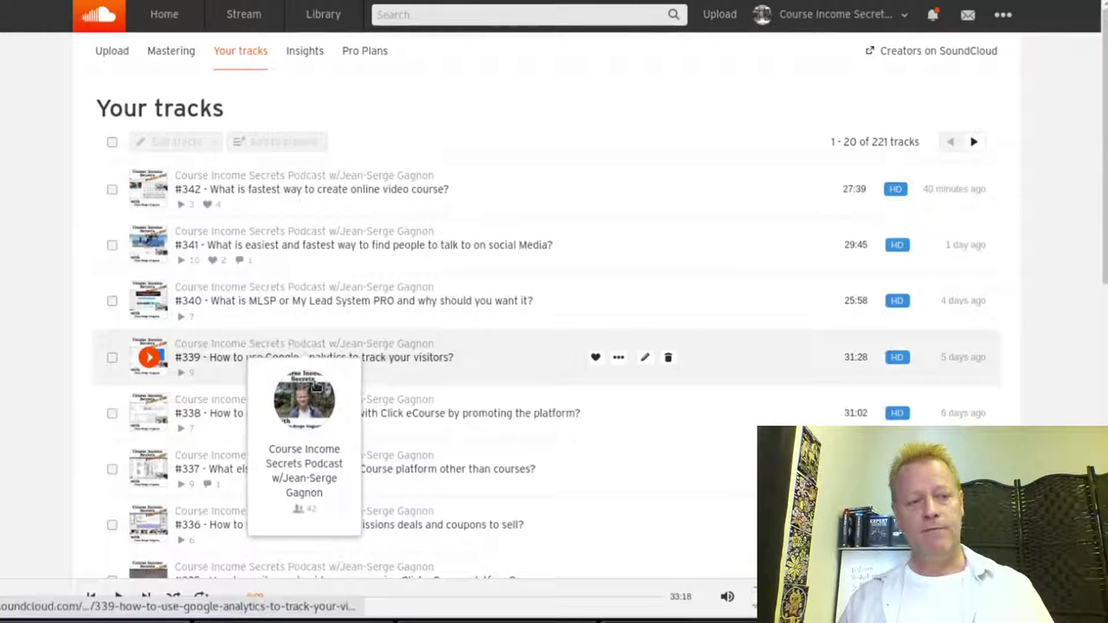
Copy the link address of the #333 track about the top 5 reasons to host a course on Click eCourse.
{"action": "scroll", "coordinate": [219, 468], "scroll_direction": "down", "scroll_amount": 2}
{"action": "scroll", "coordinate": [219, 471], "scroll_direction": "down", "scroll_amount": 2}
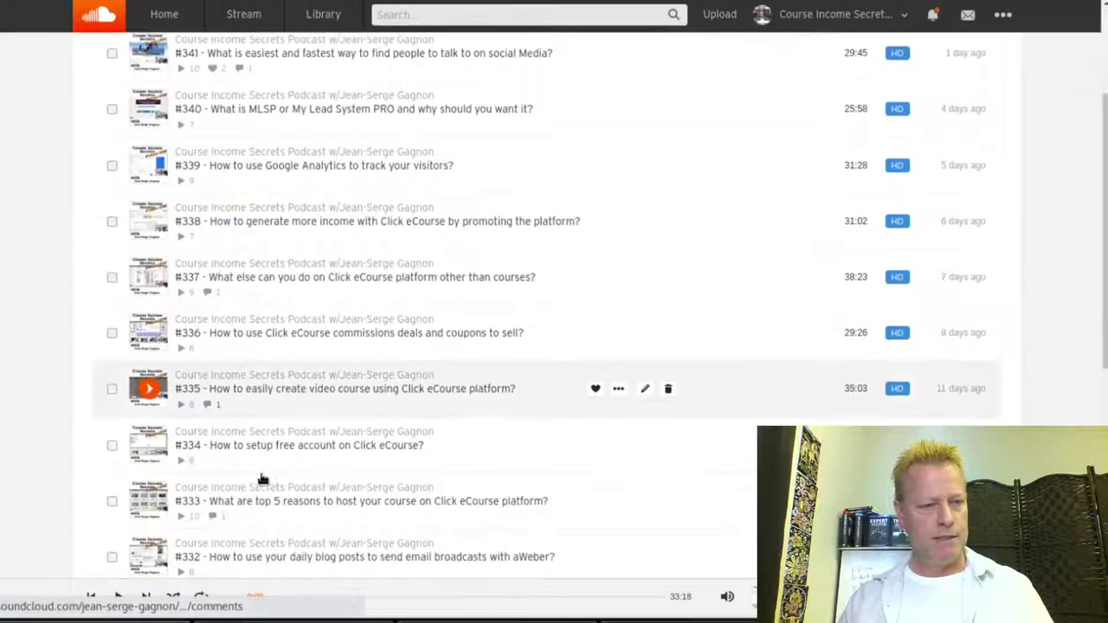
{"action": "right_click", "coordinate": [246, 495]}
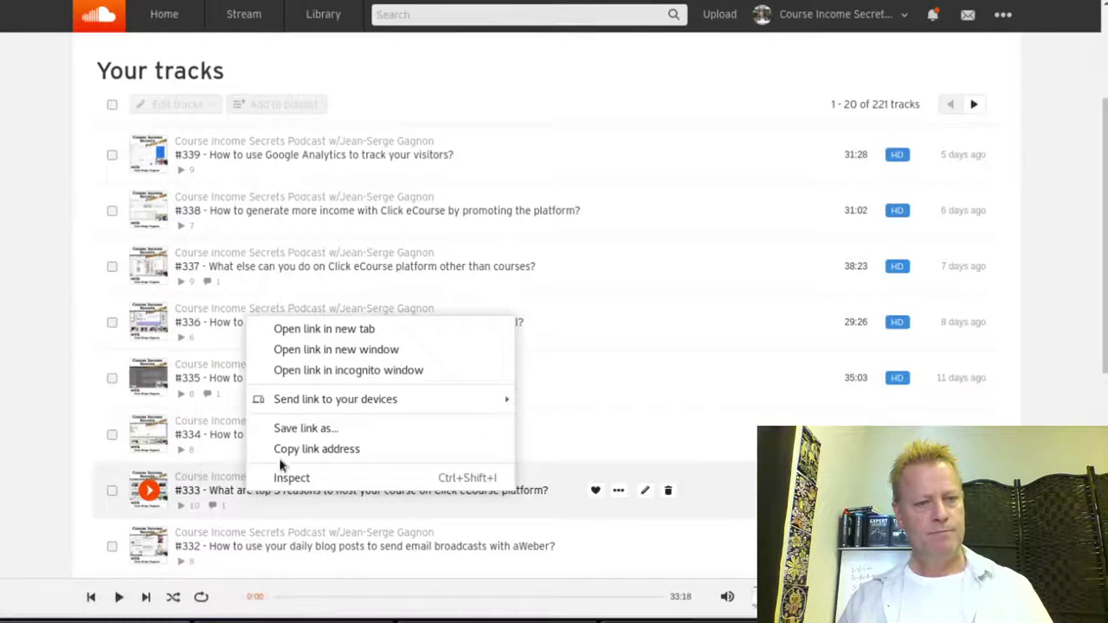
{"action": "left_click", "coordinate": [282, 454]}
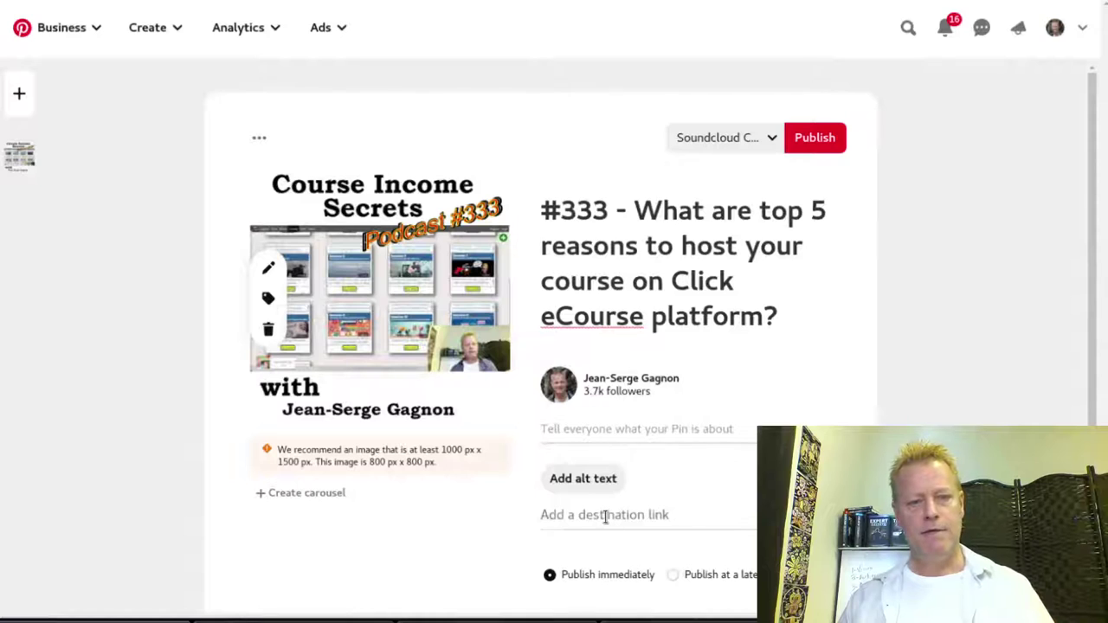
Paste the copied SoundCloud track link as the pin's destination link, and fill its description with the DESCRIPTION text from the terminal's pinterest_post.txt output.
{"action": "left_click", "coordinate": [603, 514]}
{"action": "key", "text": "ctrl+v"}
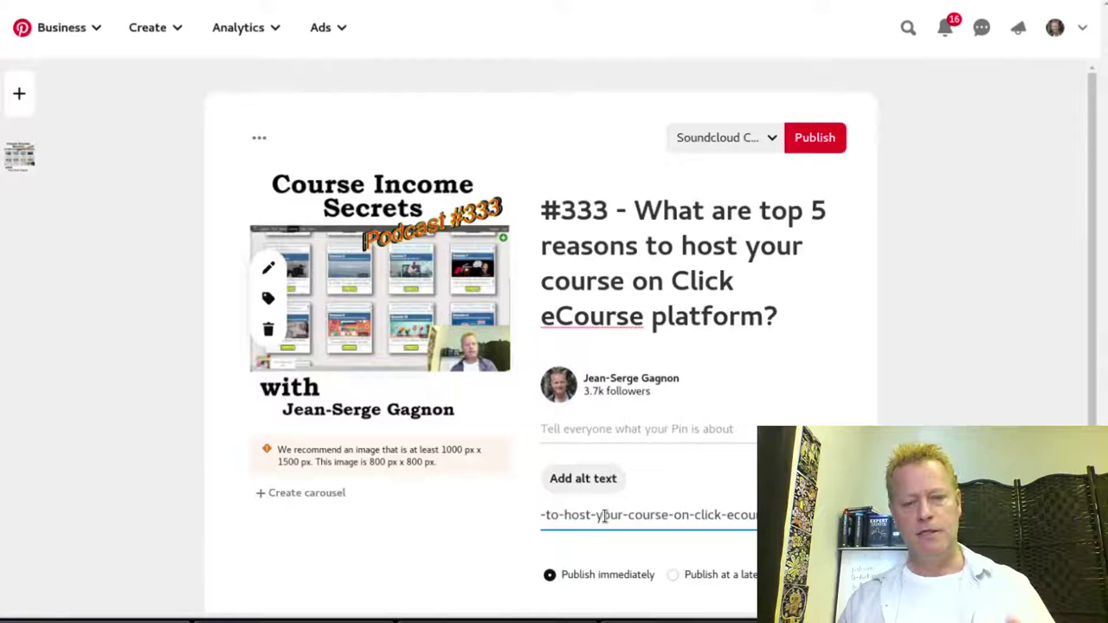
{"action": "left_click", "coordinate": [628, 428]}
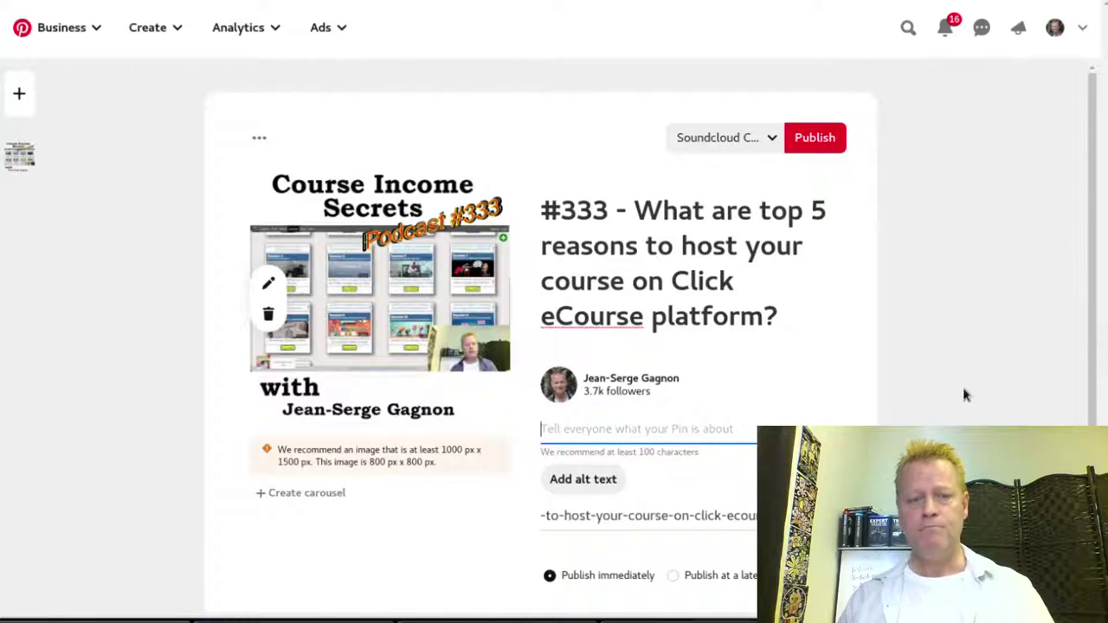
{"action": "key", "text": "alt+Tab"}
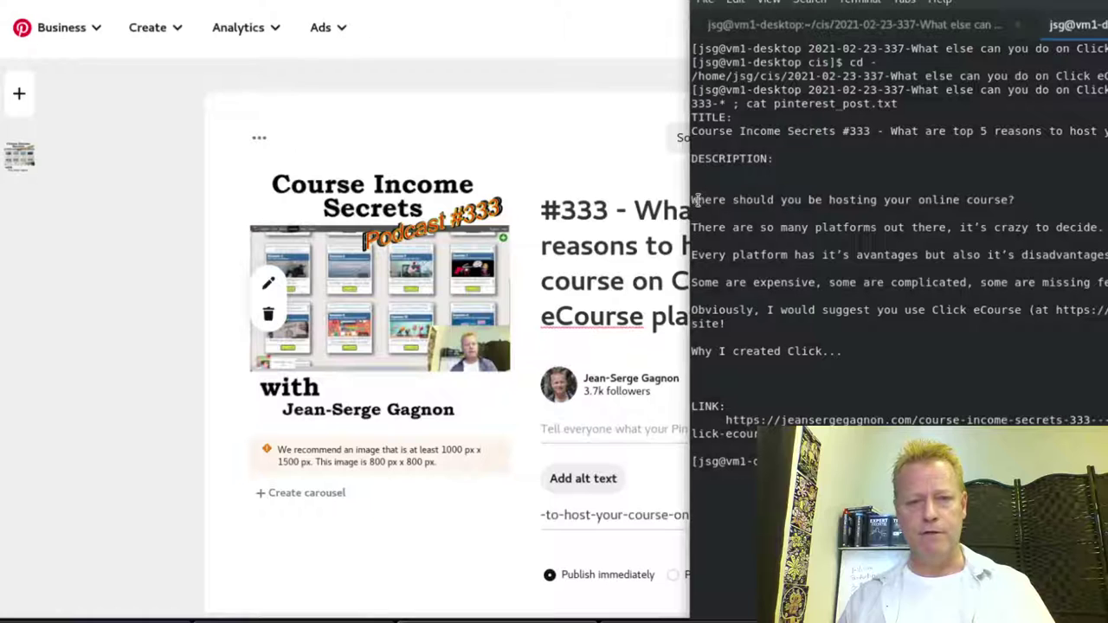
{"action": "left_click_drag", "start_coordinate": [691, 199], "coordinate": [841, 350]}
{"action": "right_click", "coordinate": [855, 317]}
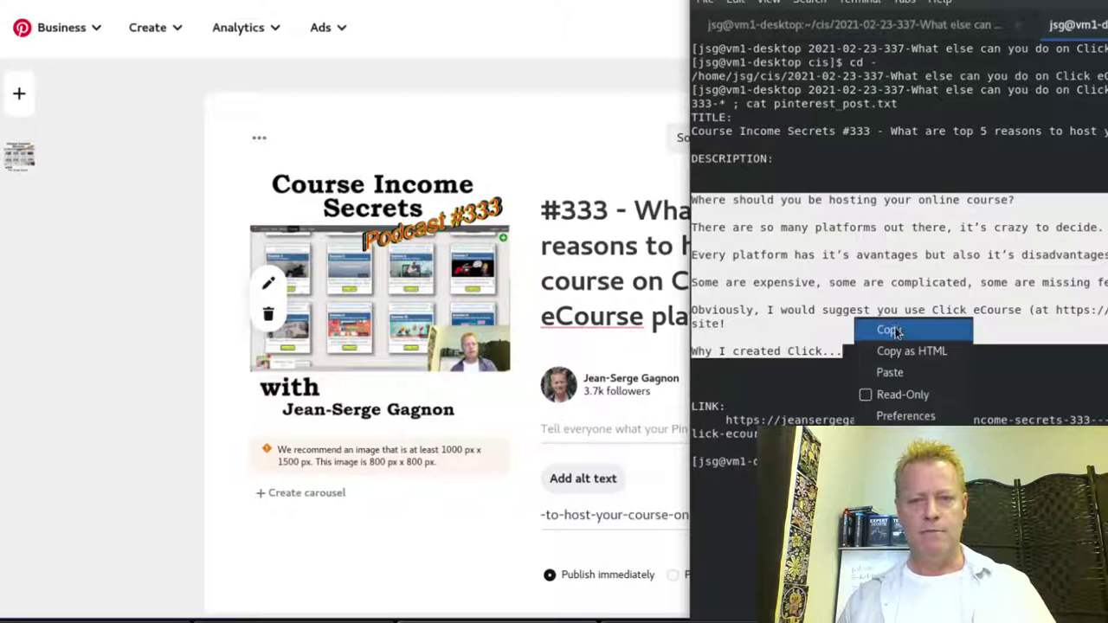
{"action": "left_click", "coordinate": [895, 325]}
{"action": "left_click", "coordinate": [651, 431]}
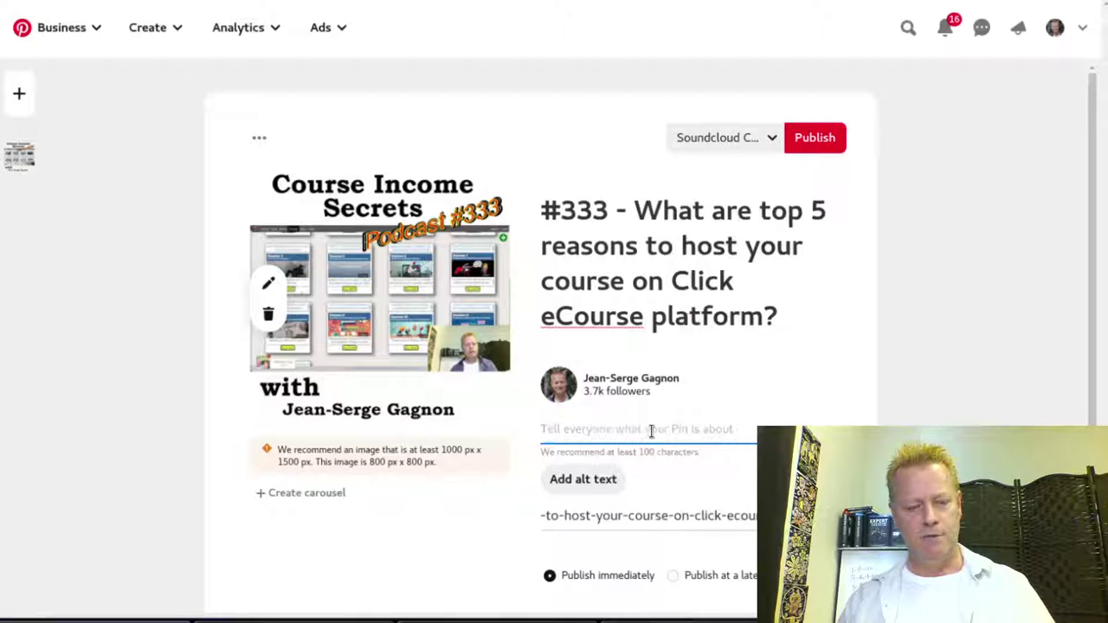
{"action": "key", "text": "ctrl+v"}
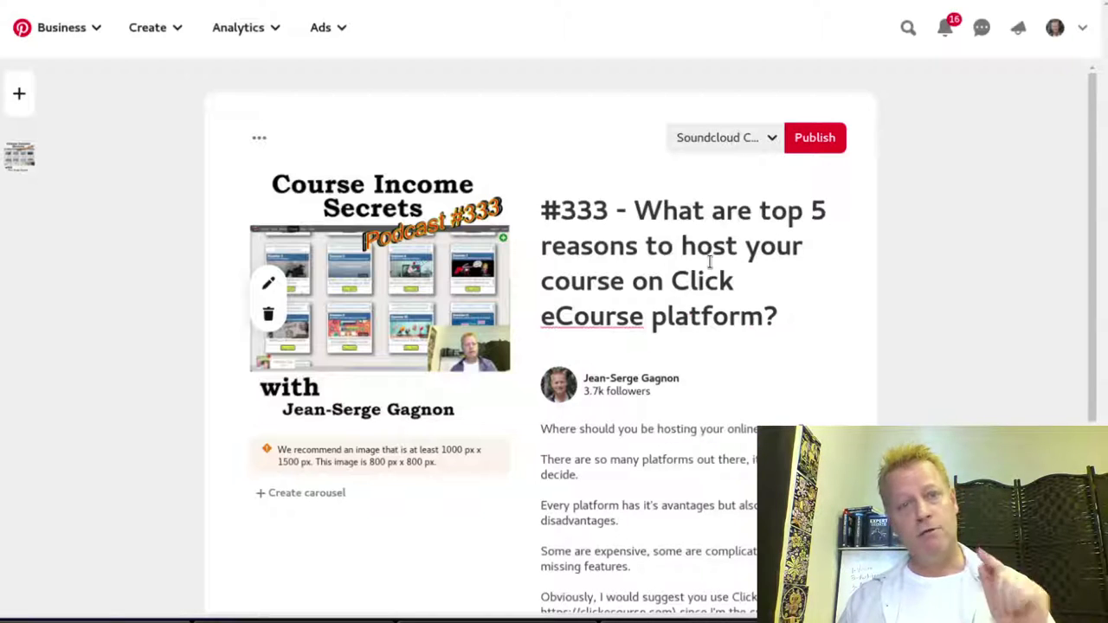
Add a second pin draft and paste the same episode description into it.
{"action": "left_click", "coordinate": [18, 98]}
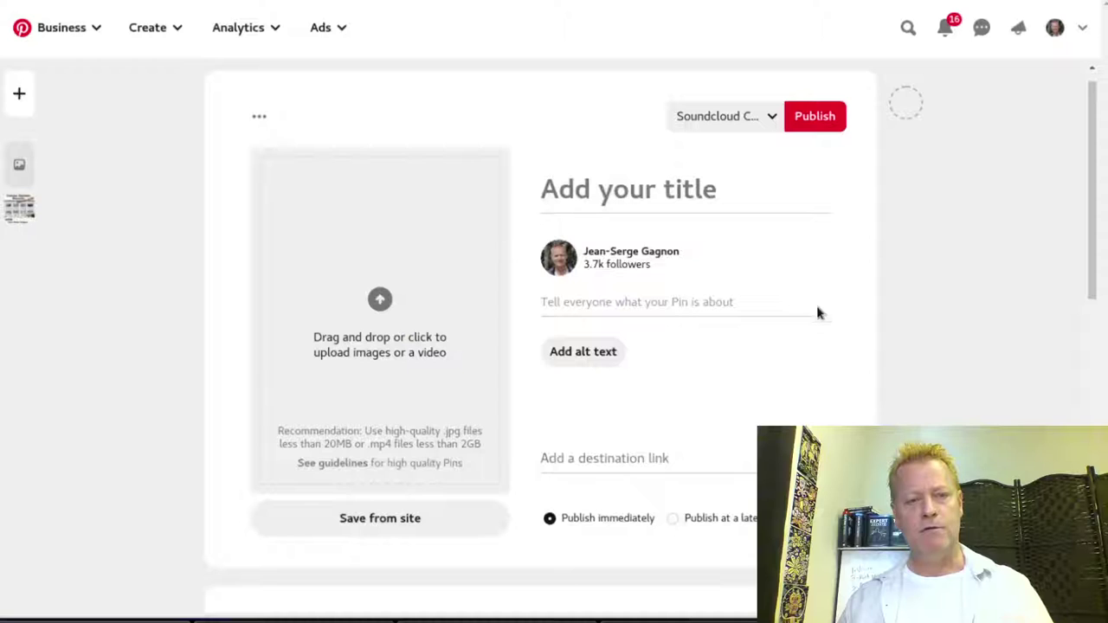
{"action": "left_click", "coordinate": [659, 302]}
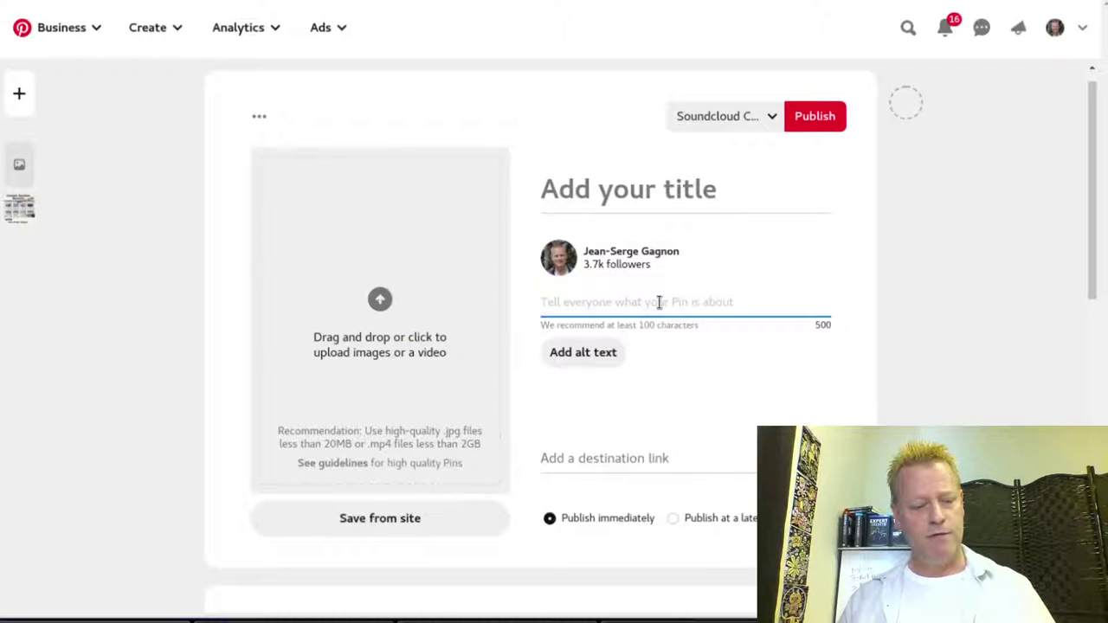
{"action": "key", "text": "ctrl+v"}
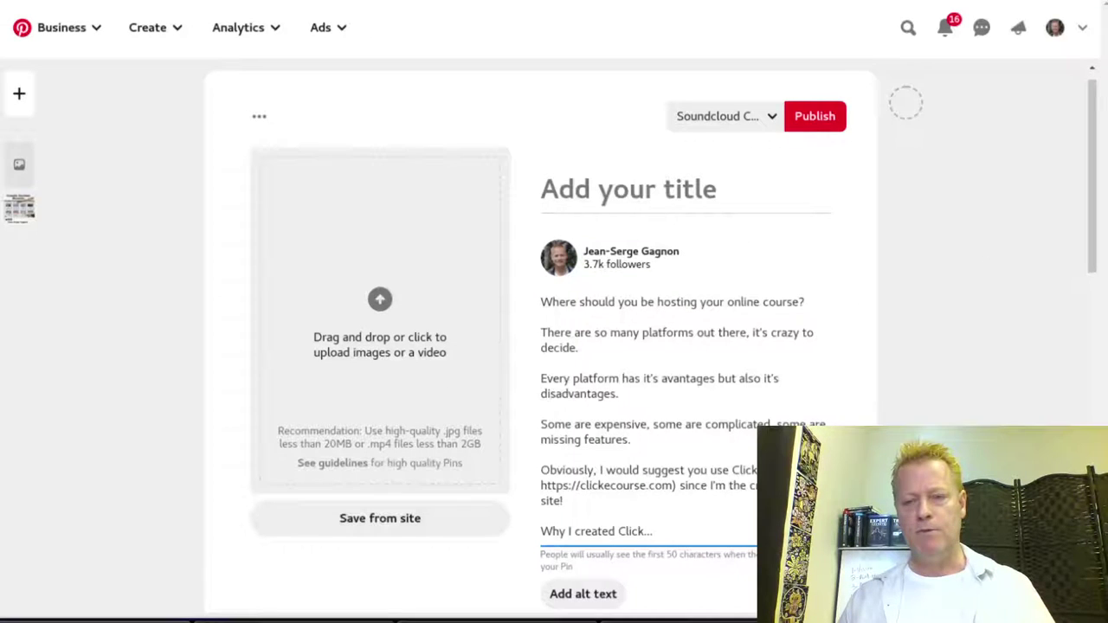
Title the new pin "Course Income Secrets #333 - What are top 5 reasons to host your course on Click eCourse platform?" using the terminal's title line.
{"action": "key", "text": "alt+Tab"}
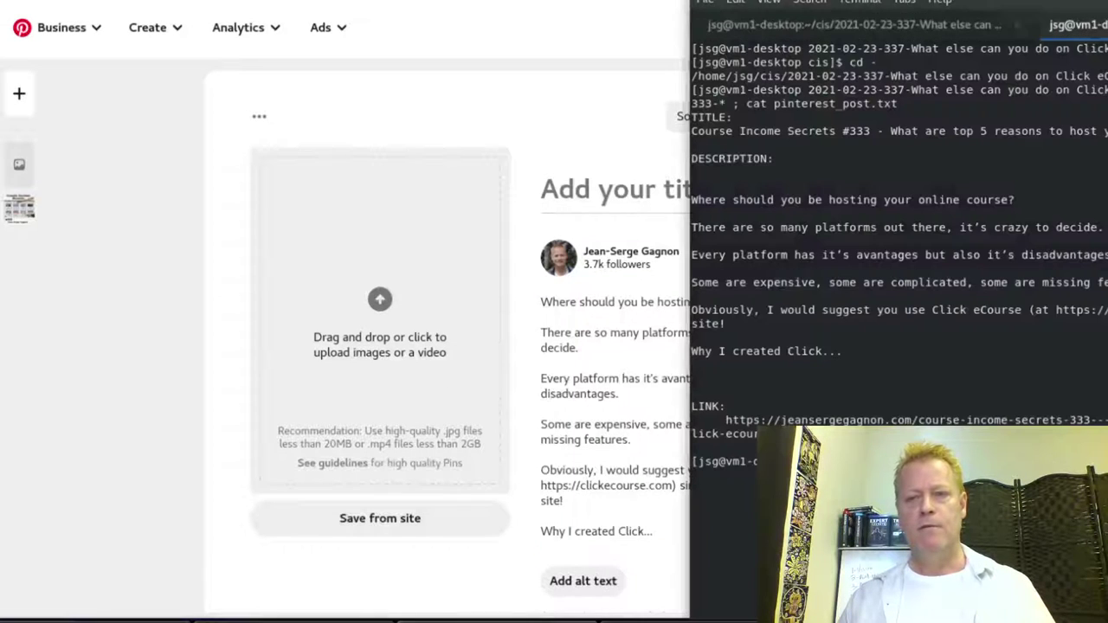
{"action": "triple_click", "coordinate": [706, 130]}
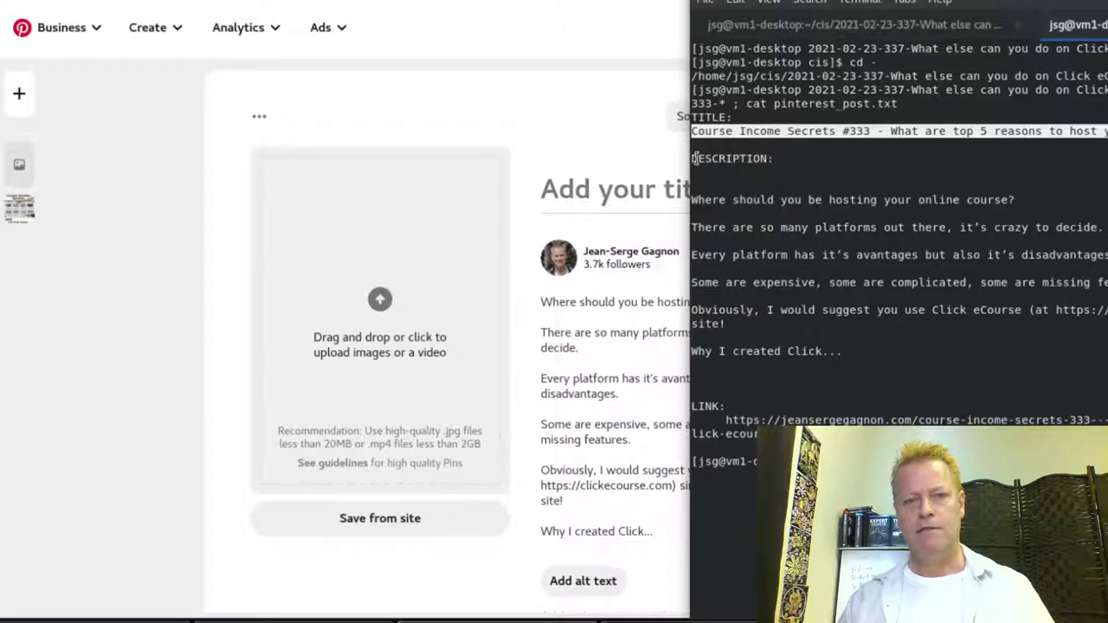
{"action": "left_click", "coordinate": [628, 188]}
{"action": "key", "text": "ctrl+v"}
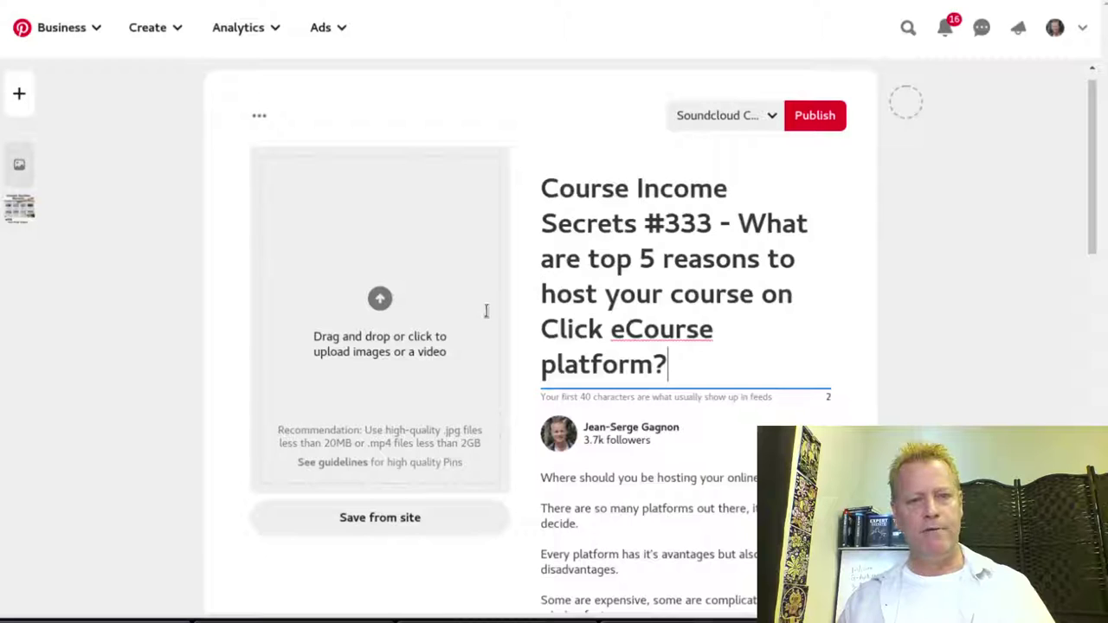
{"action": "left_click", "coordinate": [379, 299]}
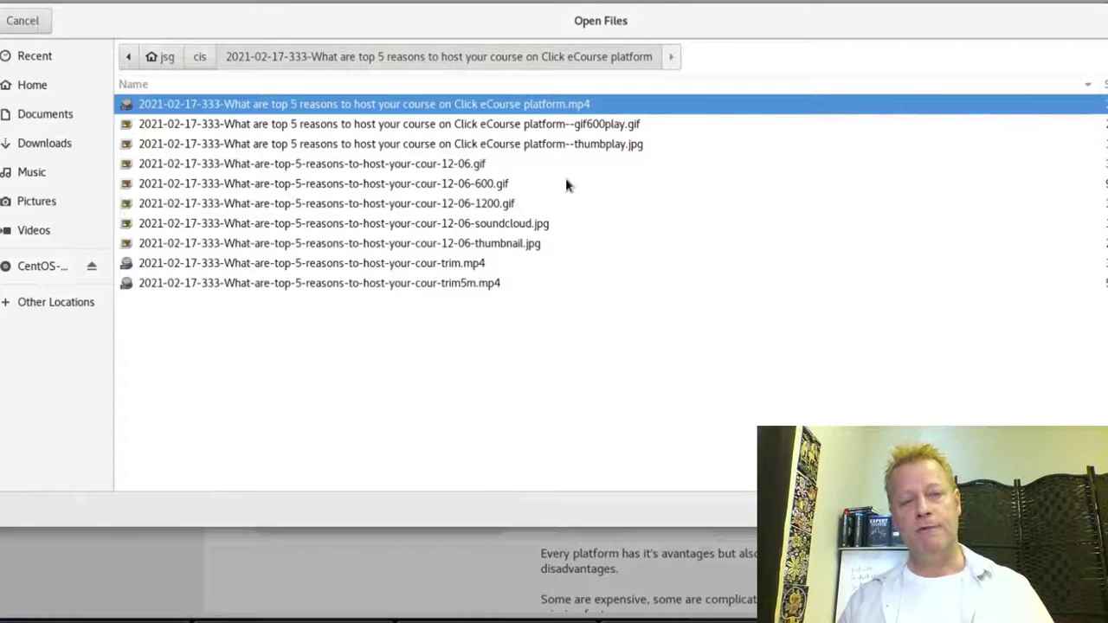
{"action": "double_click", "coordinate": [468, 283]}
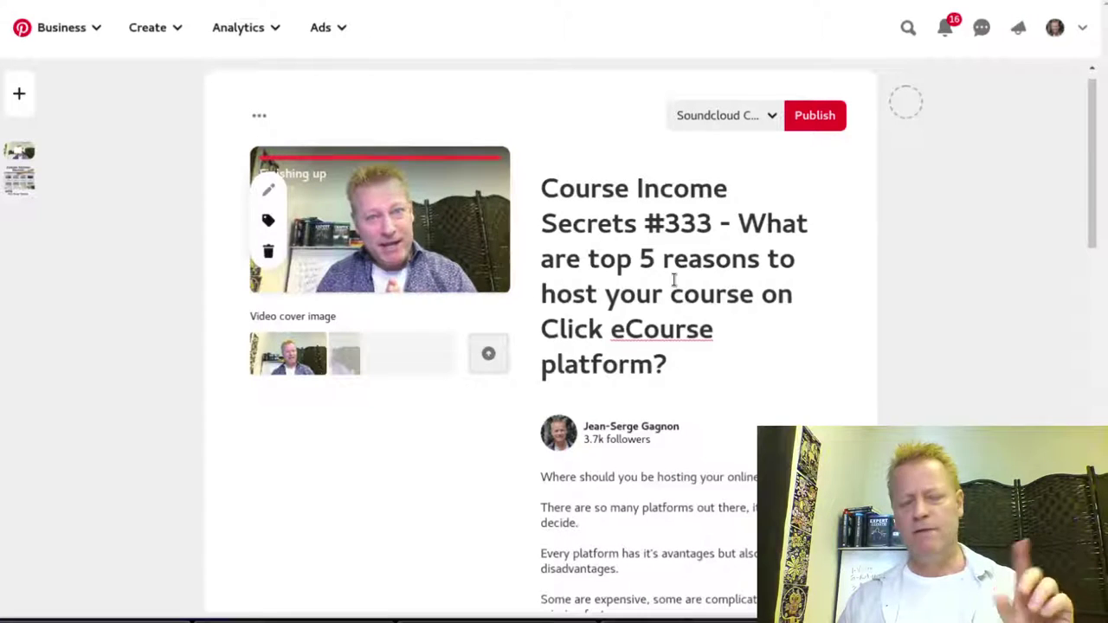
{"action": "left_click", "coordinate": [487, 359]}
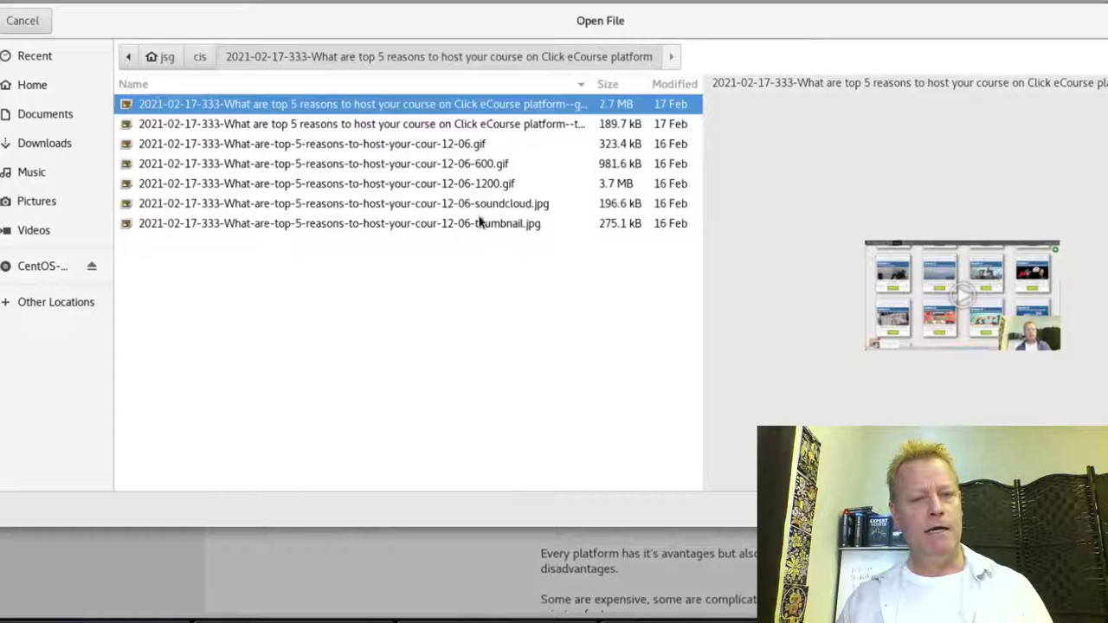
{"action": "left_click", "coordinate": [508, 223]}
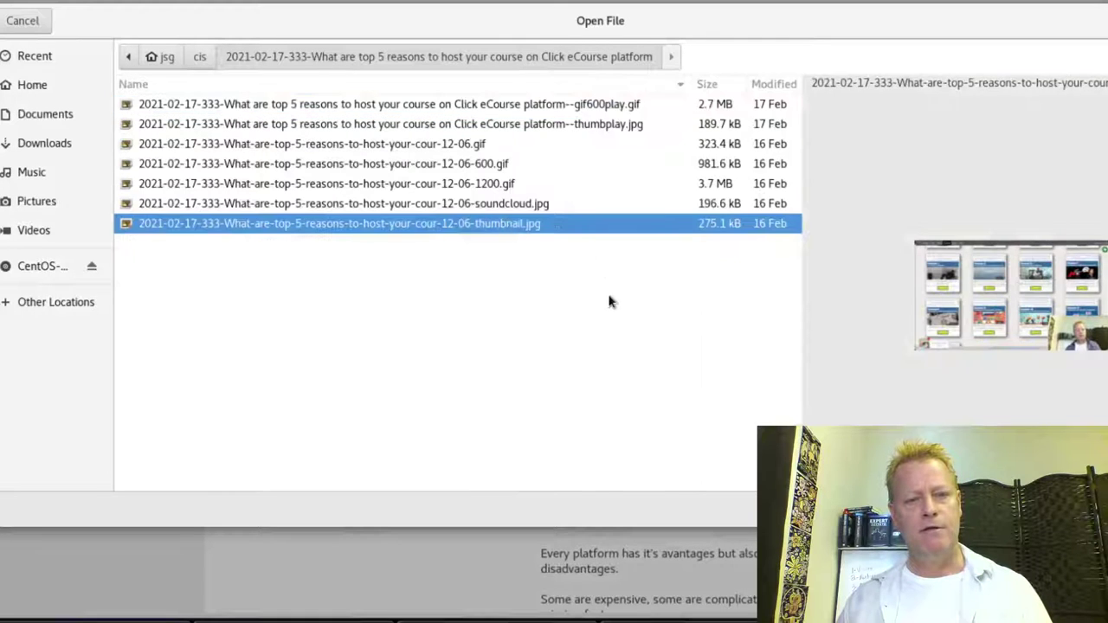
{"action": "key", "text": "Return"}
{"action": "mouse_move", "coordinate": [301, 355]}
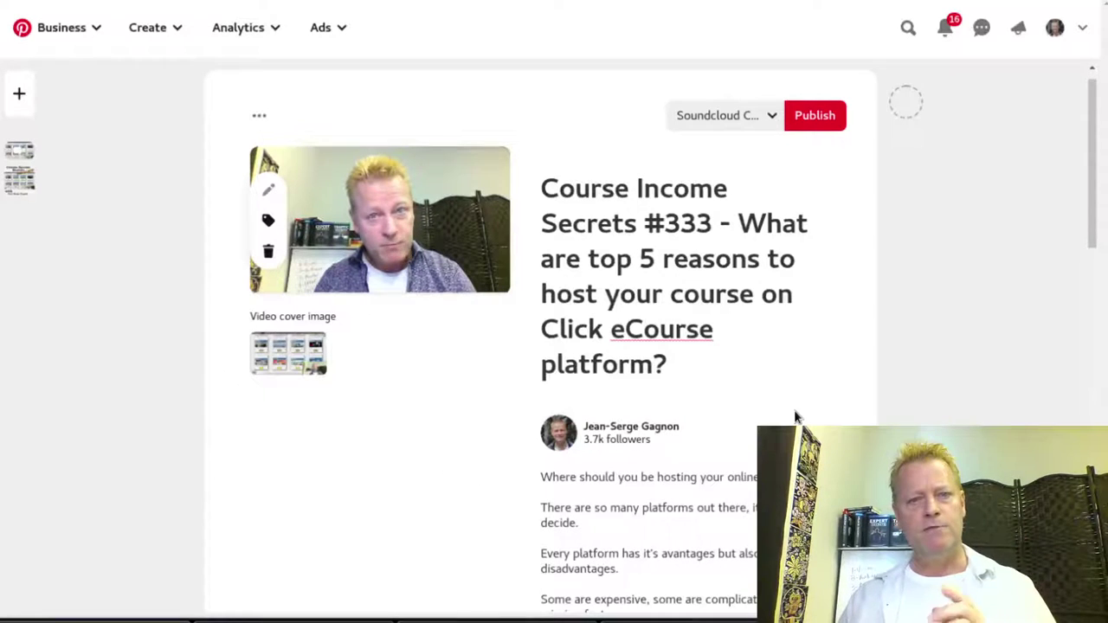
Find the boards matching "video" and assign the video pin to the Course Income Secrets videos board.
{"action": "left_click", "coordinate": [749, 119]}
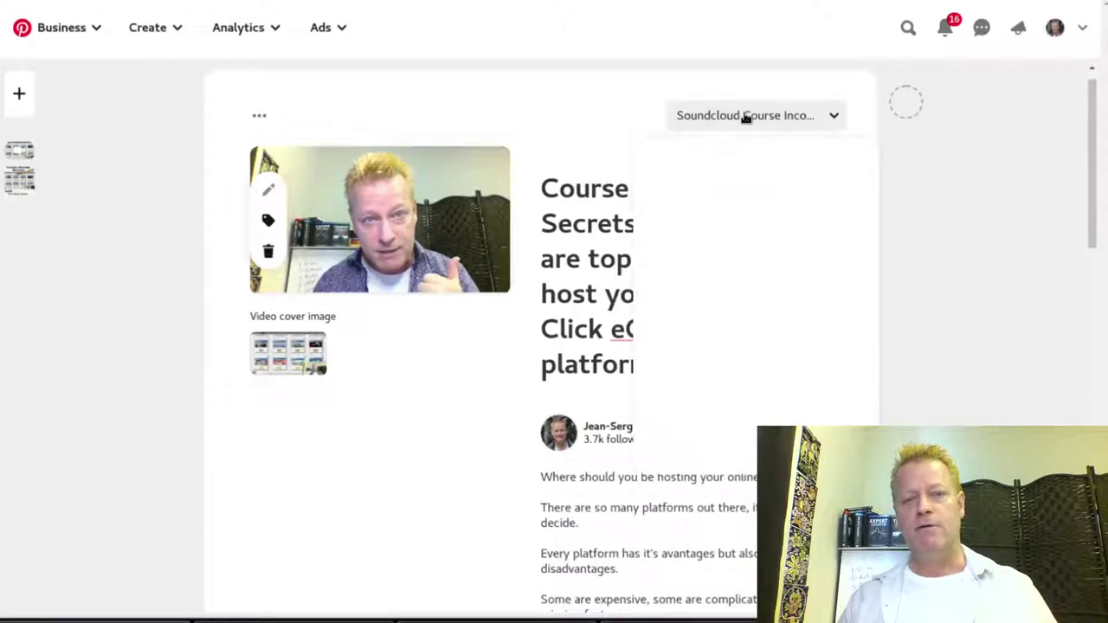
{"action": "type", "text": "video"}
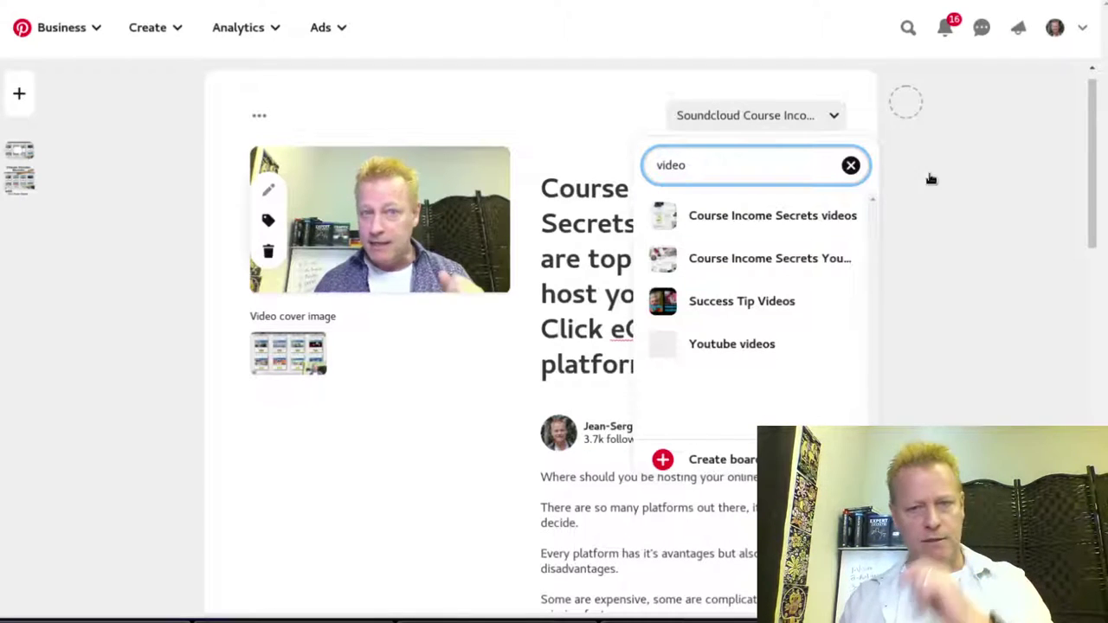
{"action": "left_click", "coordinate": [755, 215]}
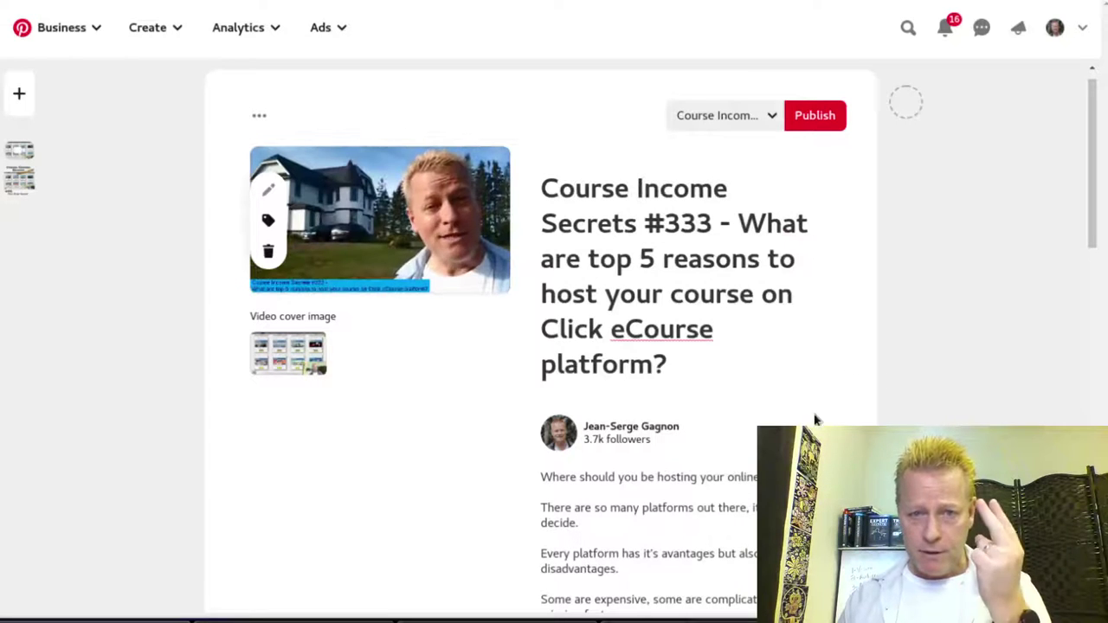
Copy the episode 333 blog post address under LINK in the terminal and paste it as the video pin's destination link.
{"action": "scroll", "coordinate": [799, 405], "scroll_direction": "down", "scroll_amount": 1}
{"action": "scroll", "coordinate": [799, 405], "scroll_direction": "down", "scroll_amount": 2}
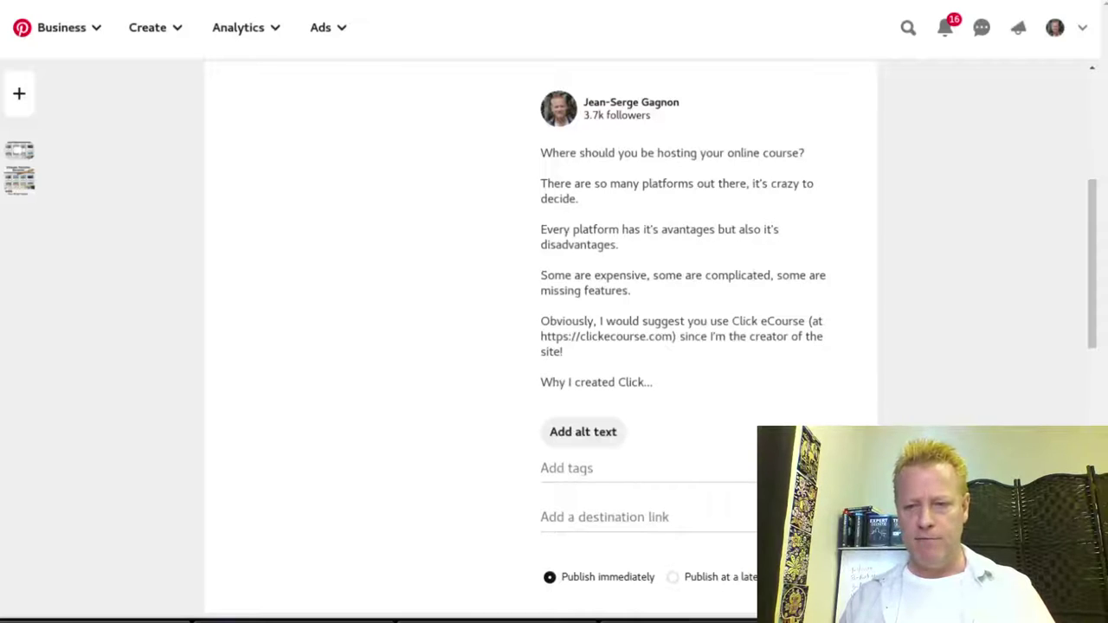
{"action": "key", "text": "alt+Tab"}
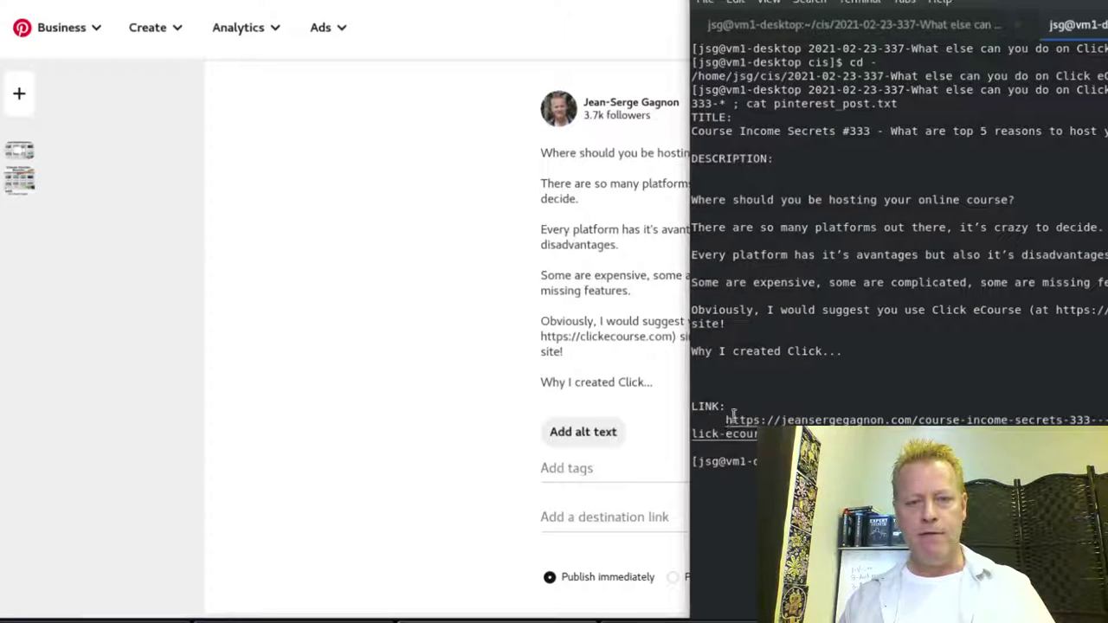
{"action": "left_click_drag", "start_coordinate": [725, 422], "coordinate": [831, 434]}
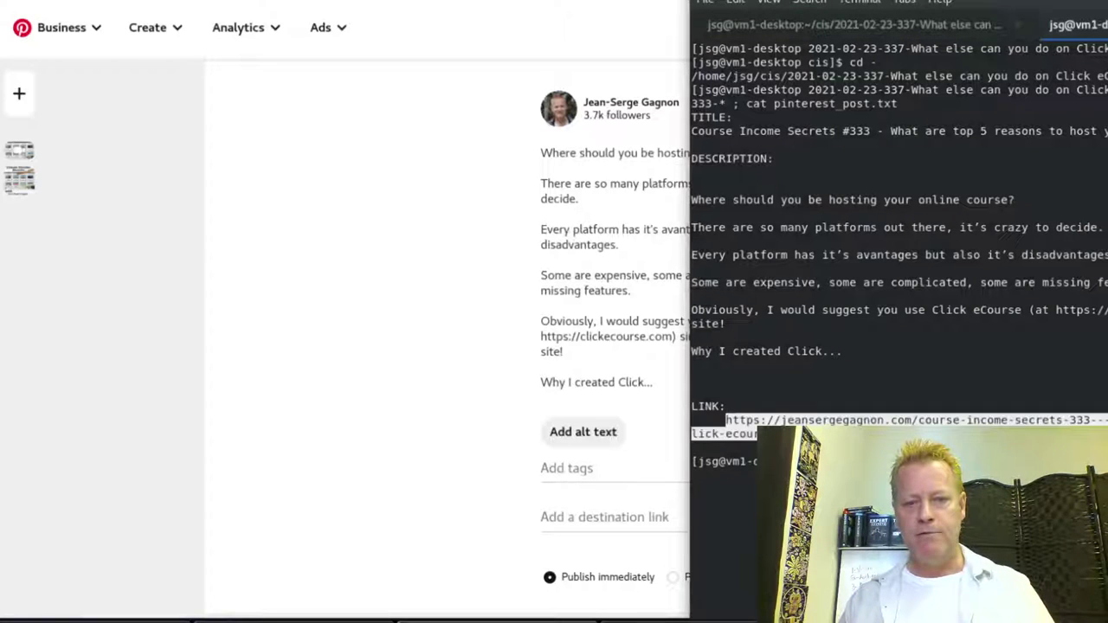
{"action": "left_click", "coordinate": [645, 519]}
{"action": "key", "text": "ctrl+v"}
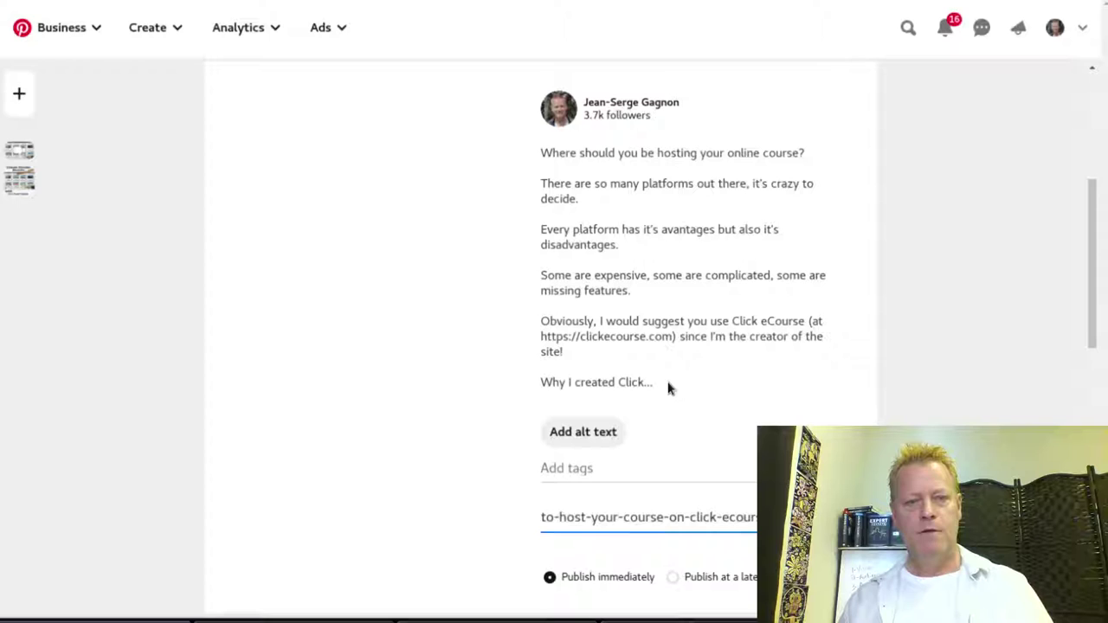
{"action": "left_click", "coordinate": [708, 387]}
{"action": "key", "text": "Return"}
{"action": "type", "text": "http://cis333"}
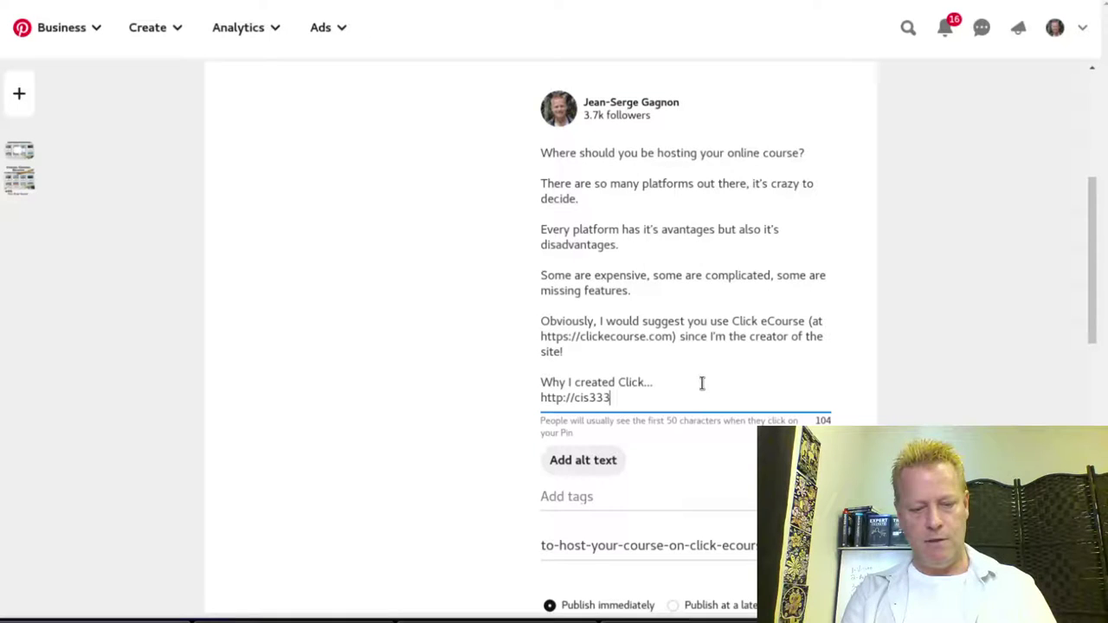
{"action": "type", "text": "jsgagnon.com"}
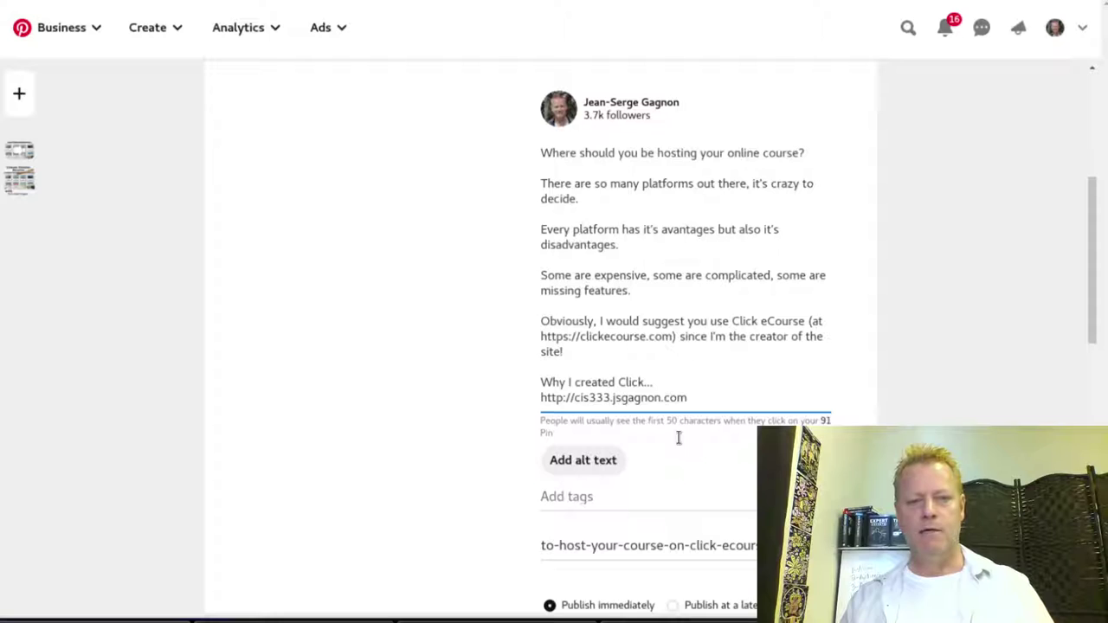
{"action": "left_click", "coordinate": [686, 474]}
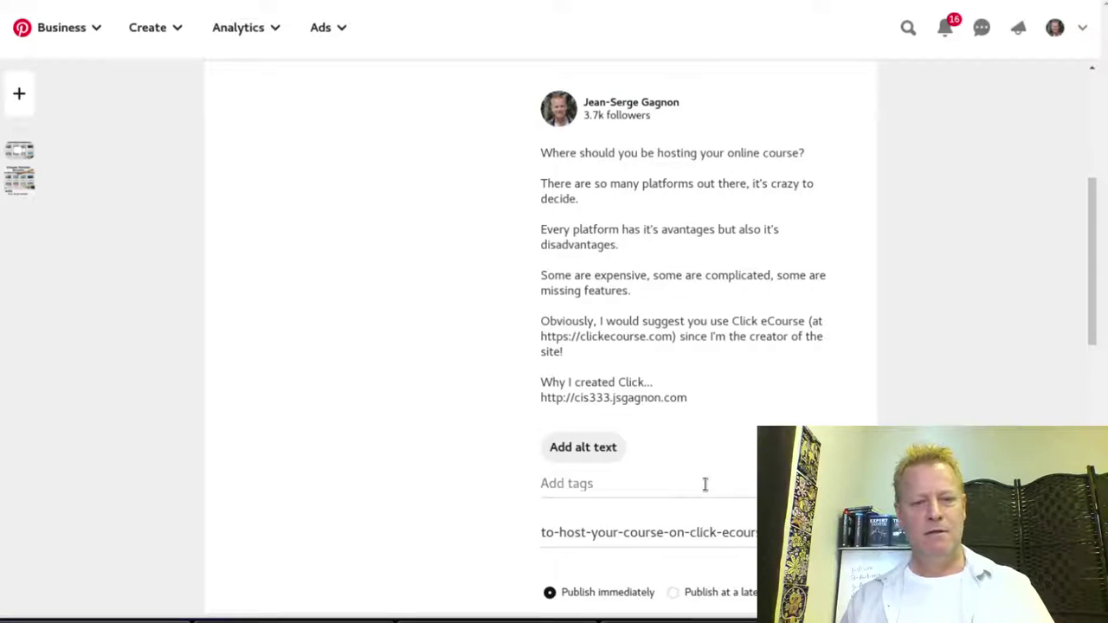
Delete the short web address and its empty line from the end of the description.
{"action": "left_click", "coordinate": [700, 399]}
{"action": "triple_click", "coordinate": [578, 394]}
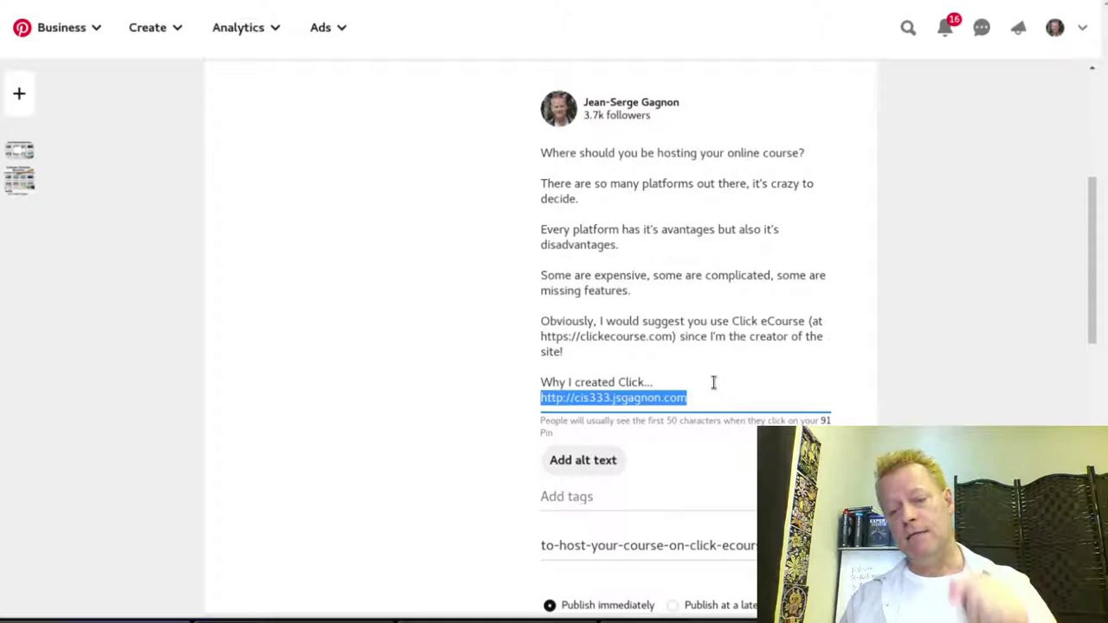
{"action": "key", "text": "BackSpace"}
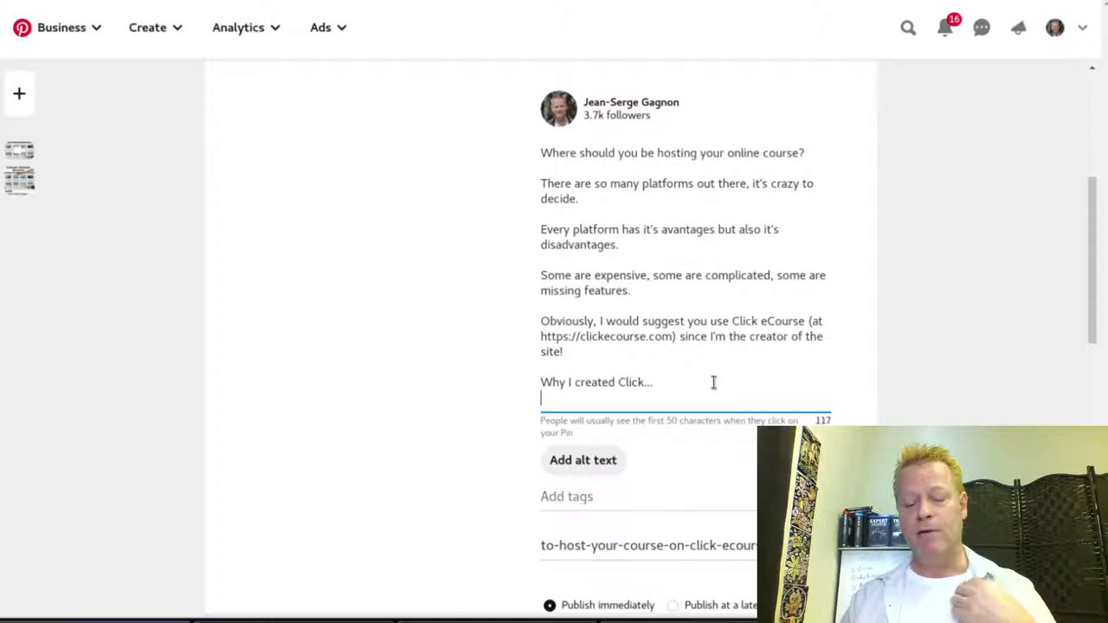
{"action": "key", "text": "BackSpace"}
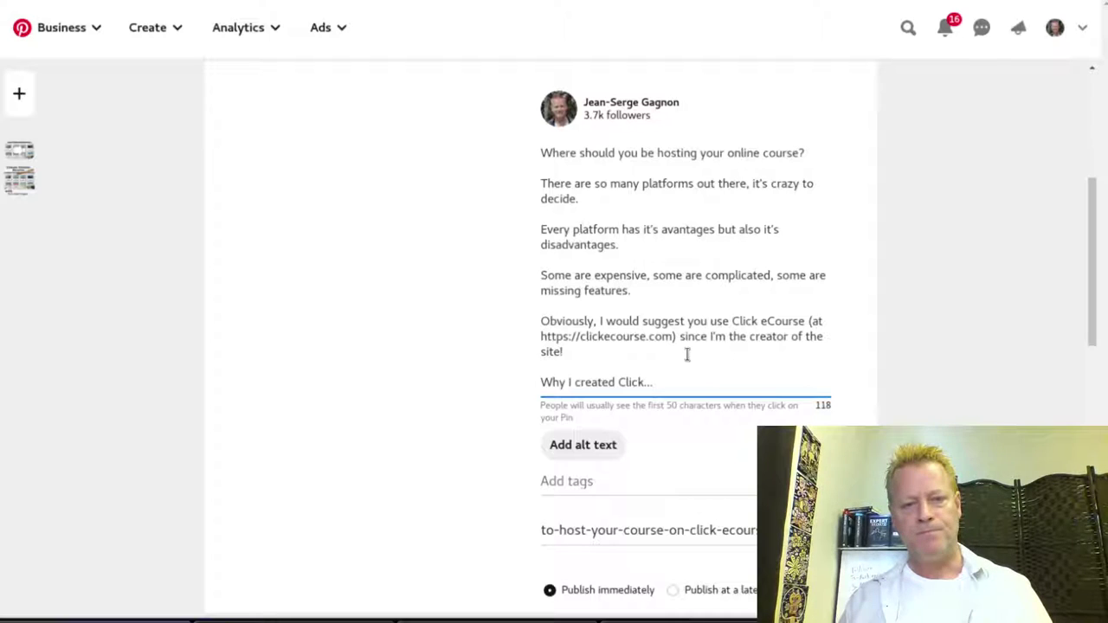
{"action": "left_click_drag", "start_coordinate": [542, 337], "coordinate": [675, 321]}
{"action": "left_click", "coordinate": [730, 321]}
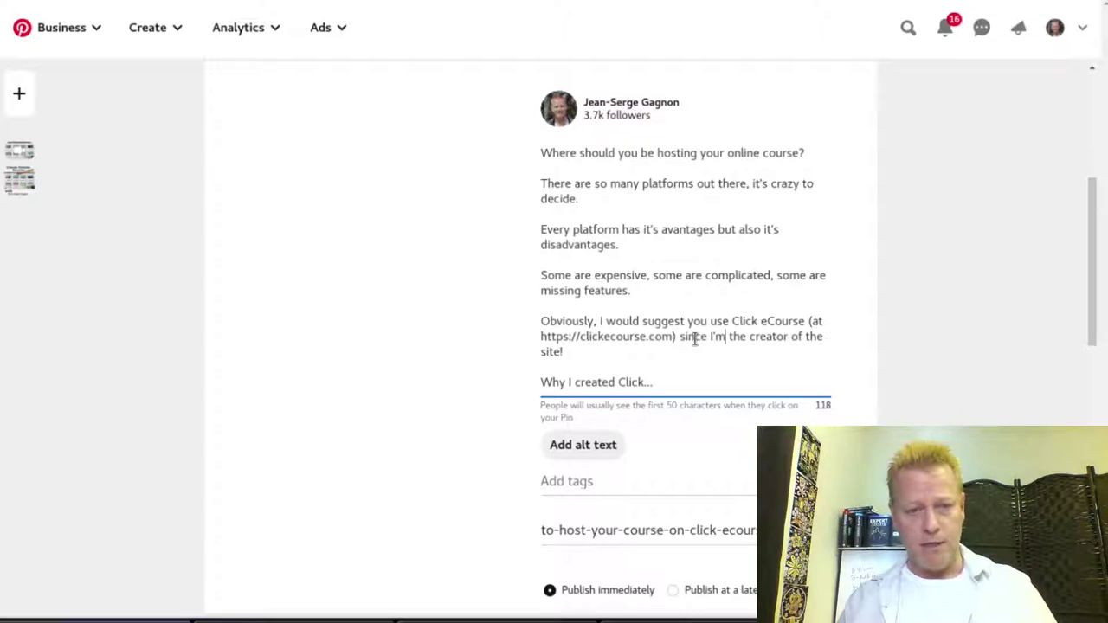
Try the Publish at a later date option for the video pin, and return it to Publish immediately.
{"action": "scroll", "coordinate": [695, 337], "scroll_direction": "down", "scroll_amount": 1}
{"action": "scroll", "coordinate": [705, 381], "scroll_direction": "down", "scroll_amount": 1}
{"action": "scroll", "coordinate": [695, 413], "scroll_direction": "down", "scroll_amount": 2}
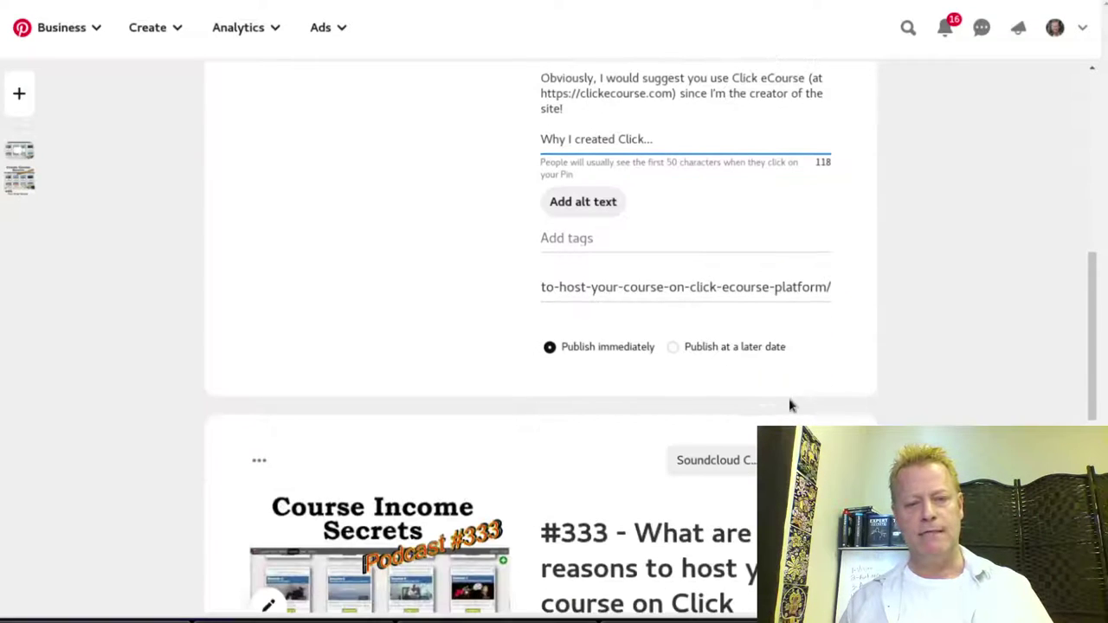
{"action": "left_click", "coordinate": [675, 353]}
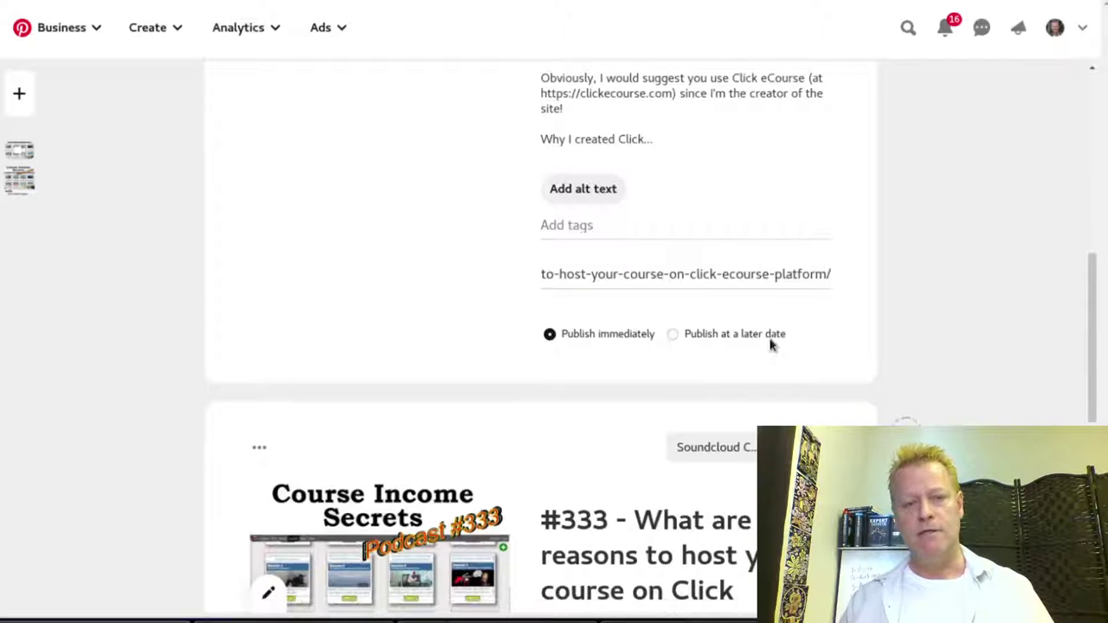
{"action": "left_click", "coordinate": [673, 336]}
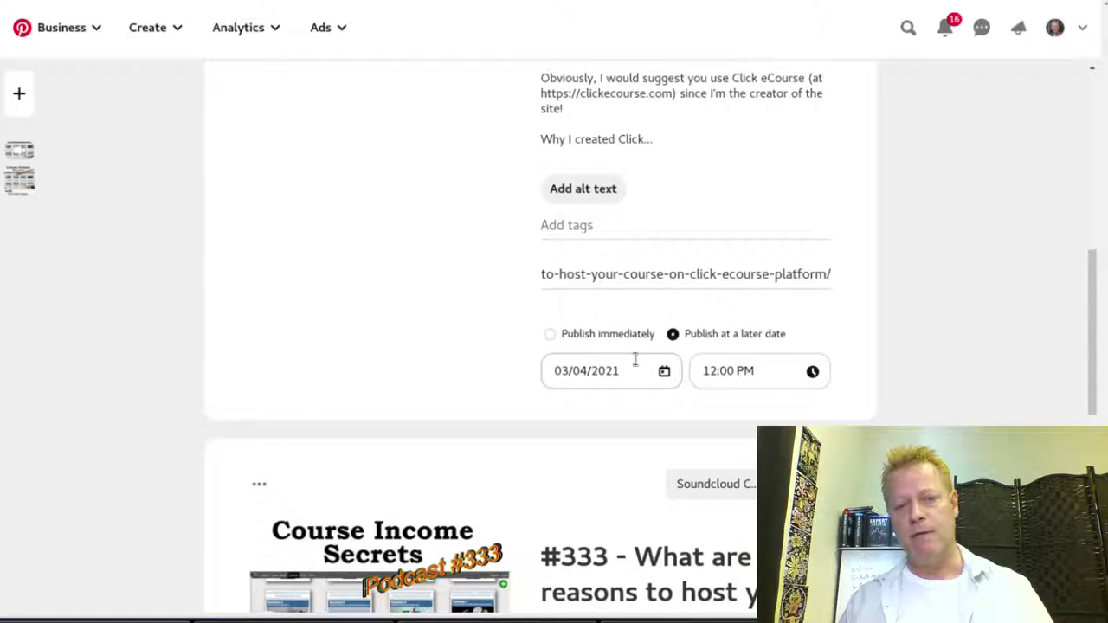
{"action": "left_click", "coordinate": [551, 334]}
{"action": "scroll", "coordinate": [502, 329], "scroll_direction": "up", "scroll_amount": 8}
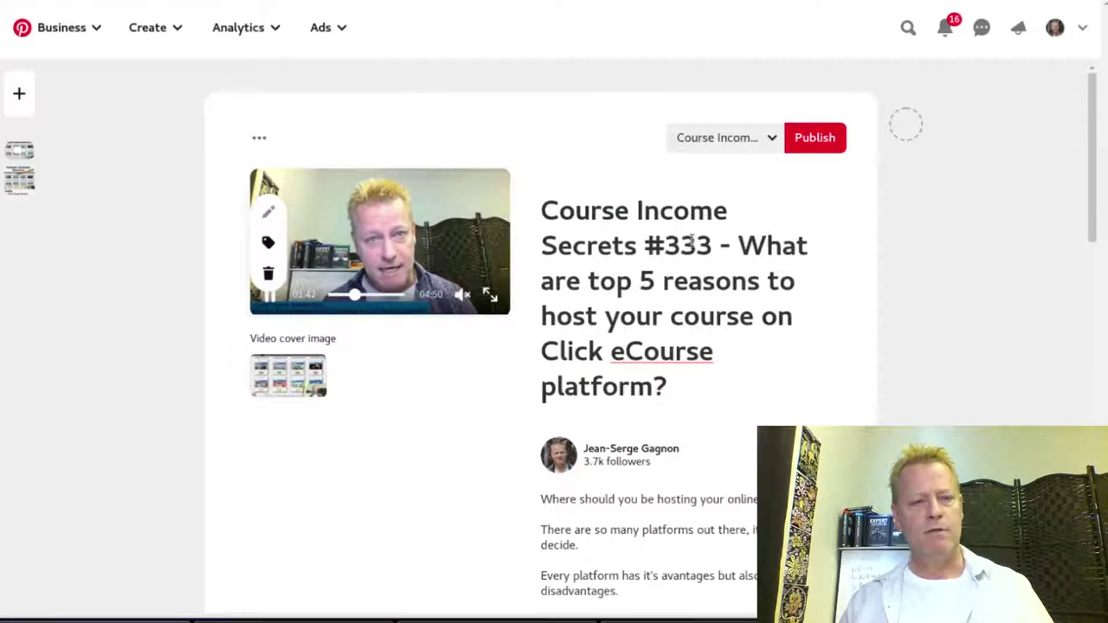
Start a new pin draft and print the pinterest_post.txt of the episode 334 folder in the terminal.
{"action": "left_click", "coordinate": [17, 88]}
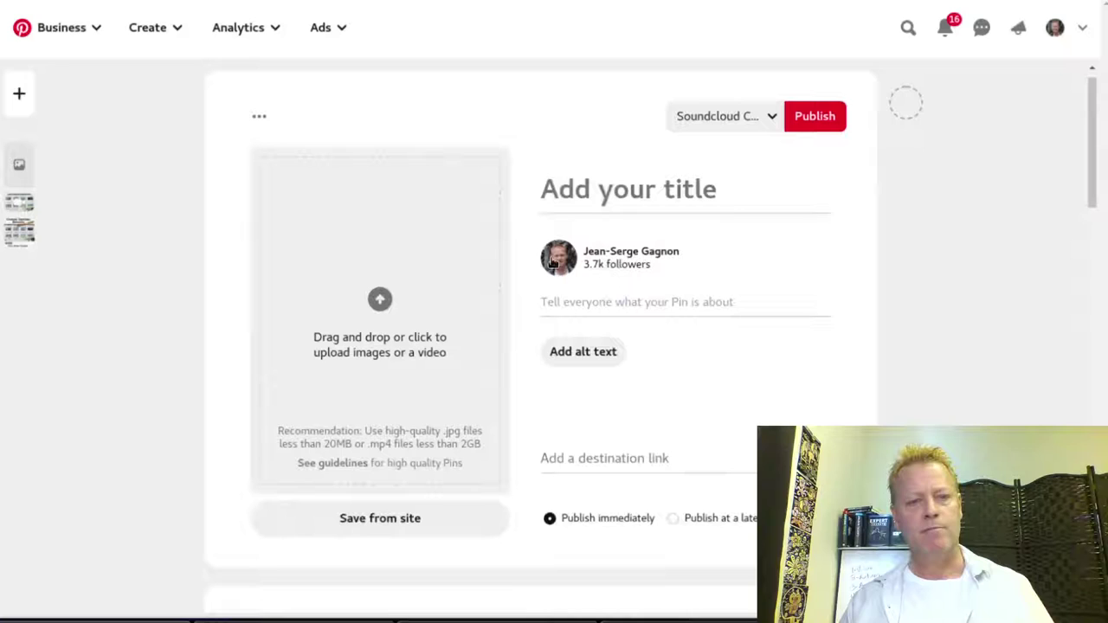
{"action": "key", "text": "alt+Tab"}
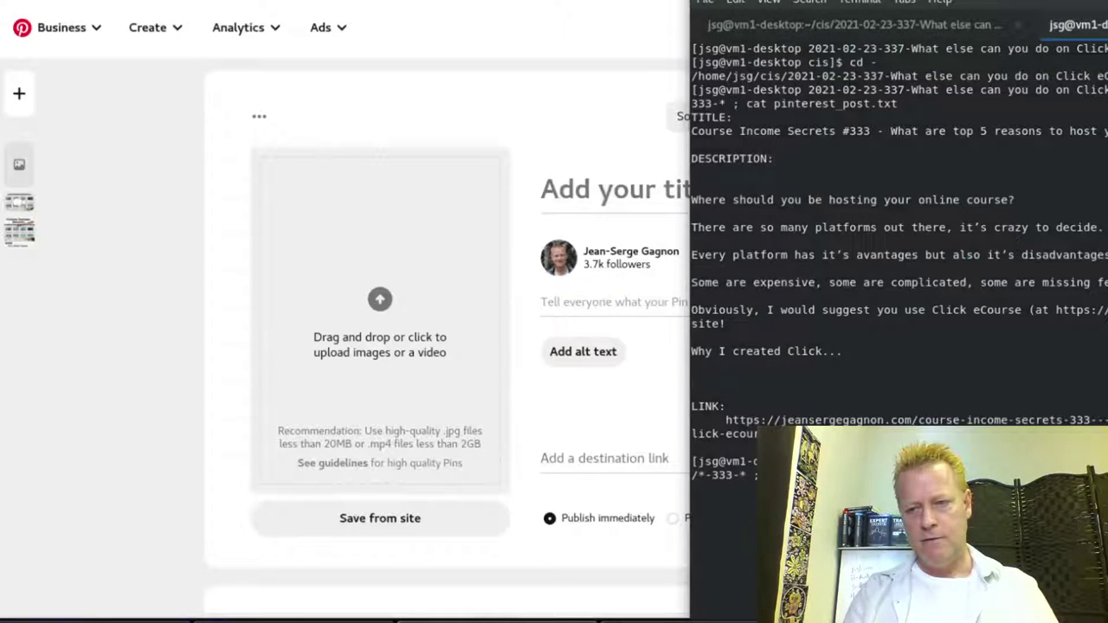
{"action": "key", "text": "Right"}
{"action": "key", "text": "Right"}
{"action": "key", "text": "Right"}
{"action": "key", "text": "Right"}
{"action": "key", "text": "Right"}
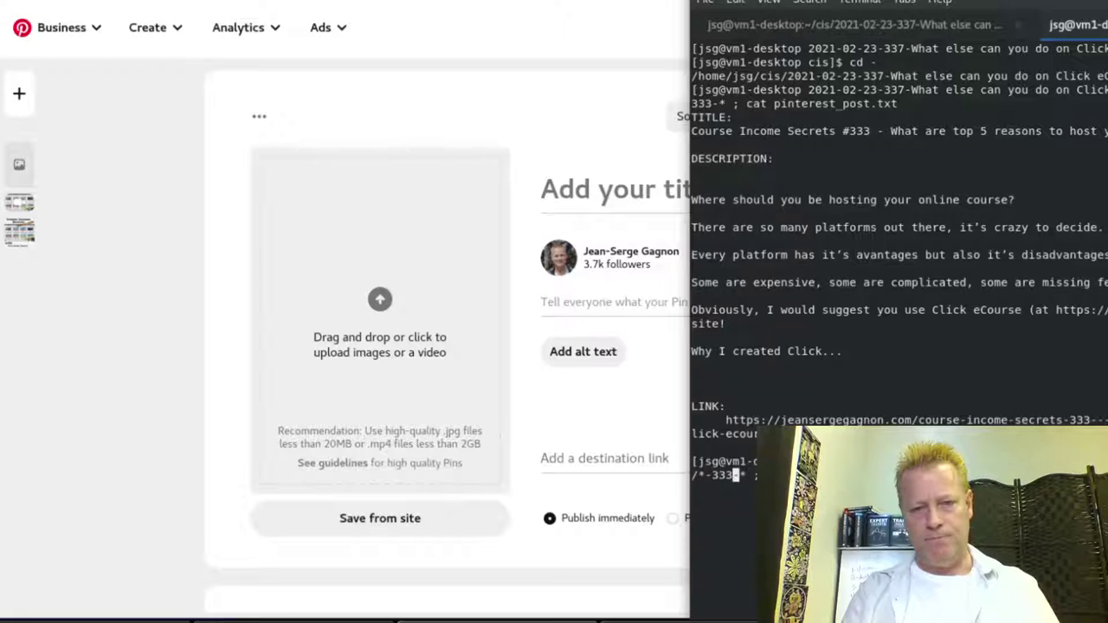
{"action": "key", "text": "Return"}
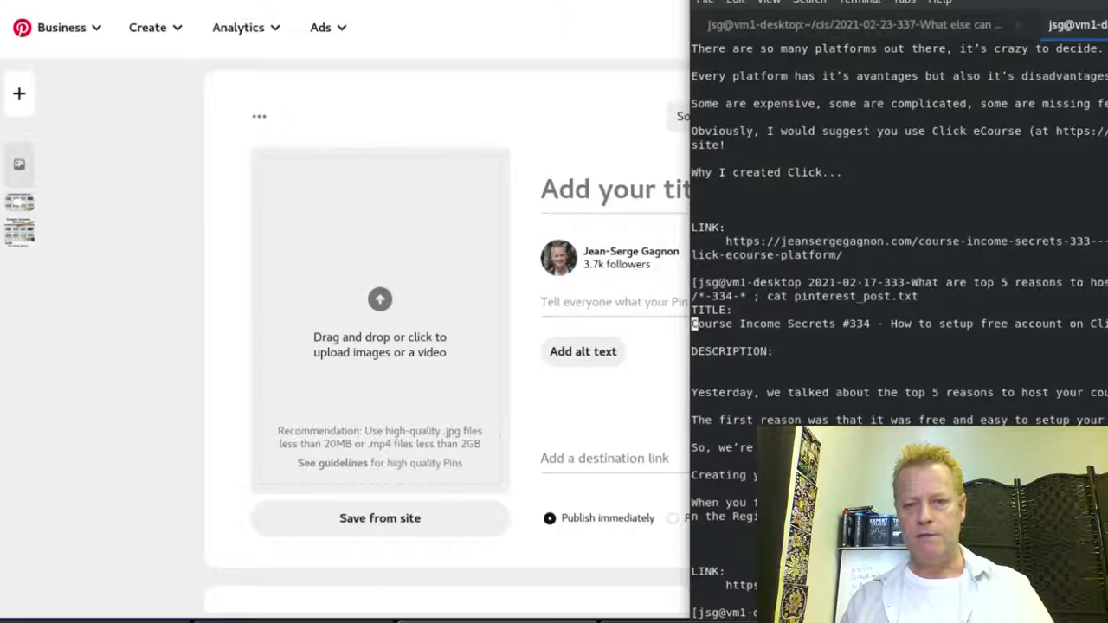
Copy the title from the terminal into the new pin: "Course Income Secrets #334 - How to setup free account on Click eCourse?".
{"action": "triple_click", "coordinate": [693, 324]}
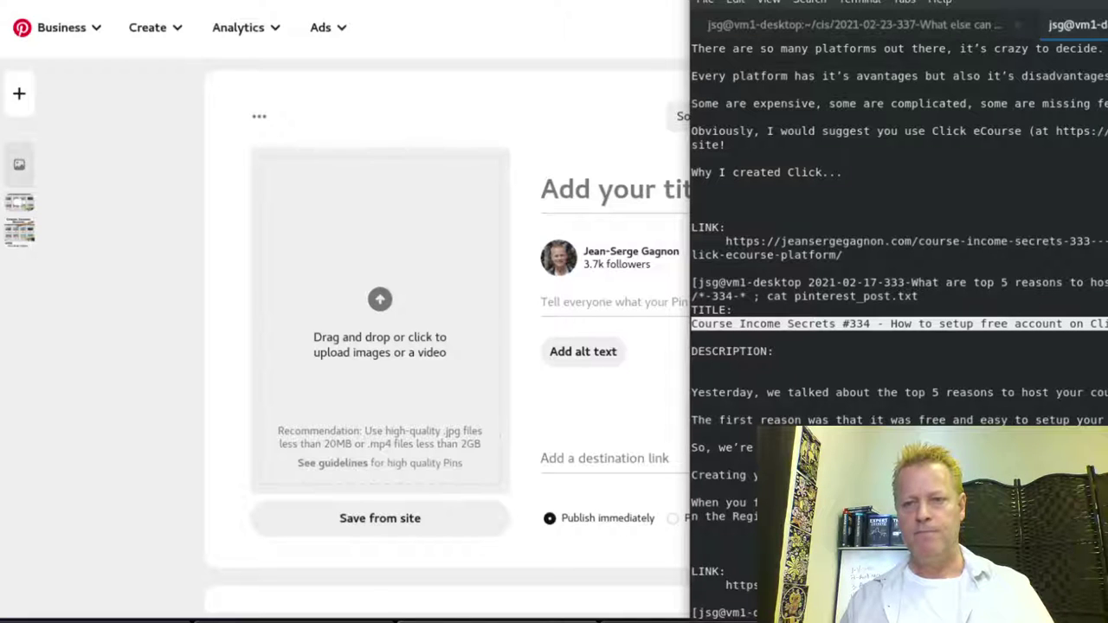
{"action": "left_click", "coordinate": [614, 197]}
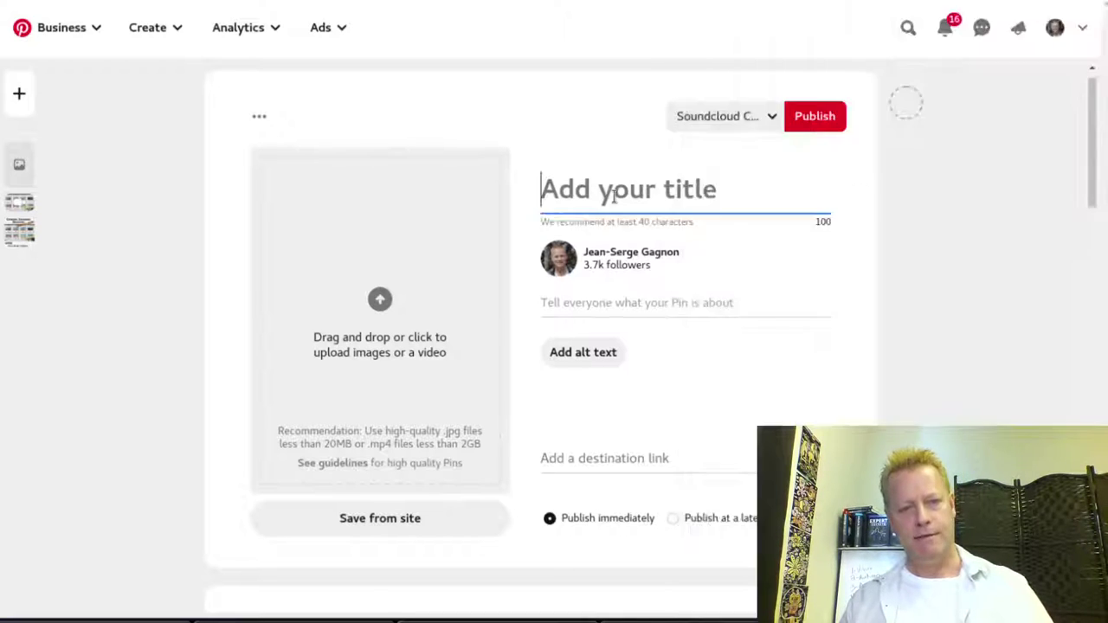
{"action": "type", "text": "Course Income Secrets #334 - How to setup free account on Click eCourse?"}
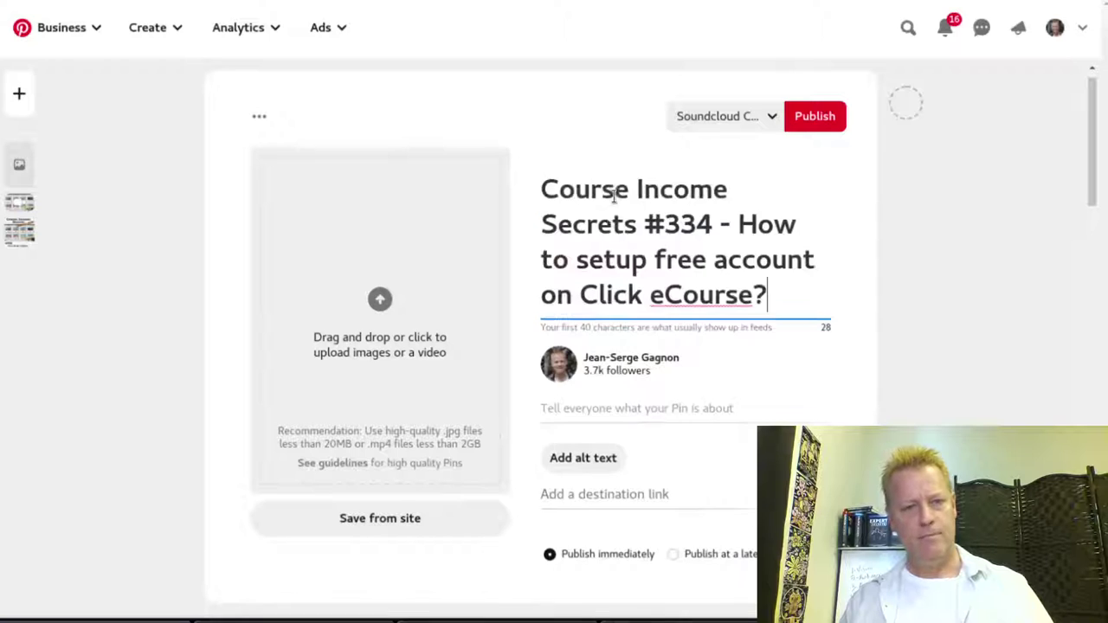
{"action": "left_click", "coordinate": [380, 319]}
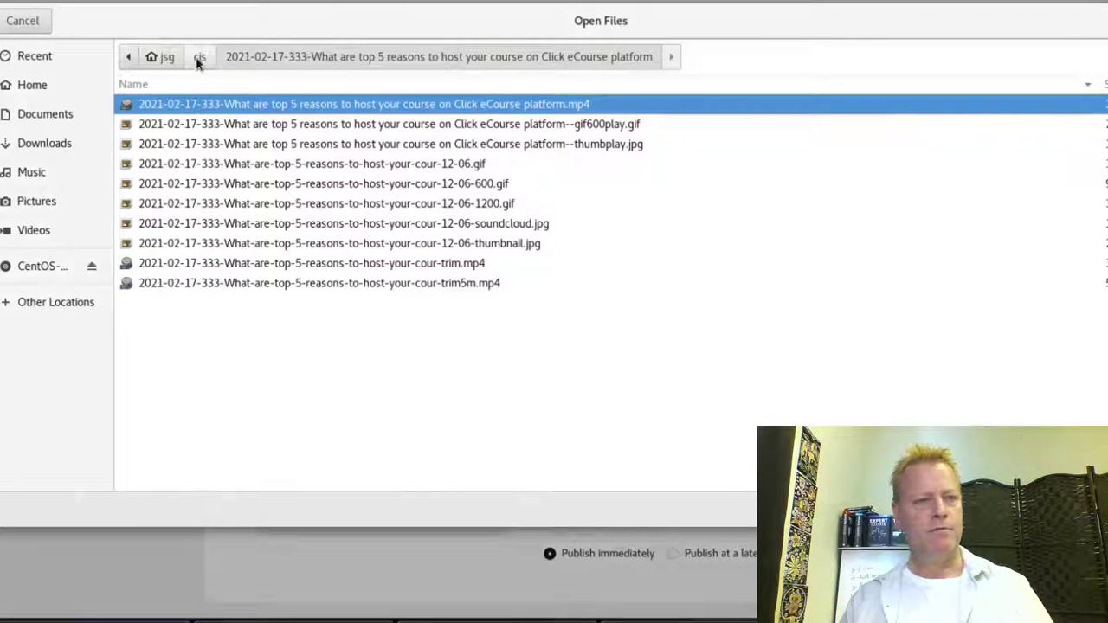
{"action": "left_click", "coordinate": [200, 57]}
{"action": "double_click", "coordinate": [337, 313]}
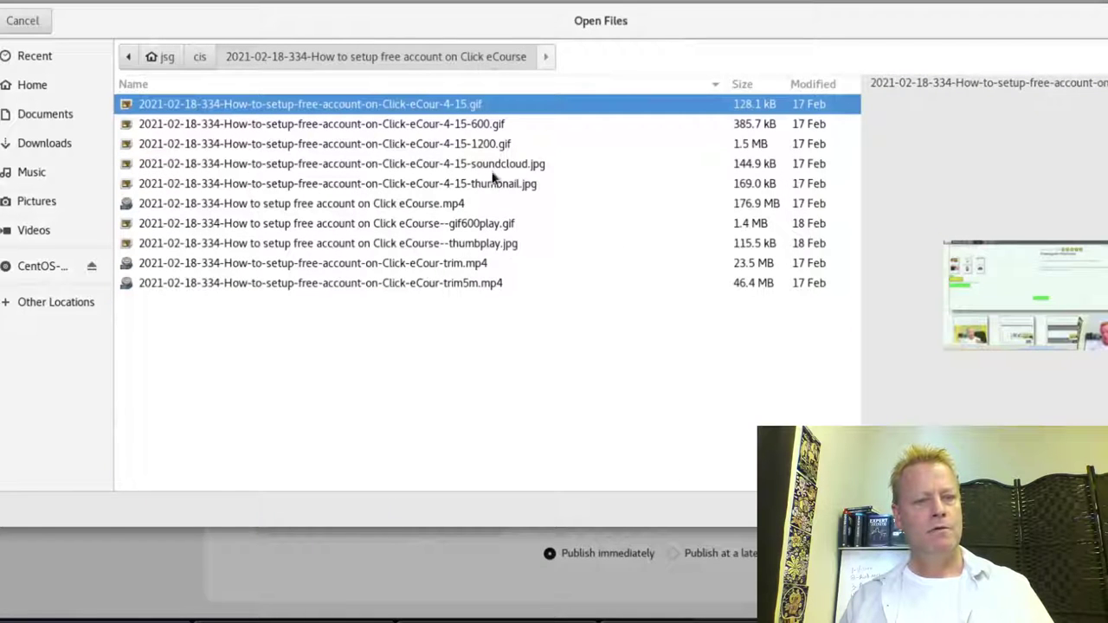
{"action": "double_click", "coordinate": [474, 283]}
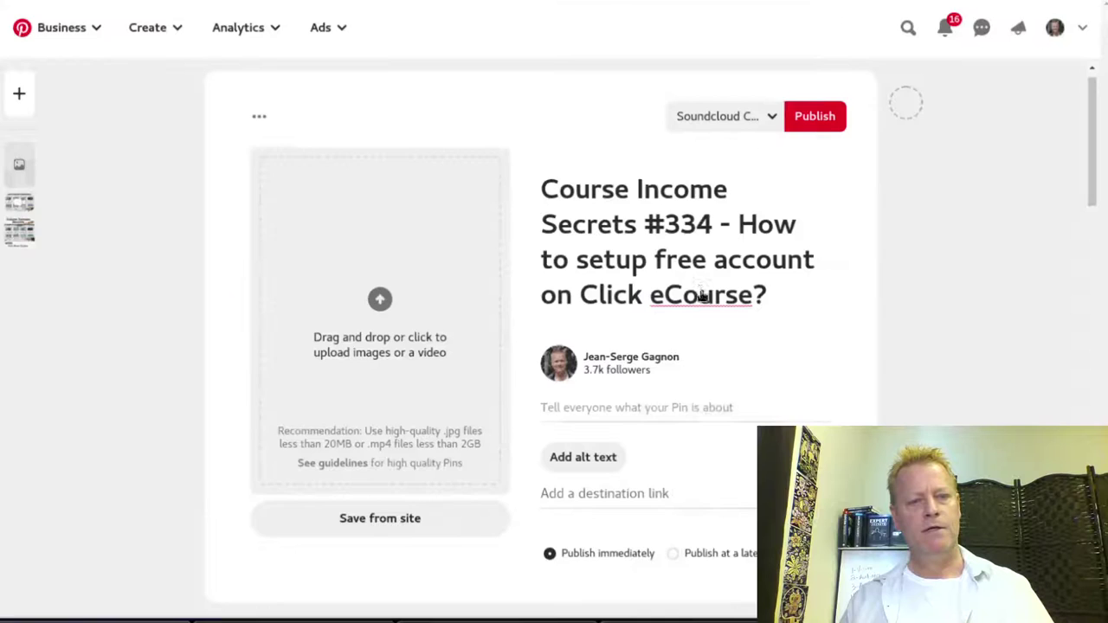
{"action": "left_click", "coordinate": [490, 355]}
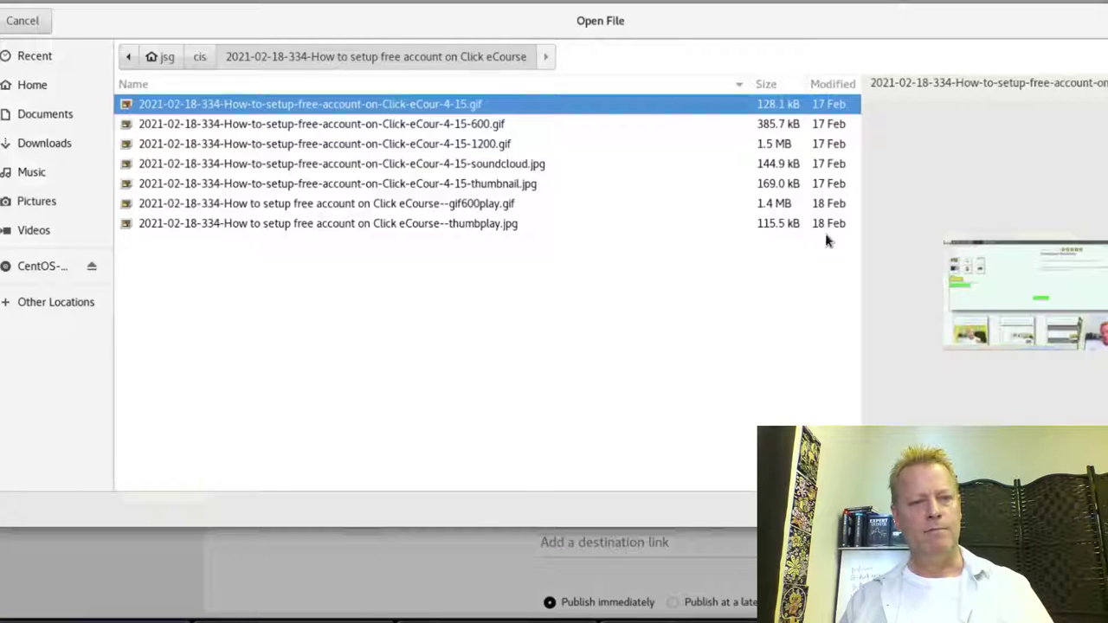
{"action": "left_click", "coordinate": [469, 184]}
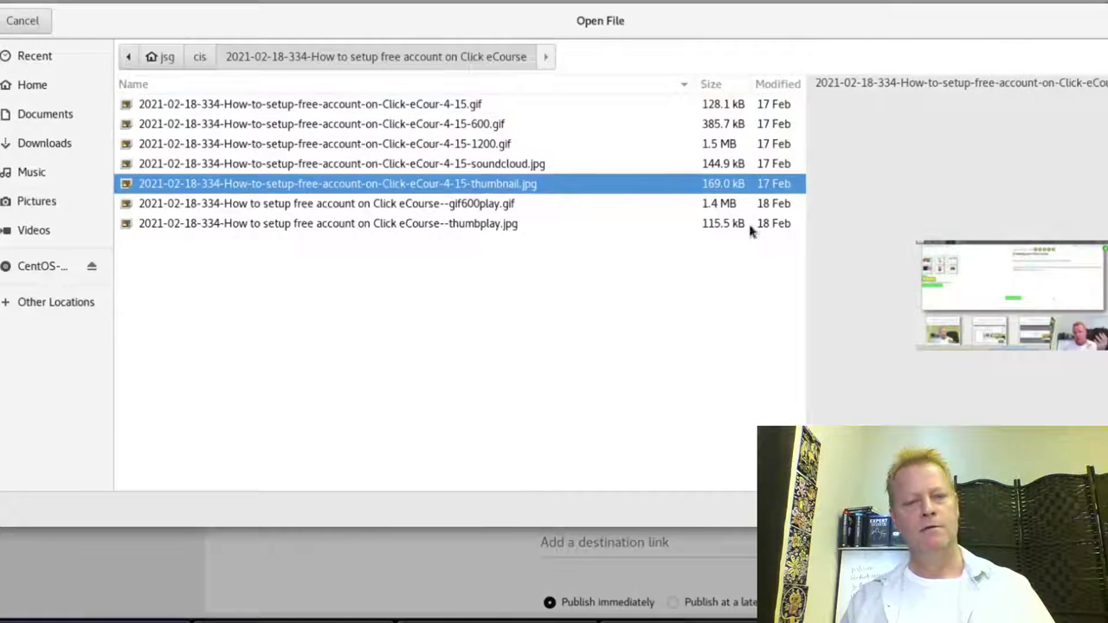
{"action": "key", "text": "Return"}
Copy the episode 334 blog post address under LINK in the terminal and paste it as the video pin's destination link.
{"action": "key", "text": "alt+Tab"}
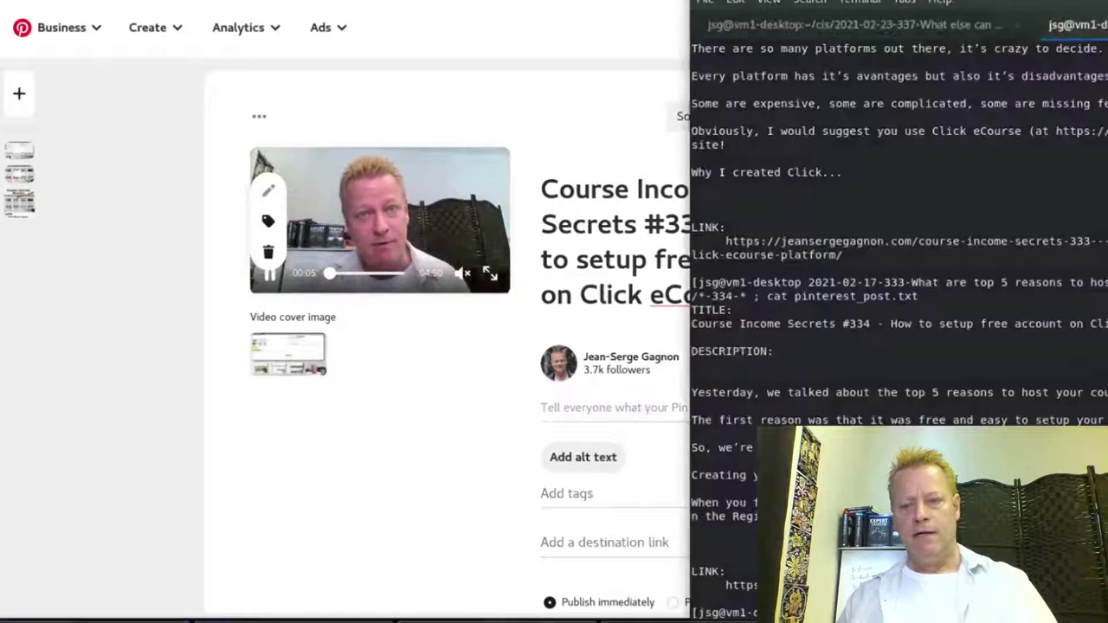
{"action": "left_click_drag", "start_coordinate": [726, 586], "coordinate": [865, 586]}
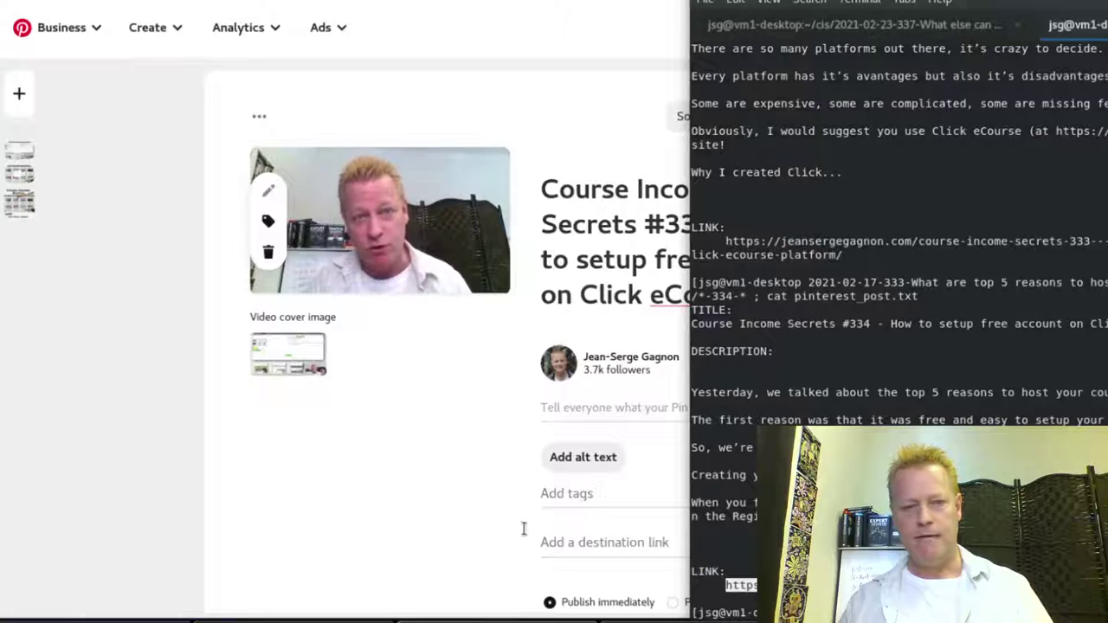
{"action": "left_click", "coordinate": [598, 542]}
{"action": "type", "text": "https://jeansergegagnon.com/course-income-secrets-334---how-to-setup-free-account-on-click-ecourse/"}
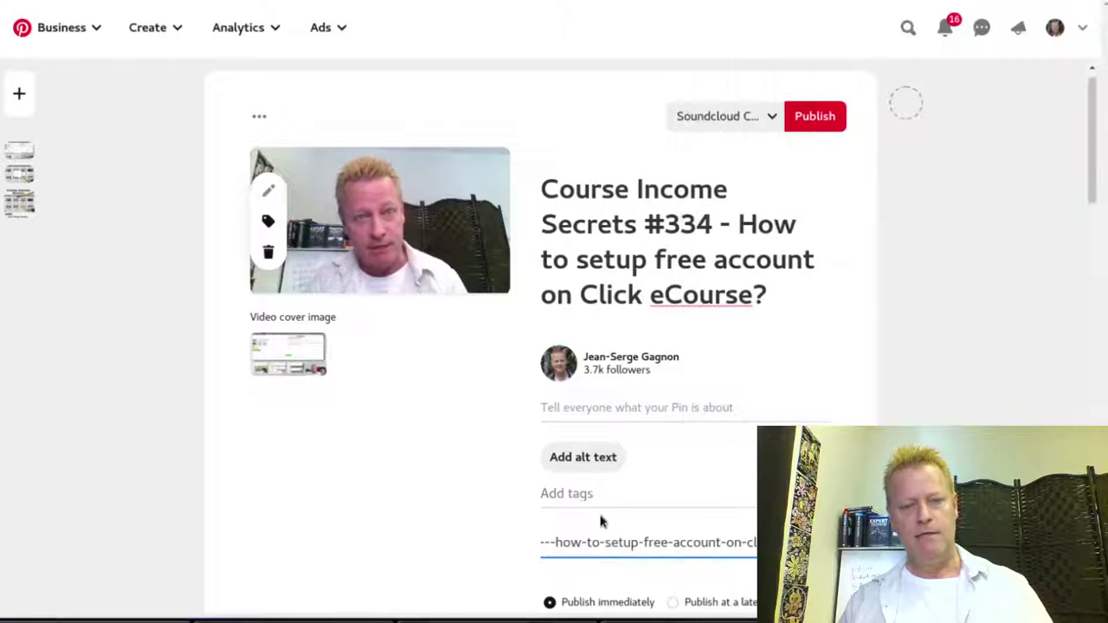
Copy the episode 334 DESCRIPTION text from the terminal and paste it as the video pin's description.
{"action": "key", "text": "alt+Tab"}
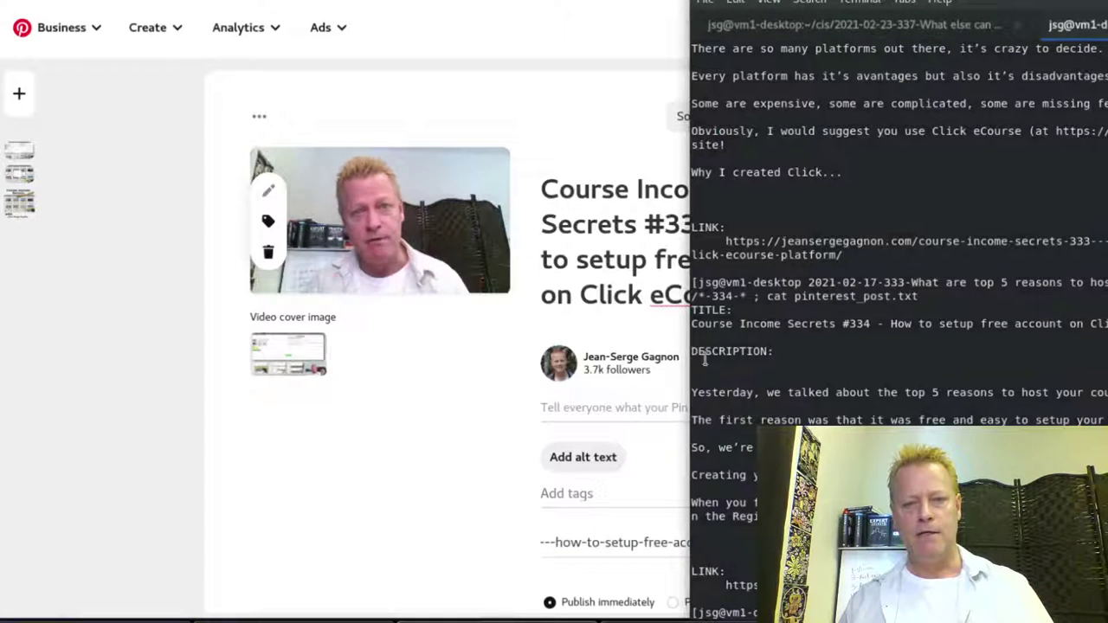
{"action": "left_click_drag", "start_coordinate": [692, 388], "coordinate": [744, 517]}
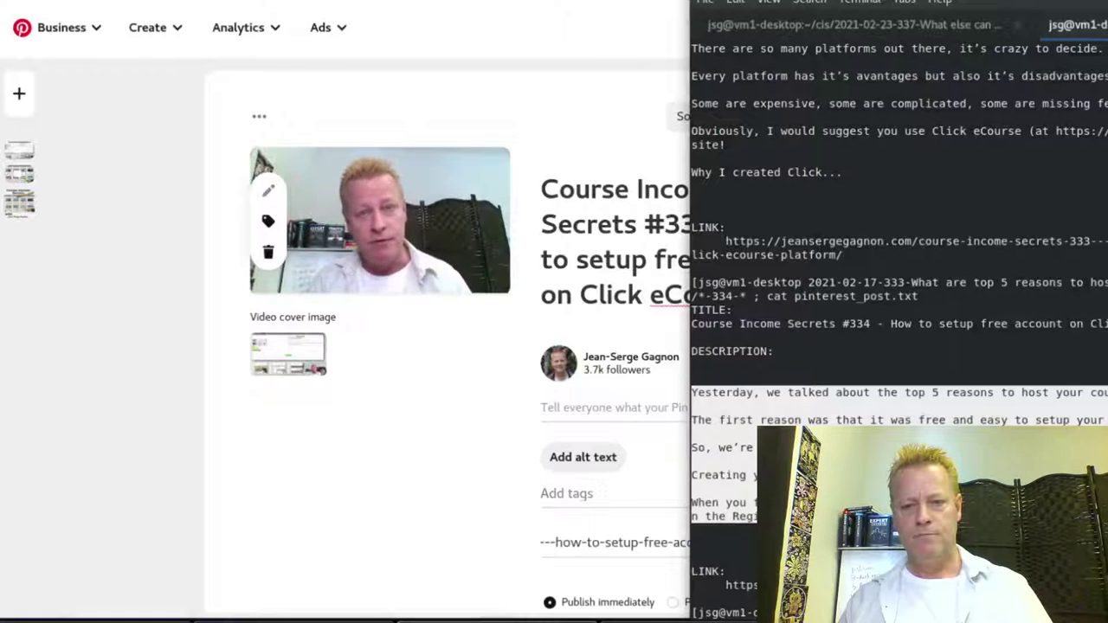
{"action": "right_click", "coordinate": [950, 310]}
{"action": "left_click", "coordinate": [985, 317]}
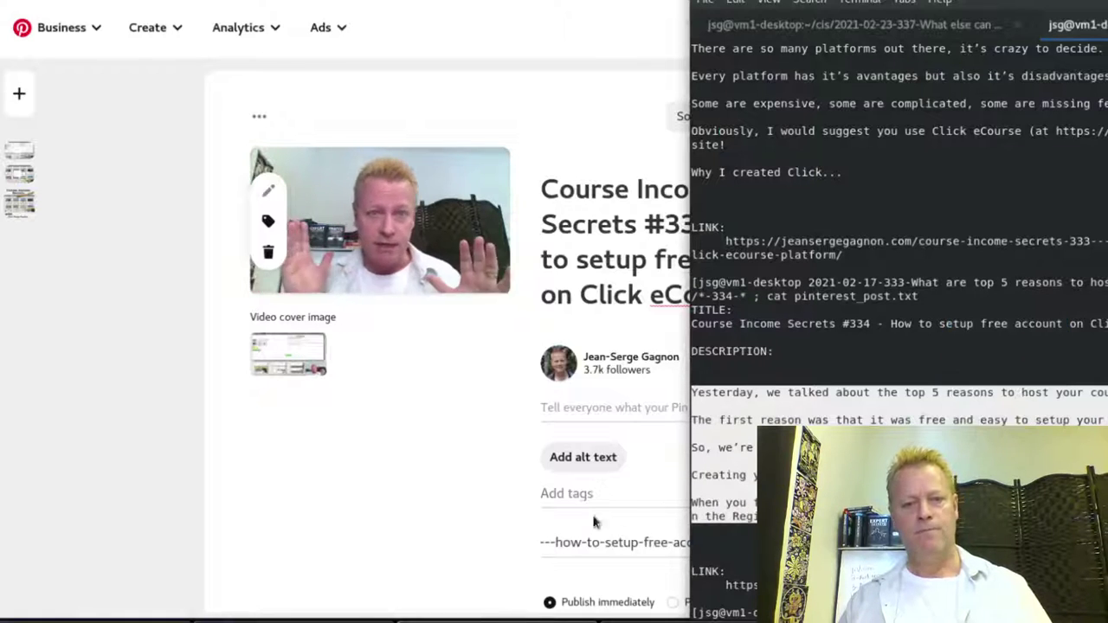
{"action": "left_click", "coordinate": [593, 409]}
{"action": "key", "text": "ctrl+v"}
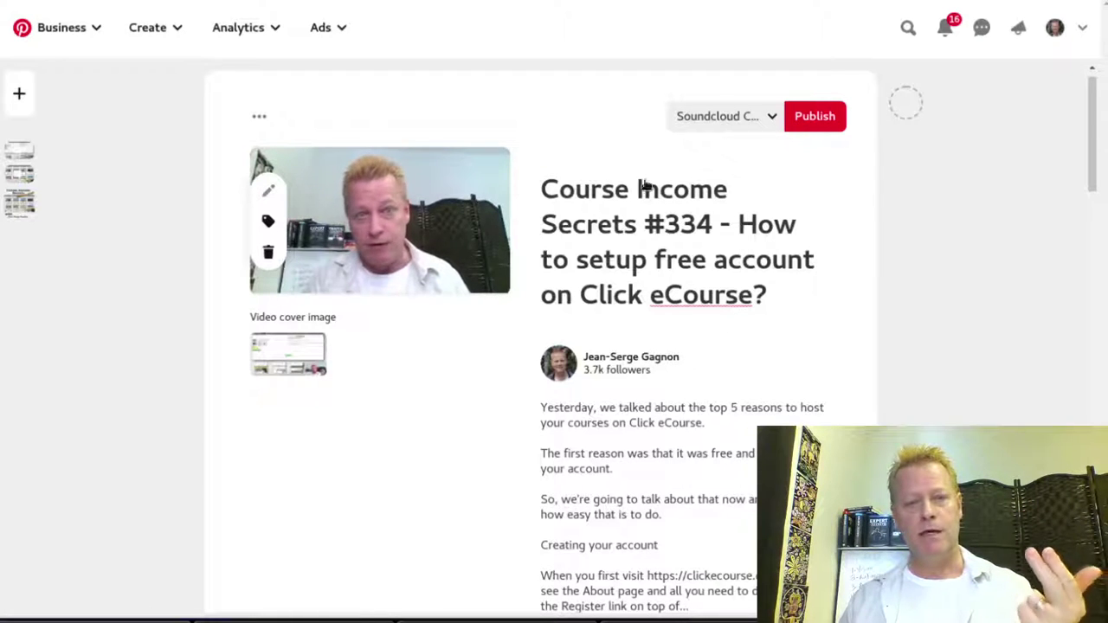
Start another pin draft with the same copied description and upload episode 334's 4-15-soundcloud.jpg as its image.
{"action": "left_click", "coordinate": [16, 99]}
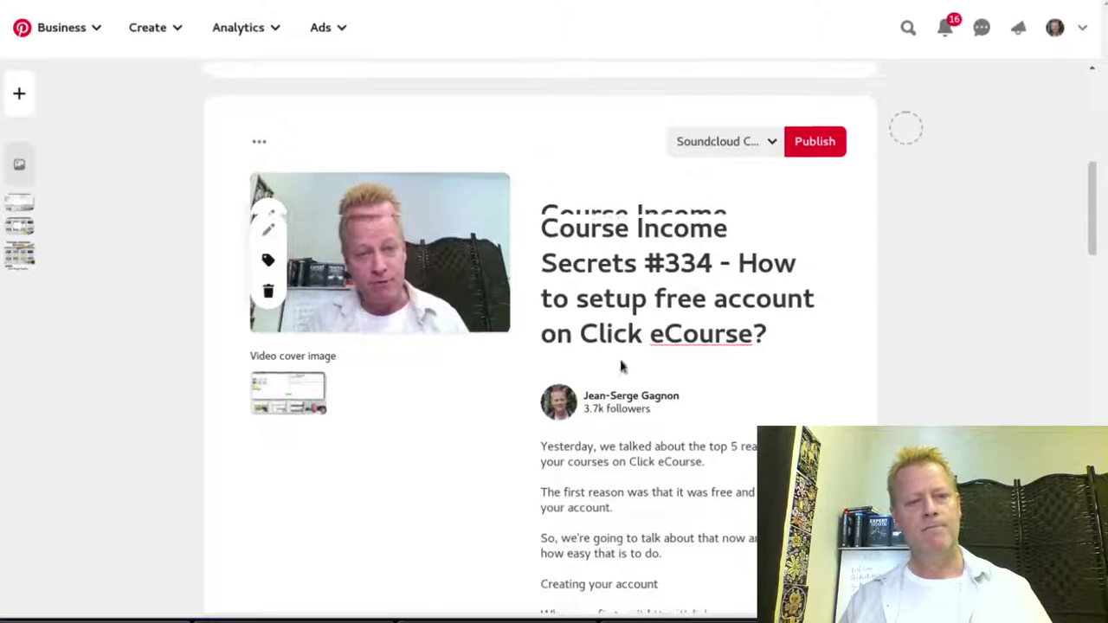
{"action": "left_click", "coordinate": [633, 302]}
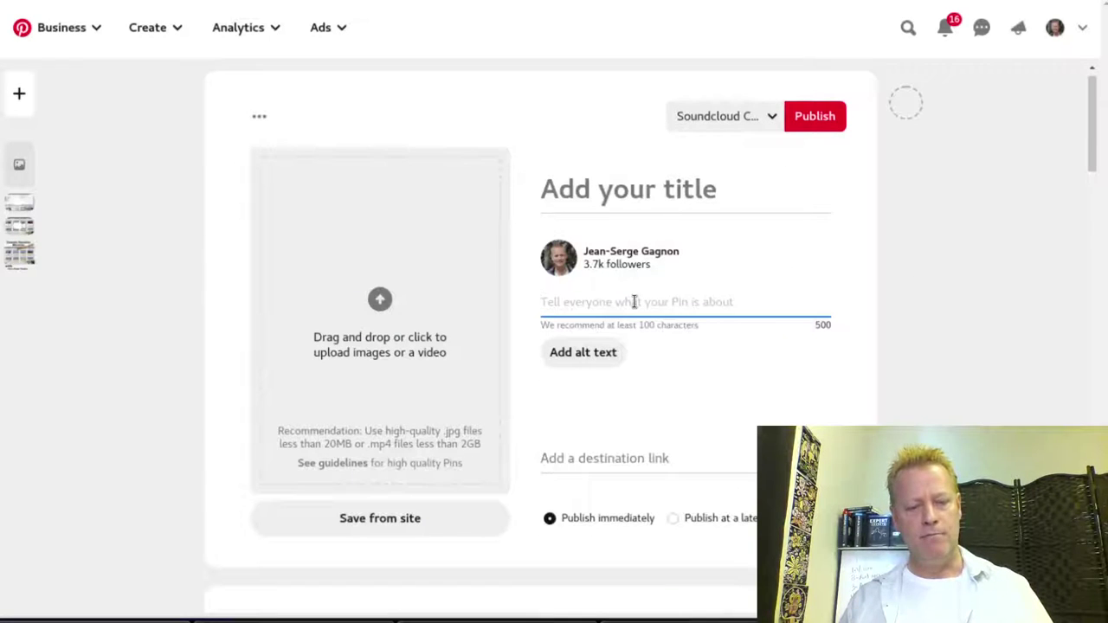
{"action": "key", "text": "ctrl+v"}
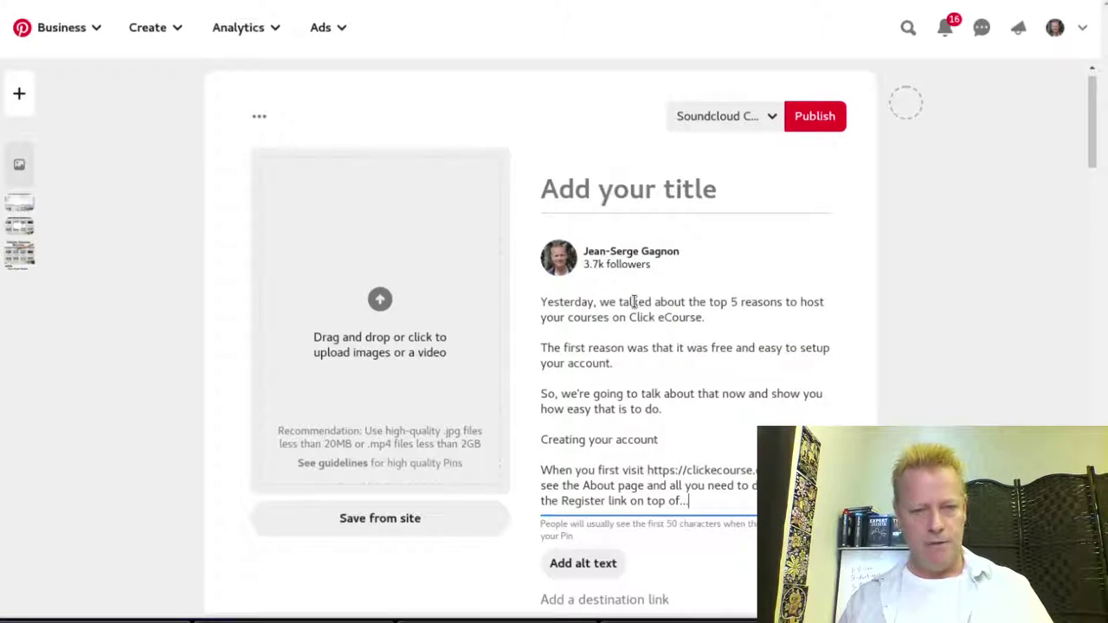
{"action": "left_click", "coordinate": [379, 304]}
{"action": "left_click", "coordinate": [509, 164]}
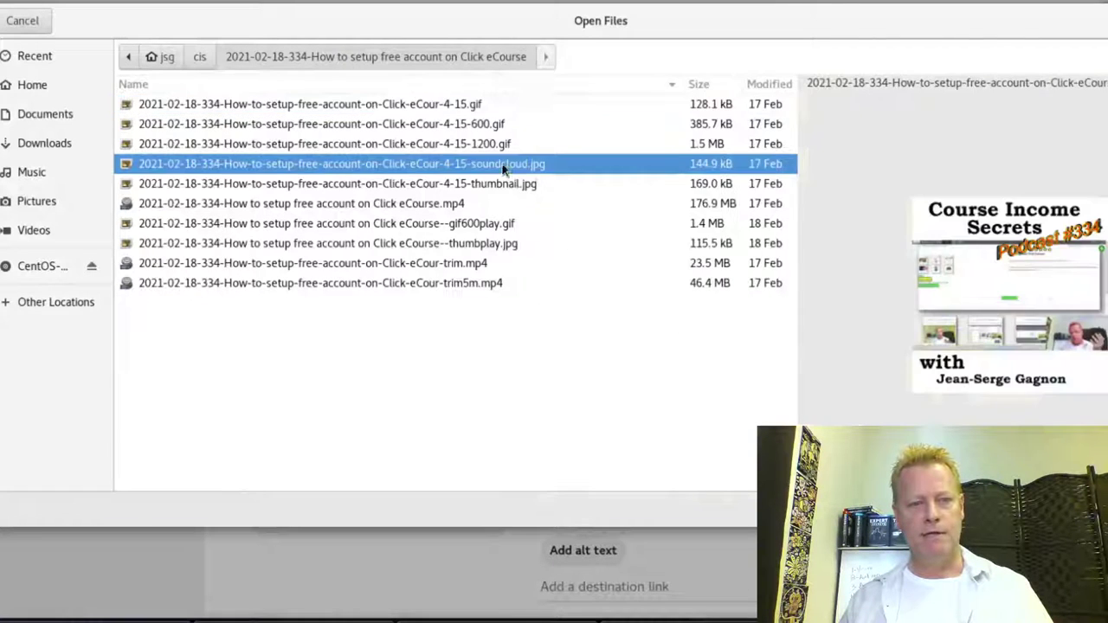
{"action": "key", "text": "Return"}
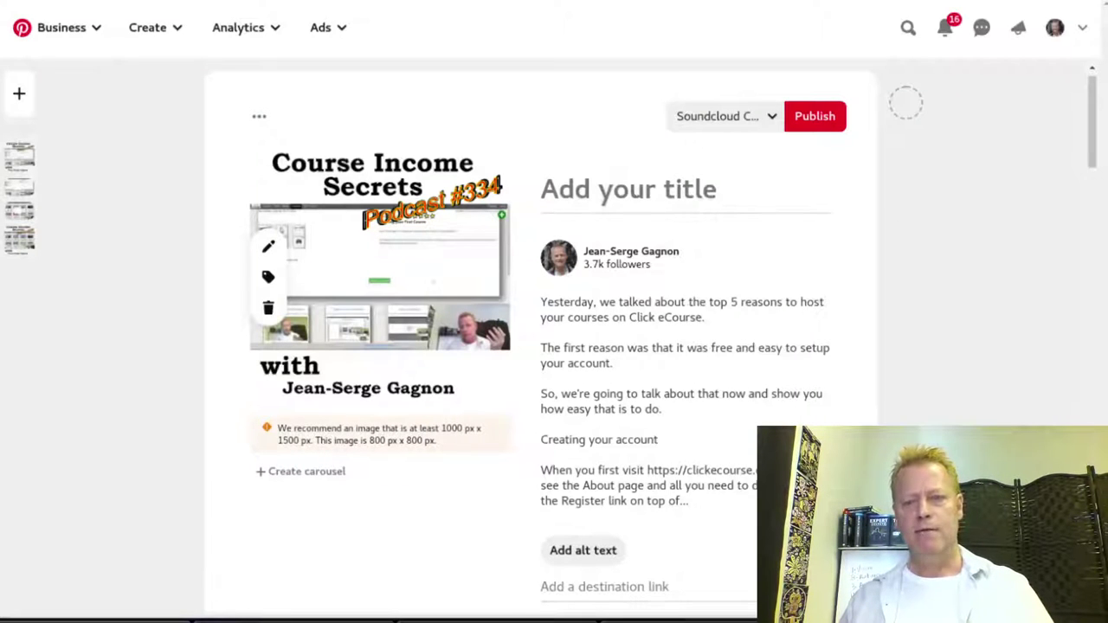
Copy the title part starting at #334 from the terminal and paste it as the image pin's title.
{"action": "key", "text": "alt+Tab"}
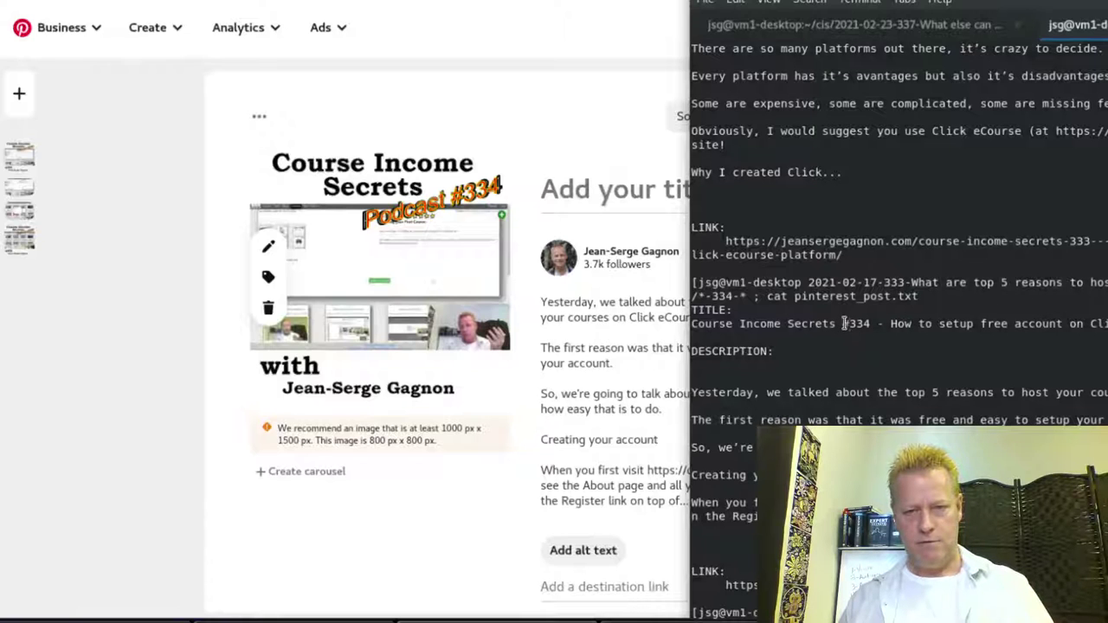
{"action": "left_click_drag", "start_coordinate": [843, 323], "coordinate": [1107, 326]}
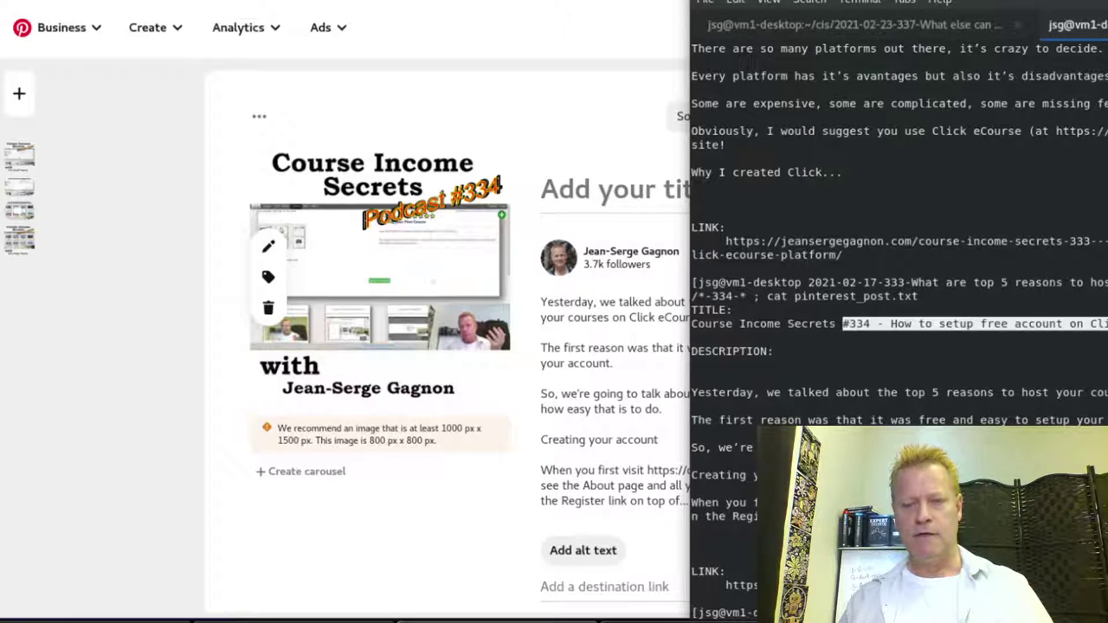
{"action": "left_click", "coordinate": [665, 200]}
{"action": "key", "text": "ctrl+v"}
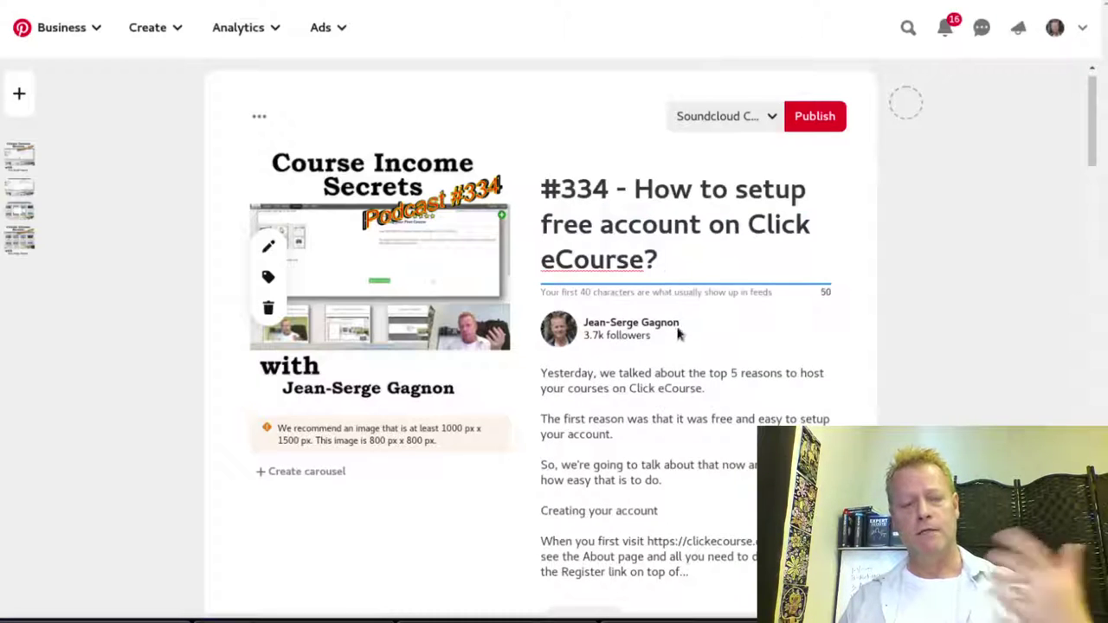
Copy the link address of track #334 on SoundCloud and paste it as the image pin's destination link.
{"action": "scroll", "coordinate": [679, 330], "scroll_direction": "down", "scroll_amount": 2}
{"action": "scroll", "coordinate": [681, 342], "scroll_direction": "down", "scroll_amount": 1}
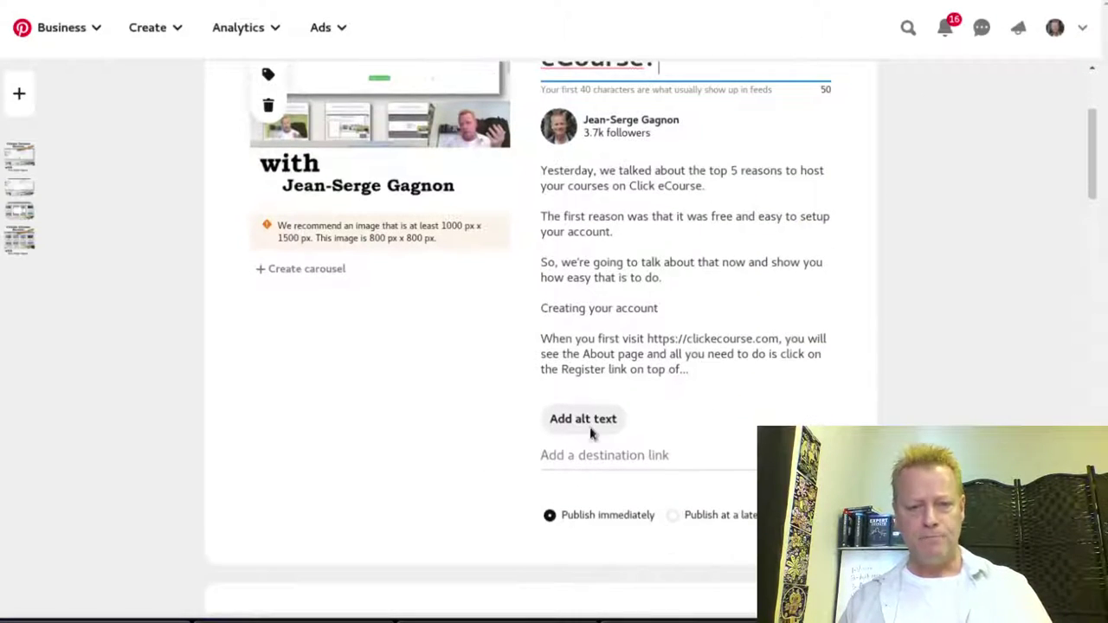
{"action": "scroll", "coordinate": [687, 413], "scroll_direction": "up", "scroll_amount": 2}
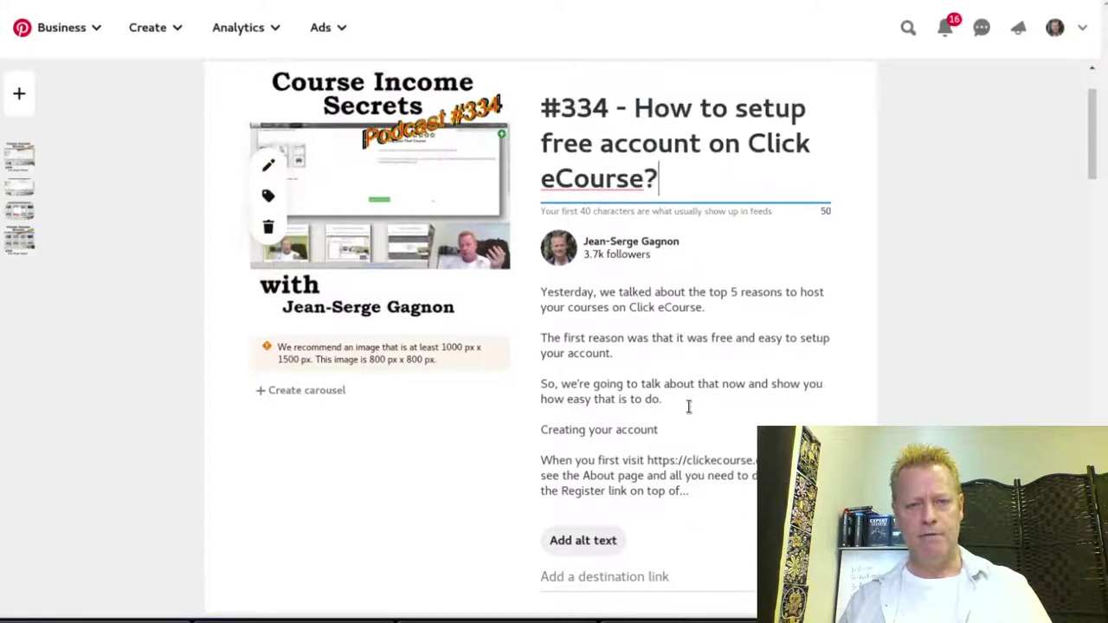
{"action": "scroll", "coordinate": [688, 407], "scroll_direction": "up", "scroll_amount": 2}
{"action": "scroll", "coordinate": [689, 406], "scroll_direction": "down", "scroll_amount": 3}
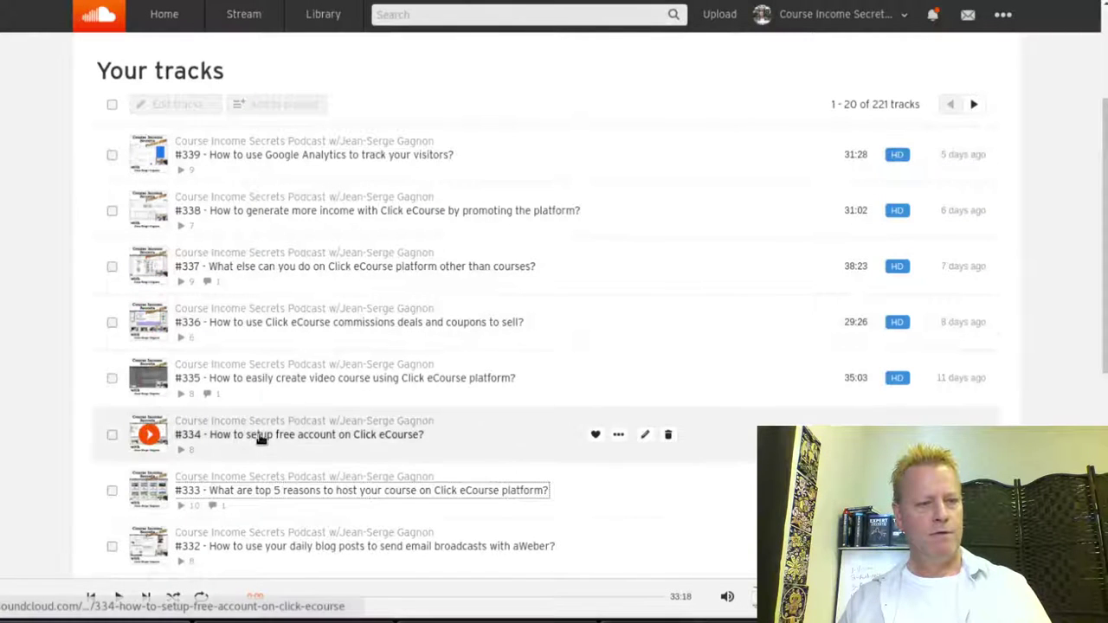
{"action": "right_click", "coordinate": [260, 435]}
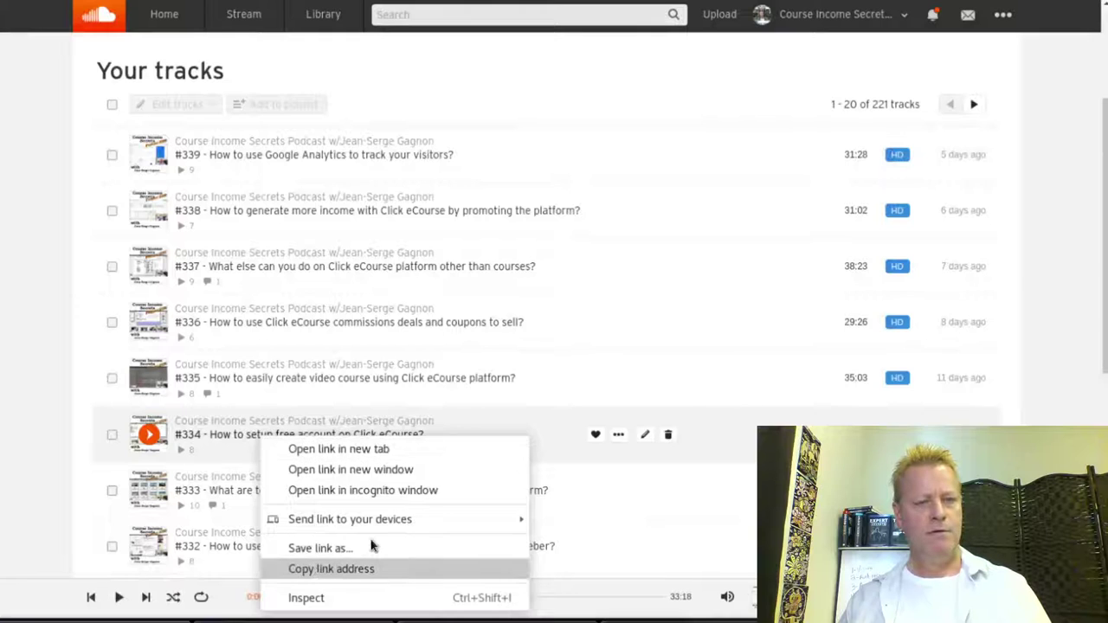
{"action": "left_click", "coordinate": [324, 569]}
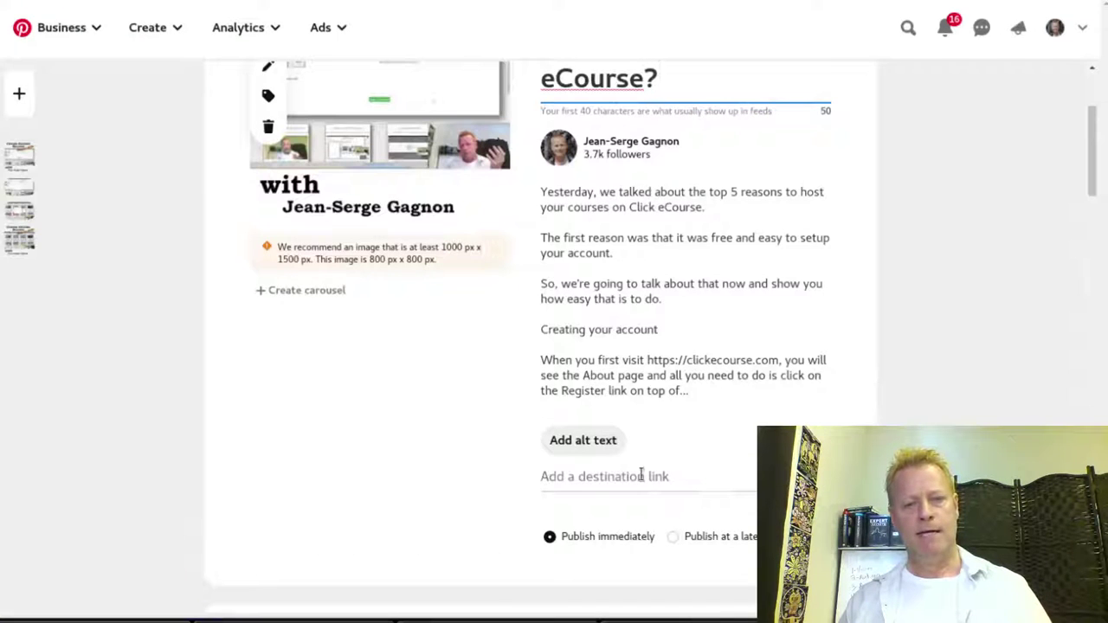
{"action": "left_click", "coordinate": [642, 474]}
{"action": "key", "text": "ctrl+v"}
{"action": "scroll", "coordinate": [733, 449], "scroll_direction": "down", "scroll_amount": 2}
{"action": "scroll", "coordinate": [228, 389], "scroll_direction": "up", "scroll_amount": 3}
{"action": "scroll", "coordinate": [228, 388], "scroll_direction": "up", "scroll_amount": 1}
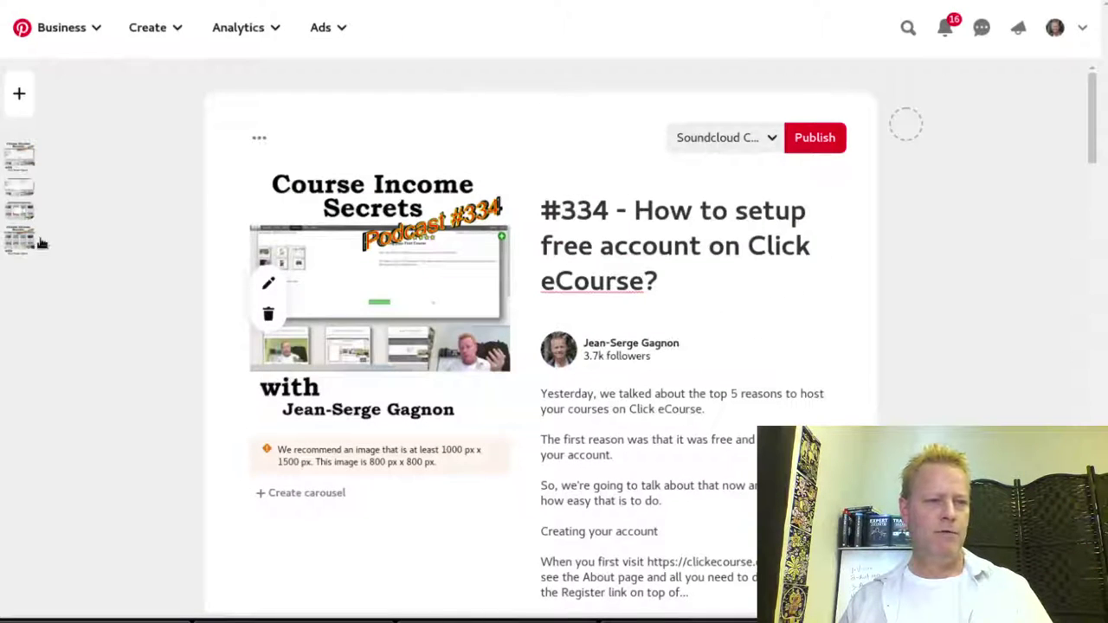
Start another pin draft, then change to episode 335's folder in the terminal and print its pinterest_post.txt.
{"action": "left_click", "coordinate": [21, 96]}
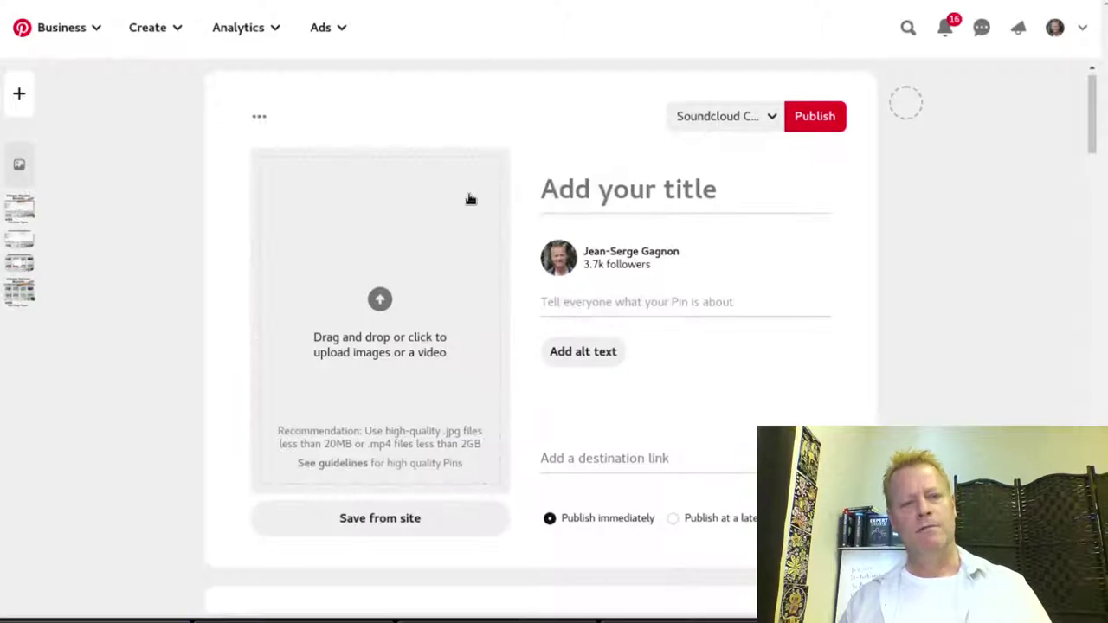
{"action": "key", "text": "alt+Tab"}
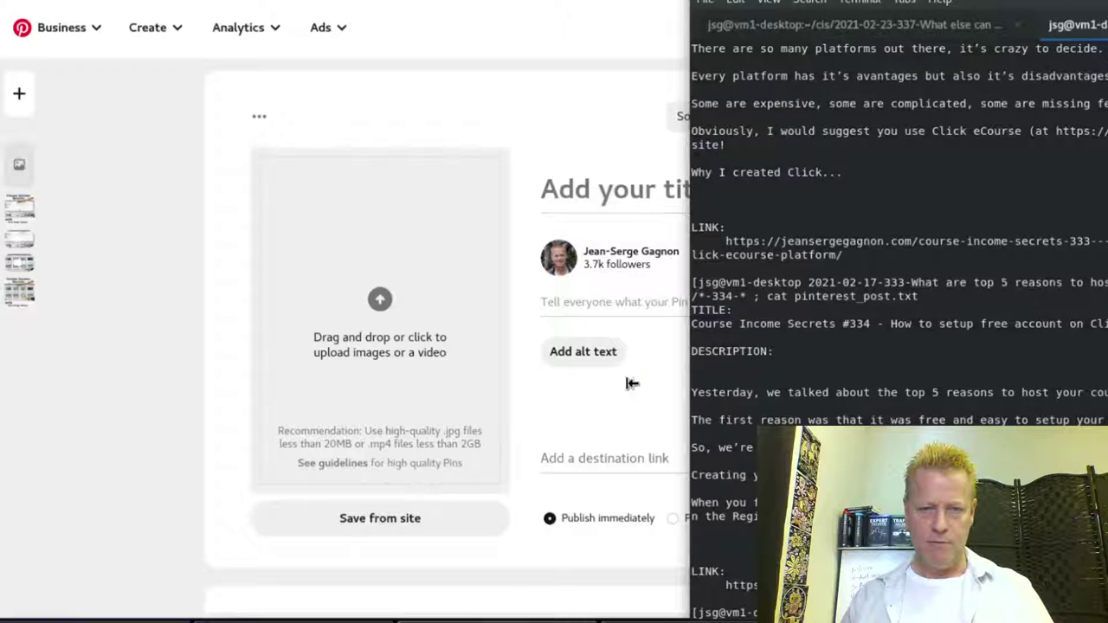
{"action": "left_click_drag", "start_coordinate": [632, 383], "coordinate": [498, 395]}
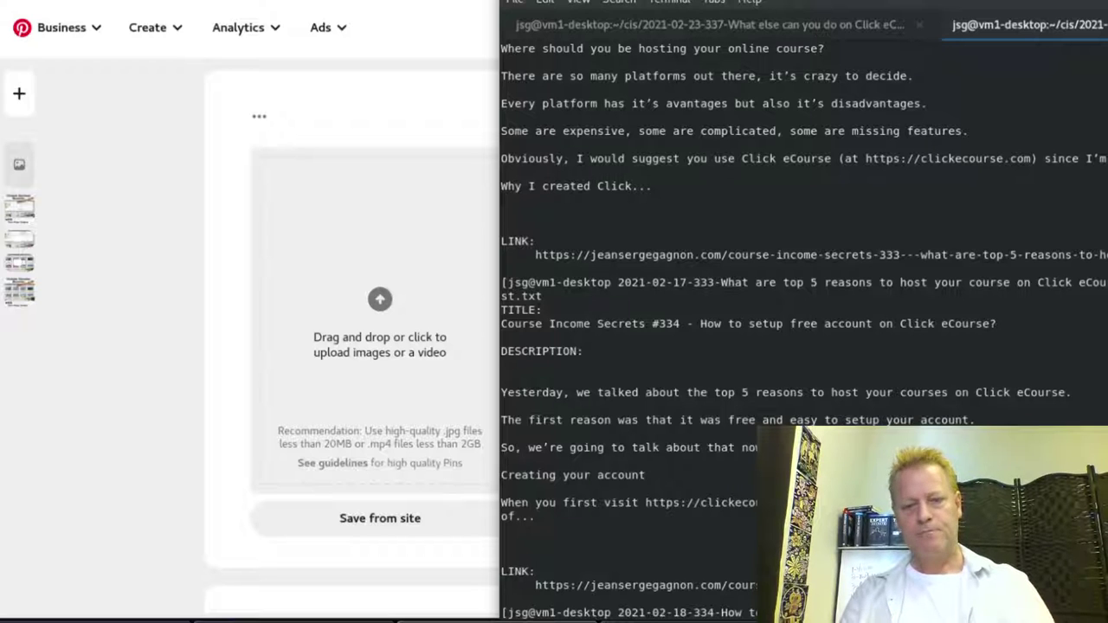
{"action": "key", "text": "Return"}
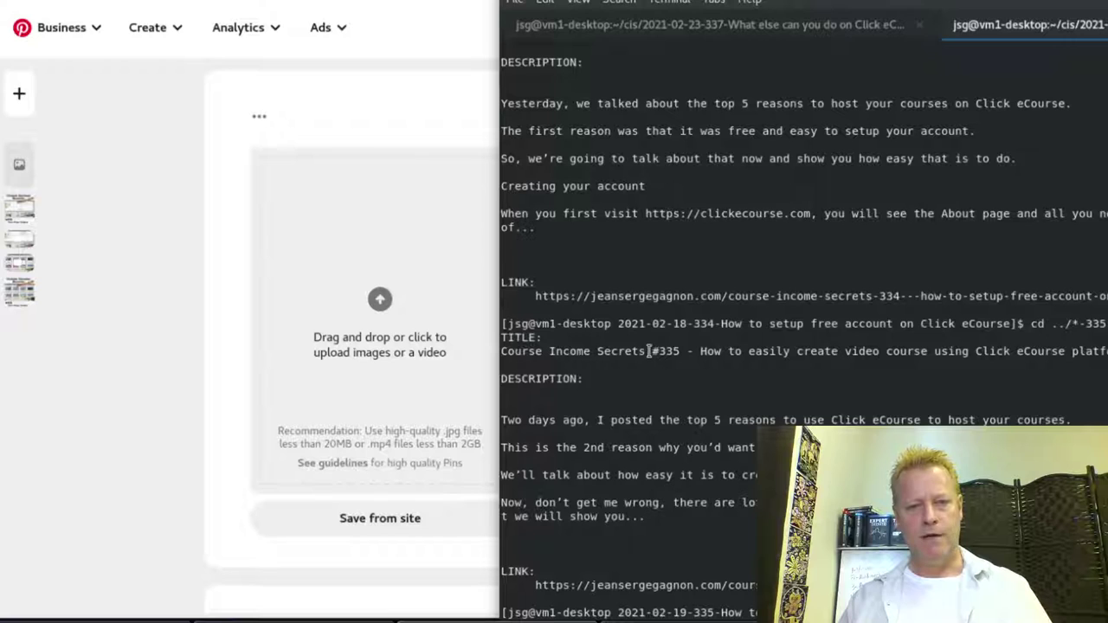
Copy the title part starting at #335 from the terminal and paste it as the new pin's title.
{"action": "left_click_drag", "start_coordinate": [655, 351], "coordinate": [1104, 351]}
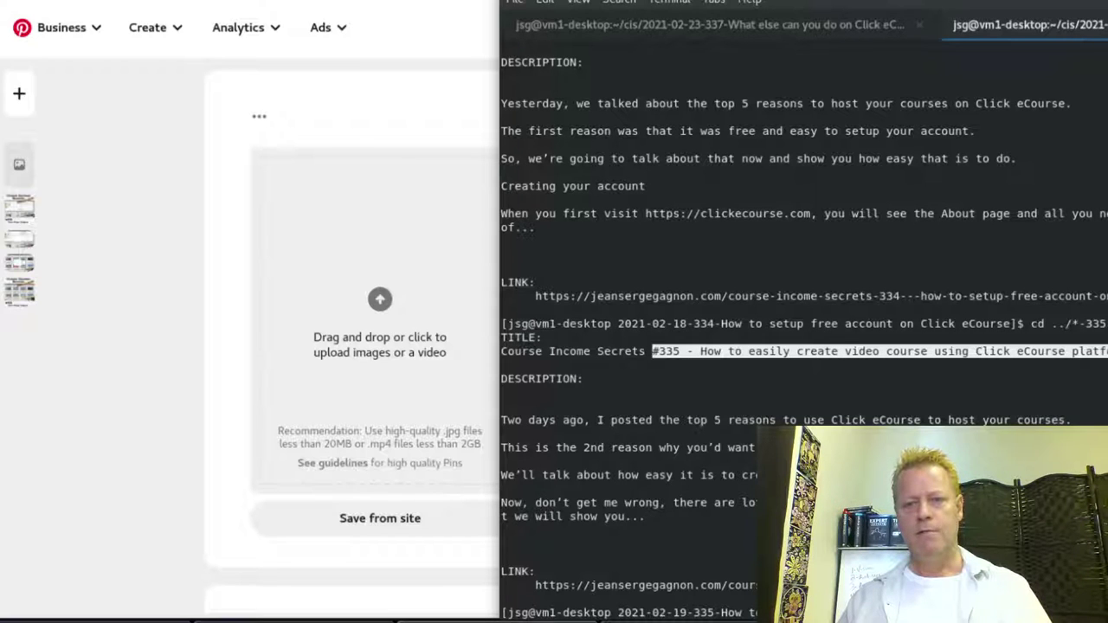
{"action": "left_click", "coordinate": [200, 349]}
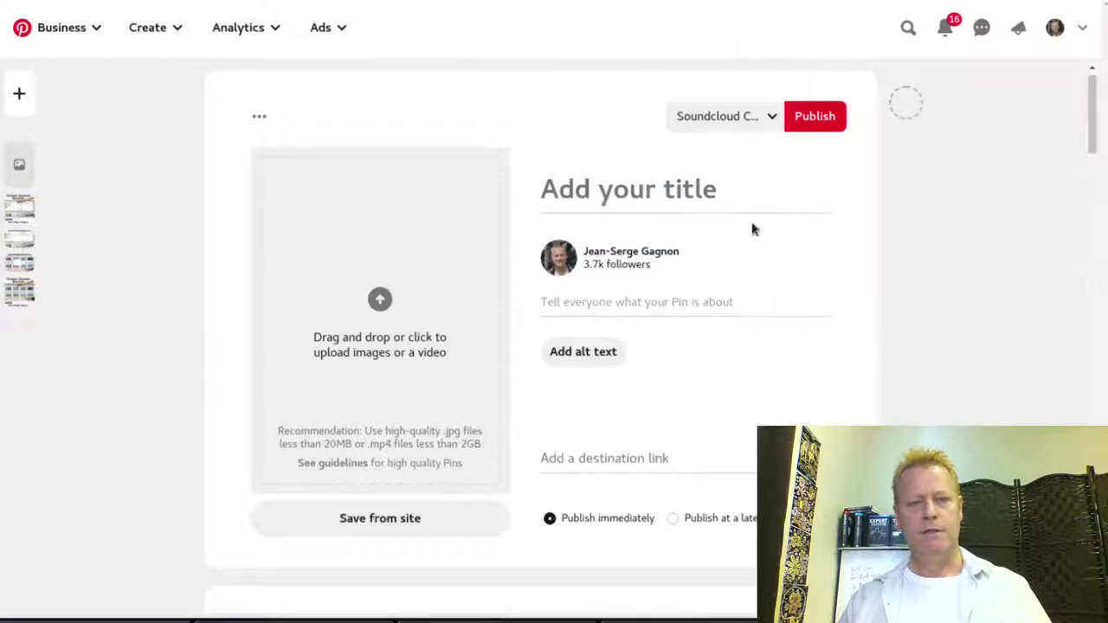
{"action": "left_click", "coordinate": [697, 192]}
{"action": "key", "text": "ctrl+v"}
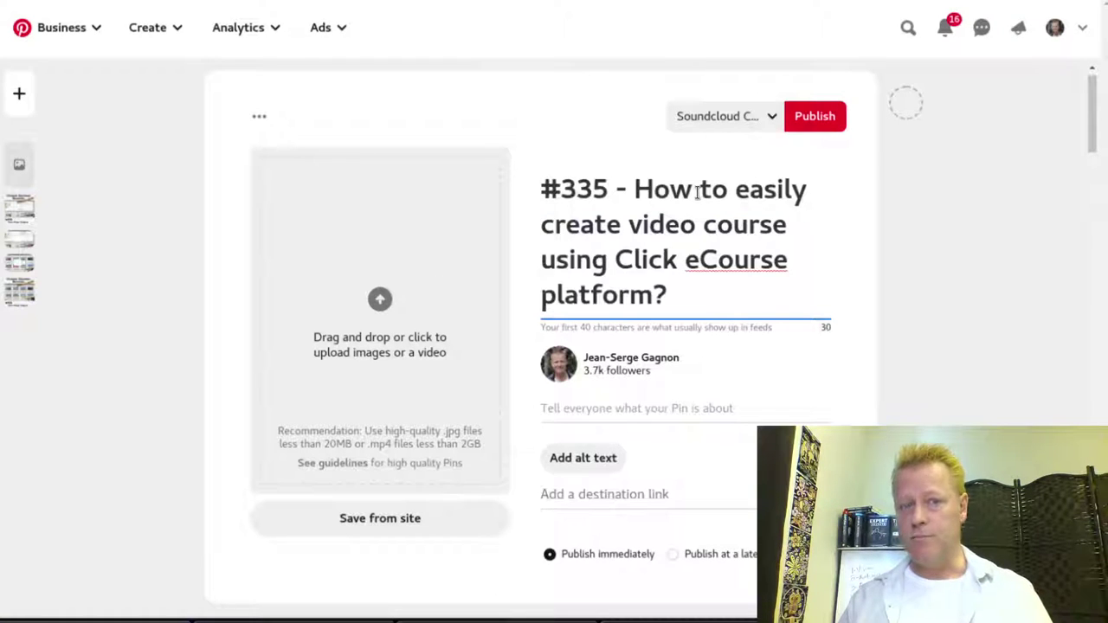
Copy the link address of track #335 on SoundCloud and paste it as the #335 pin's destination link.
{"action": "key", "text": "alt+Tab"}
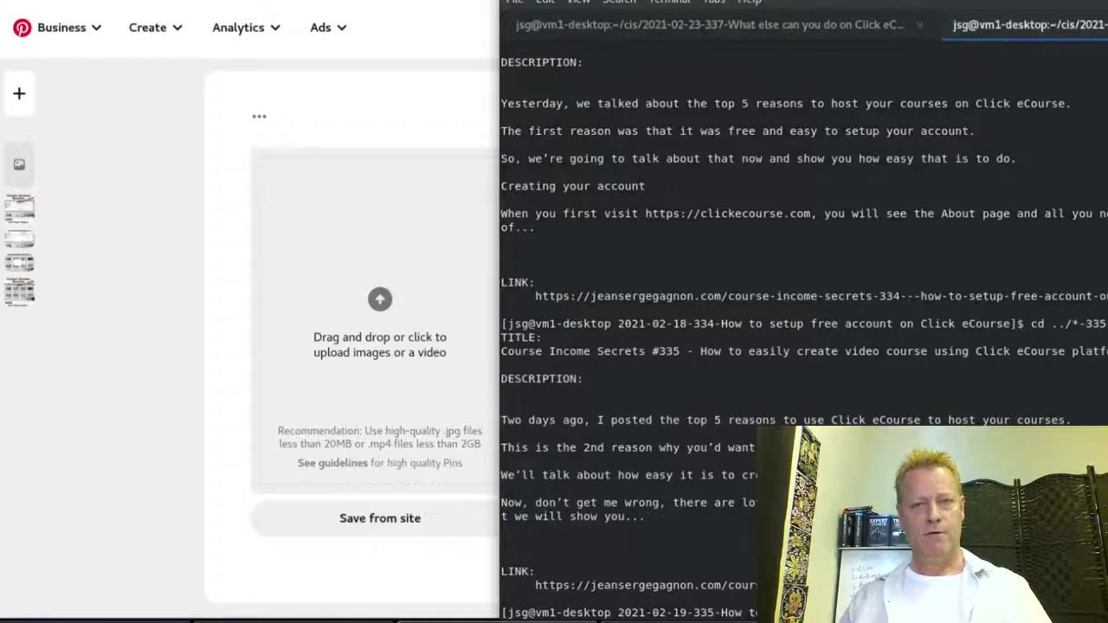
{"action": "key", "text": "alt+Tab"}
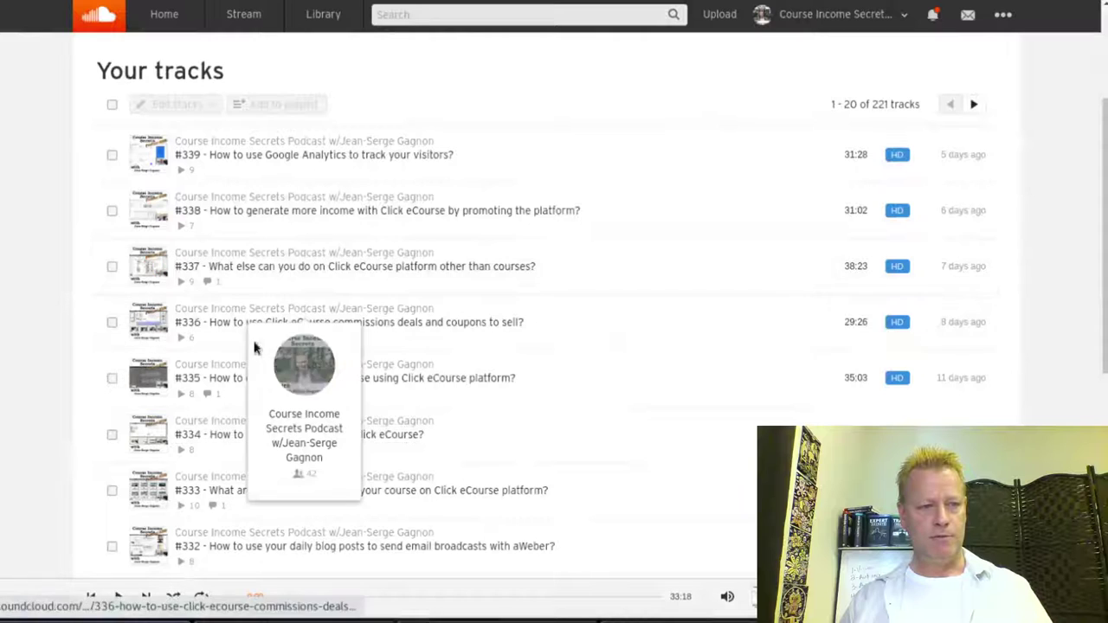
{"action": "right_click", "coordinate": [421, 379]}
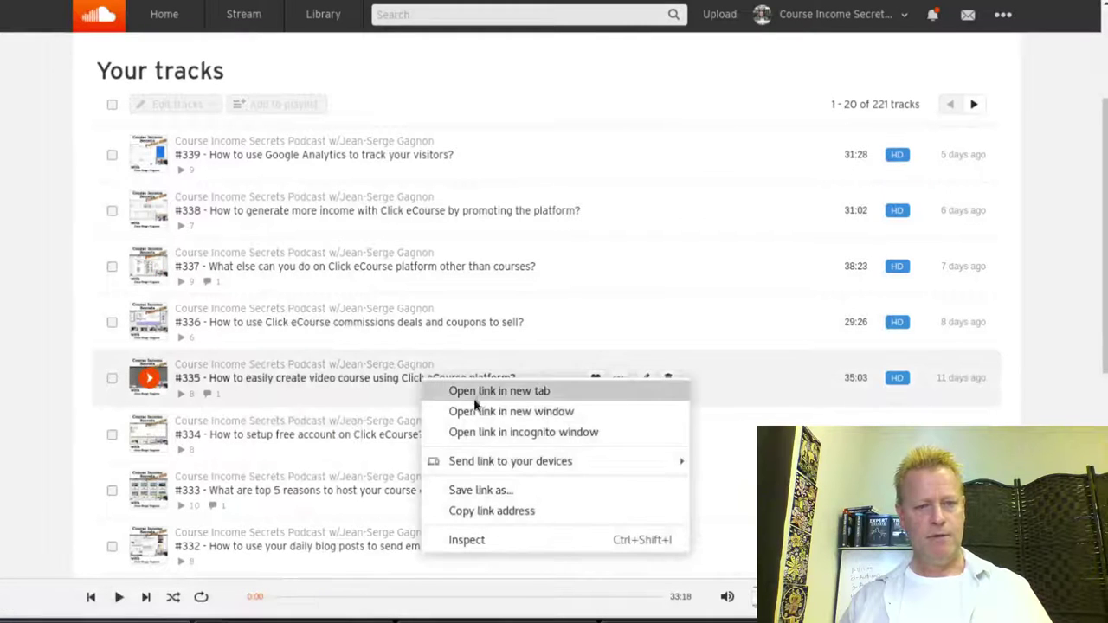
{"action": "left_click", "coordinate": [499, 510]}
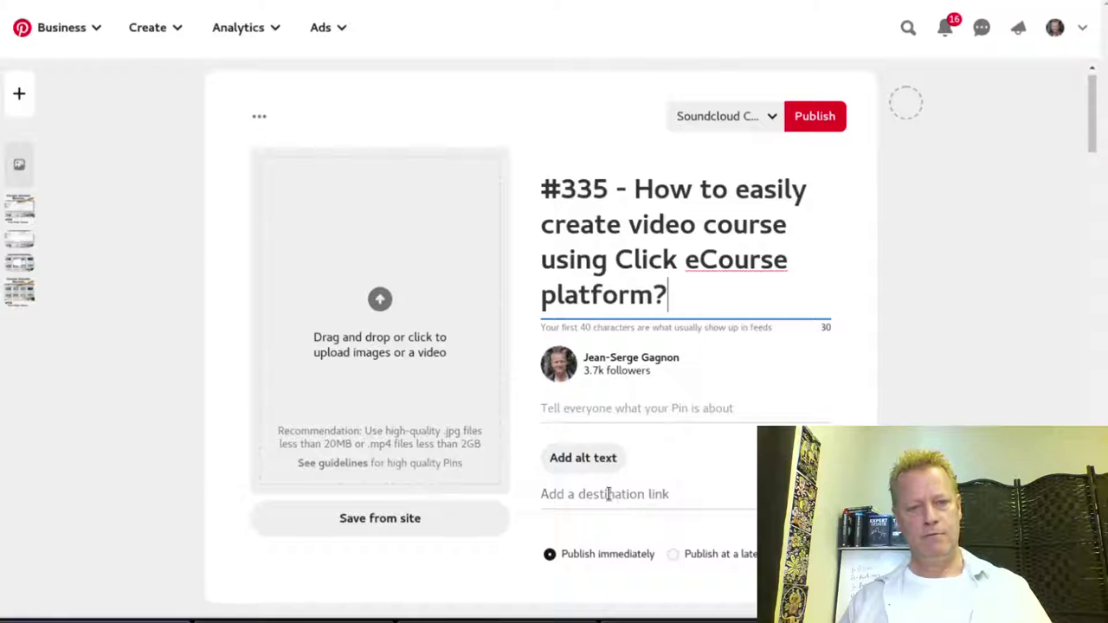
{"action": "left_click", "coordinate": [609, 493]}
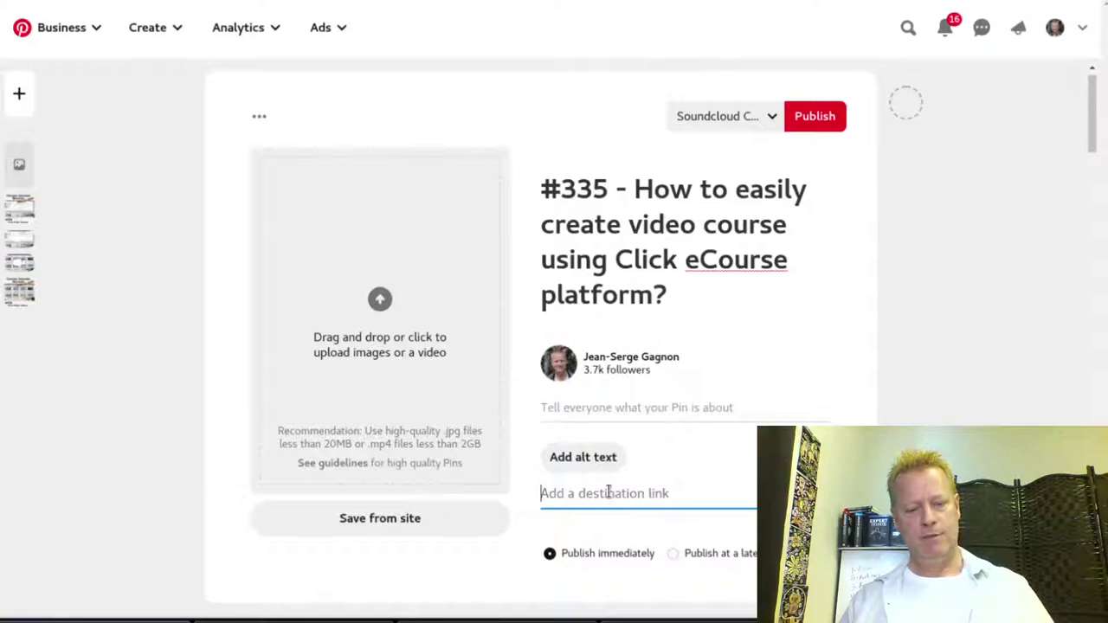
{"action": "key", "text": "ctrl+v"}
{"action": "left_click", "coordinate": [383, 328]}
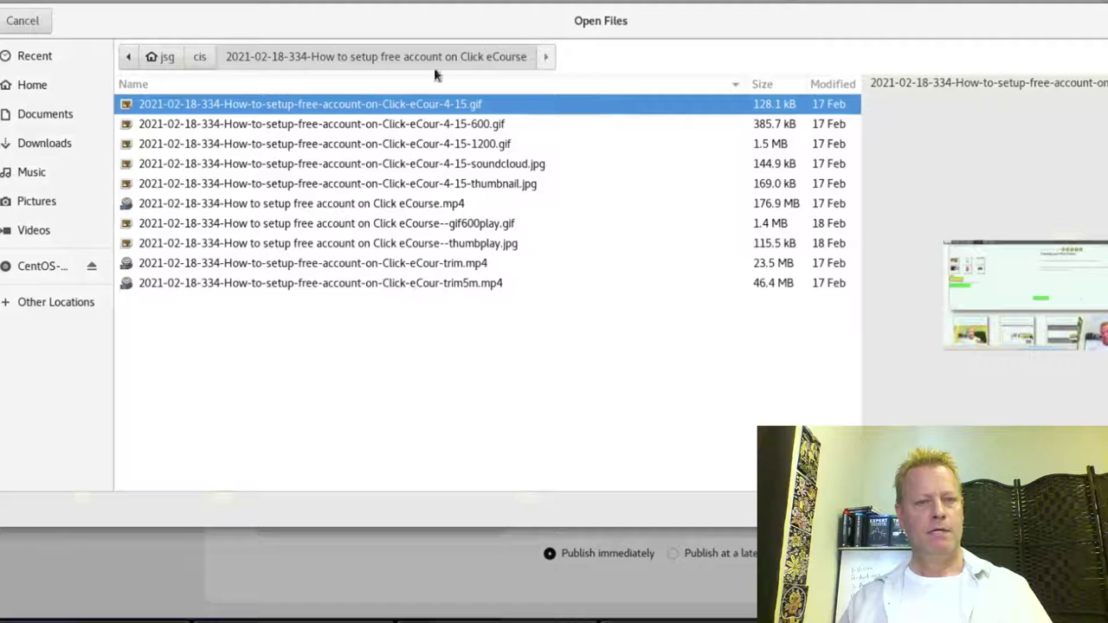
{"action": "left_click", "coordinate": [205, 58]}
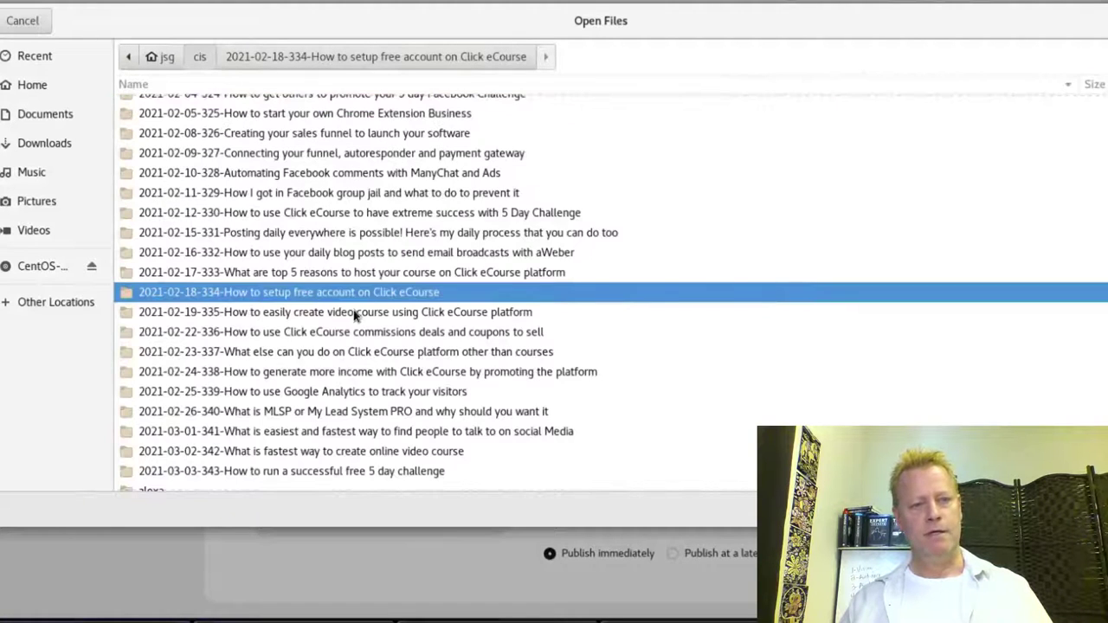
{"action": "double_click", "coordinate": [354, 313]}
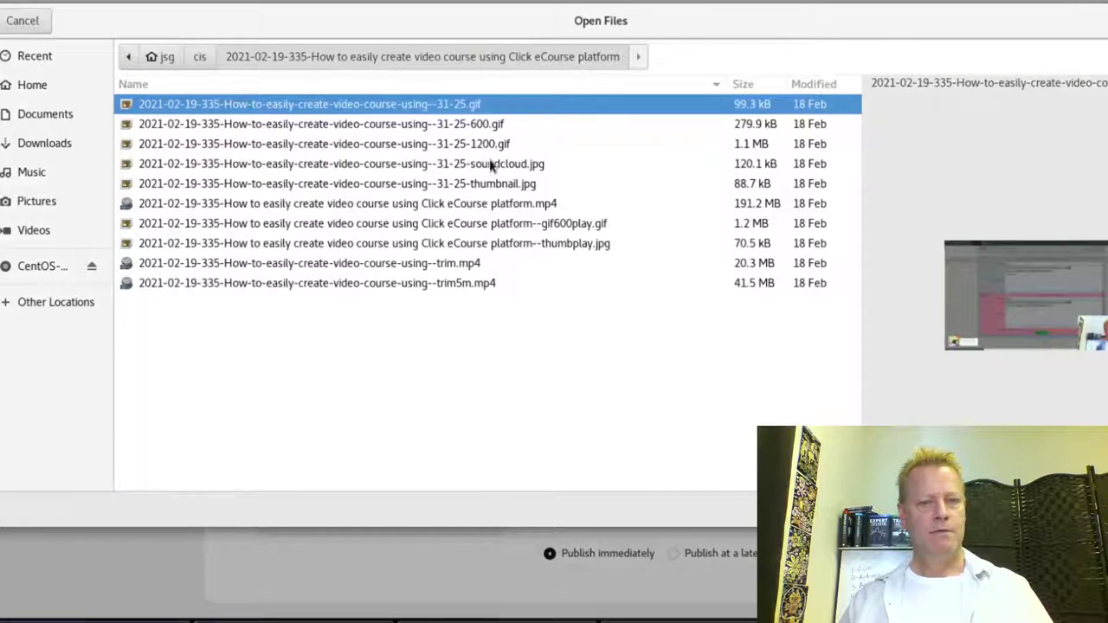
{"action": "double_click", "coordinate": [490, 164]}
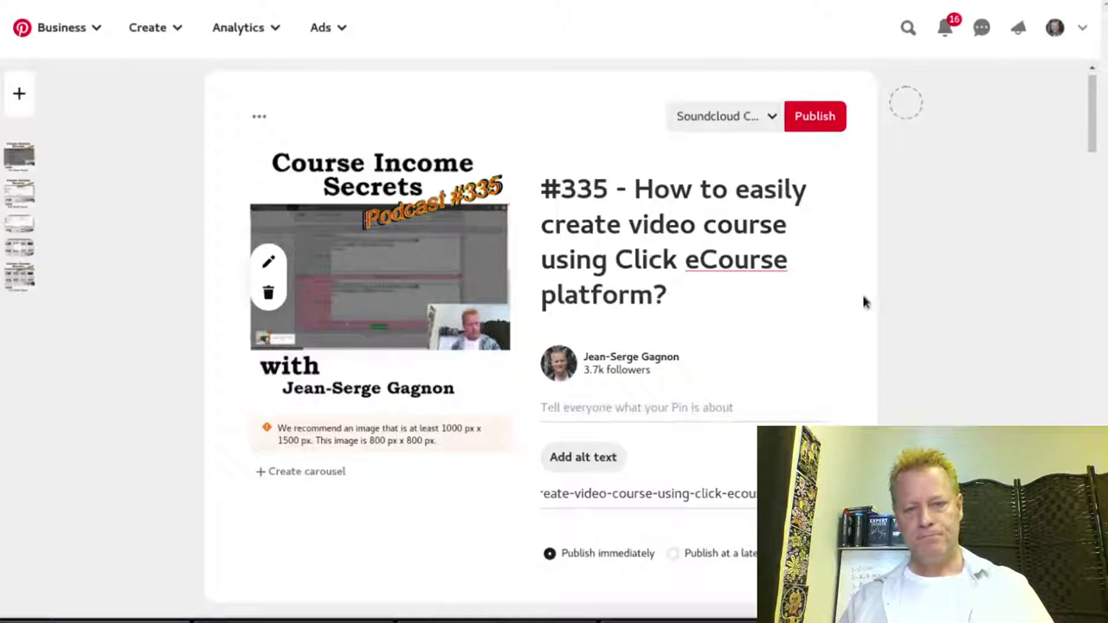
Copy the episode 335 DESCRIPTION text from the terminal and paste it as the image pin's description.
{"action": "key", "text": "alt+Tab"}
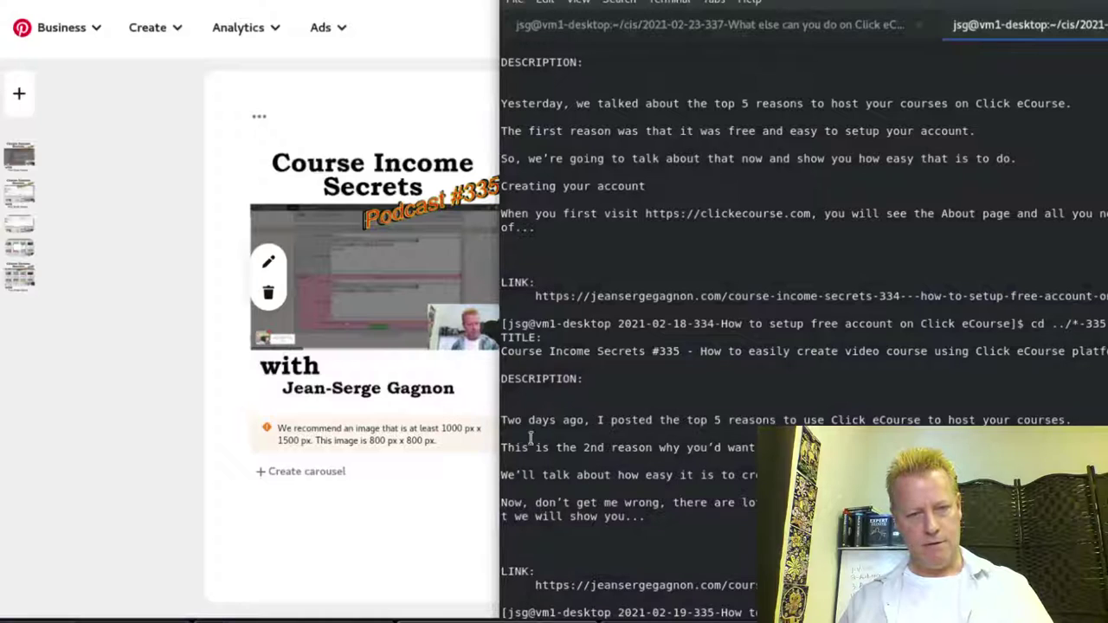
{"action": "left_click_drag", "start_coordinate": [501, 418], "coordinate": [640, 516]}
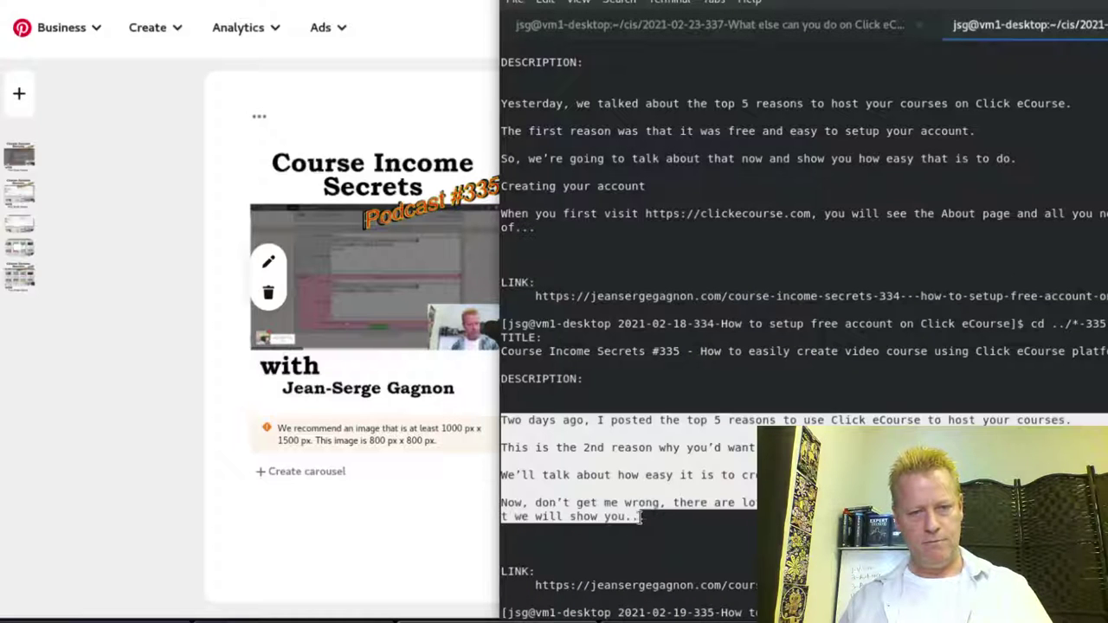
{"action": "right_click", "coordinate": [678, 478]}
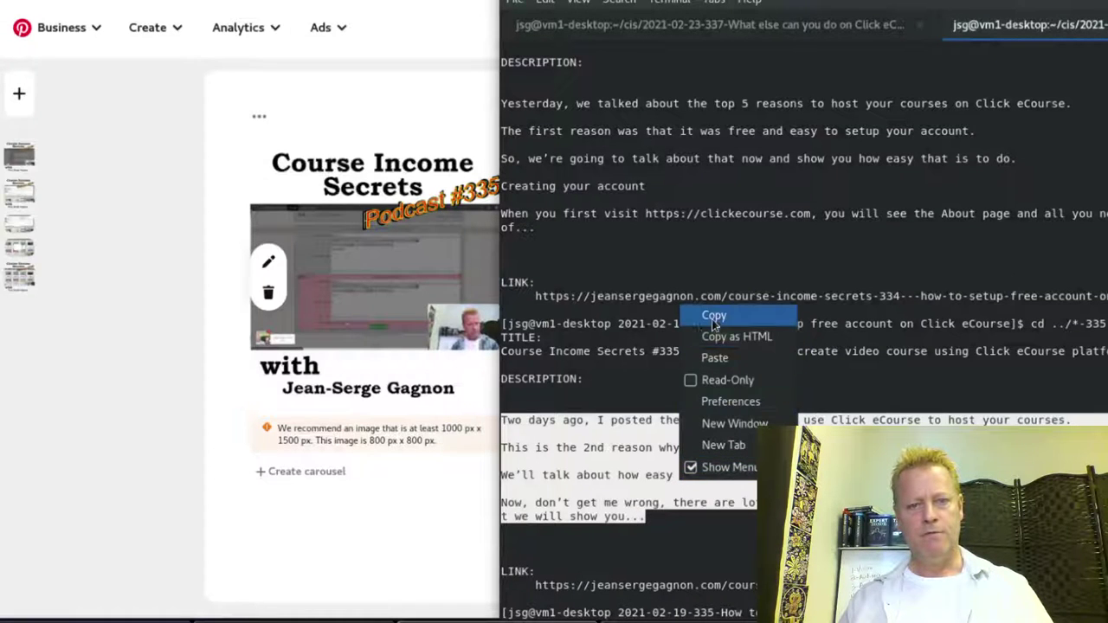
{"action": "left_click", "coordinate": [717, 318]}
{"action": "left_click", "coordinate": [274, 521]}
{"action": "left_click", "coordinate": [621, 405]}
{"action": "key", "text": "ctrl+v"}
Search the boards for "video" and assign the episode 334 video pin to the "Course Income Secrets You..." board.
{"action": "scroll", "coordinate": [675, 419], "scroll_direction": "down", "scroll_amount": 1}
{"action": "scroll", "coordinate": [651, 428], "scroll_direction": "down", "scroll_amount": 1}
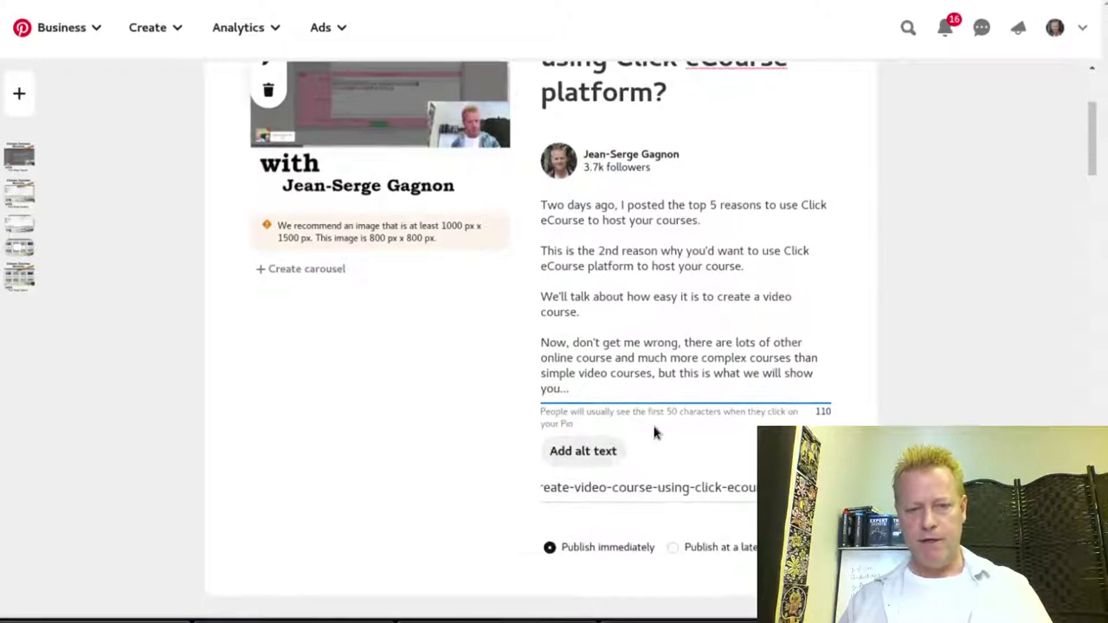
{"action": "scroll", "coordinate": [660, 434], "scroll_direction": "down", "scroll_amount": 4}
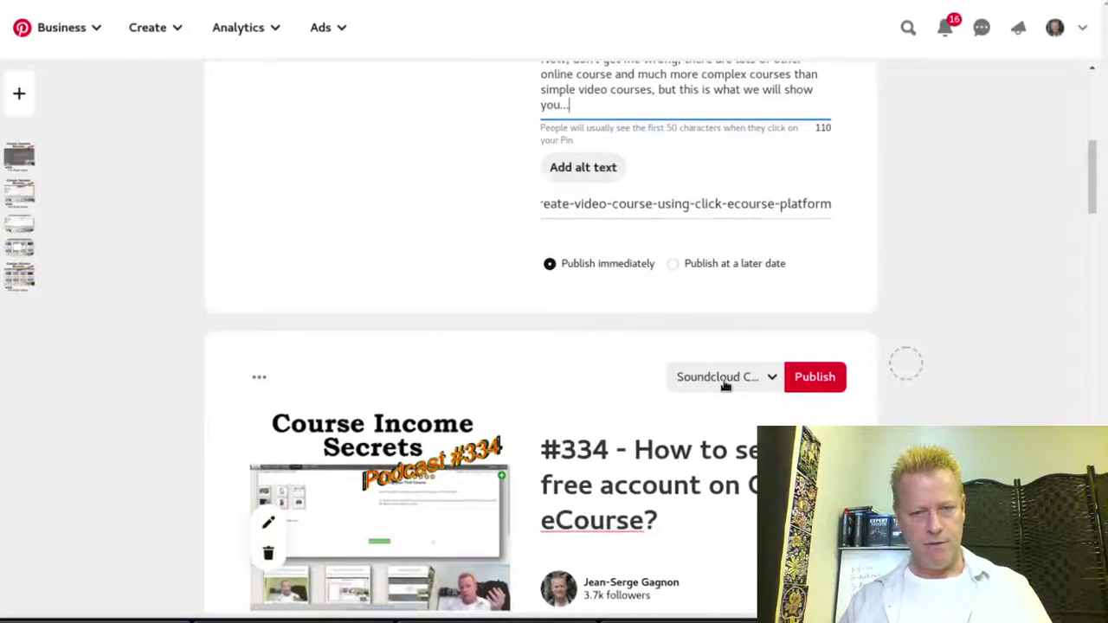
{"action": "scroll", "coordinate": [722, 392], "scroll_direction": "down", "scroll_amount": 5}
{"action": "scroll", "coordinate": [723, 388], "scroll_direction": "down", "scroll_amount": 5}
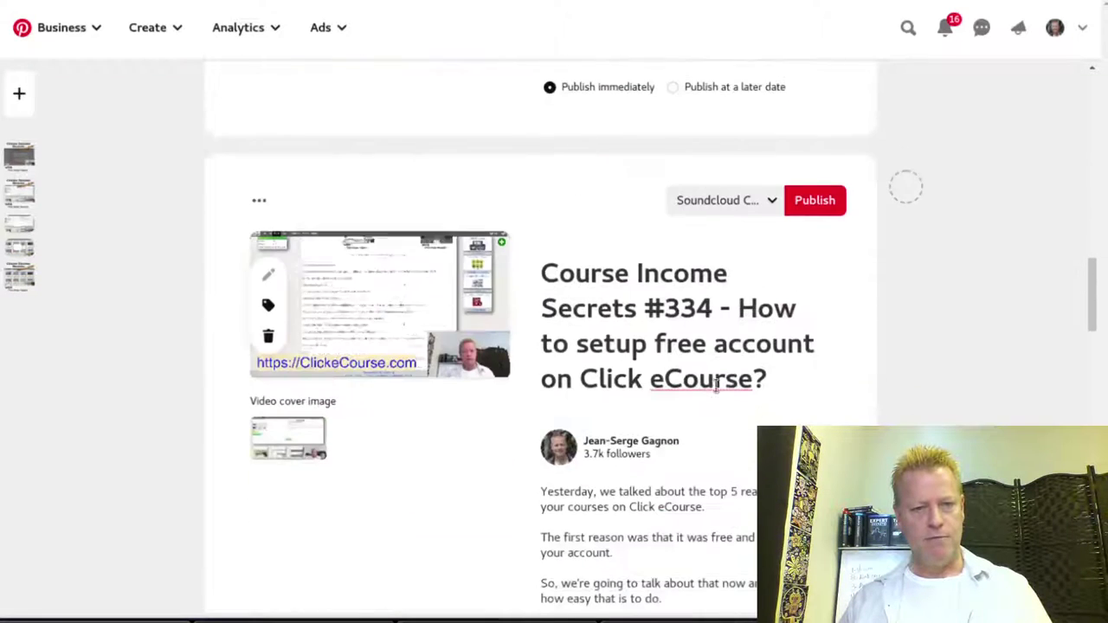
{"action": "left_click", "coordinate": [726, 200]}
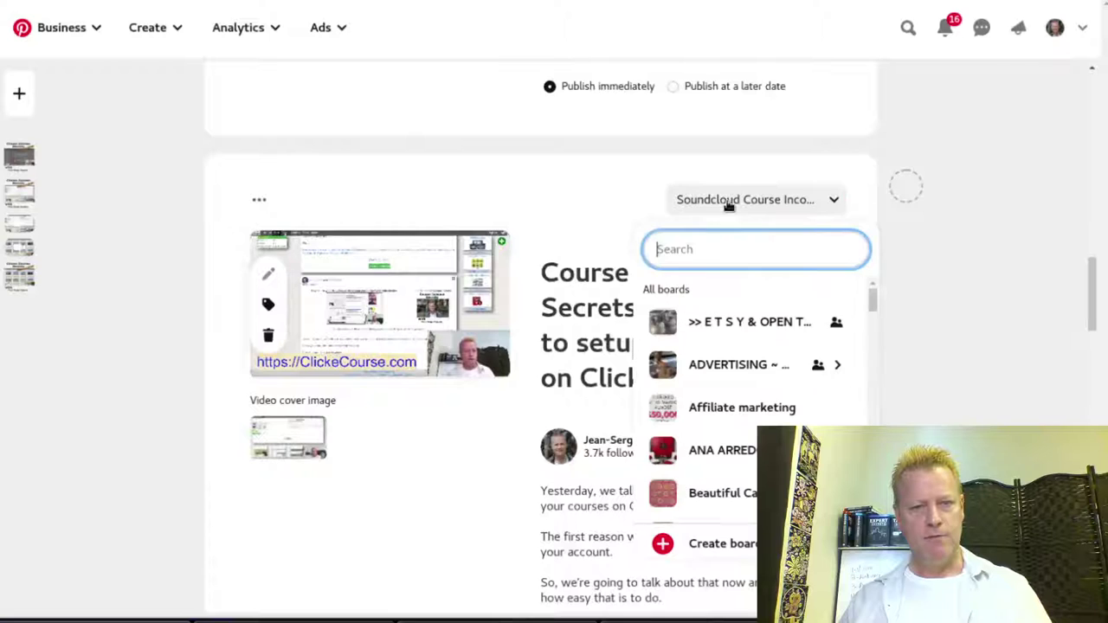
{"action": "type", "text": "video"}
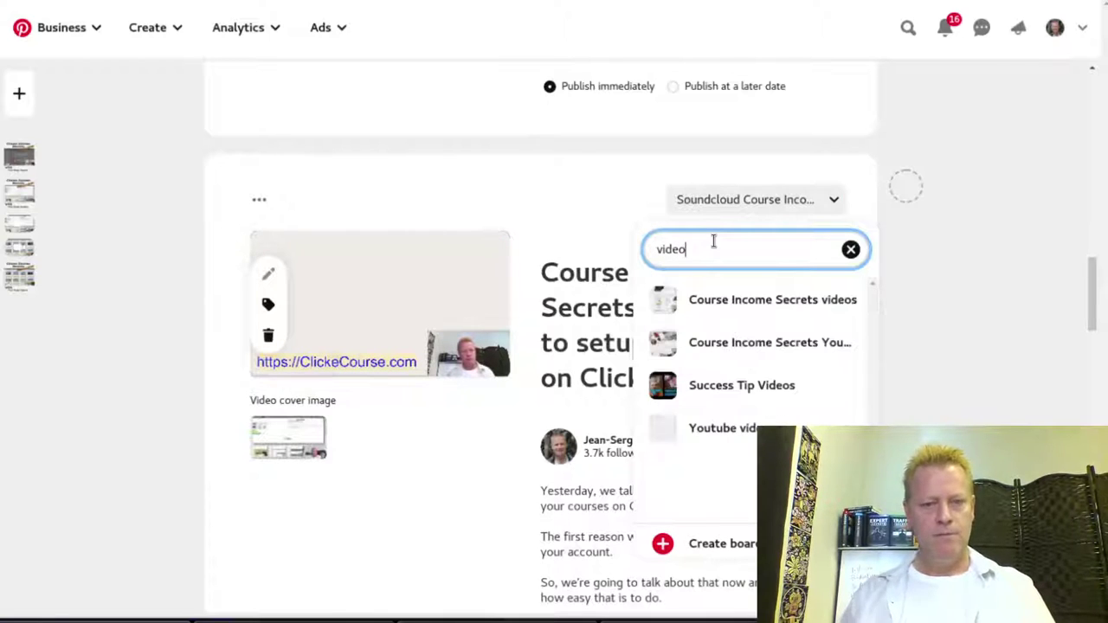
{"action": "left_click", "coordinate": [725, 344]}
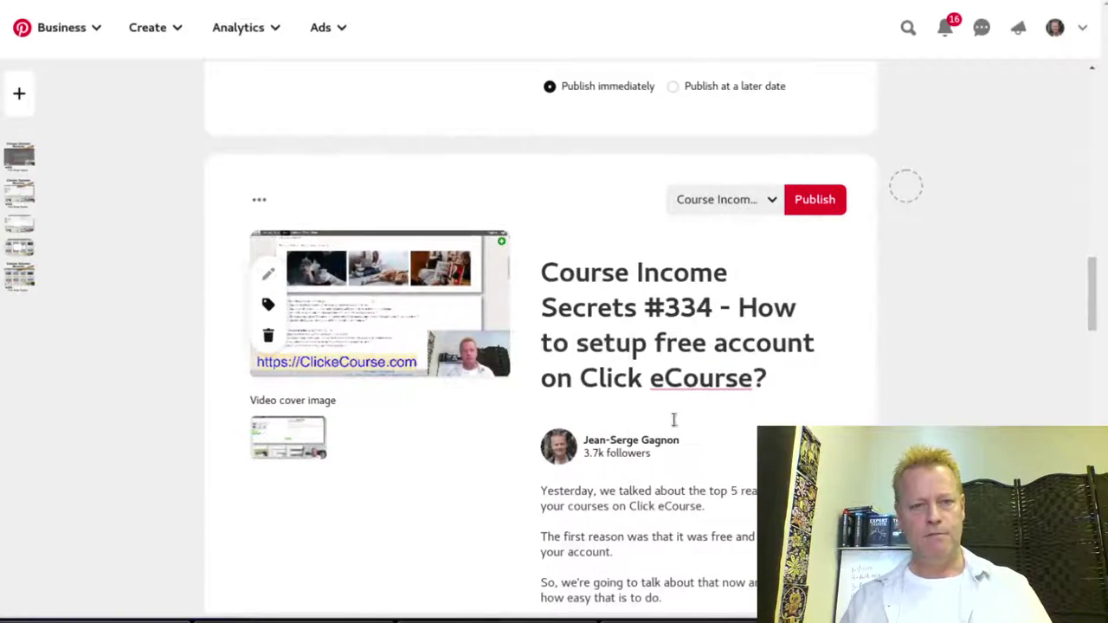
Check the boards and destination links assigned to the other episode 333 and 334 pin drafts.
{"action": "scroll", "coordinate": [658, 424], "scroll_direction": "down", "scroll_amount": 5}
{"action": "scroll", "coordinate": [642, 428], "scroll_direction": "down", "scroll_amount": 2}
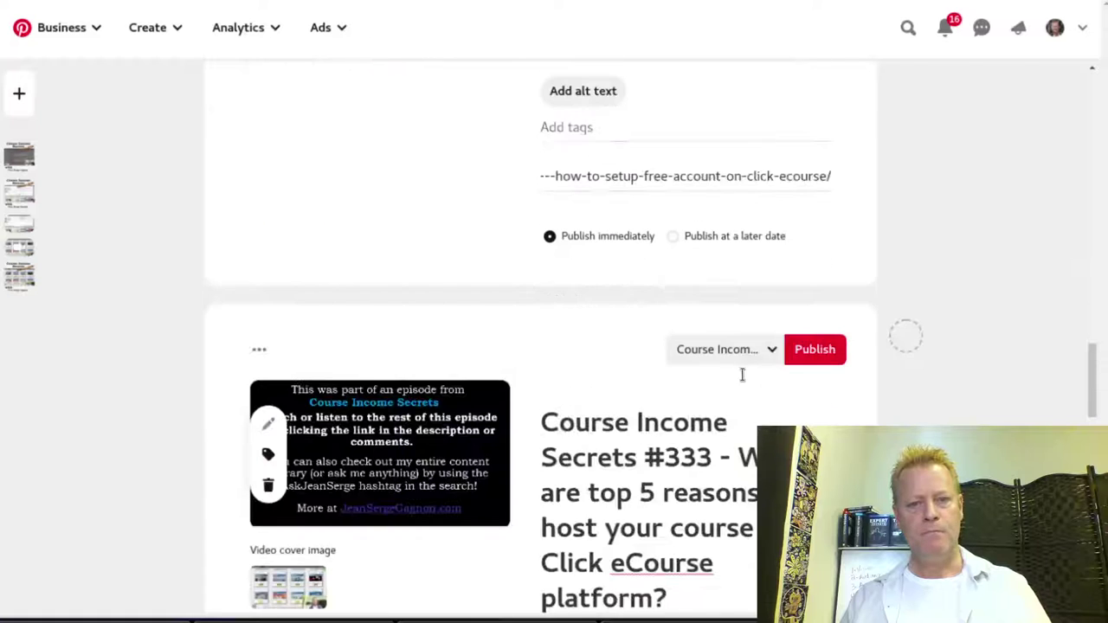
{"action": "scroll", "coordinate": [691, 389], "scroll_direction": "down", "scroll_amount": 8}
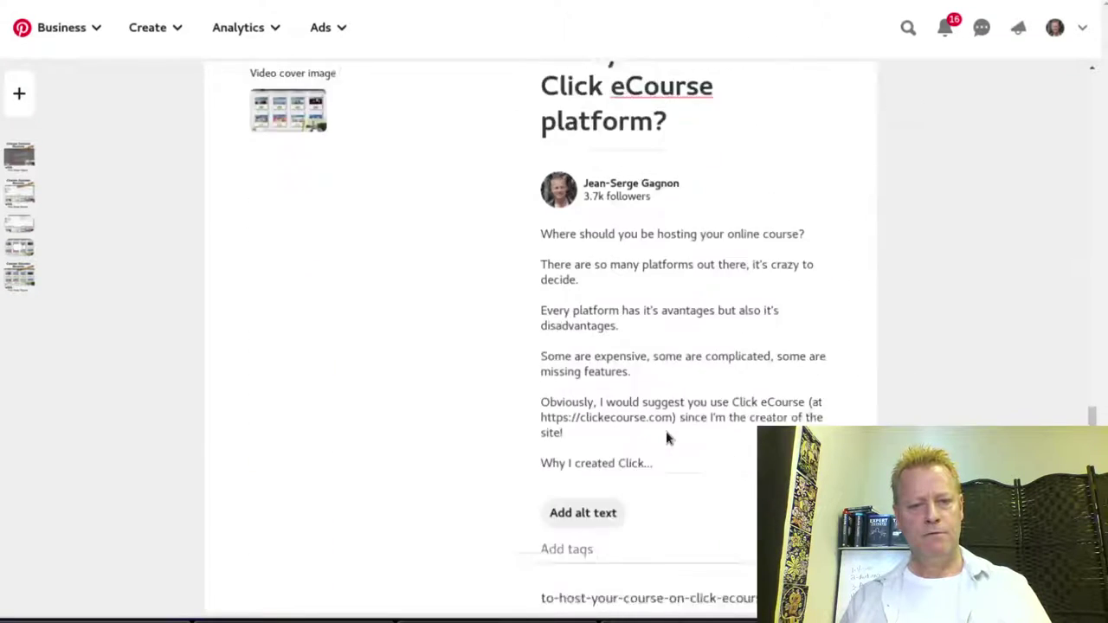
{"action": "scroll", "coordinate": [666, 439], "scroll_direction": "down", "scroll_amount": 3}
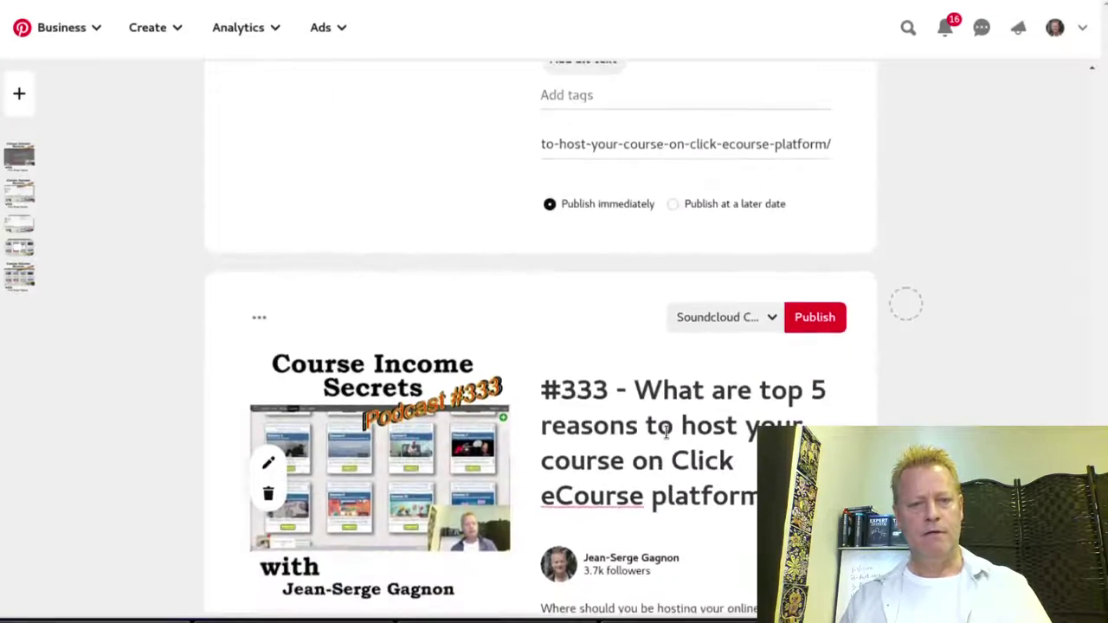
{"action": "scroll", "coordinate": [665, 428], "scroll_direction": "down", "scroll_amount": 15}
{"action": "scroll", "coordinate": [643, 473], "scroll_direction": "down", "scroll_amount": 15}
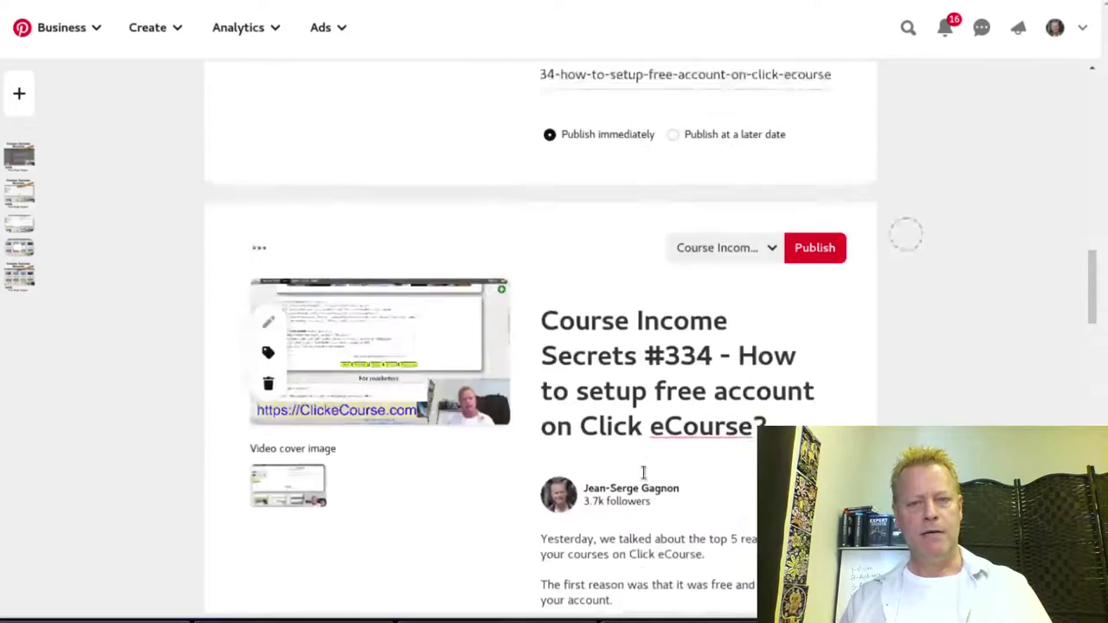
Start another pin draft for the episode 335 video and paste the copied description into it.
{"action": "scroll", "coordinate": [643, 472], "scroll_direction": "up", "scroll_amount": 3}
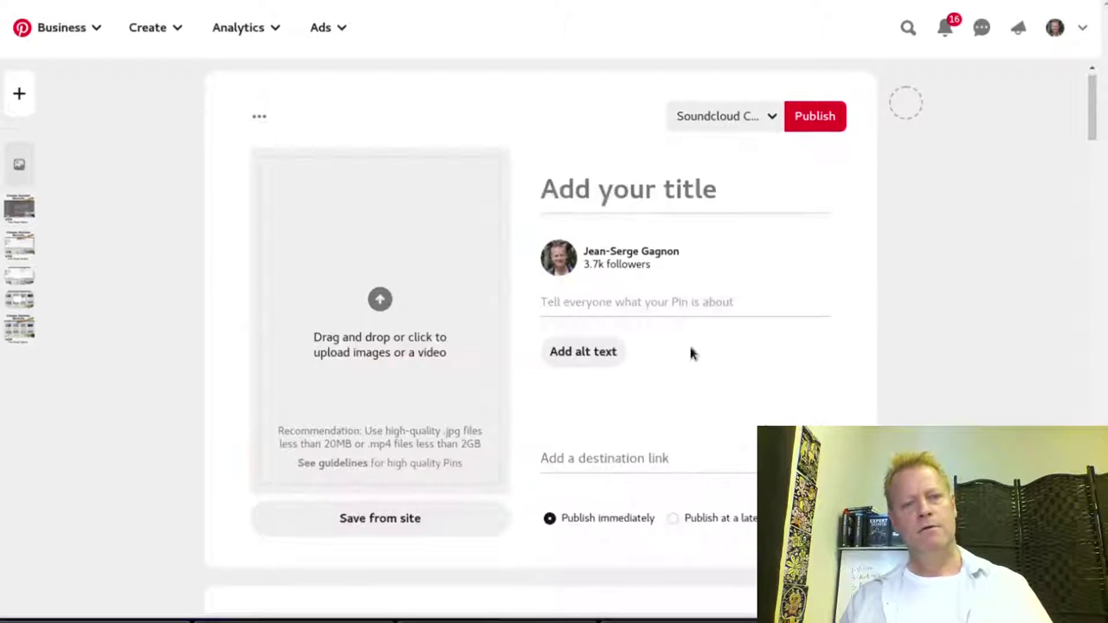
{"action": "left_click", "coordinate": [647, 305]}
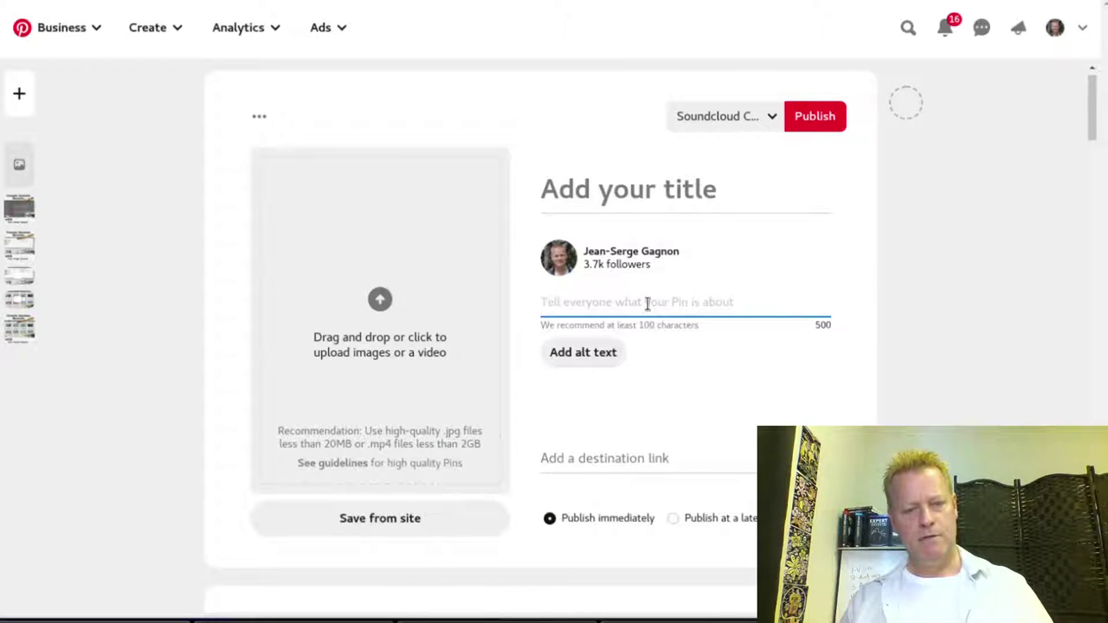
{"action": "key", "text": "ctrl+v"}
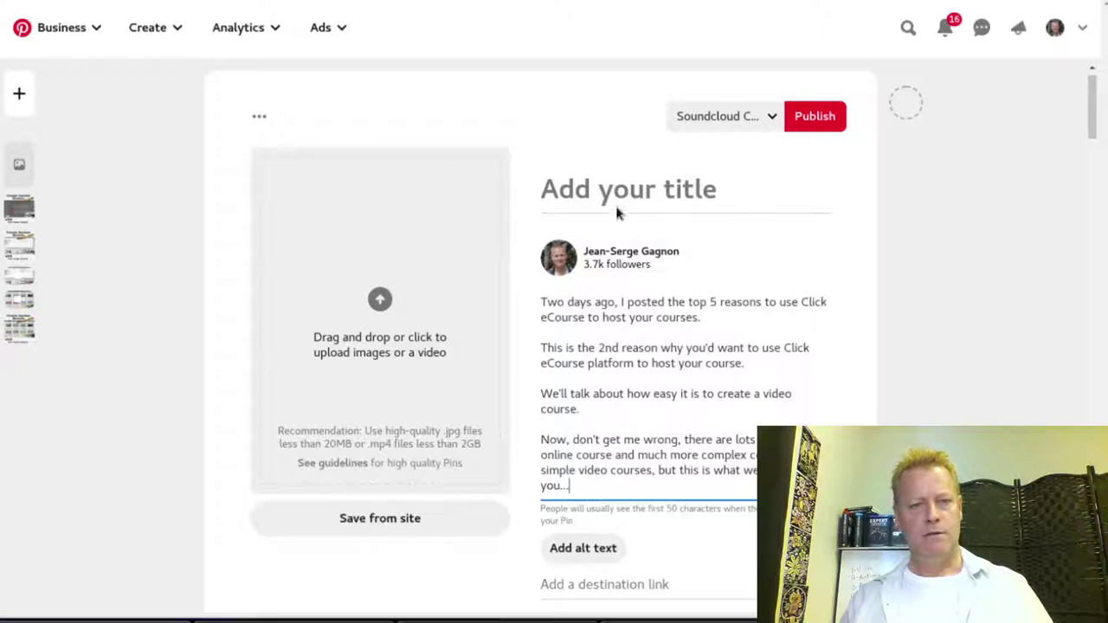
Copy the full "Course Income Secrets #335" title line from the terminal and paste it as the video pin's title.
{"action": "key", "text": "alt+Tab"}
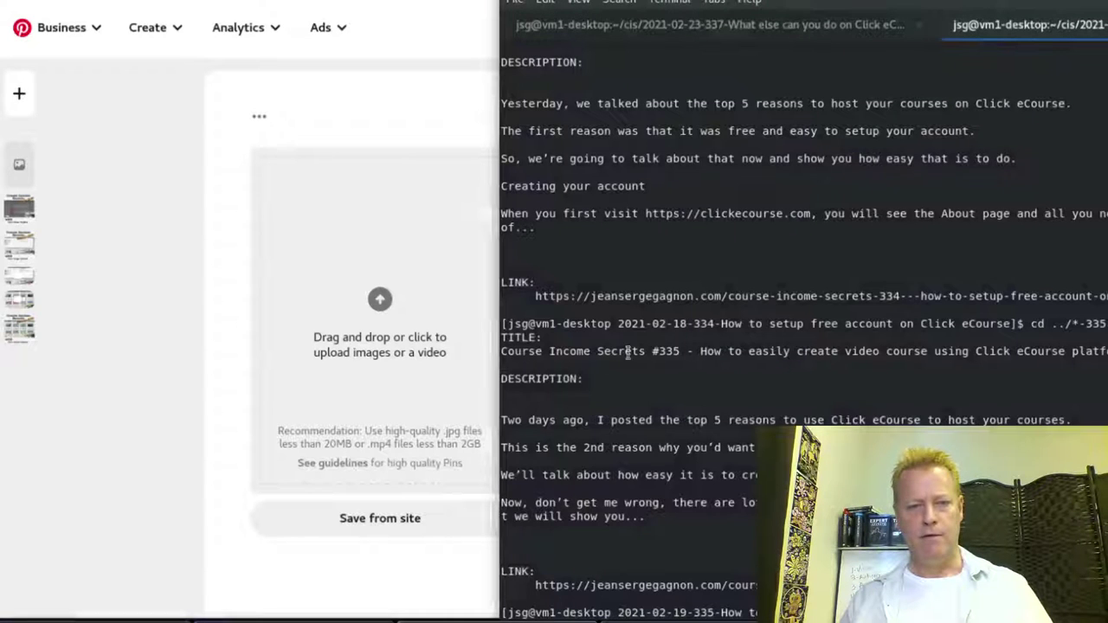
{"action": "triple_click", "coordinate": [659, 352]}
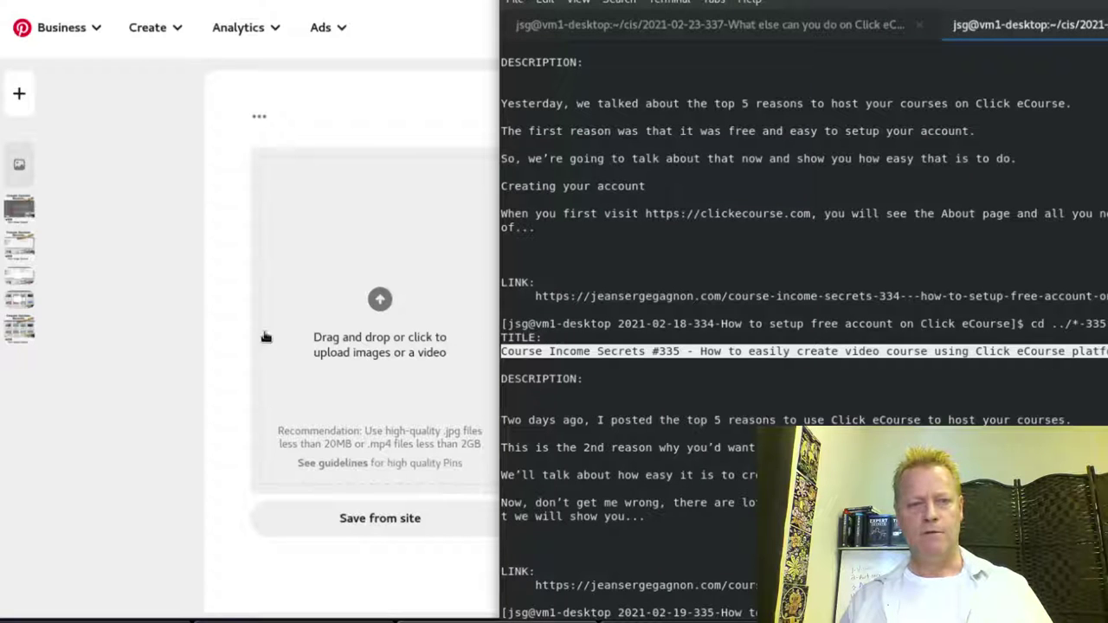
{"action": "key", "text": "alt+Tab"}
{"action": "left_click", "coordinate": [692, 195]}
{"action": "key", "text": "ctrl+v"}
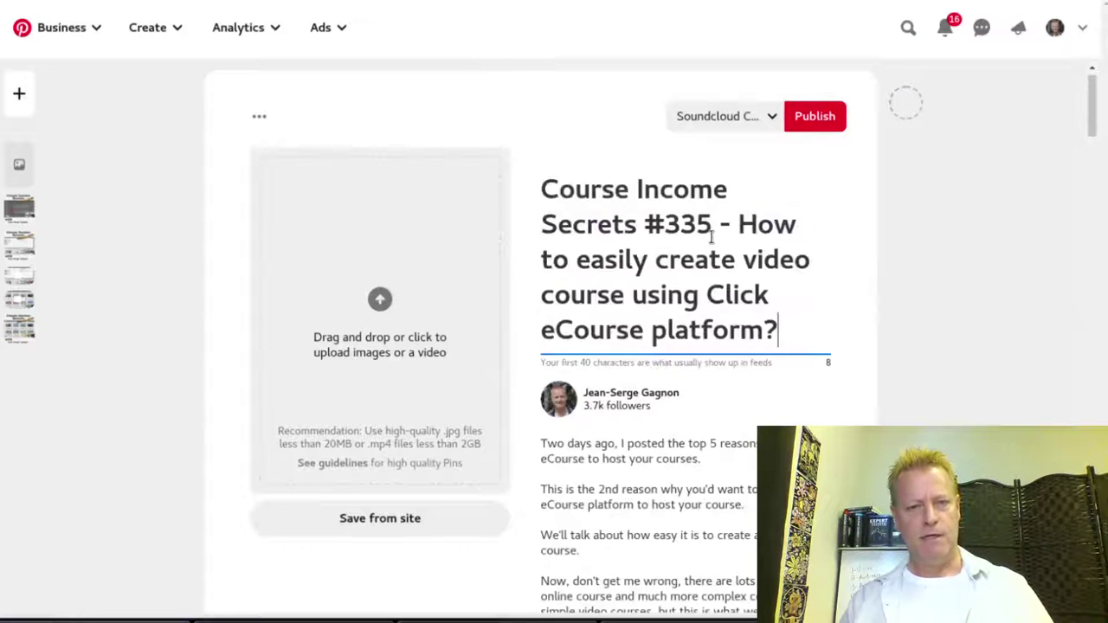
Search the boards for "video" and assign the episode 335 video pin to the "Course Income Secrets videos" board.
{"action": "left_click", "coordinate": [703, 115]}
{"action": "type", "text": "video"}
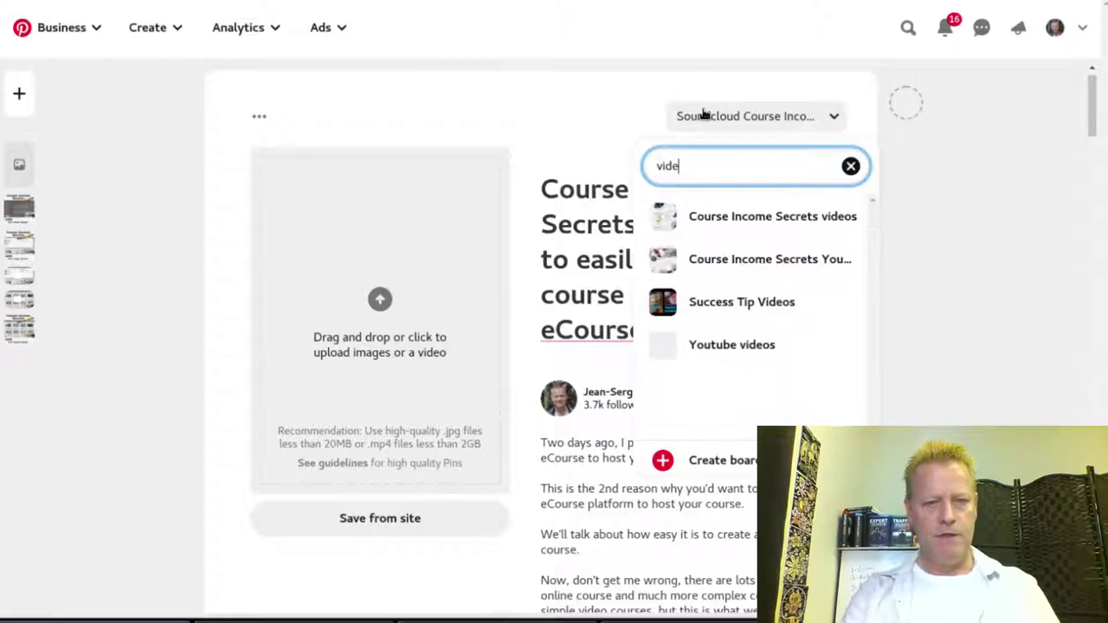
{"action": "left_click", "coordinate": [695, 218]}
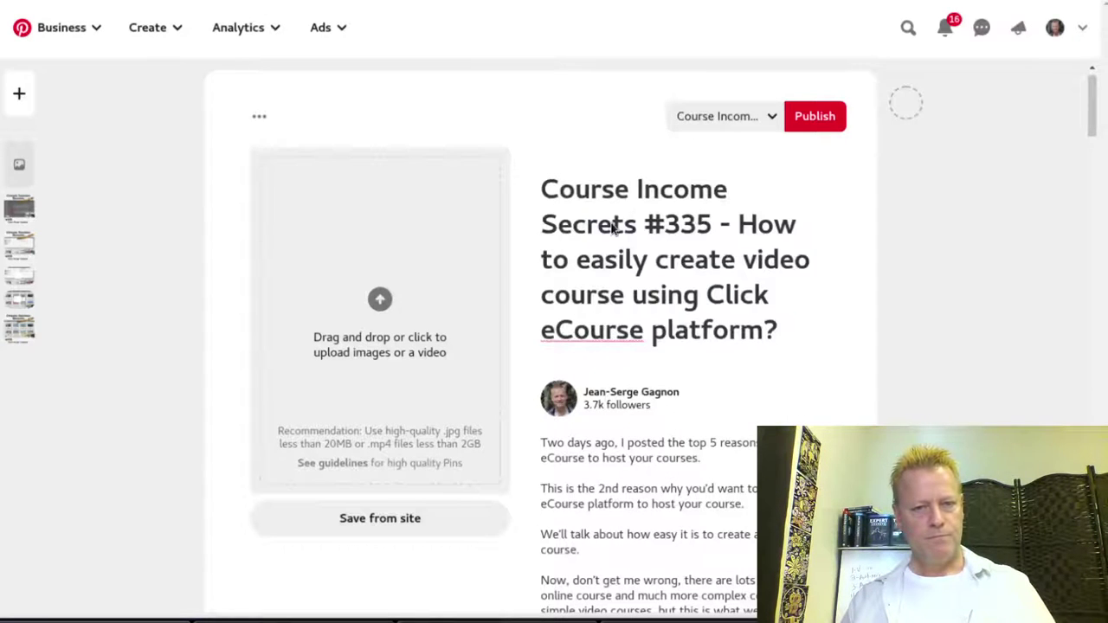
Upload the episode 335 video file ending in "trim5m.mp4" to the pin and set the "31-25-thumbnail.jpg" image as its cover.
{"action": "left_click", "coordinate": [405, 296]}
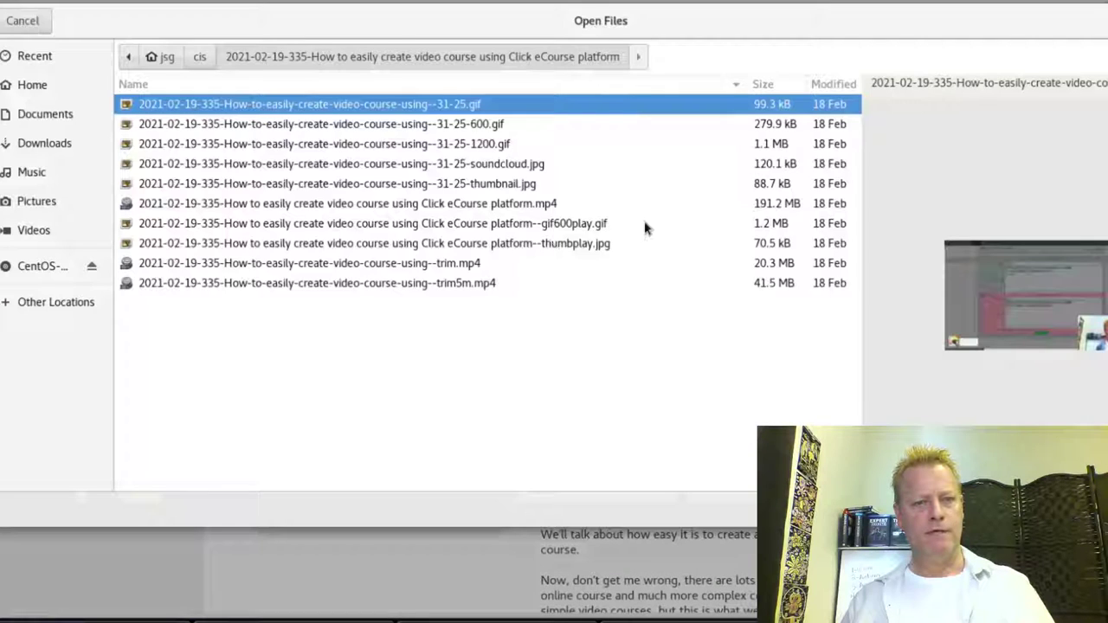
{"action": "left_click", "coordinate": [448, 283]}
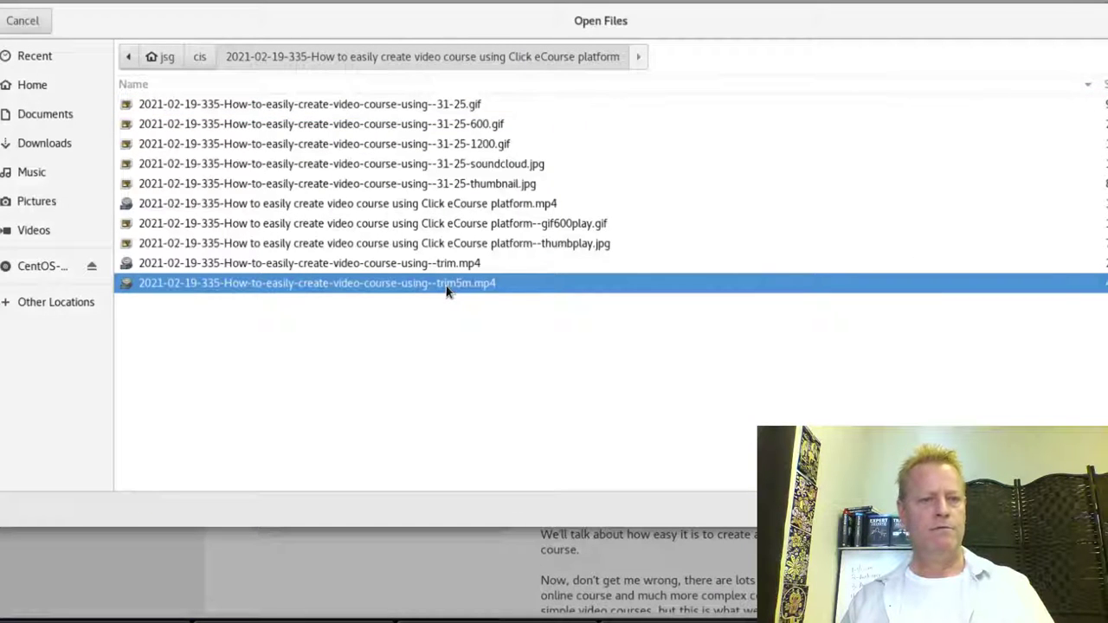
{"action": "double_click", "coordinate": [446, 286]}
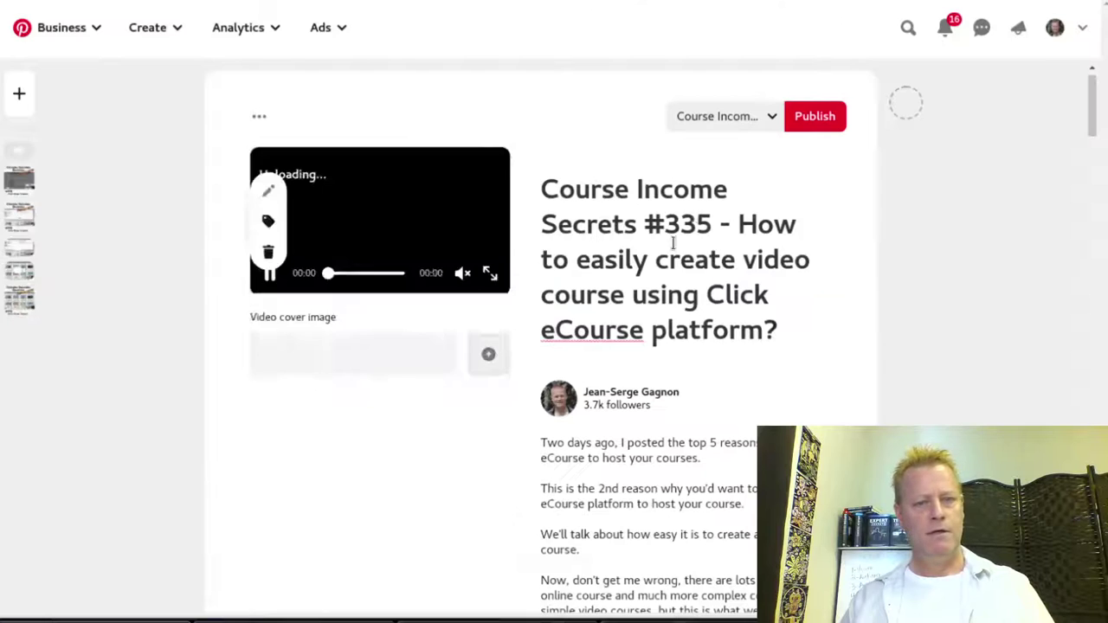
{"action": "left_click", "coordinate": [488, 355]}
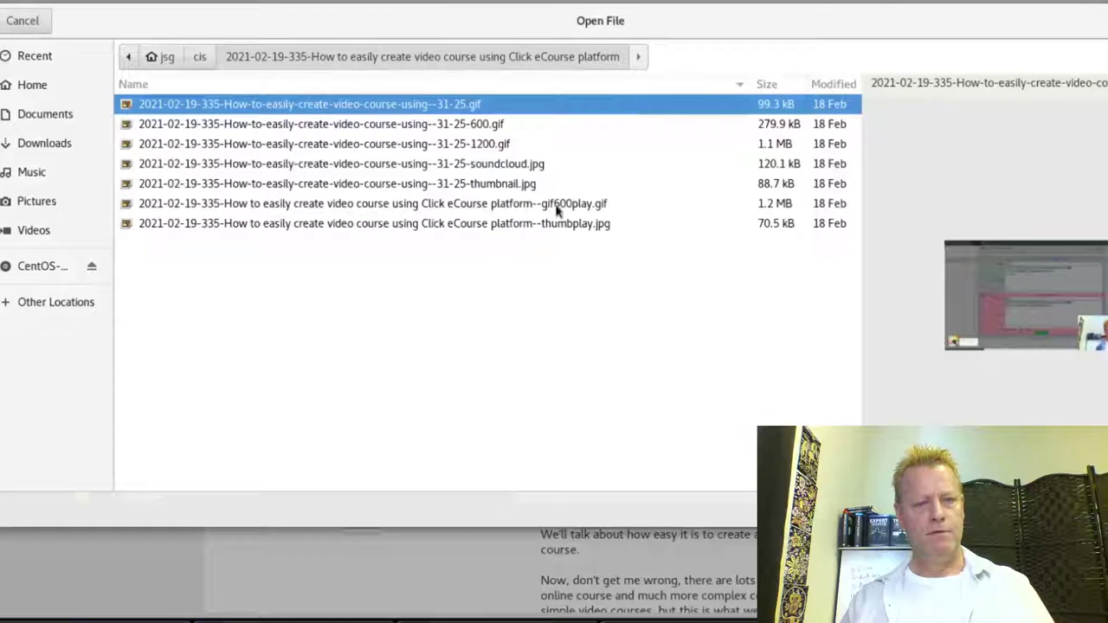
{"action": "double_click", "coordinate": [499, 183]}
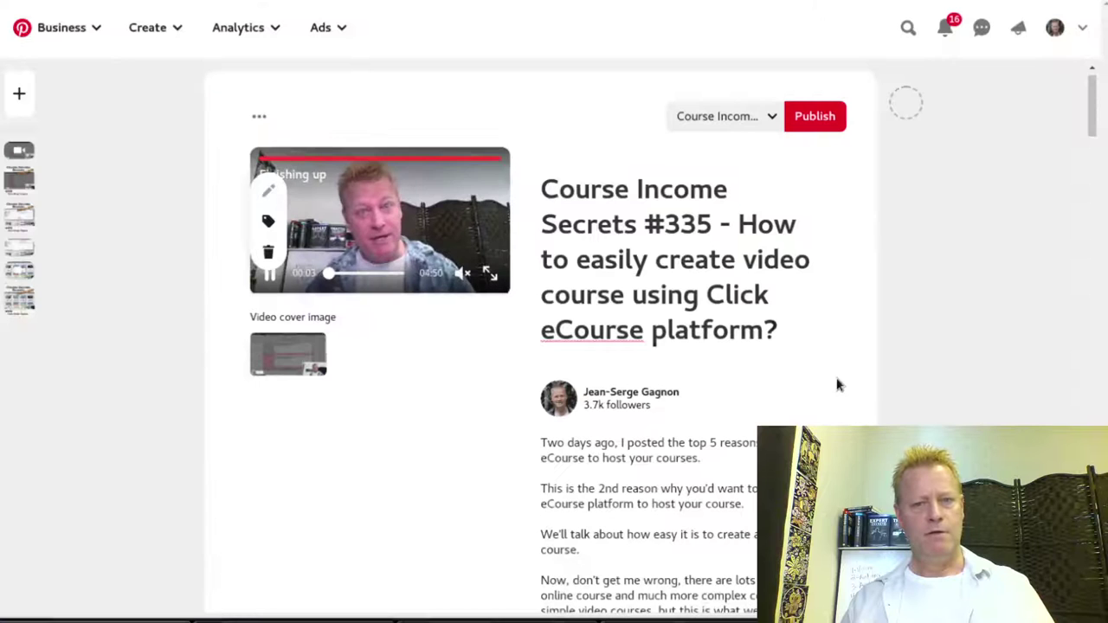
Copy the episode 335 blog post URL from the terminal and paste it as the video pin's destination link.
{"action": "scroll", "coordinate": [762, 378], "scroll_direction": "down", "scroll_amount": 2}
{"action": "scroll", "coordinate": [741, 383], "scroll_direction": "down", "scroll_amount": 3}
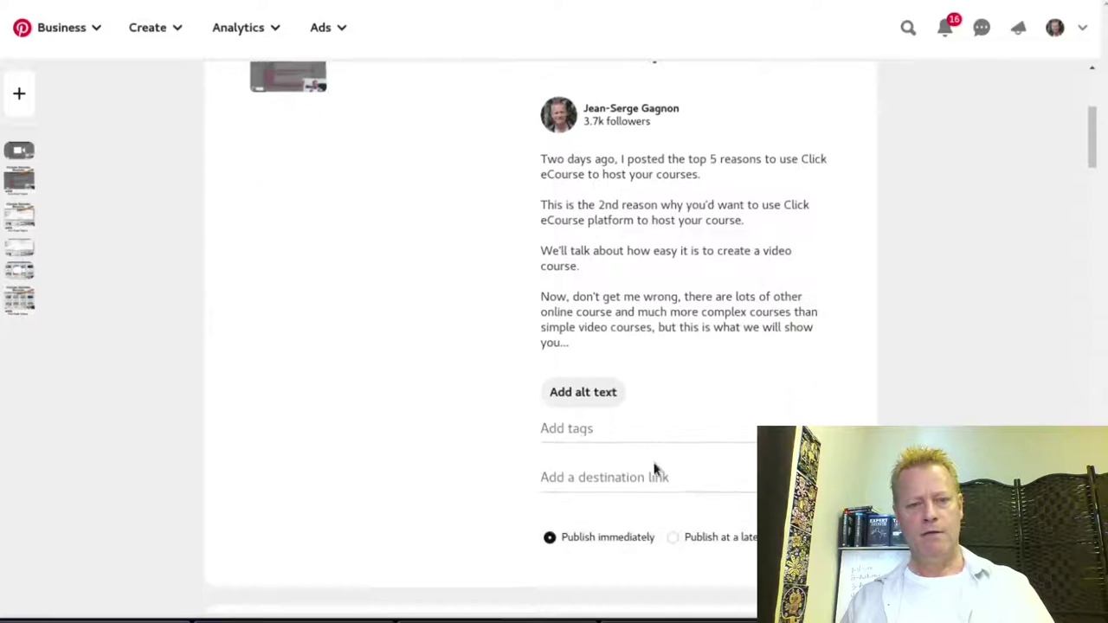
{"action": "left_click", "coordinate": [583, 620]}
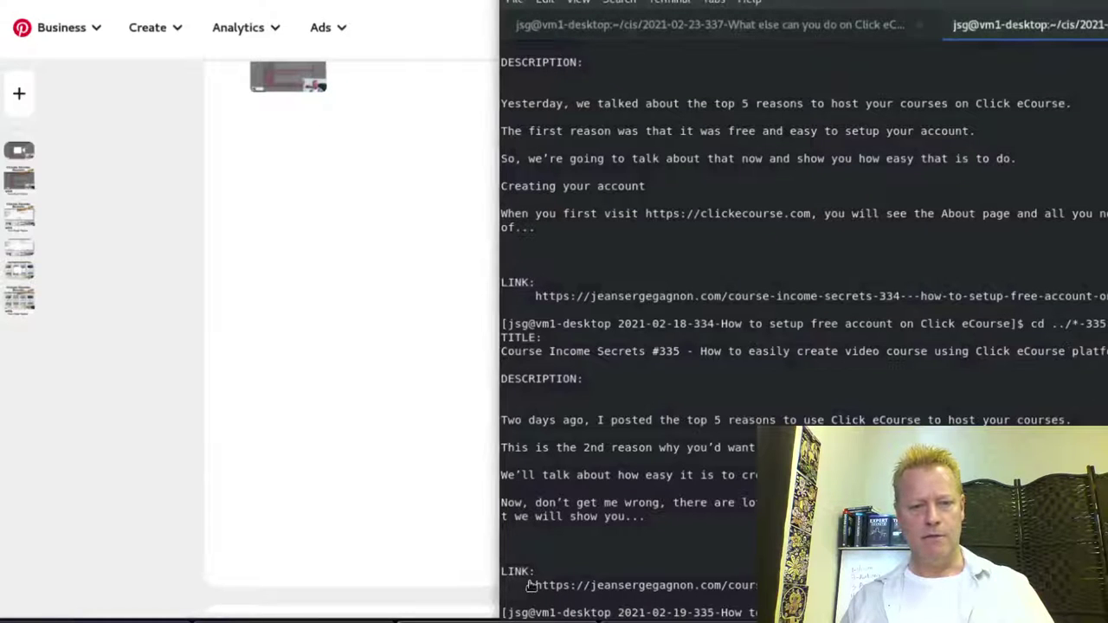
{"action": "left_click_drag", "start_coordinate": [533, 586], "coordinate": [952, 589]}
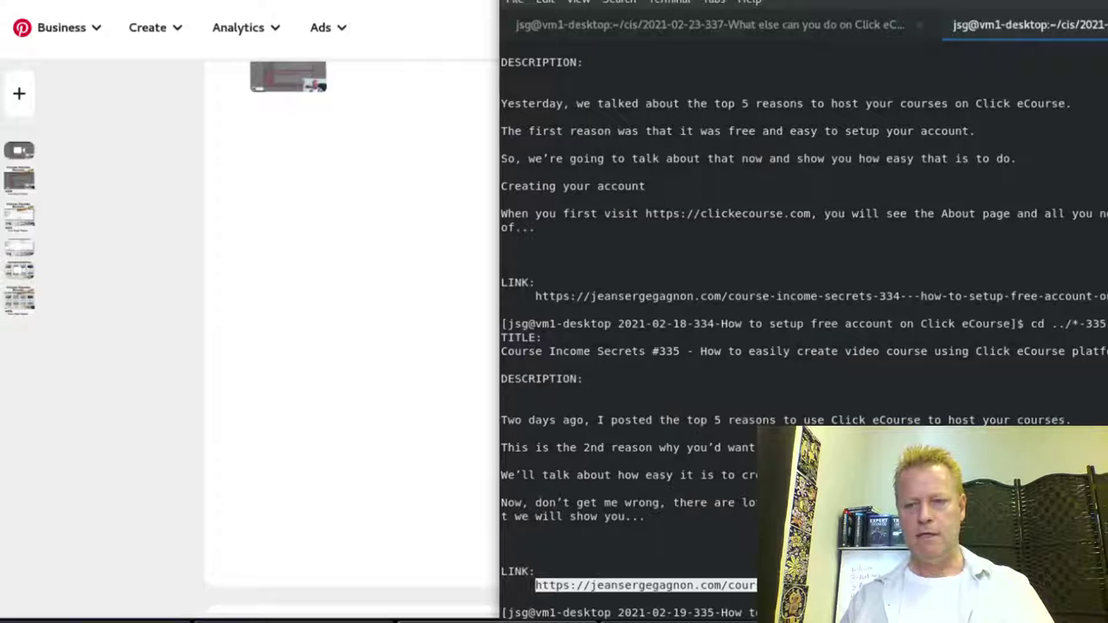
{"action": "left_click", "coordinate": [410, 345]}
{"action": "left_click", "coordinate": [607, 482]}
{"action": "key", "text": "ctrl+v"}
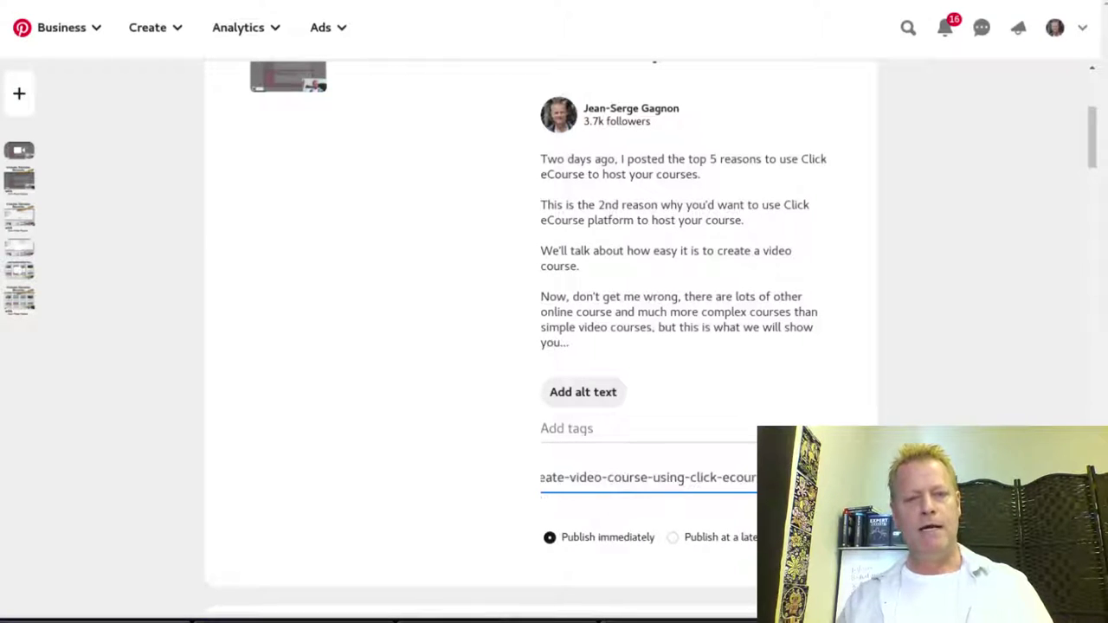
Publish the #334 "How to setup free account on Click eCourse?" drafts, both the video pin and the podcast pin.
{"action": "scroll", "coordinate": [607, 482], "scroll_direction": "up", "scroll_amount": 3}
{"action": "scroll", "coordinate": [905, 312], "scroll_direction": "down", "scroll_amount": 6}
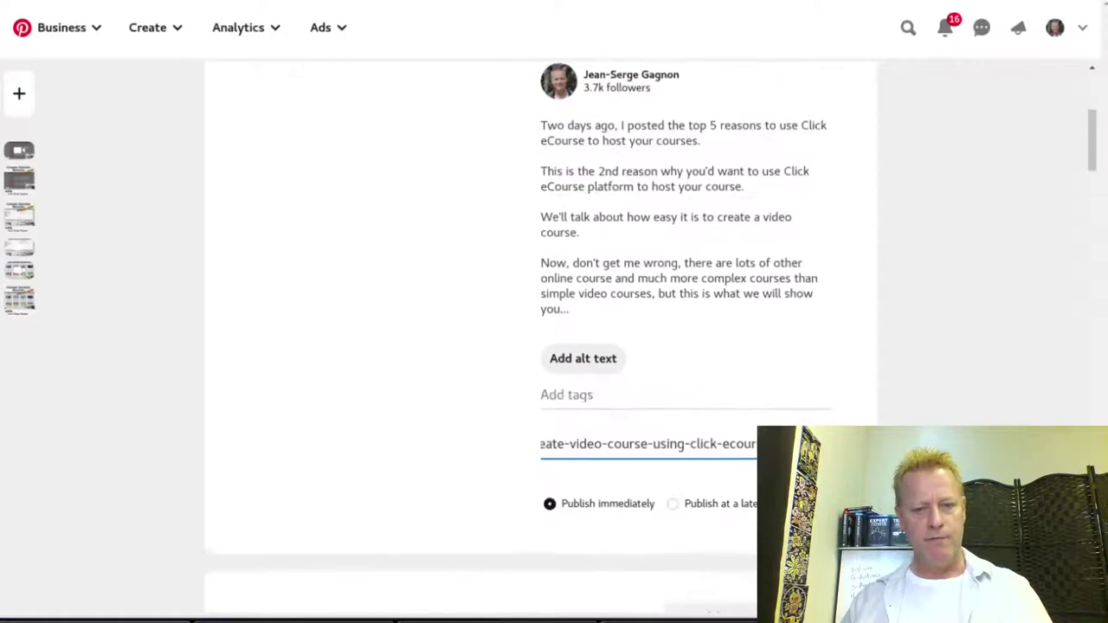
{"action": "scroll", "coordinate": [906, 312], "scroll_direction": "up", "scroll_amount": 5}
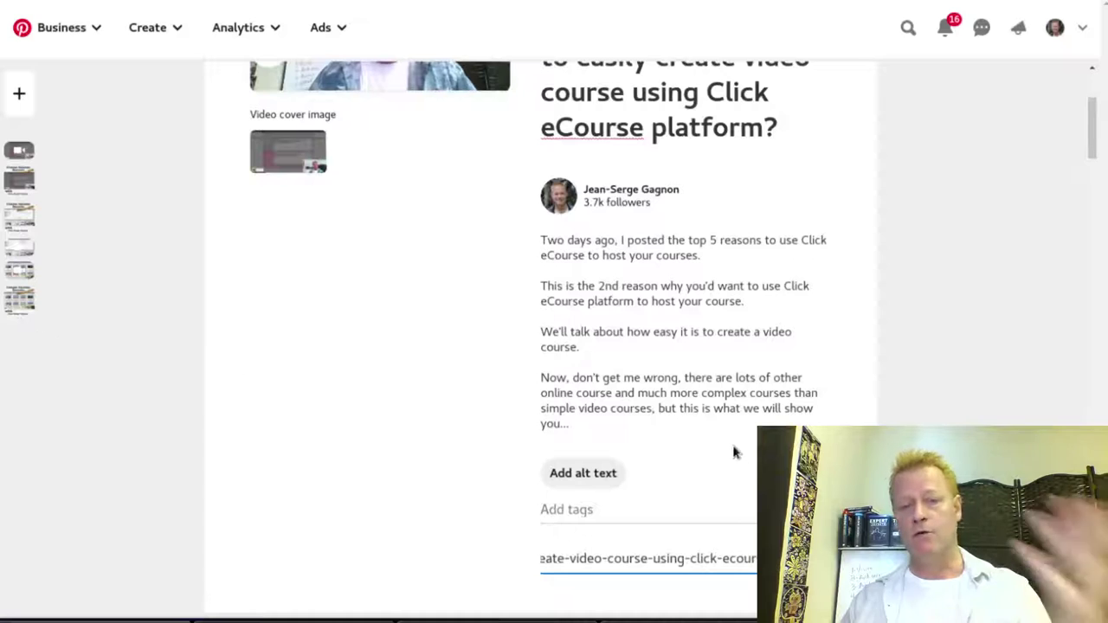
{"action": "left_click_drag", "start_coordinate": [1092, 107], "coordinate": [1092, 82]}
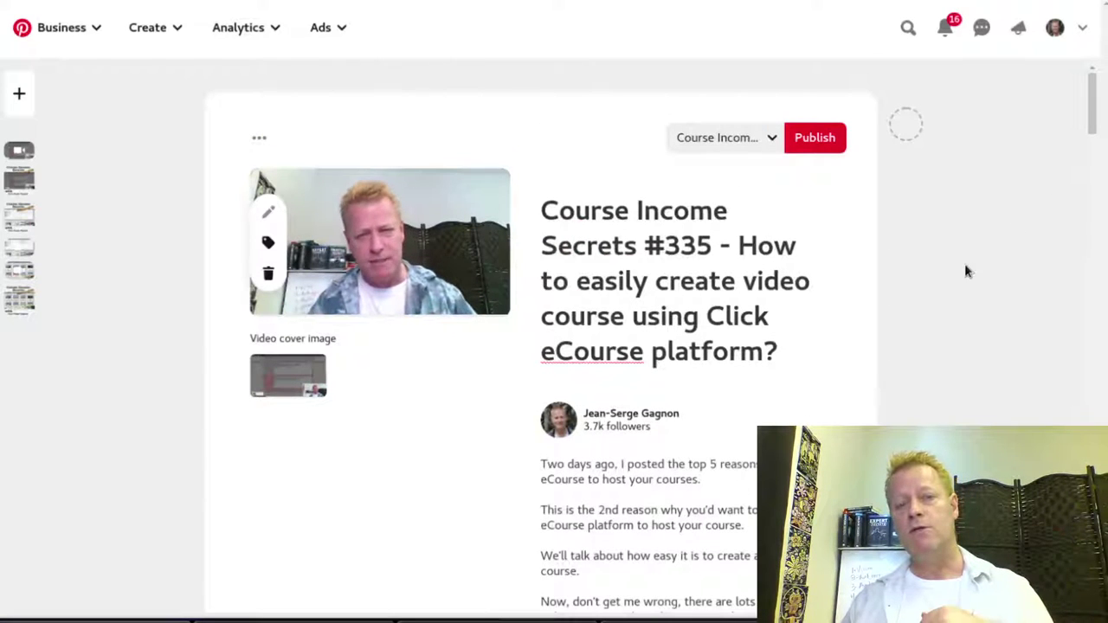
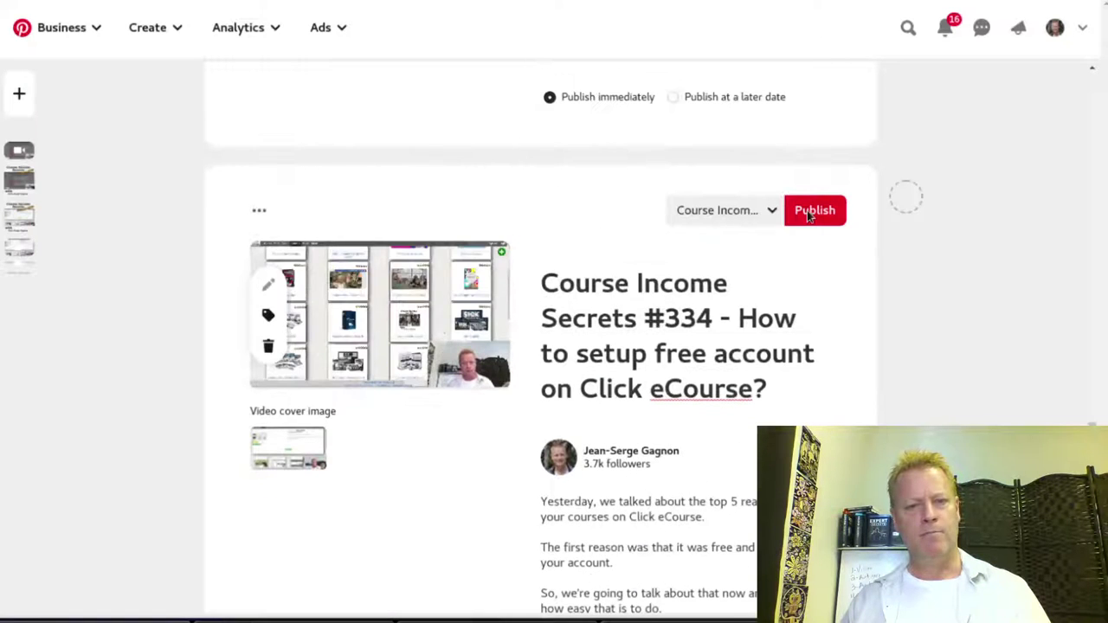
{"action": "left_click", "coordinate": [813, 224]}
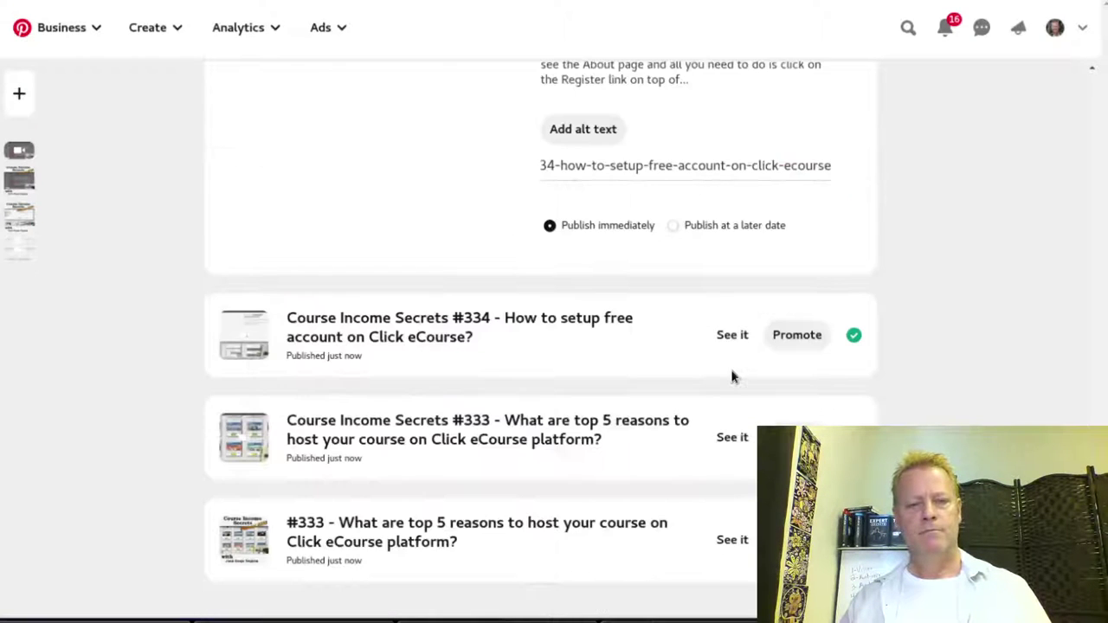
{"action": "scroll", "coordinate": [833, 316], "scroll_direction": "up", "scroll_amount": 2}
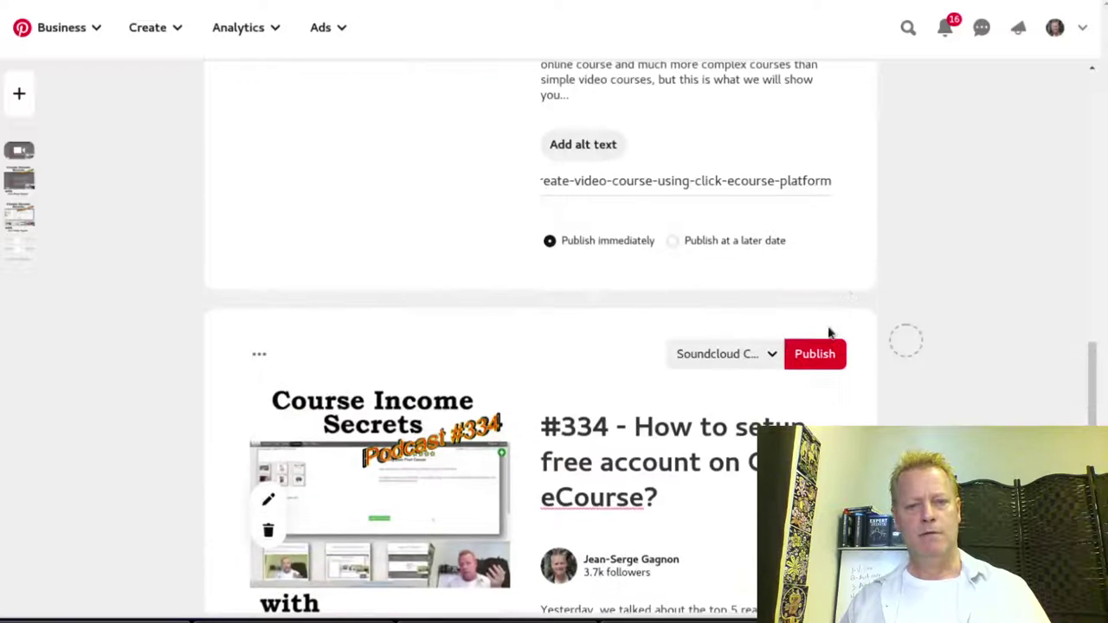
{"action": "left_click", "coordinate": [818, 358]}
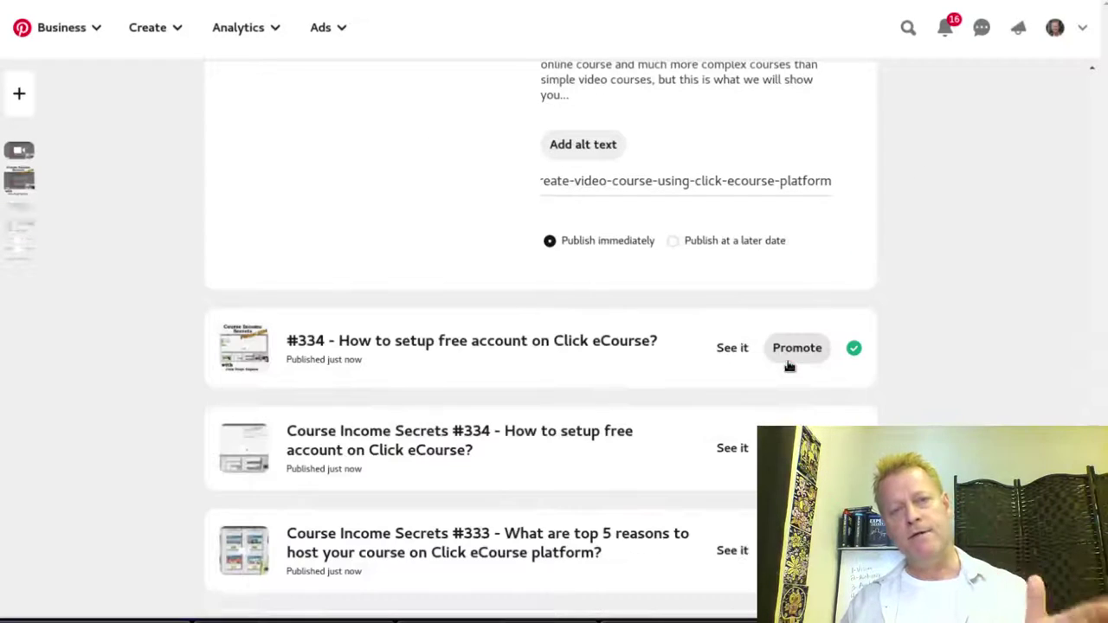
Publish the #335 "How to easily create video course using Click eCourse platform?" podcast and video pins, and check the published list.
{"action": "scroll", "coordinate": [787, 368], "scroll_direction": "up", "scroll_amount": 3}
{"action": "scroll", "coordinate": [786, 367], "scroll_direction": "up", "scroll_amount": 4}
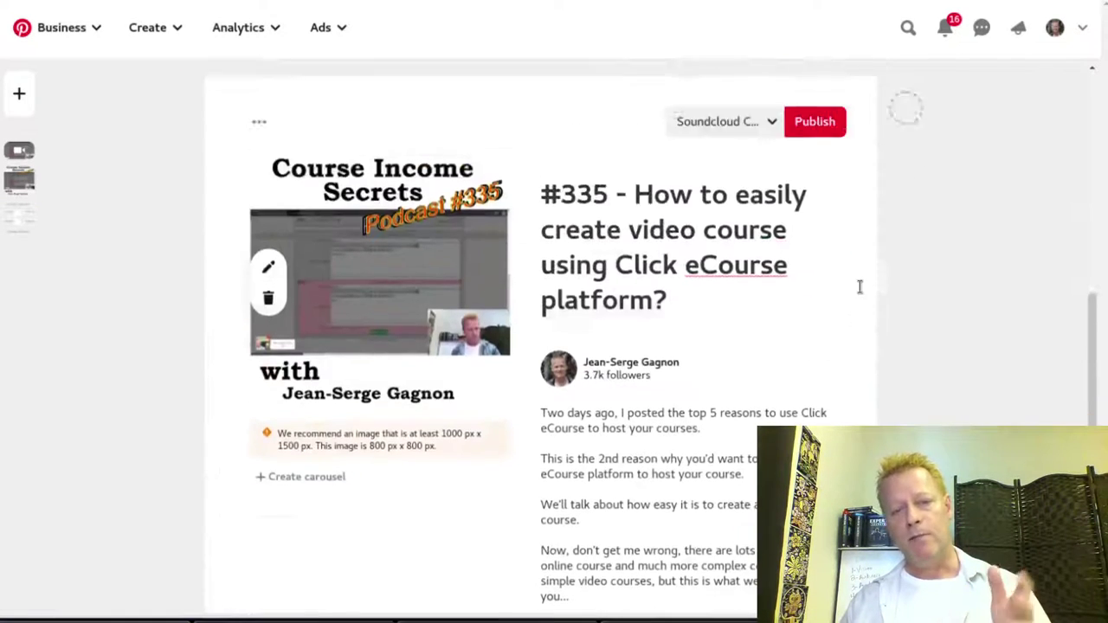
{"action": "left_click", "coordinate": [813, 238]}
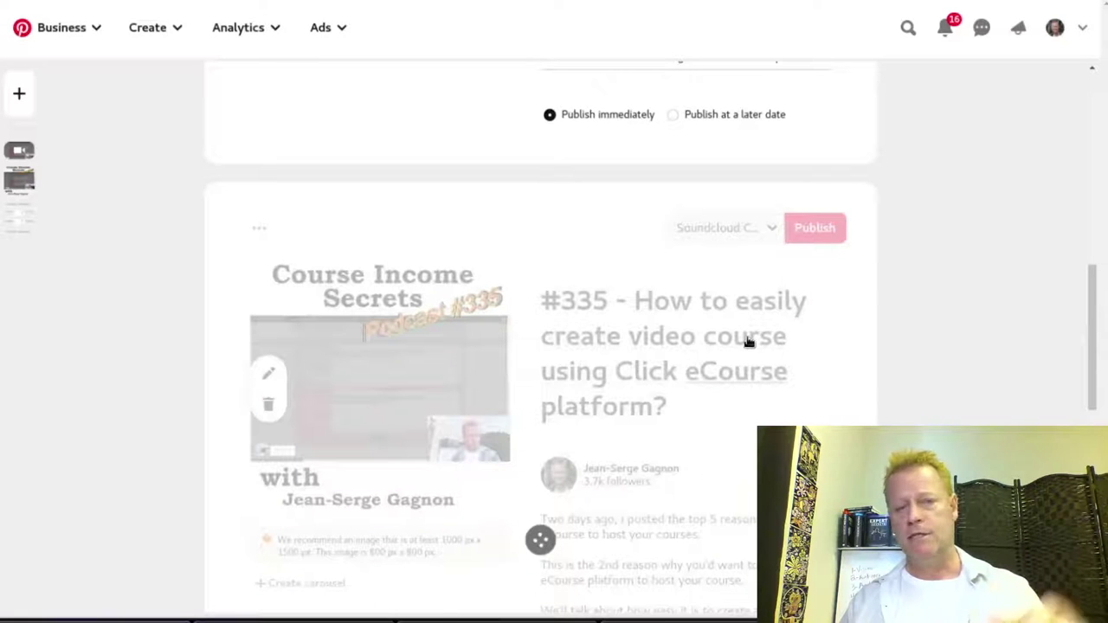
{"action": "scroll", "coordinate": [690, 375], "scroll_direction": "up", "scroll_amount": 7}
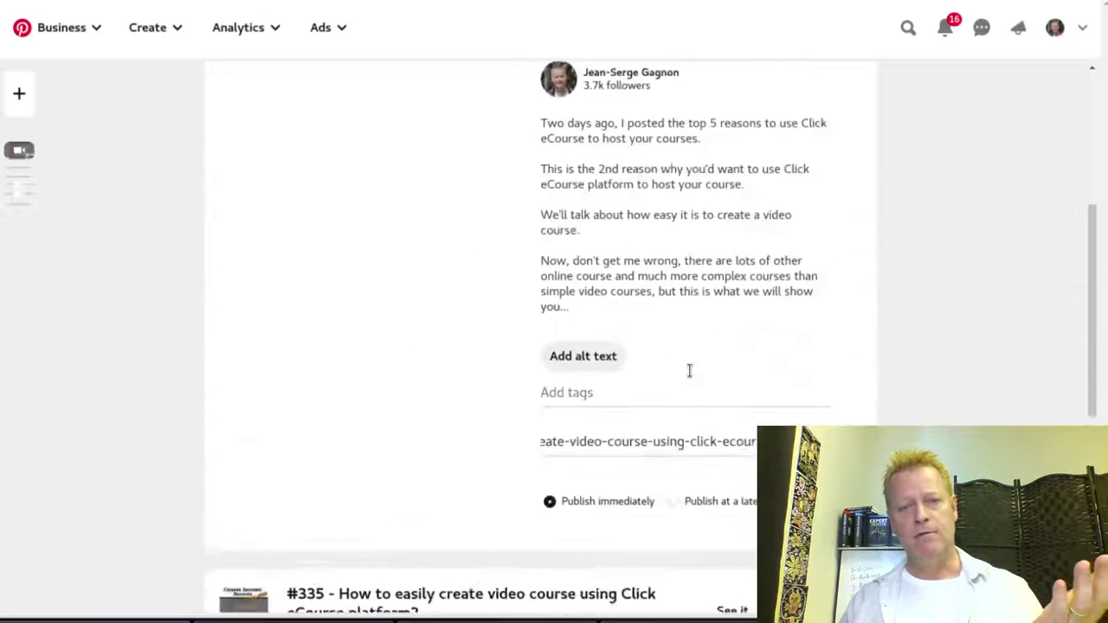
{"action": "scroll", "coordinate": [816, 321], "scroll_direction": "up", "scroll_amount": 2}
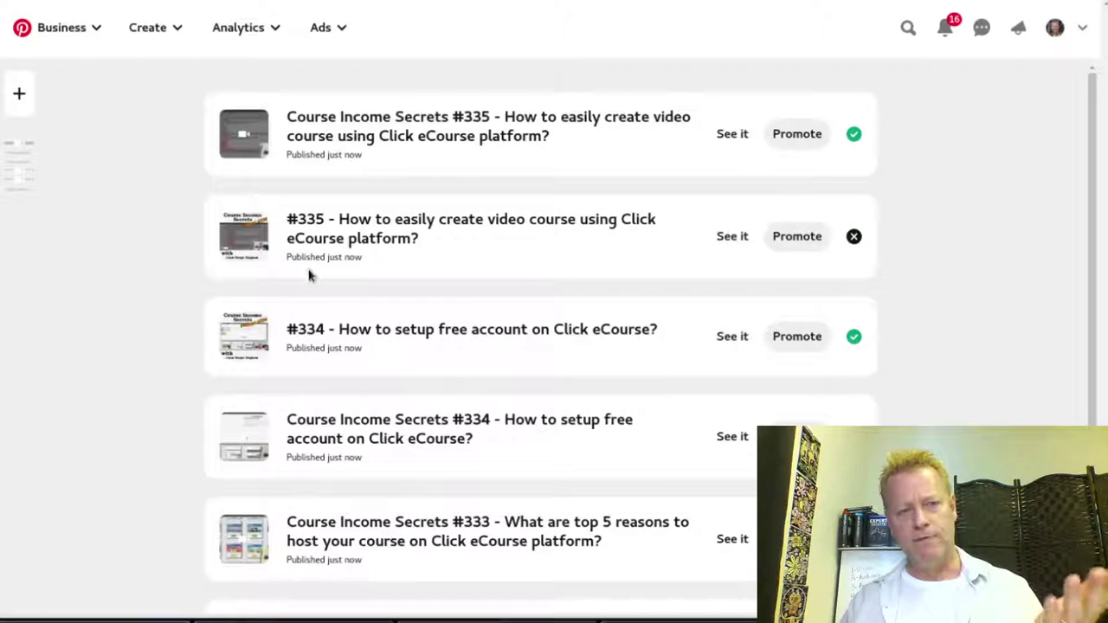
{"action": "scroll", "coordinate": [554, 425], "scroll_direction": "down", "scroll_amount": 1}
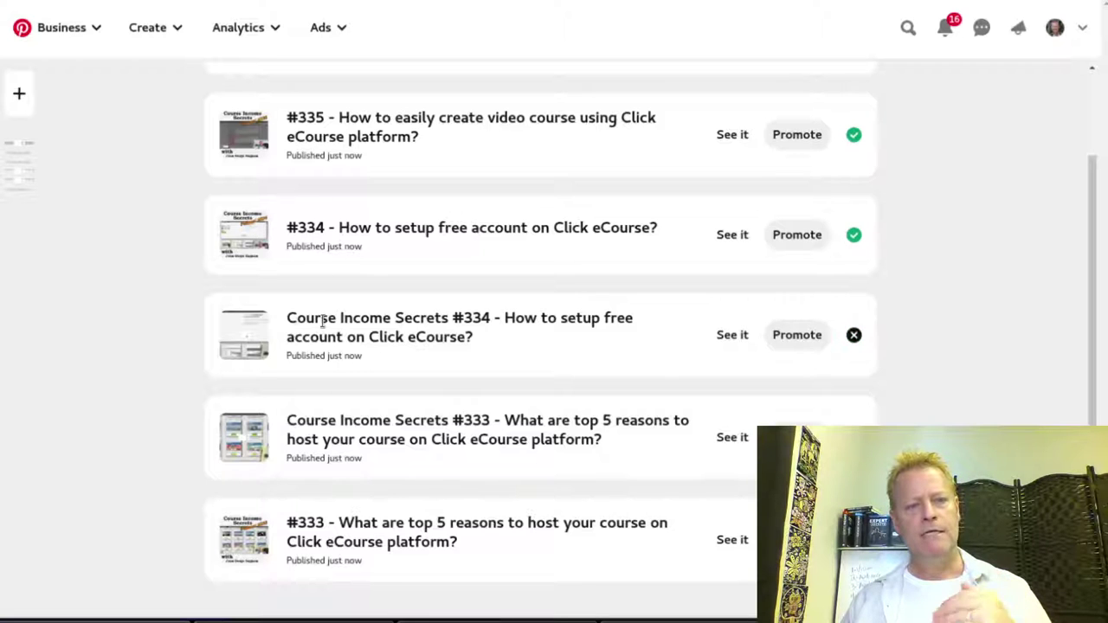
{"action": "scroll", "coordinate": [584, 443], "scroll_direction": "up", "scroll_amount": 2}
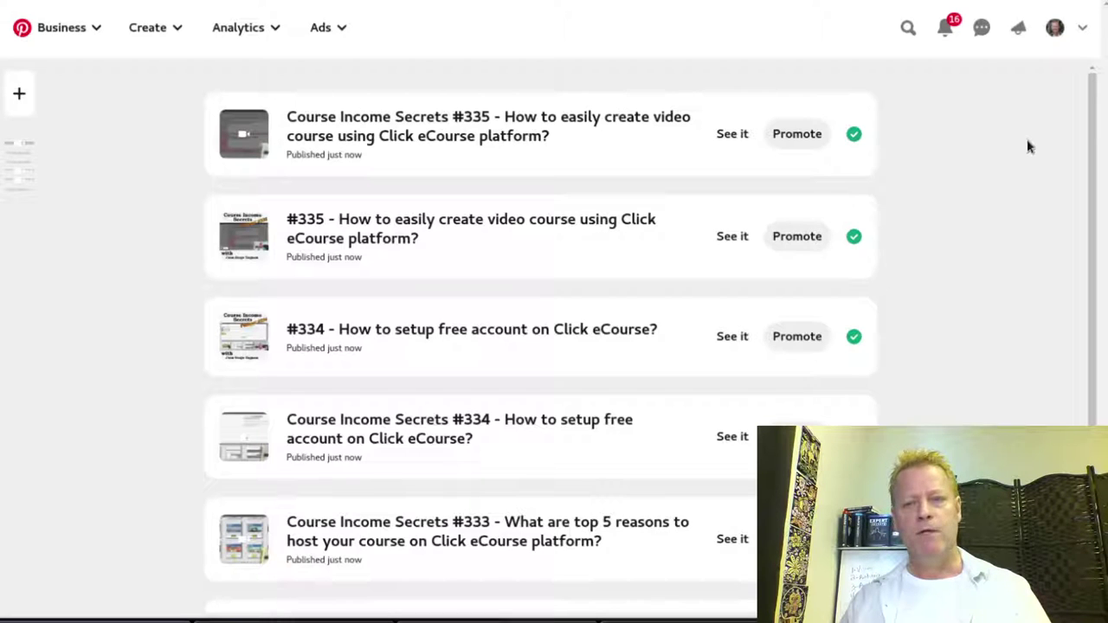
Open the profile page, start a new blank pin, and view its list of available boards.
{"action": "left_click", "coordinate": [1056, 28]}
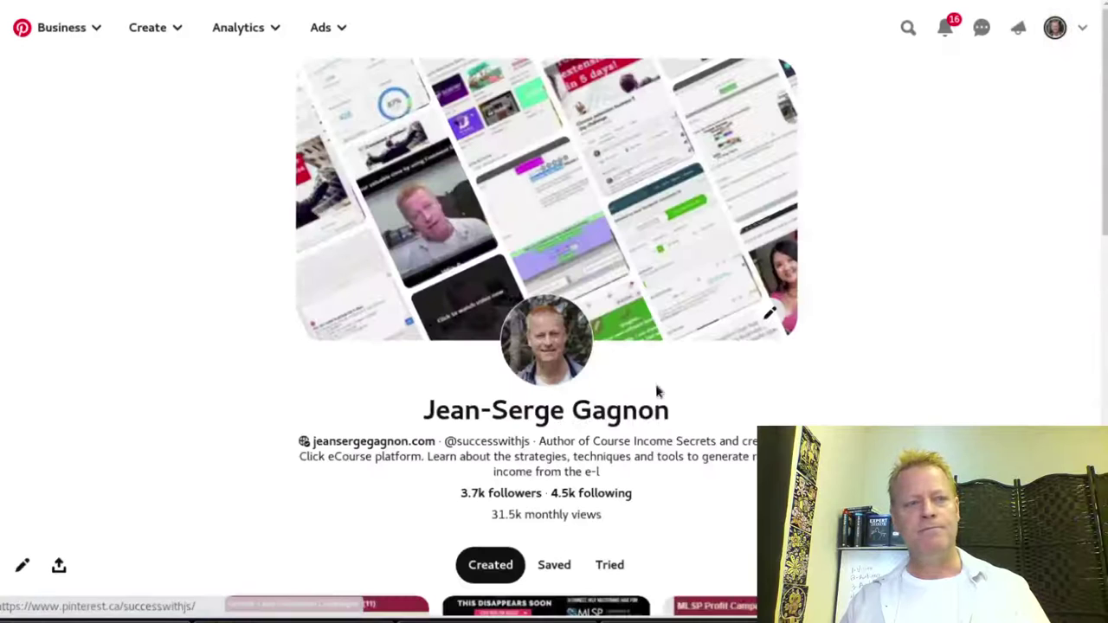
{"action": "left_click", "coordinate": [150, 28]}
{"action": "left_click", "coordinate": [139, 74]}
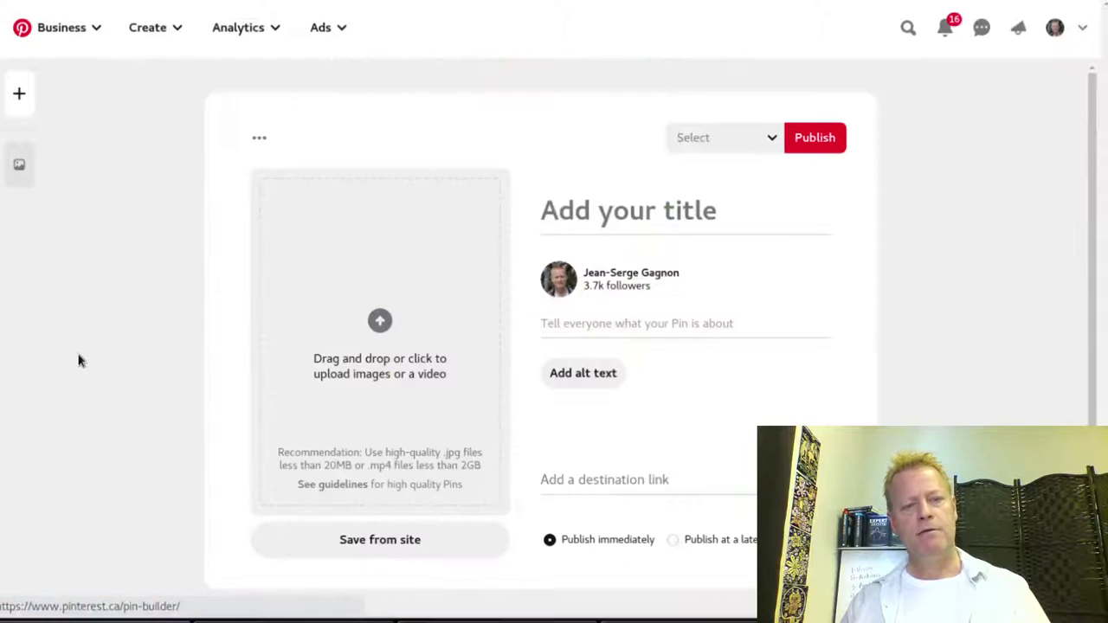
{"action": "left_click", "coordinate": [727, 141]}
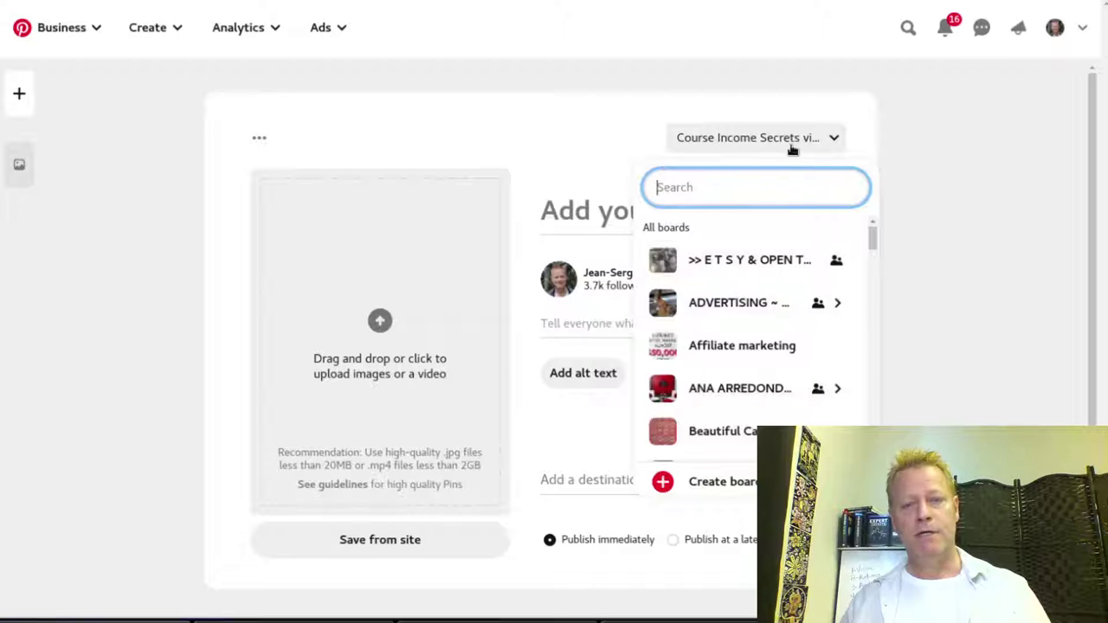
{"action": "left_click", "coordinate": [973, 283]}
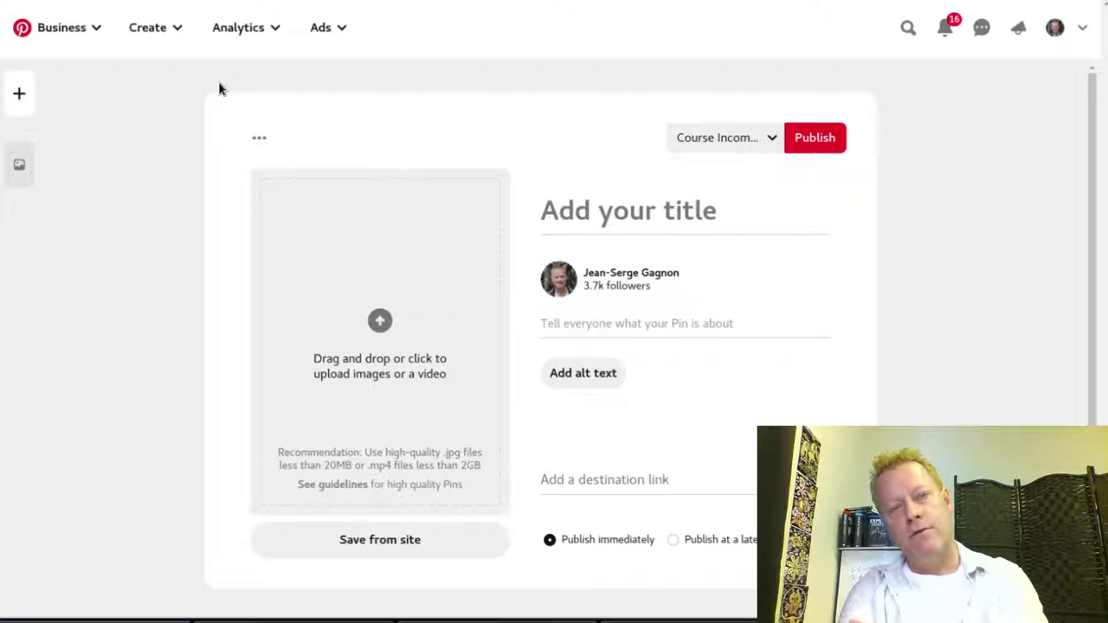
Open the home feed and browse the suggested pins for content to share.
{"action": "left_click", "coordinate": [69, 31]}
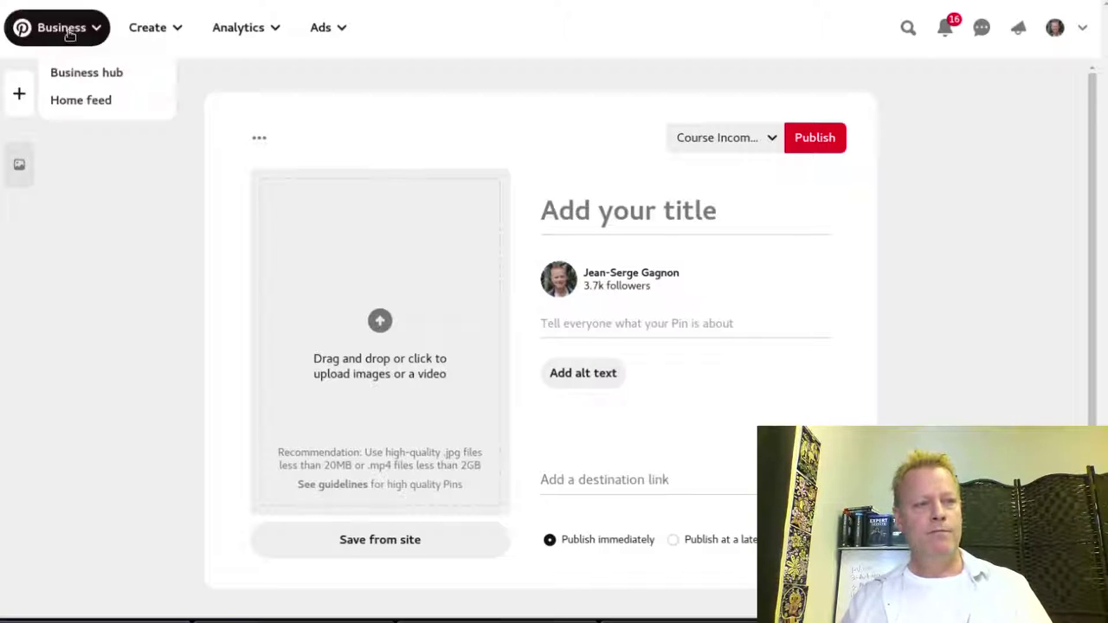
{"action": "left_click", "coordinate": [94, 102]}
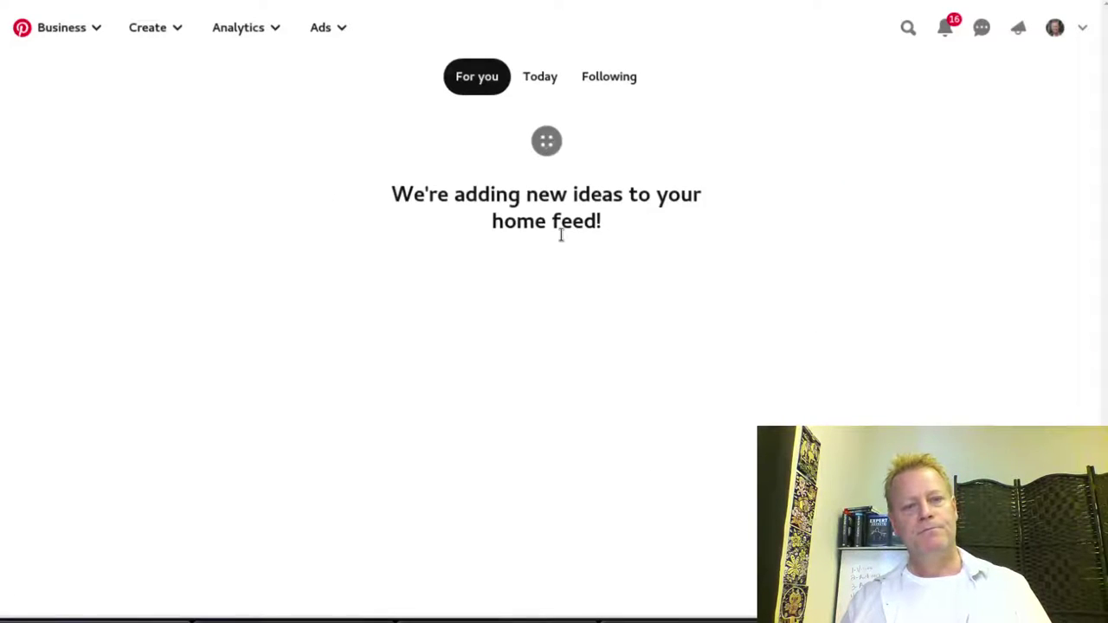
{"action": "scroll", "coordinate": [735, 311], "scroll_direction": "down", "scroll_amount": 3}
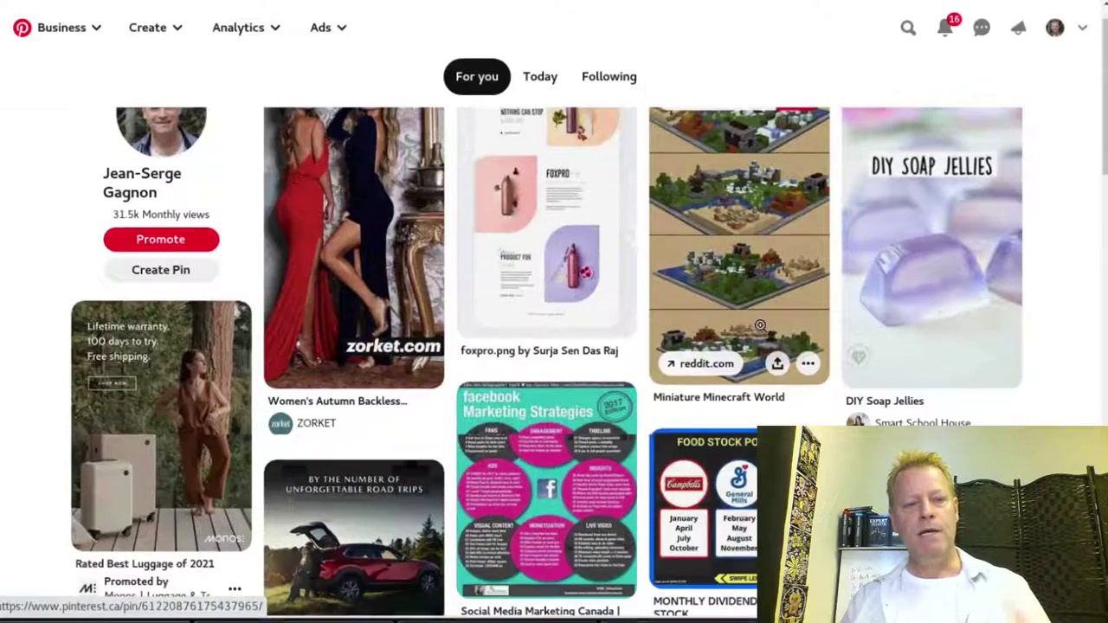
{"action": "scroll", "coordinate": [760, 320], "scroll_direction": "down", "scroll_amount": 6}
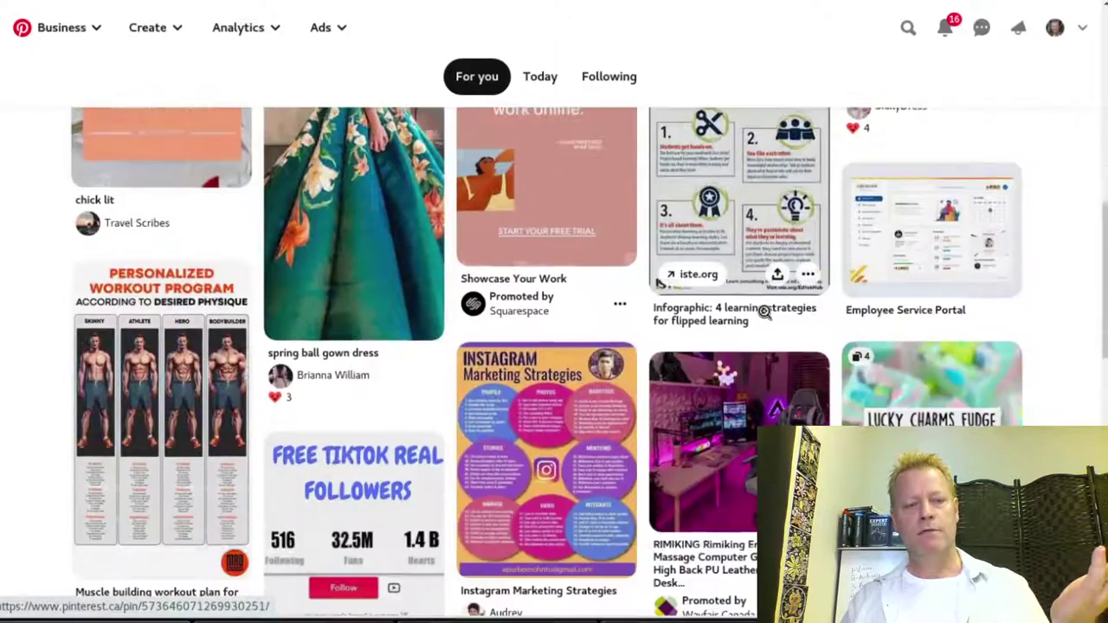
{"action": "scroll", "coordinate": [763, 311], "scroll_direction": "down", "scroll_amount": 2}
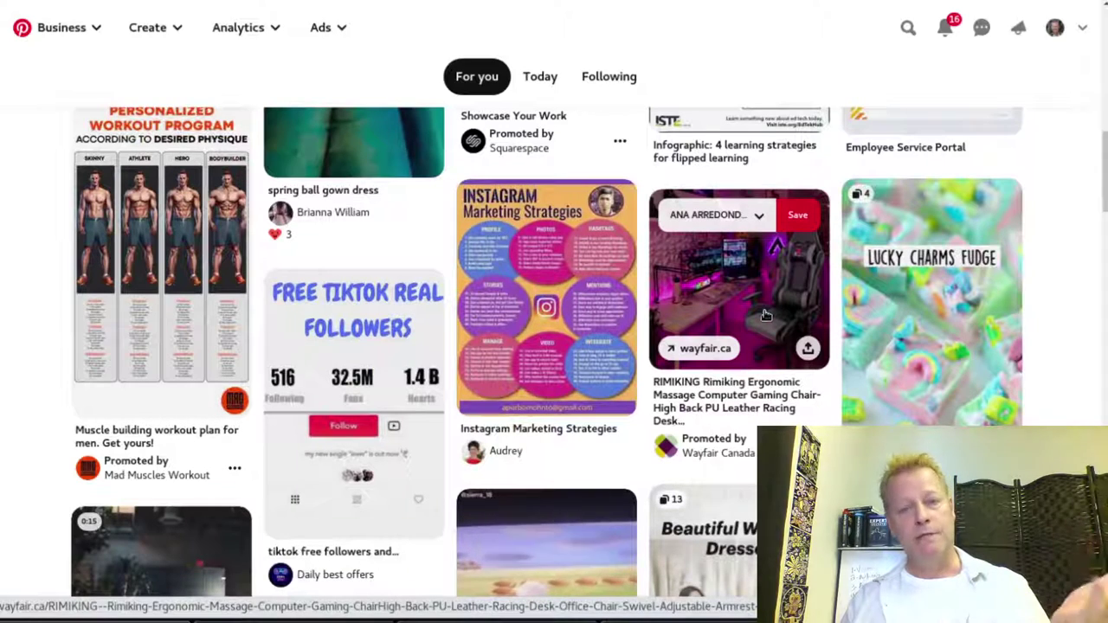
{"action": "scroll", "coordinate": [812, 322], "scroll_direction": "down", "scroll_amount": 4}
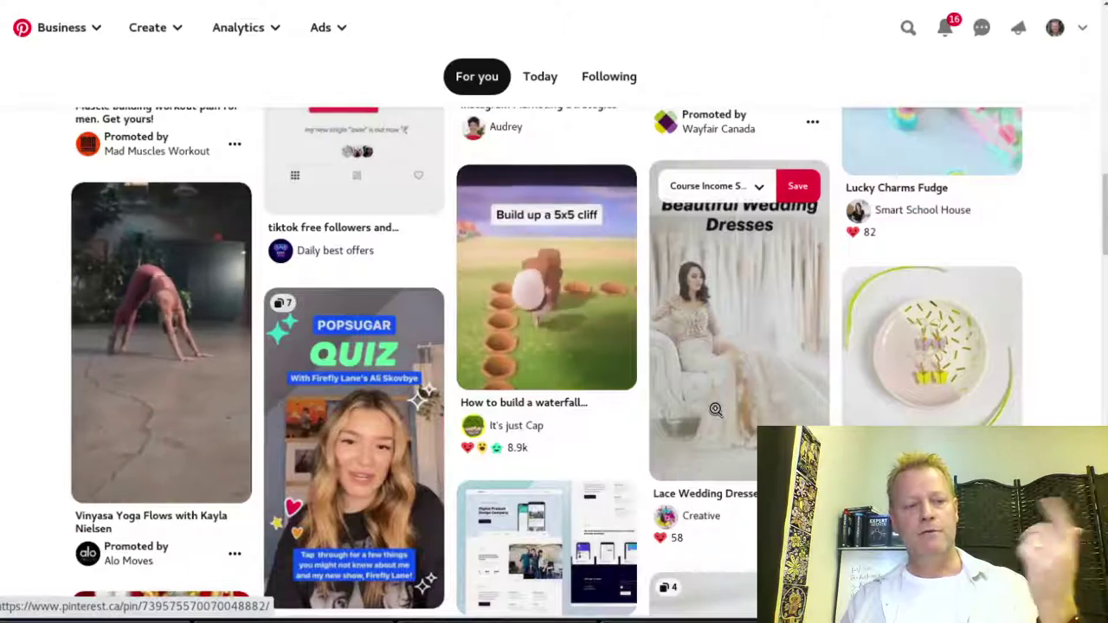
{"action": "scroll", "coordinate": [715, 408], "scroll_direction": "down", "scroll_amount": 5}
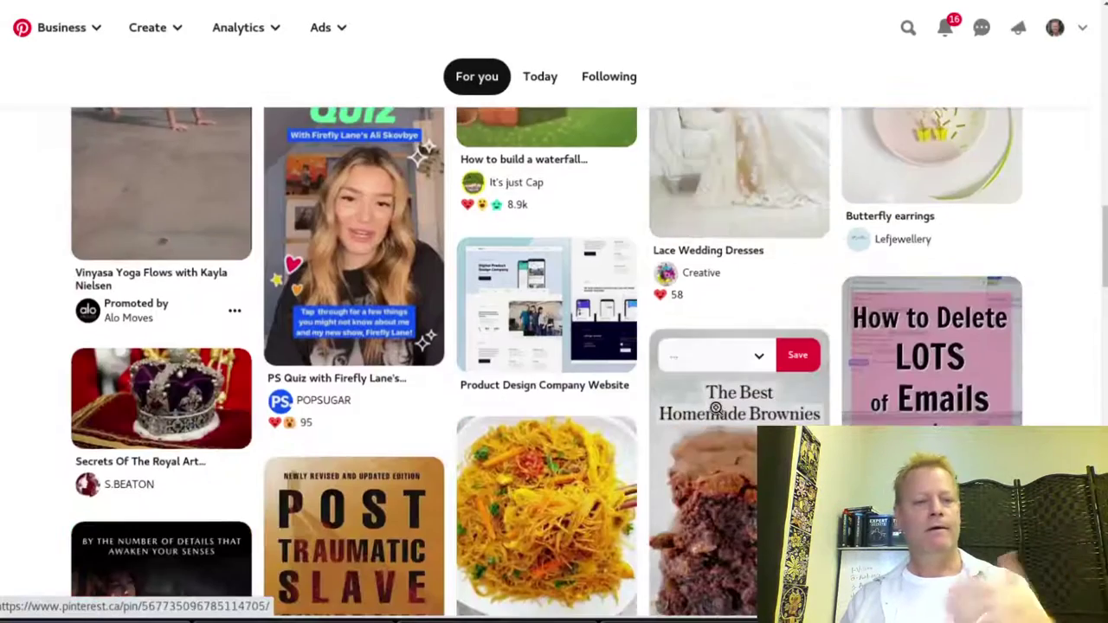
{"action": "scroll", "coordinate": [715, 409], "scroll_direction": "down", "scroll_amount": 4}
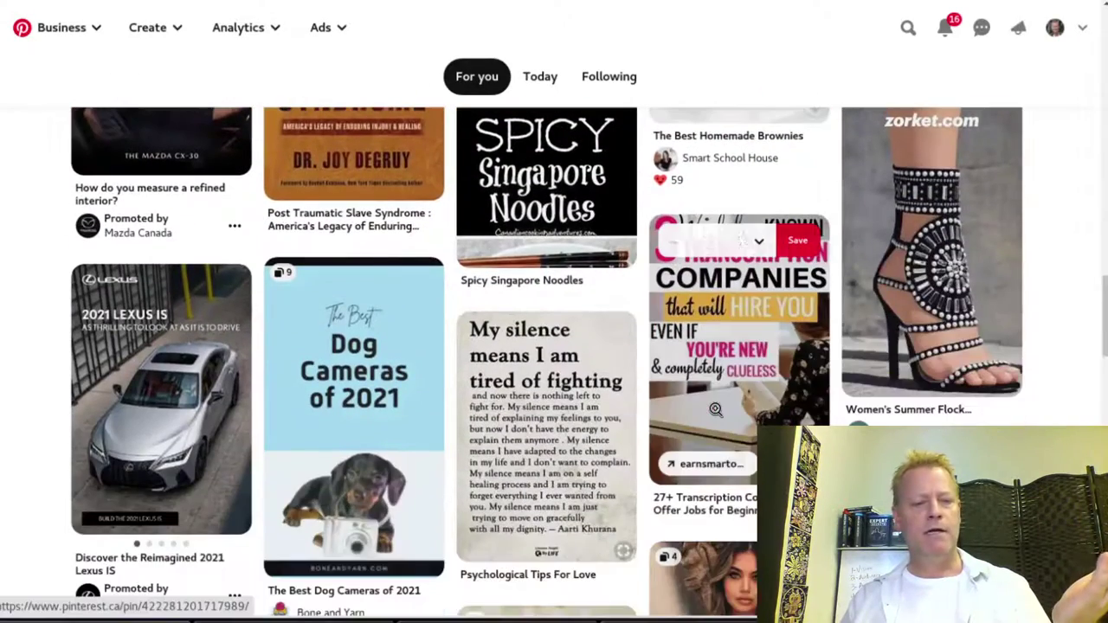
{"action": "scroll", "coordinate": [715, 409], "scroll_direction": "up", "scroll_amount": 4}
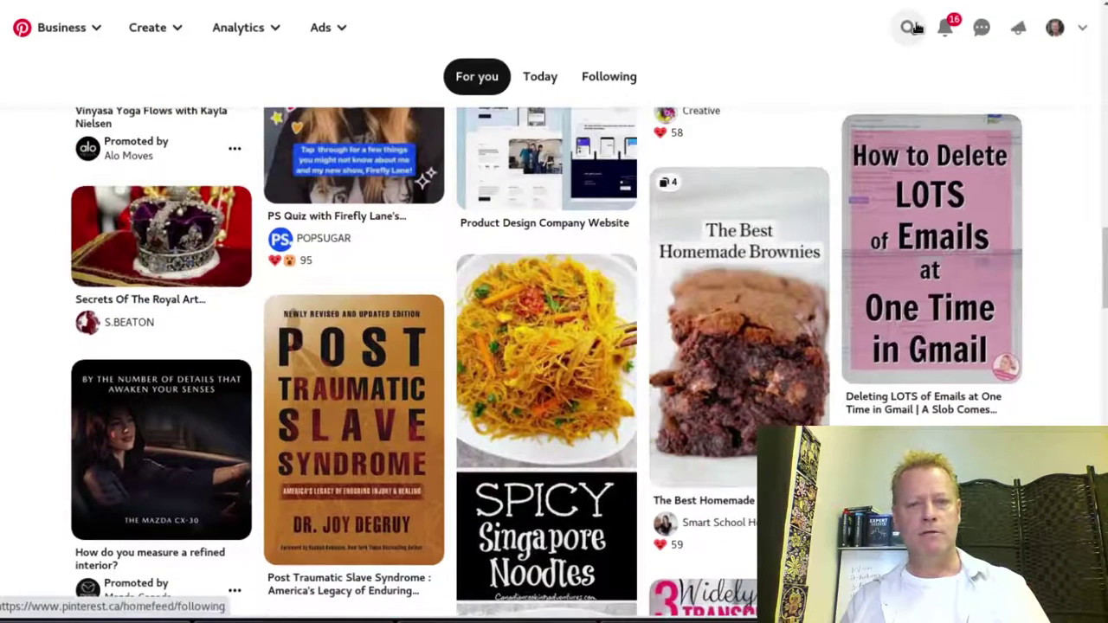
Search for pins about "blogging success online".
{"action": "left_click", "coordinate": [543, 34]}
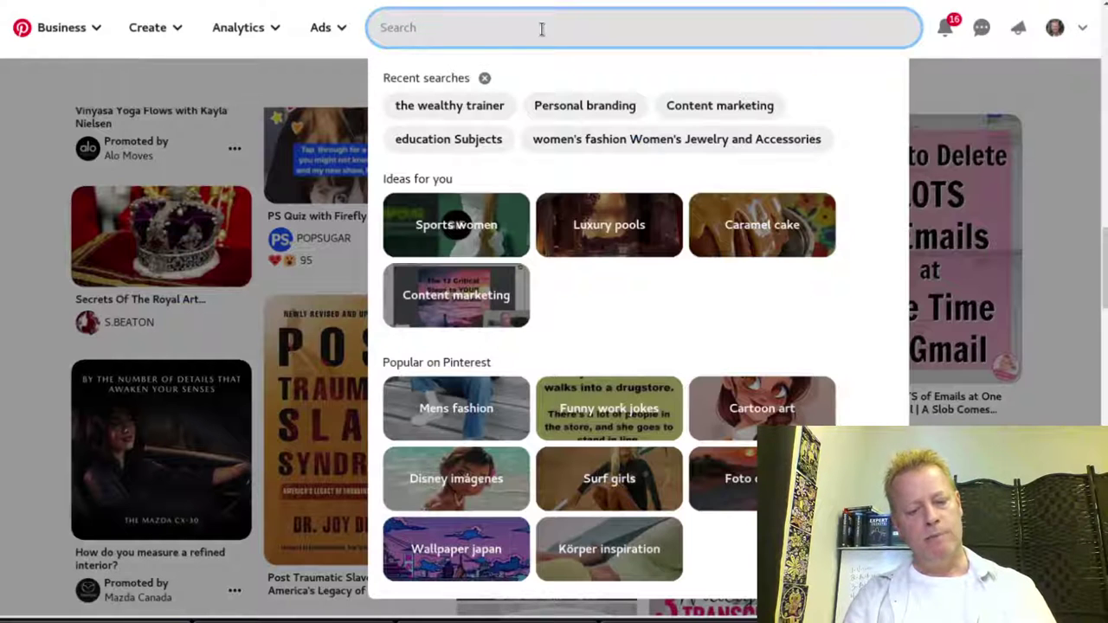
{"action": "type", "text": "b"}
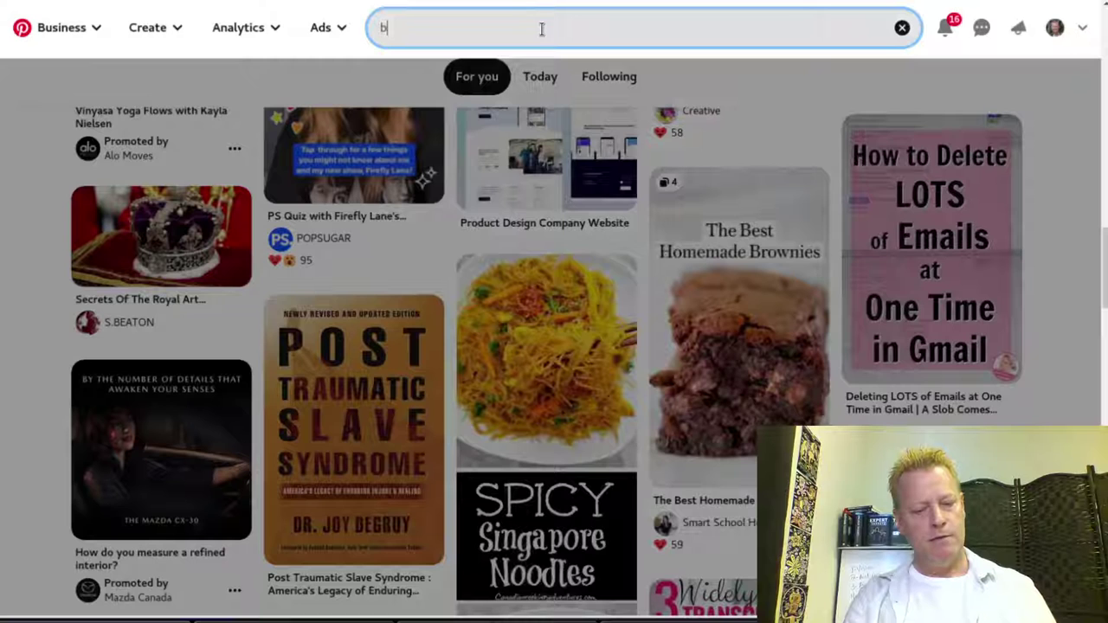
{"action": "type", "text": "logging "}
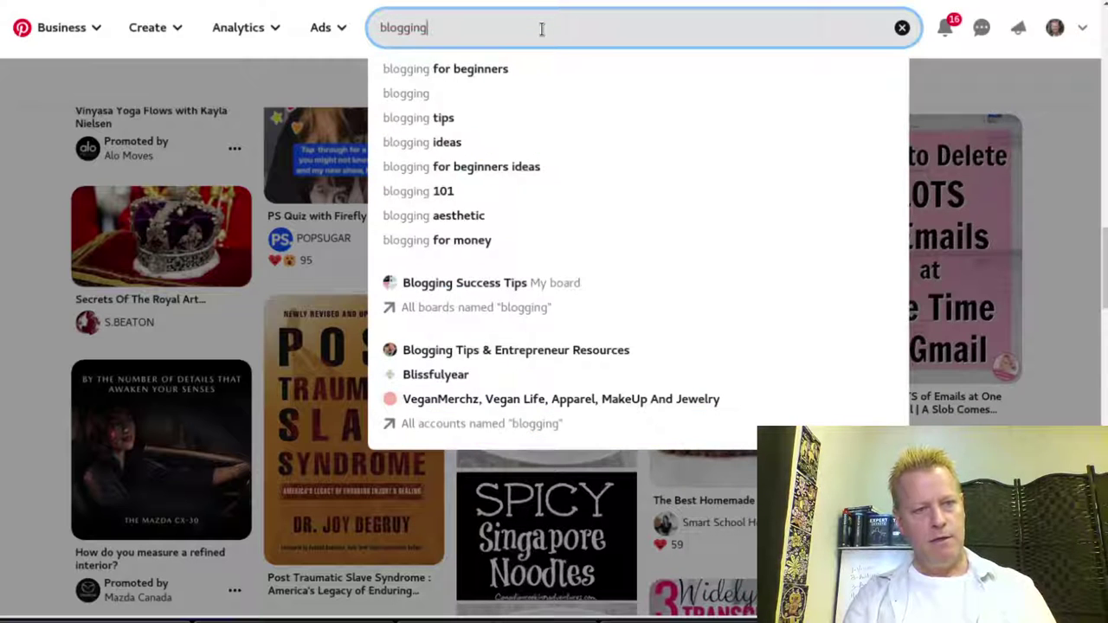
{"action": "type", "text": "succes onl"}
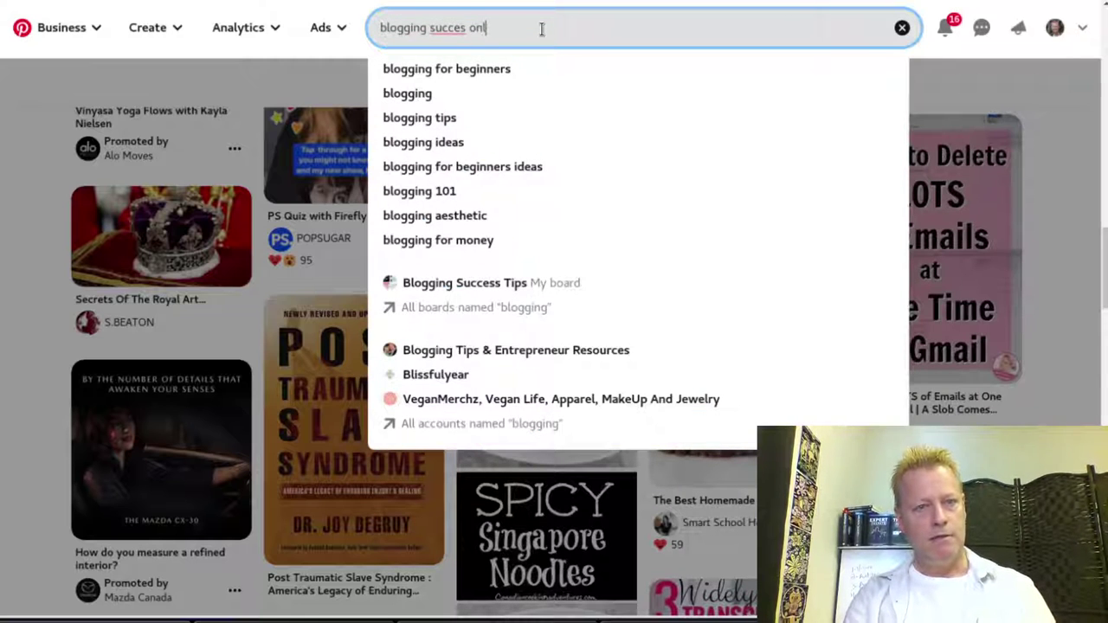
{"action": "key", "text": "BackSpace"}
{"action": "key", "text": "BackSpace"}
{"action": "key", "text": "BackSpace"}
{"action": "type", "text": "s online"}
{"action": "key", "text": "Return"}
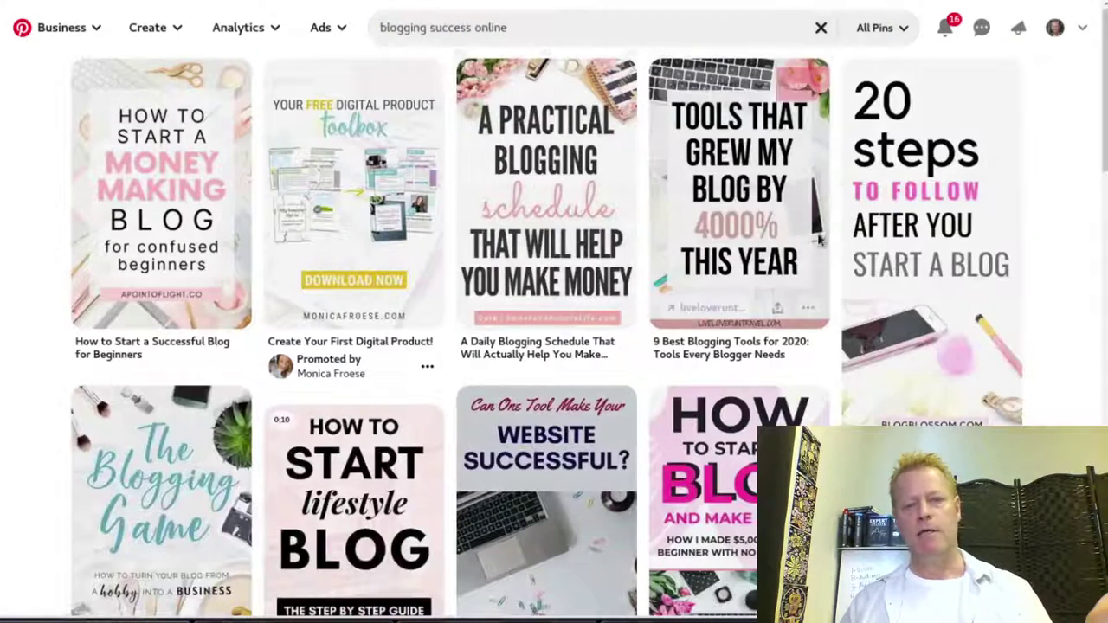
Open the "How To Start a Blog And Make Money" pin from the results and save it to the Blogging Success Tips board.
{"action": "scroll", "coordinate": [519, 216], "scroll_direction": "down", "scroll_amount": 4}
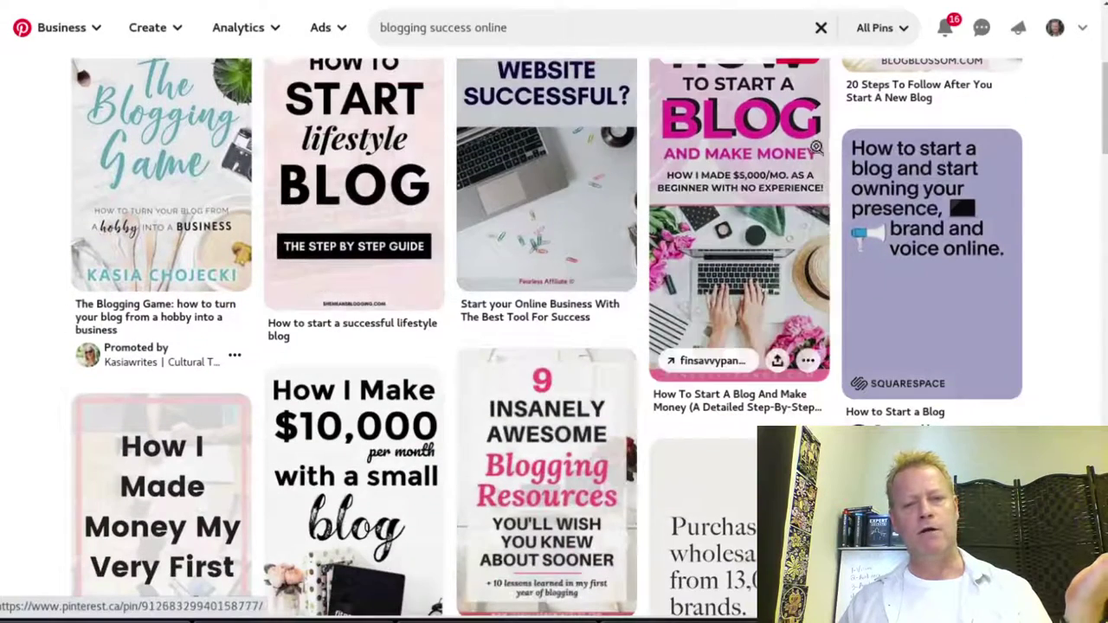
{"action": "left_click", "coordinate": [757, 239]}
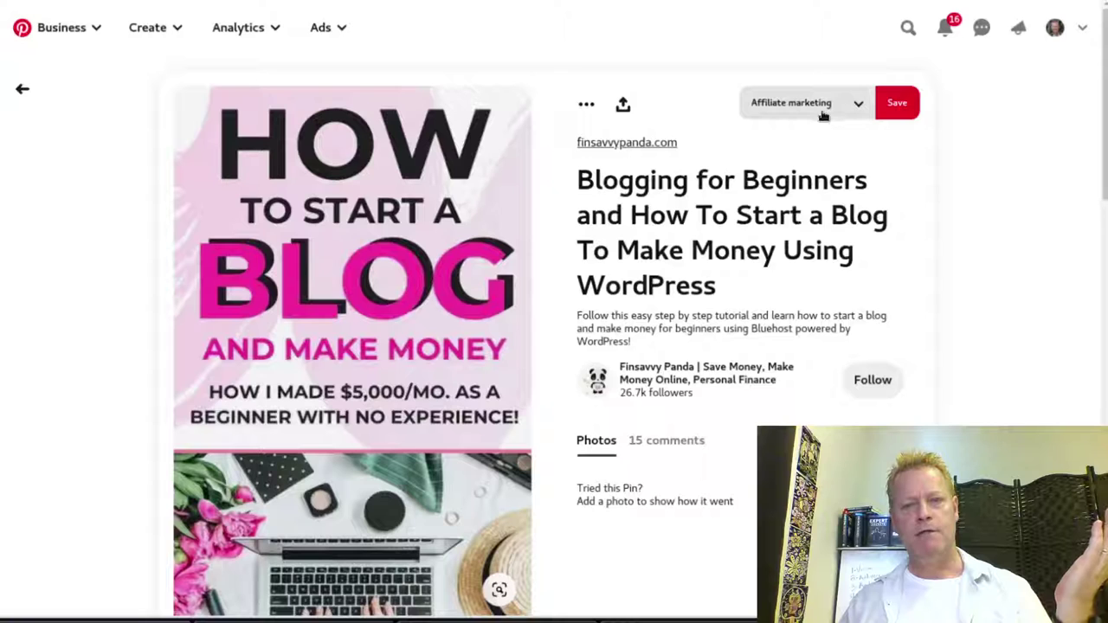
{"action": "left_click", "coordinate": [801, 103]}
{"action": "type", "text": "bloggin"}
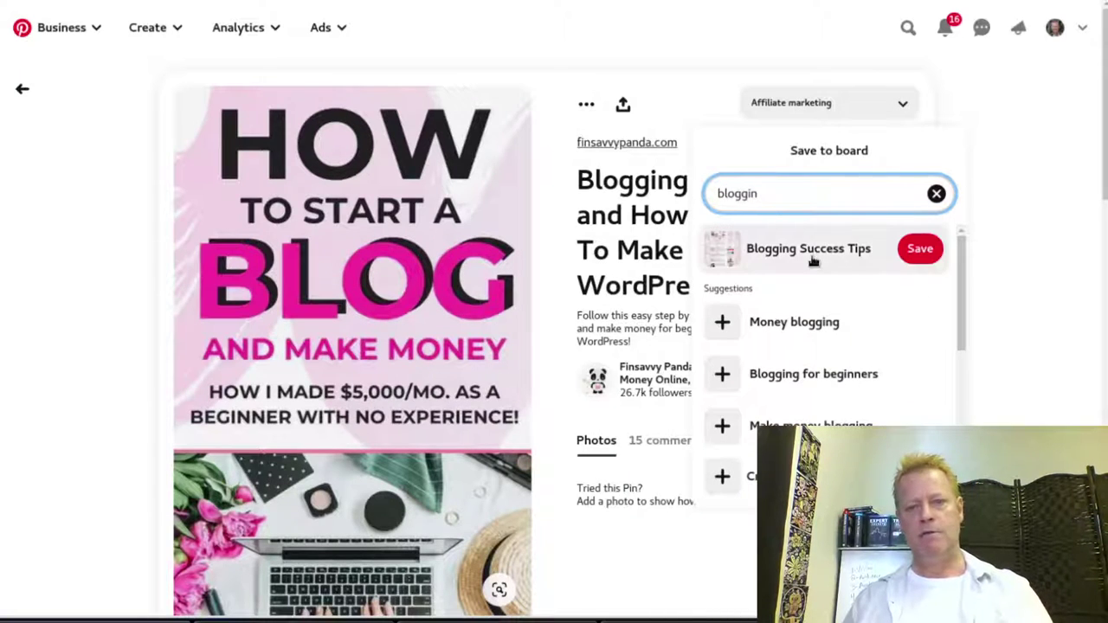
{"action": "left_click", "coordinate": [806, 251]}
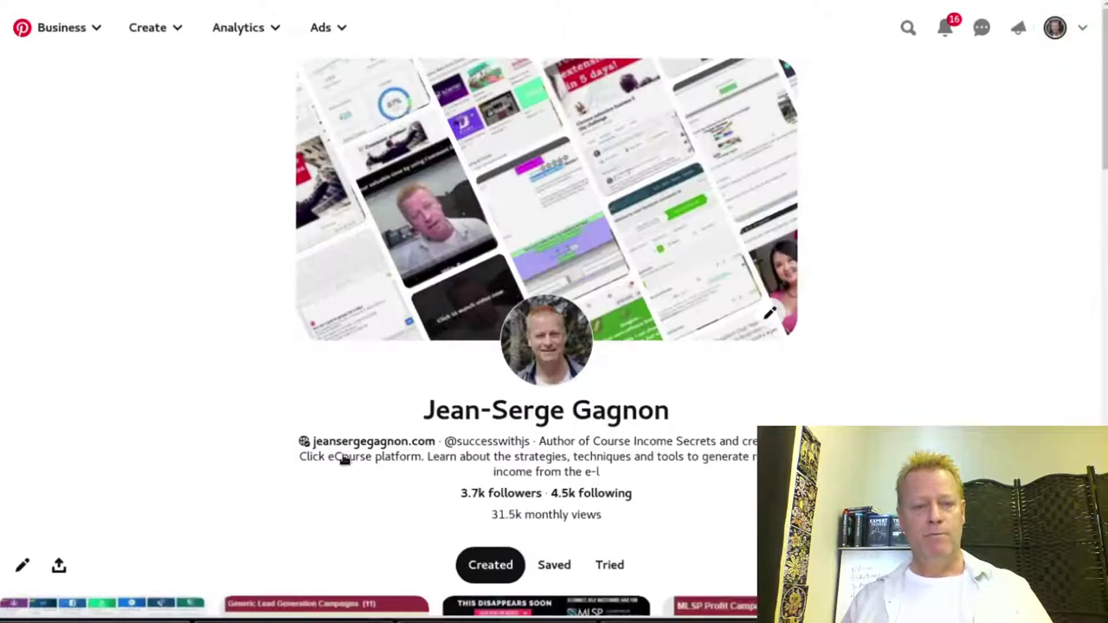
Refresh the profile page and look through the created pins, including the recent Course Income Secrets video and podcast pins.
{"action": "scroll", "coordinate": [345, 454], "scroll_direction": "down", "scroll_amount": 2}
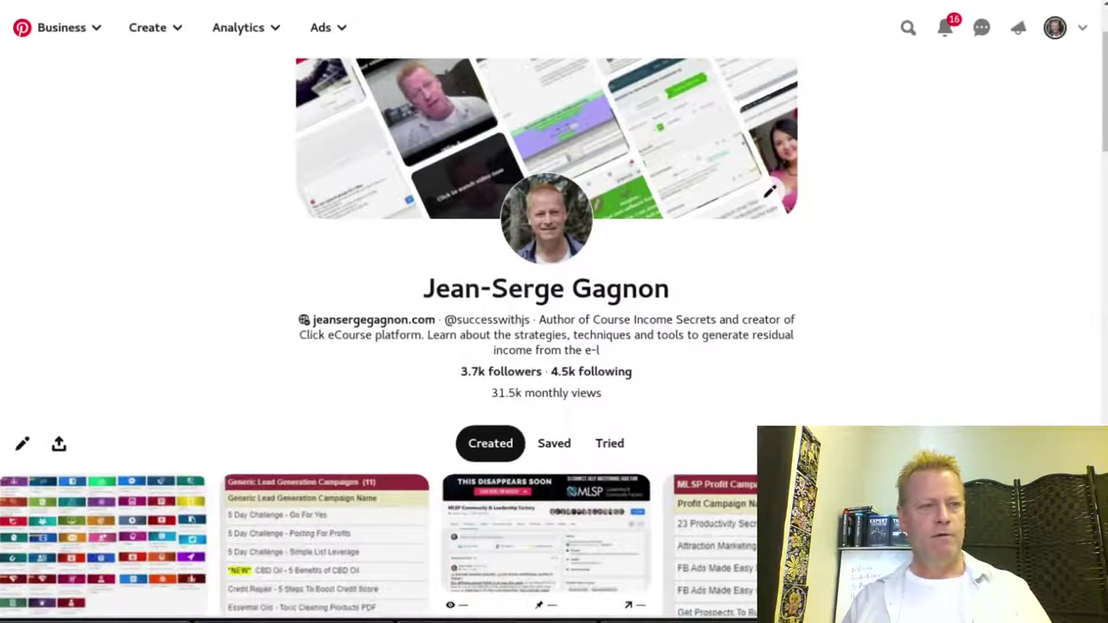
{"action": "left_click", "coordinate": [539, 130]}
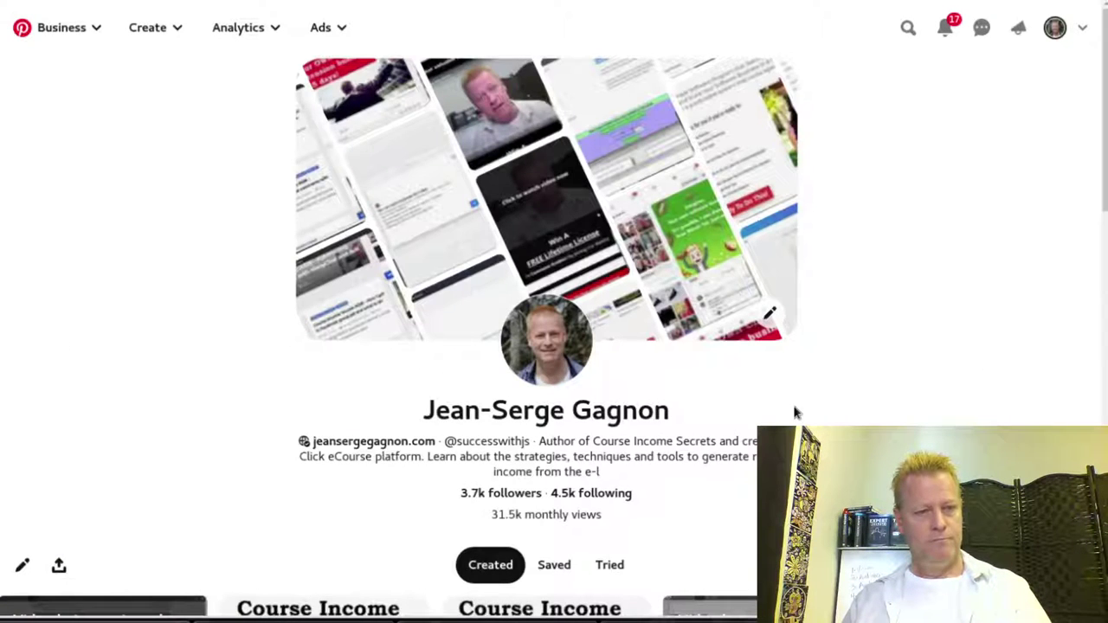
{"action": "scroll", "coordinate": [793, 408], "scroll_direction": "down", "scroll_amount": 3}
{"action": "scroll", "coordinate": [733, 410], "scroll_direction": "down", "scroll_amount": 2}
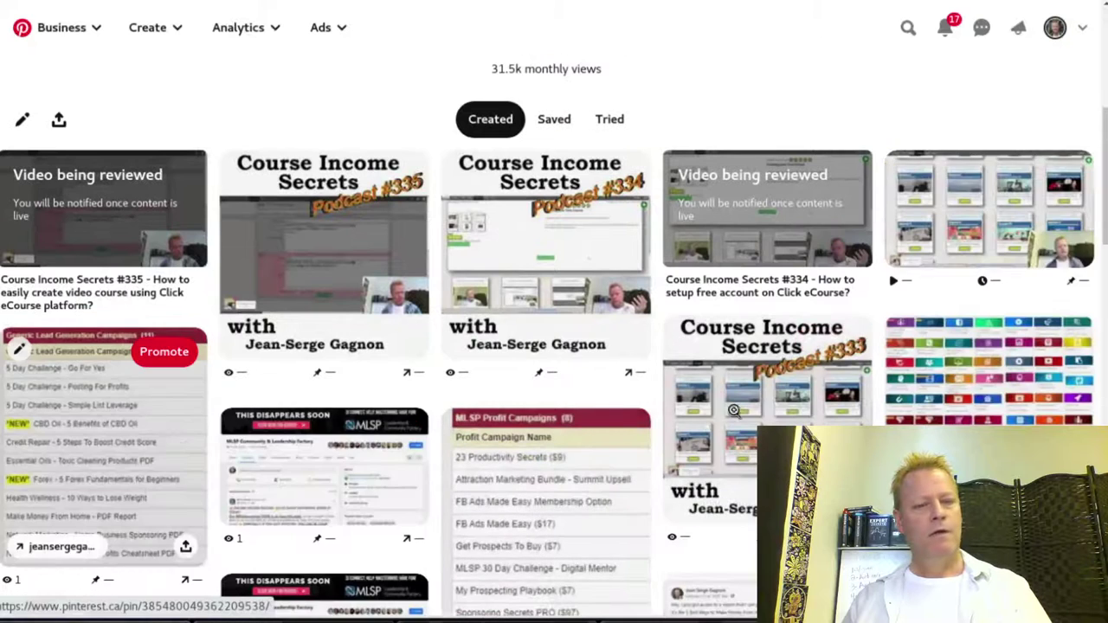
{"action": "scroll", "coordinate": [718, 428], "scroll_direction": "down", "scroll_amount": 8}
{"action": "scroll", "coordinate": [706, 441], "scroll_direction": "up", "scroll_amount": 12}
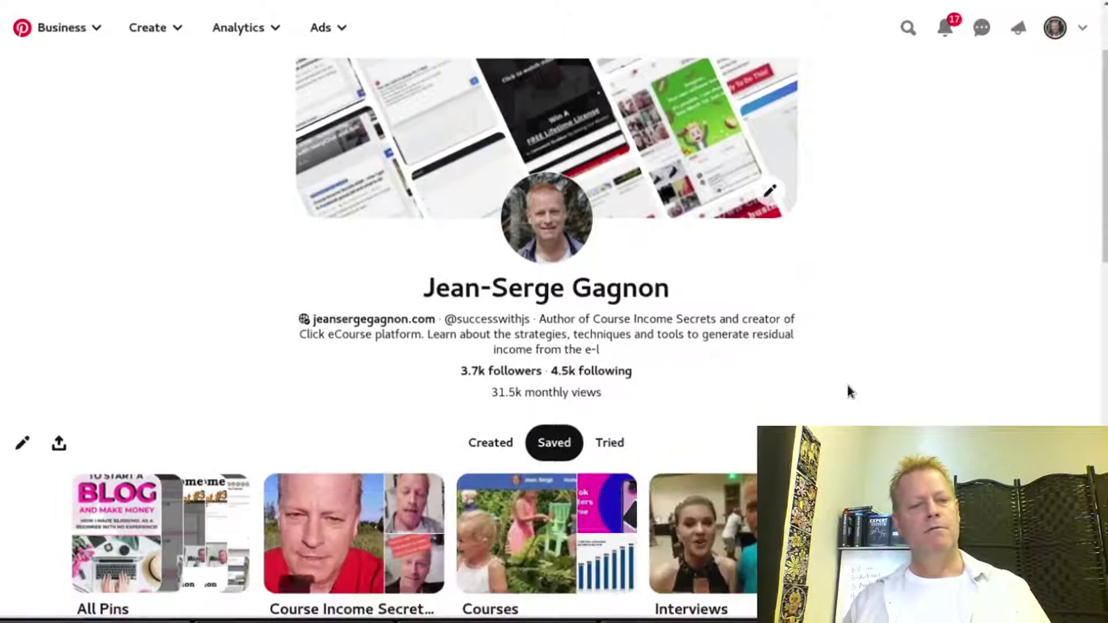
Browse the saved boards on the profile to review their topics.
{"action": "scroll", "coordinate": [847, 391], "scroll_direction": "down", "scroll_amount": 2}
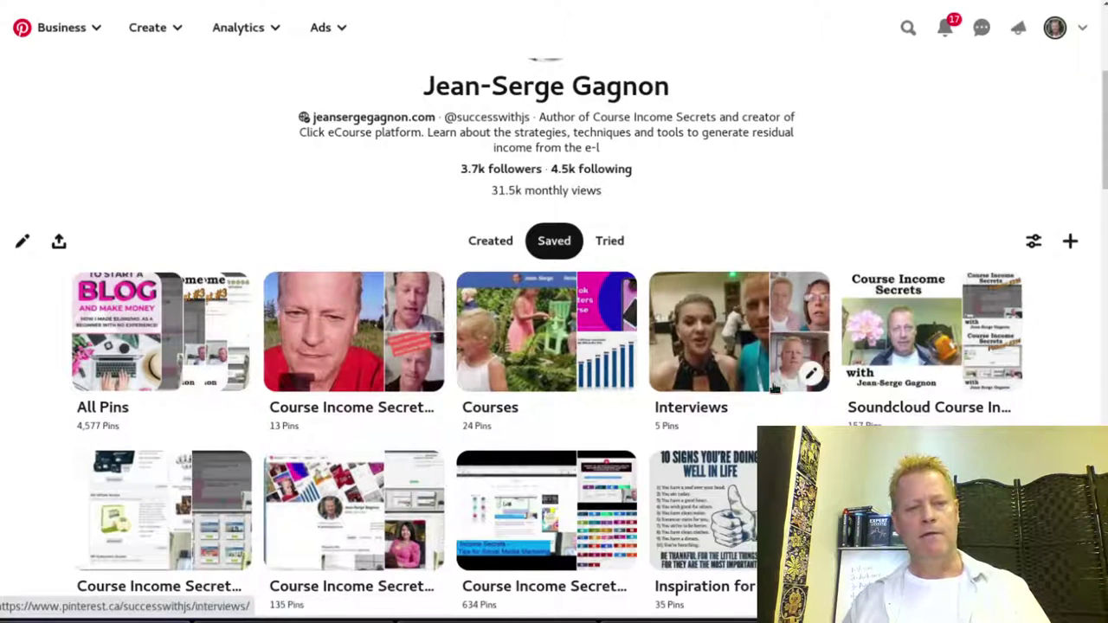
{"action": "scroll", "coordinate": [916, 422], "scroll_direction": "down", "scroll_amount": 2}
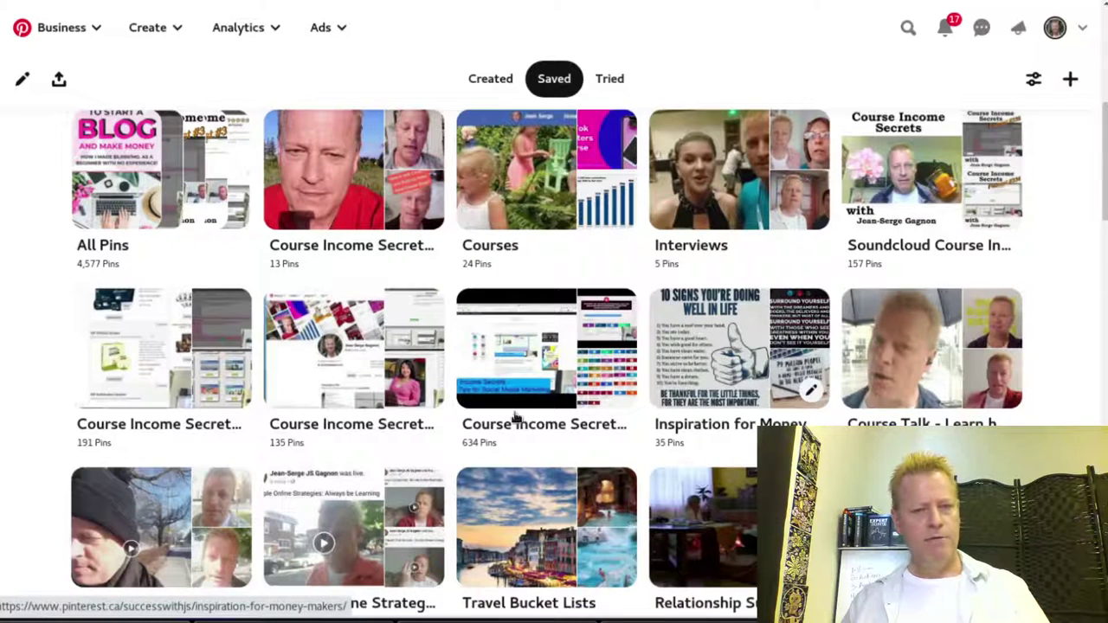
{"action": "scroll", "coordinate": [355, 433], "scroll_direction": "down", "scroll_amount": 2}
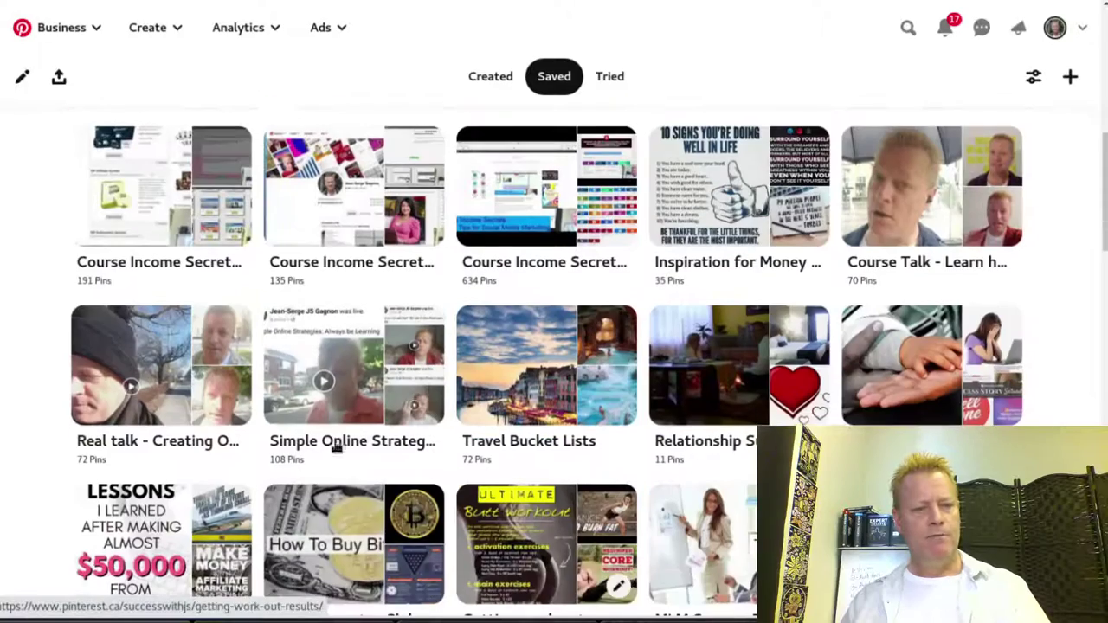
{"action": "scroll", "coordinate": [689, 501], "scroll_direction": "down", "scroll_amount": 4}
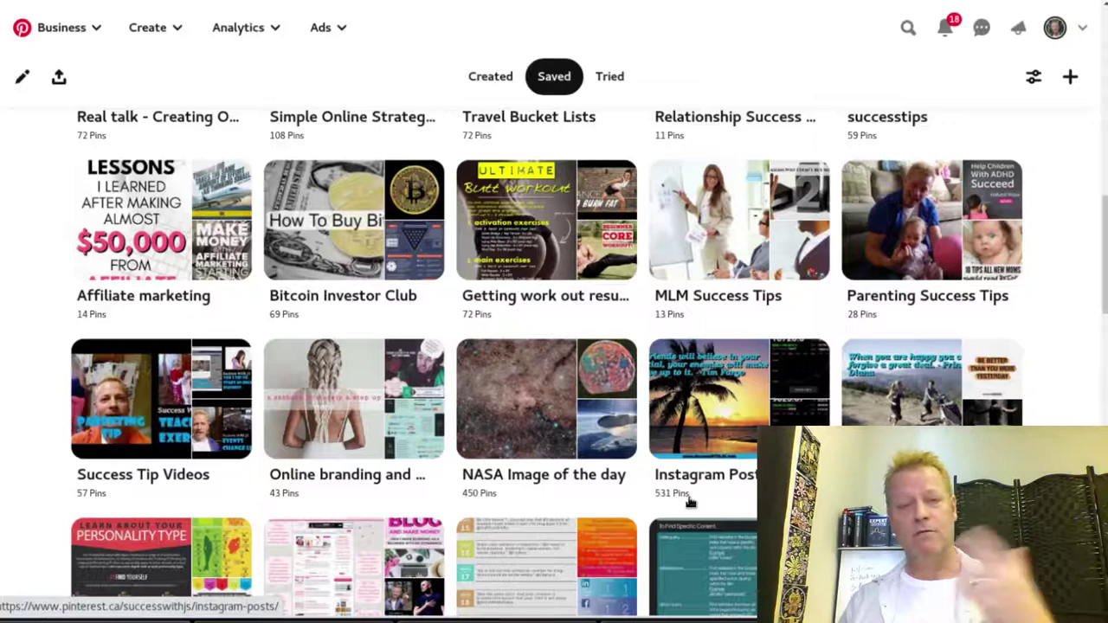
{"action": "scroll", "coordinate": [666, 493], "scroll_direction": "up", "scroll_amount": 10}
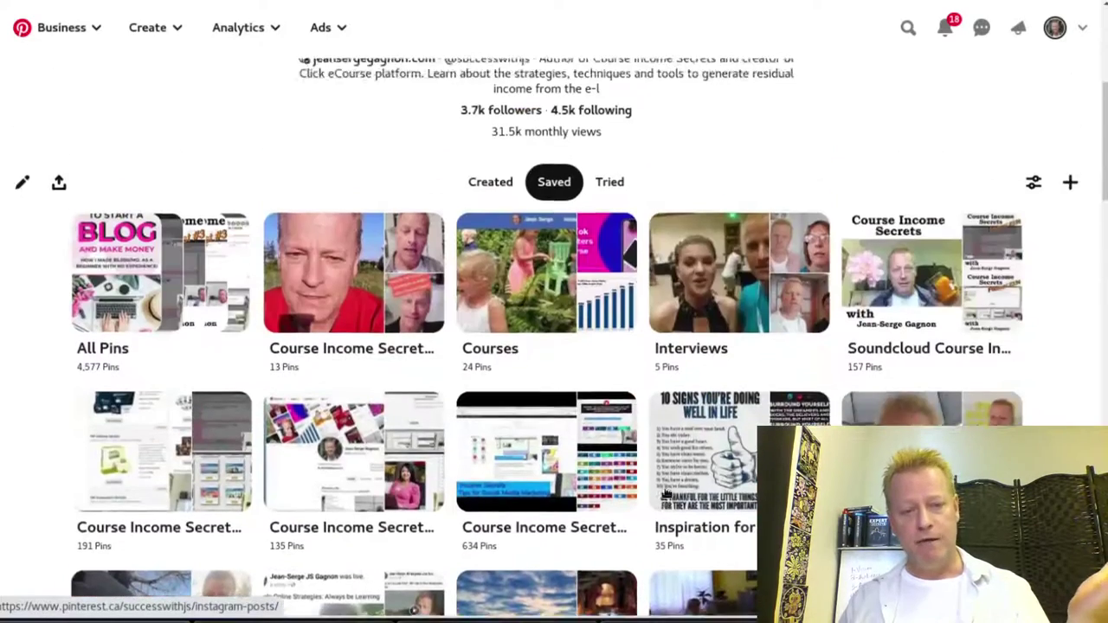
{"action": "scroll", "coordinate": [666, 493], "scroll_direction": "up", "scroll_amount": 1}
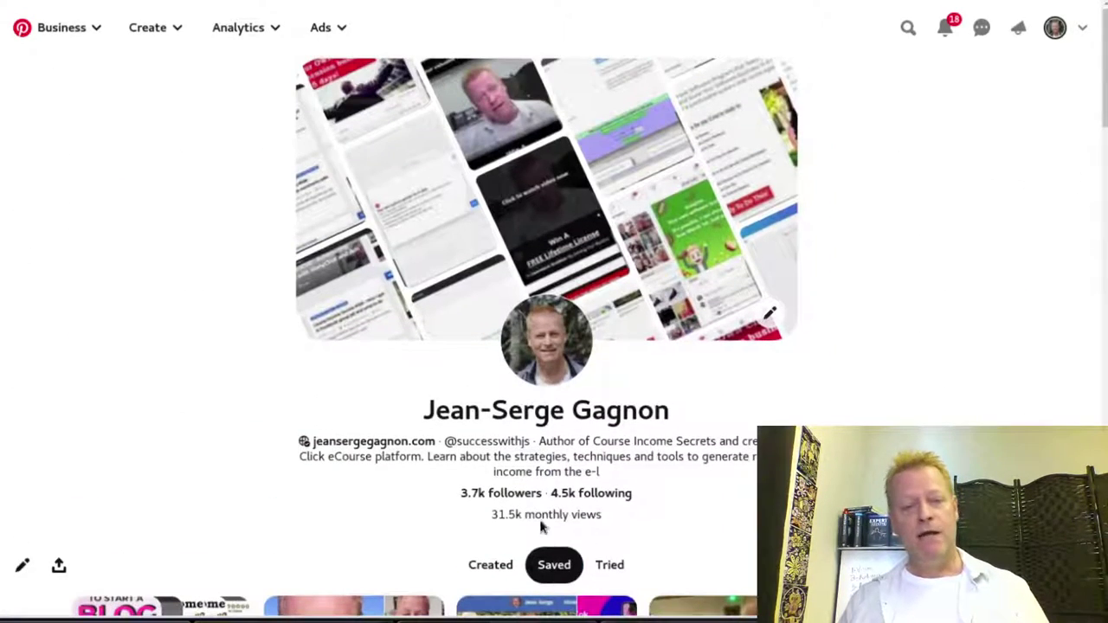
Highlight the monthly views figure on the profile and examine it alongside the saved boards.
{"action": "left_click_drag", "start_coordinate": [534, 519], "coordinate": [490, 516]}
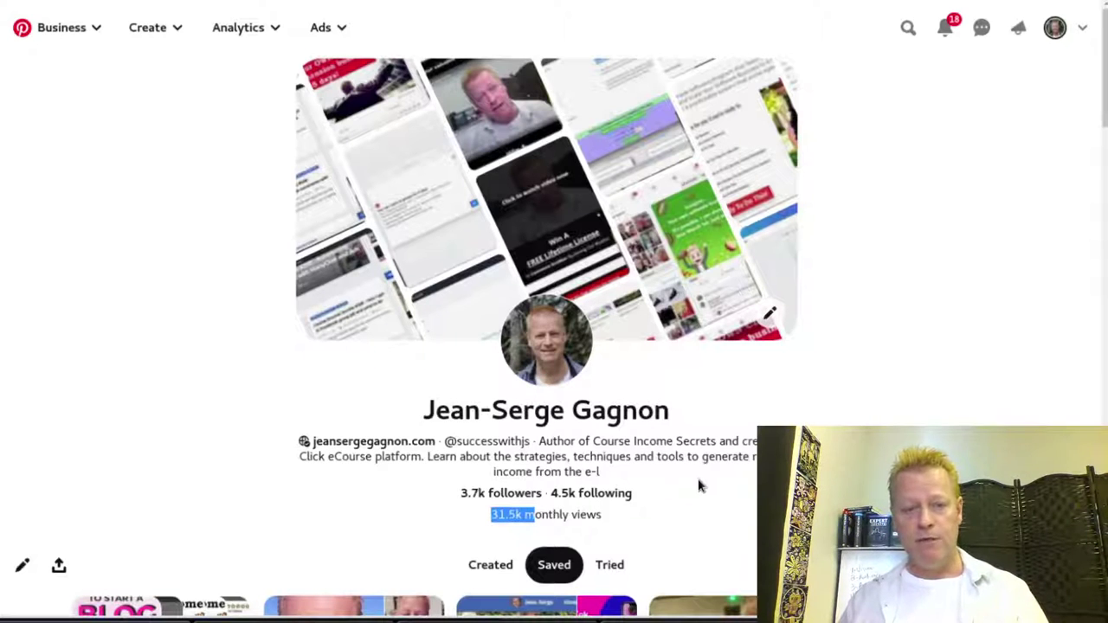
{"action": "scroll", "coordinate": [701, 485], "scroll_direction": "down", "scroll_amount": 3}
{"action": "scroll", "coordinate": [699, 485], "scroll_direction": "up", "scroll_amount": 2}
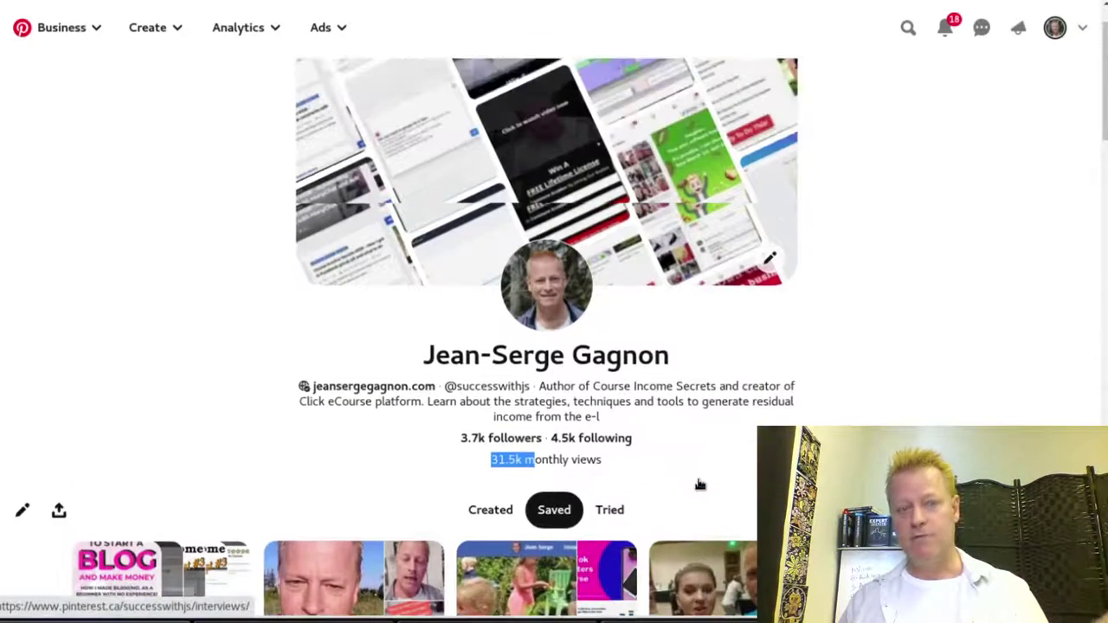
{"action": "scroll", "coordinate": [699, 485], "scroll_direction": "down", "scroll_amount": 3}
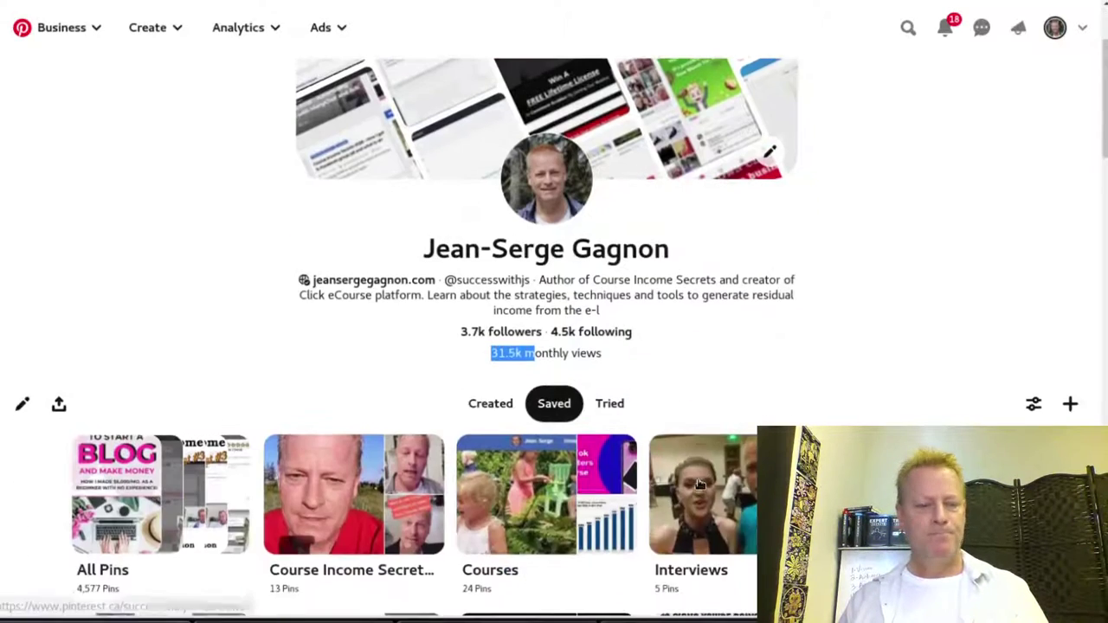
{"action": "scroll", "coordinate": [700, 485], "scroll_direction": "up", "scroll_amount": 2}
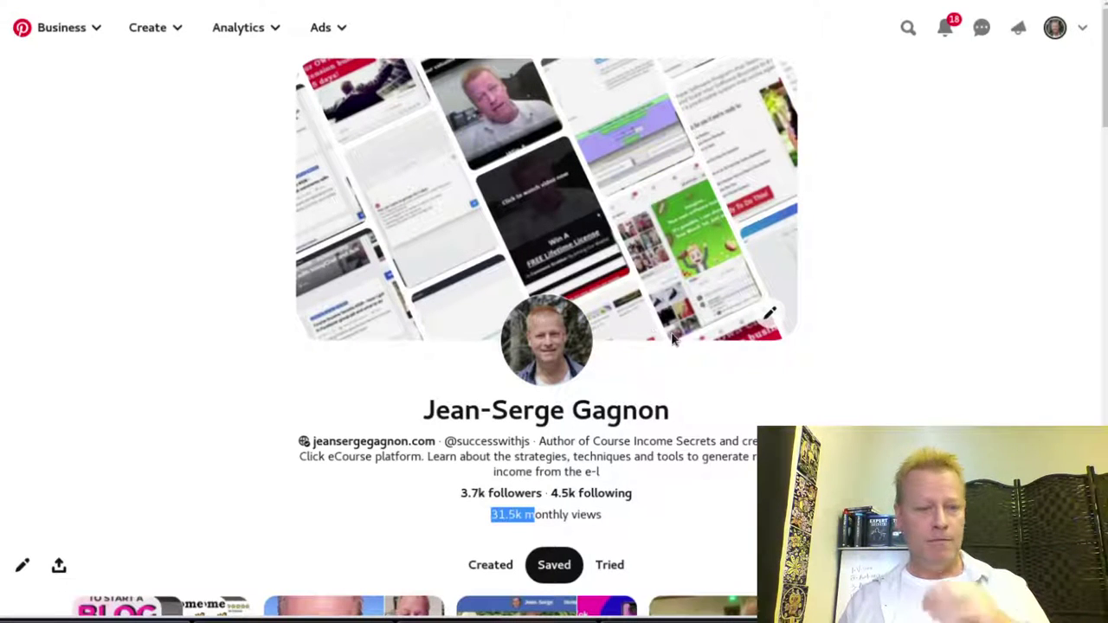
{"action": "scroll", "coordinate": [781, 410], "scroll_direction": "down", "scroll_amount": 2}
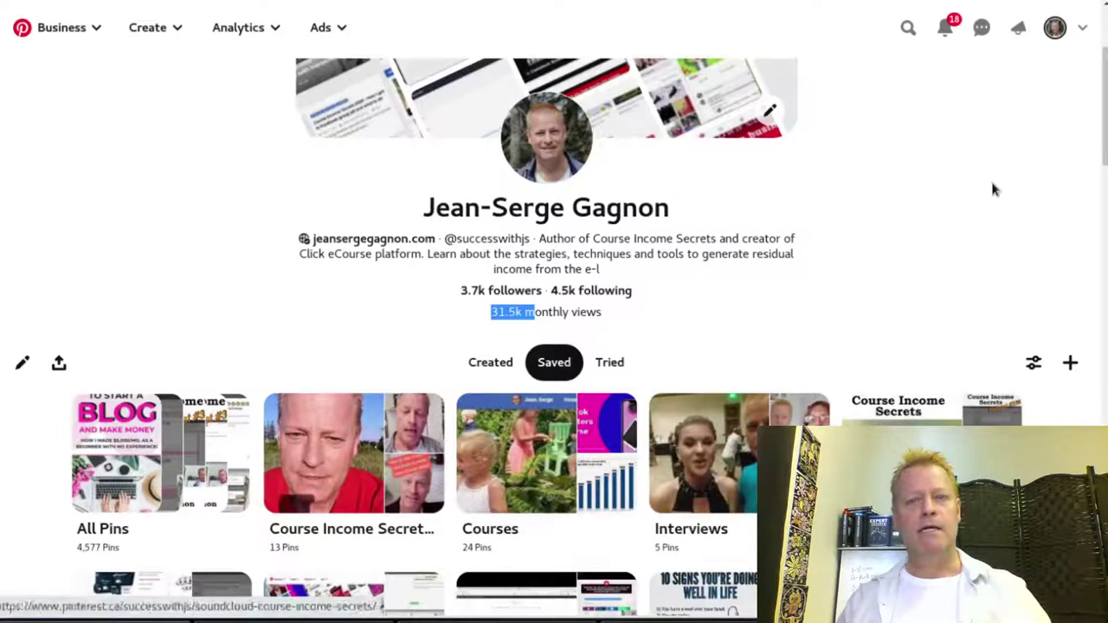
Start a new blank pin, and switch to the terminal to print the title, description and link for episode #336.
{"action": "left_click", "coordinate": [180, 33]}
{"action": "left_click", "coordinate": [140, 74]}
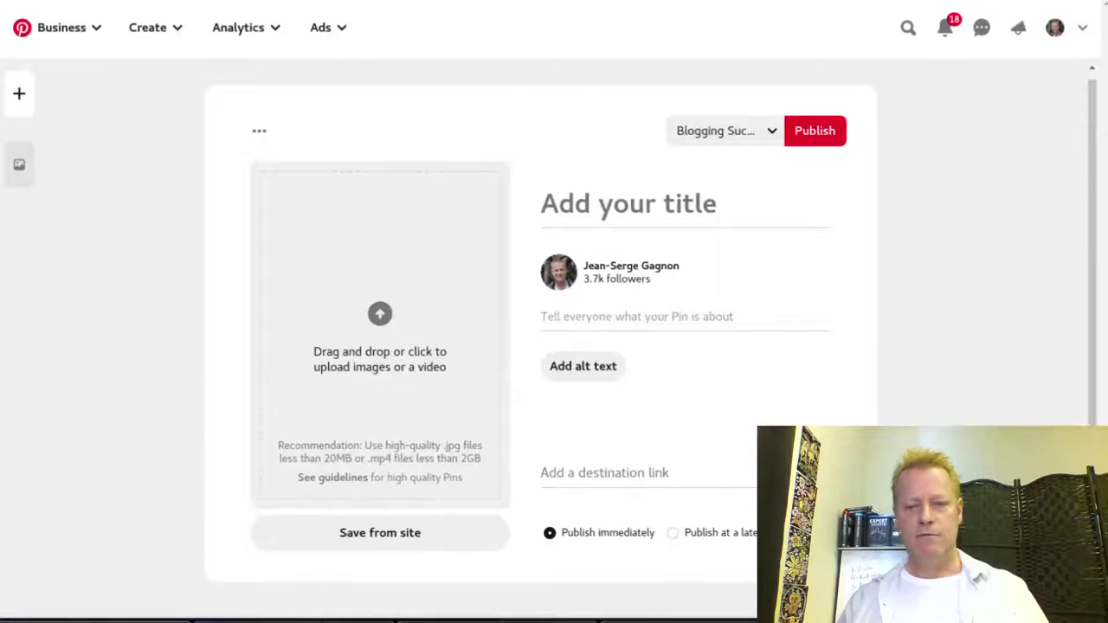
{"action": "key", "text": "alt+Tab"}
{"action": "key", "text": "Return"}
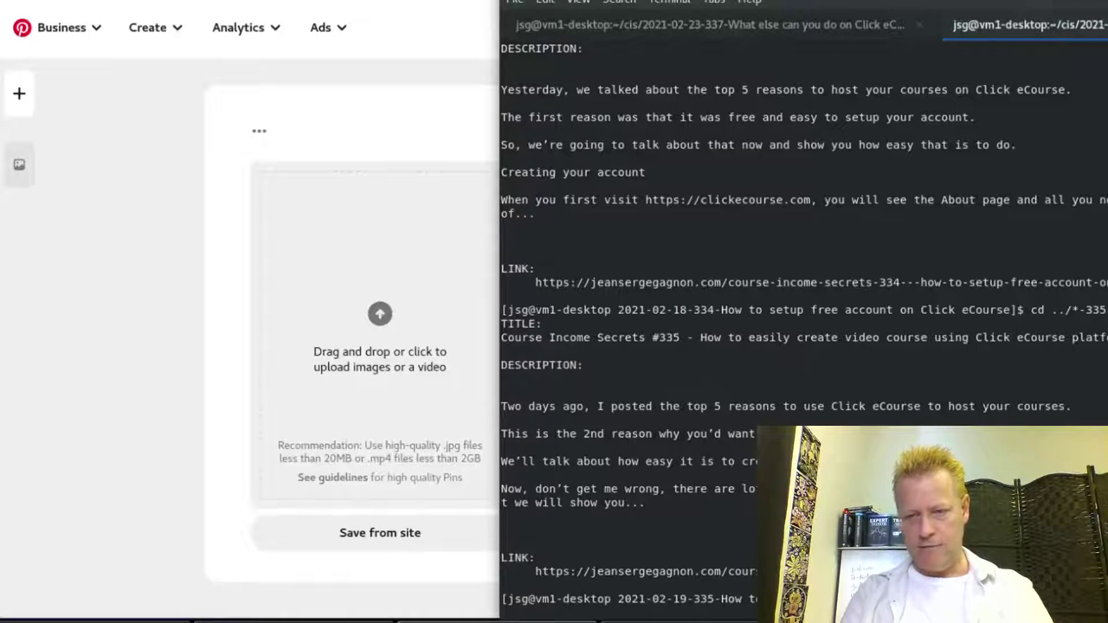
{"action": "key", "text": "Return"}
{"action": "key", "text": "Return"}
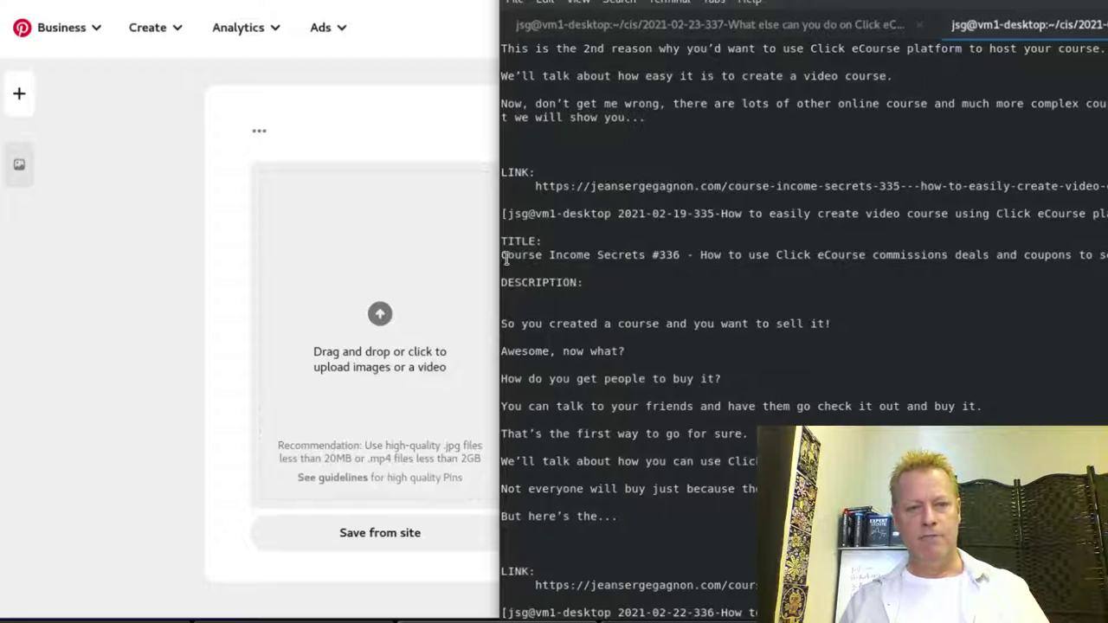
Copy the title "Course Income Secrets #336 - How to use Click eCourse commissions deals and coupons to sell?" from the terminal into the pin's title.
{"action": "left_click_drag", "start_coordinate": [823, 245], "coordinate": [1101, 254]}
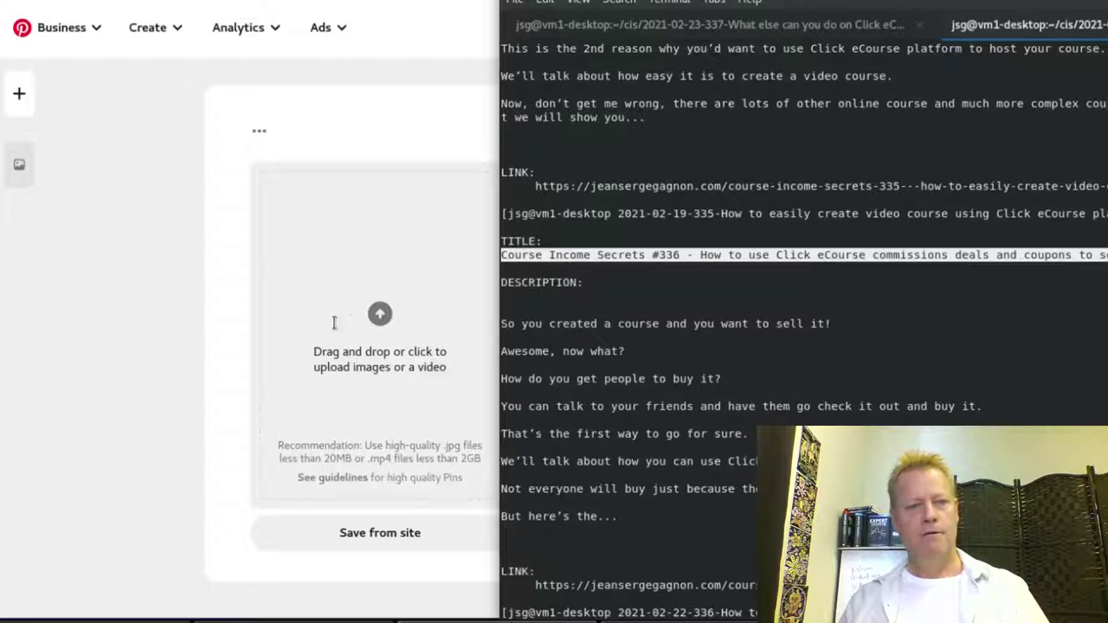
{"action": "key", "text": "alt+Tab"}
{"action": "left_click", "coordinate": [649, 200]}
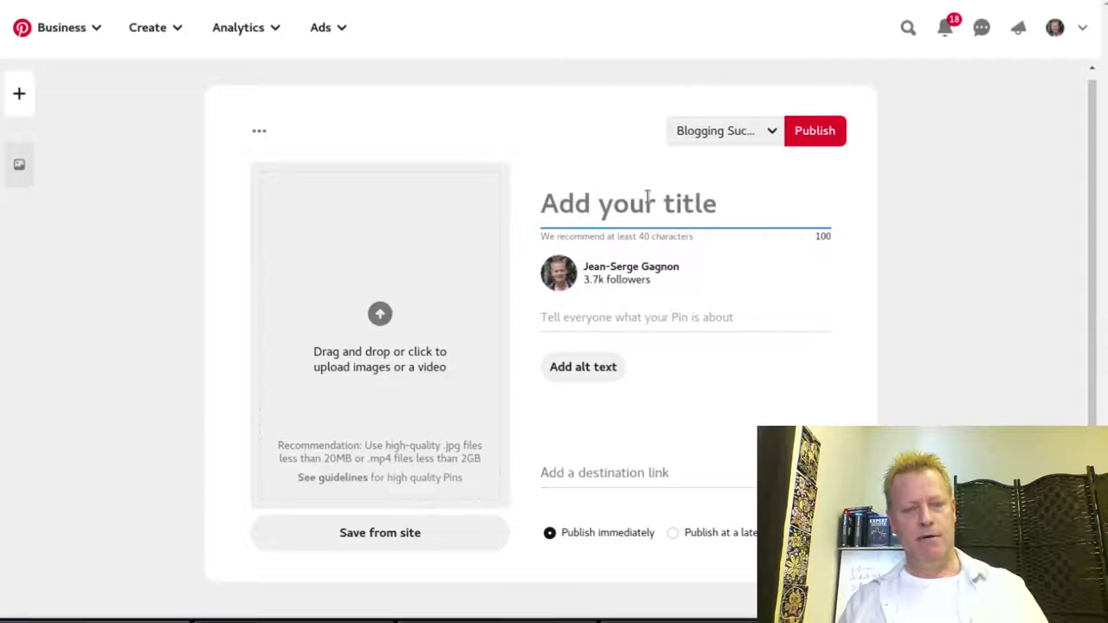
{"action": "middle_click", "coordinate": [647, 198]}
{"action": "left_click", "coordinate": [380, 315]}
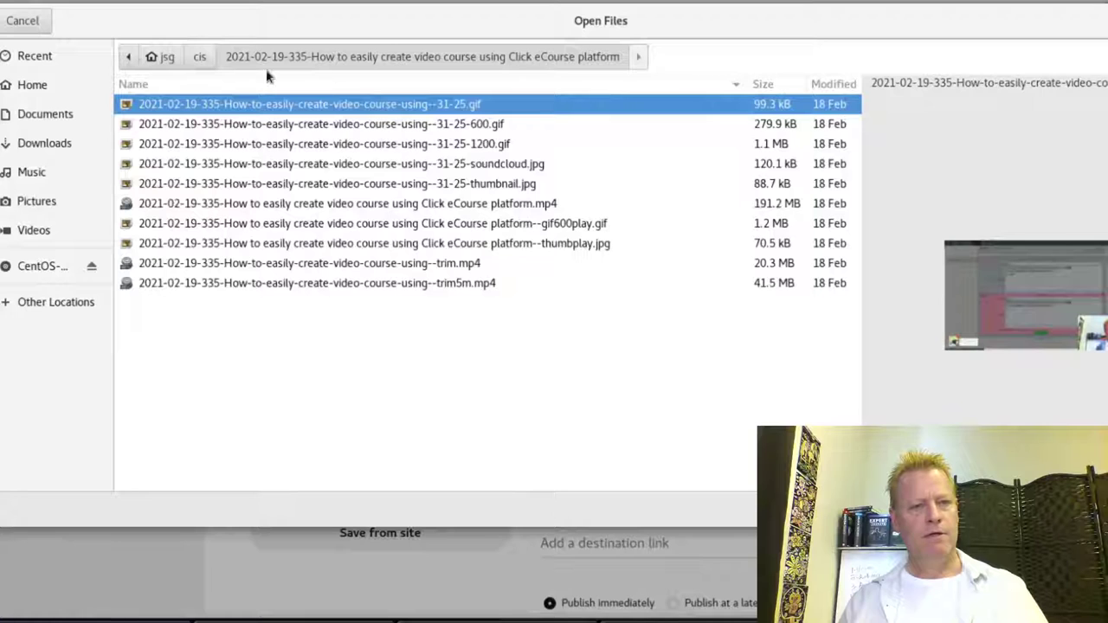
{"action": "left_click", "coordinate": [201, 56]}
{"action": "double_click", "coordinate": [388, 314]}
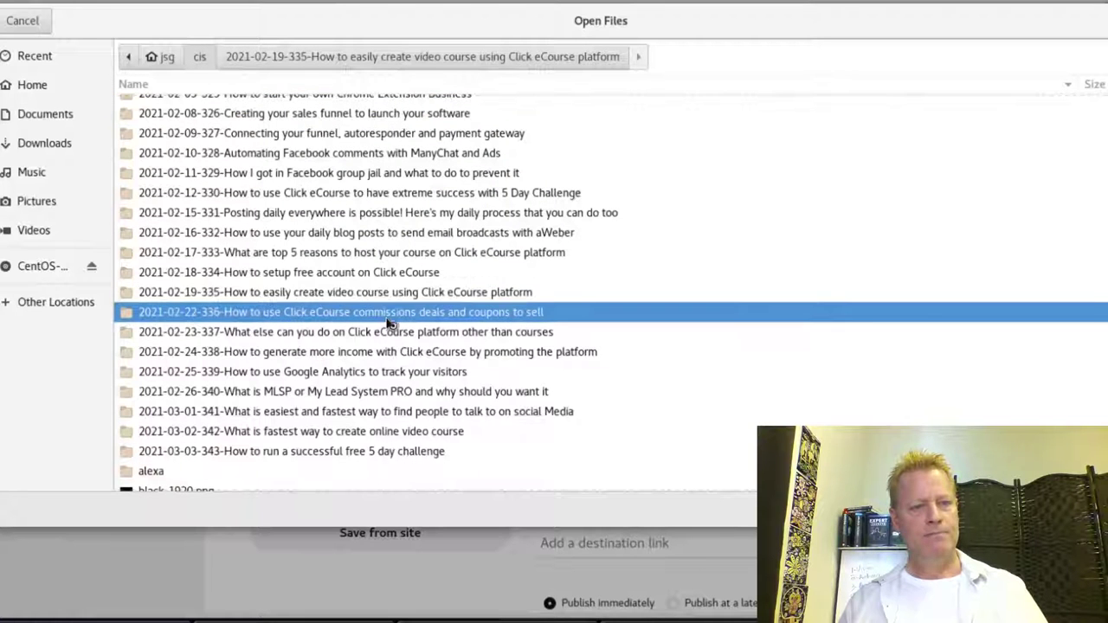
{"action": "left_click", "coordinate": [480, 286]}
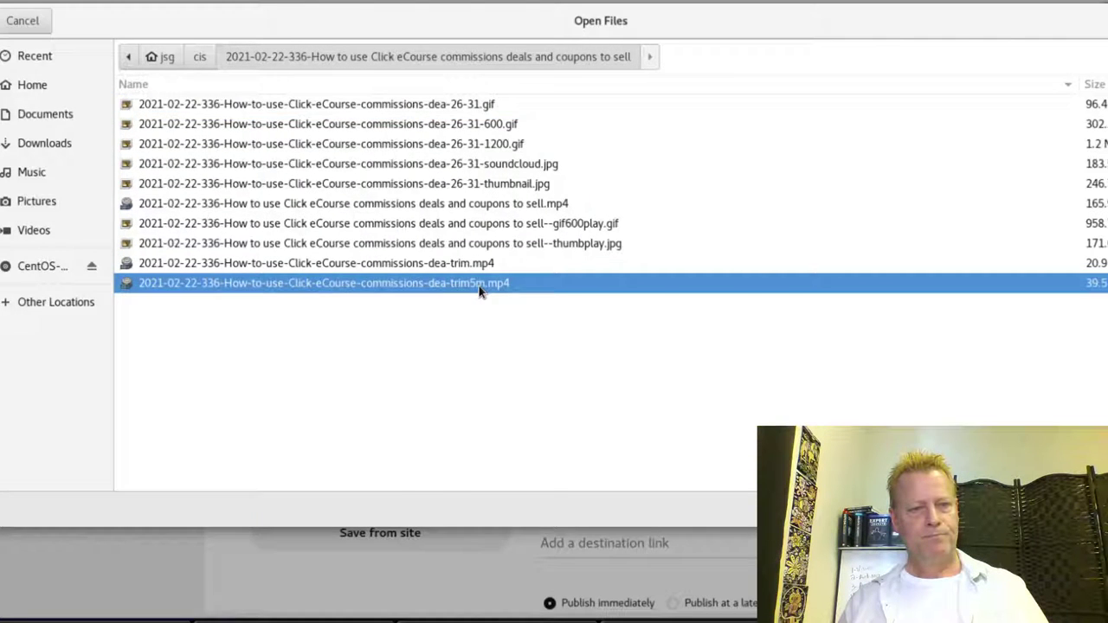
{"action": "double_click", "coordinate": [480, 290]}
{"action": "left_click", "coordinate": [487, 366]}
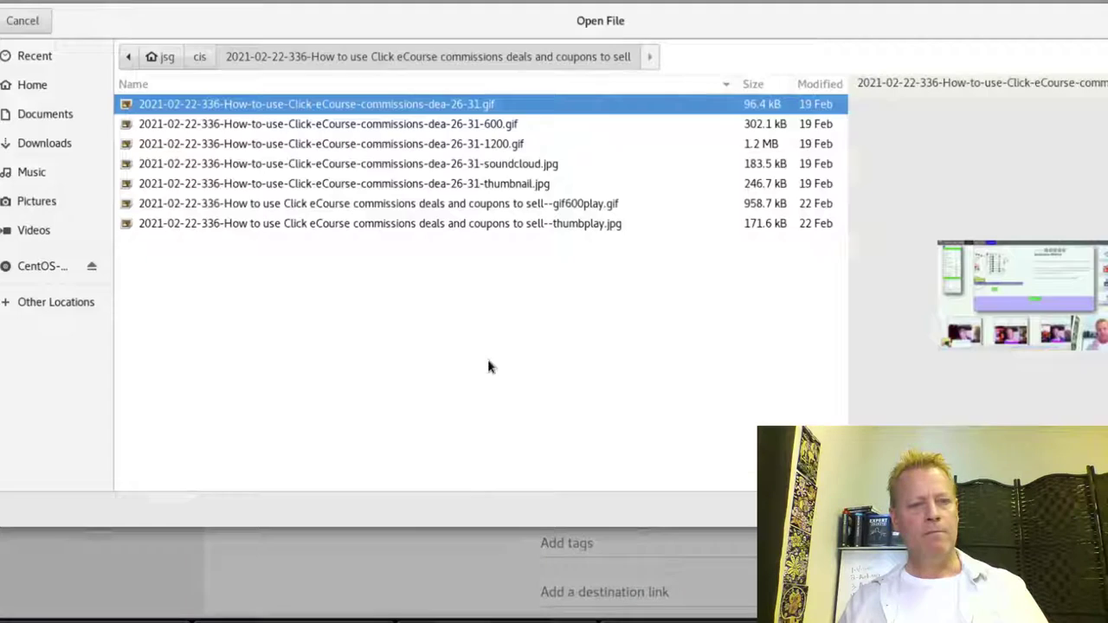
{"action": "left_click", "coordinate": [490, 183]}
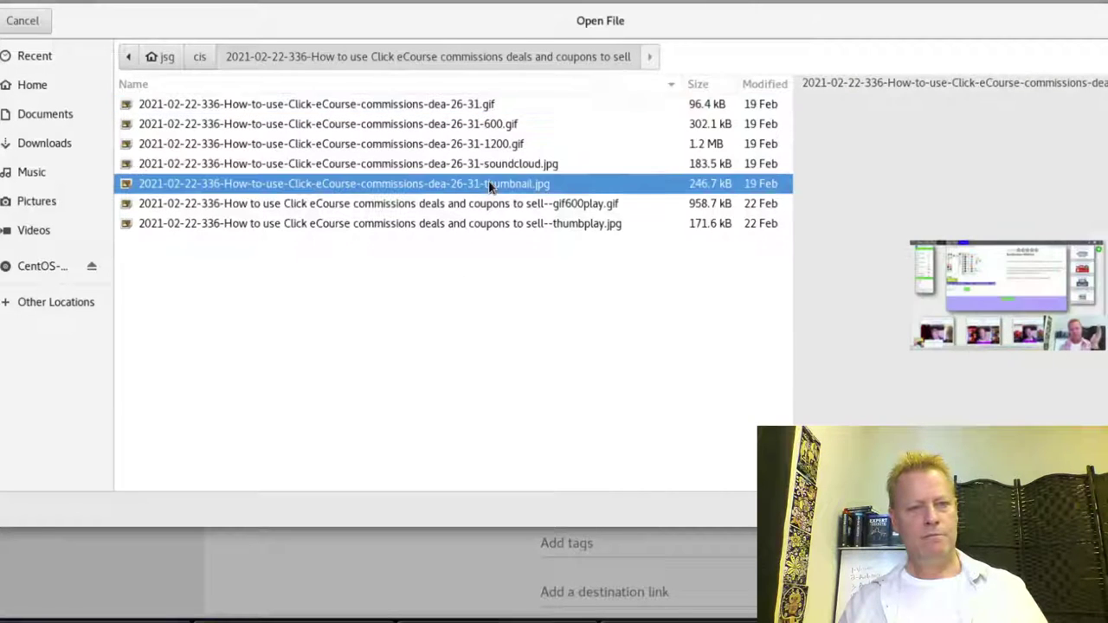
{"action": "key", "text": "Return"}
Find the boards matching "video" and assign the pin to the Course Income Secrets videos board.
{"action": "left_click", "coordinate": [735, 135]}
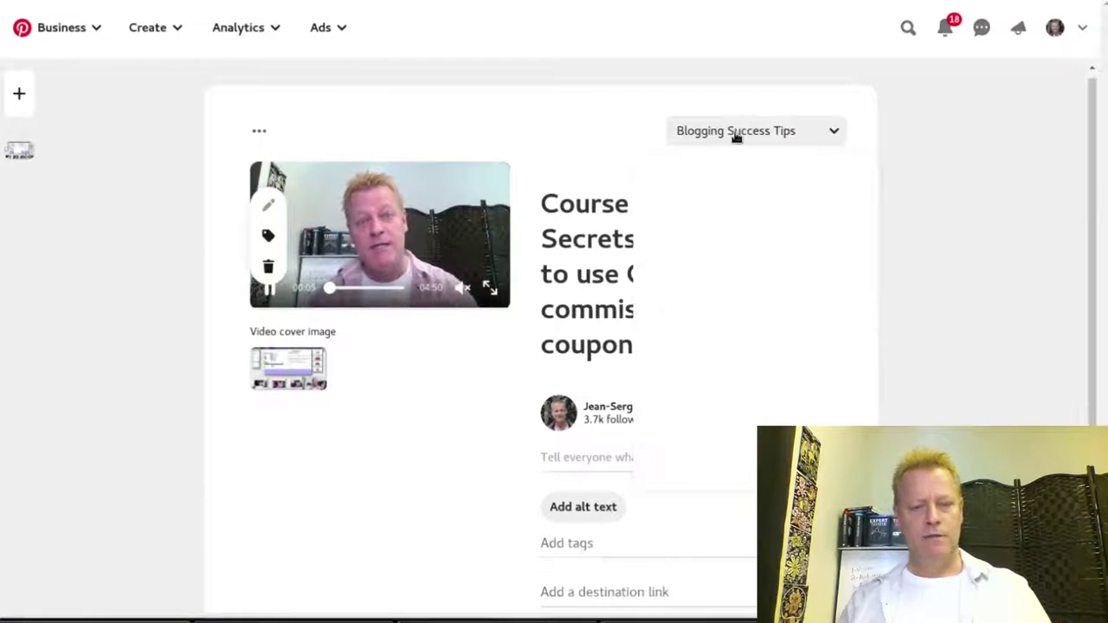
{"action": "type", "text": "video"}
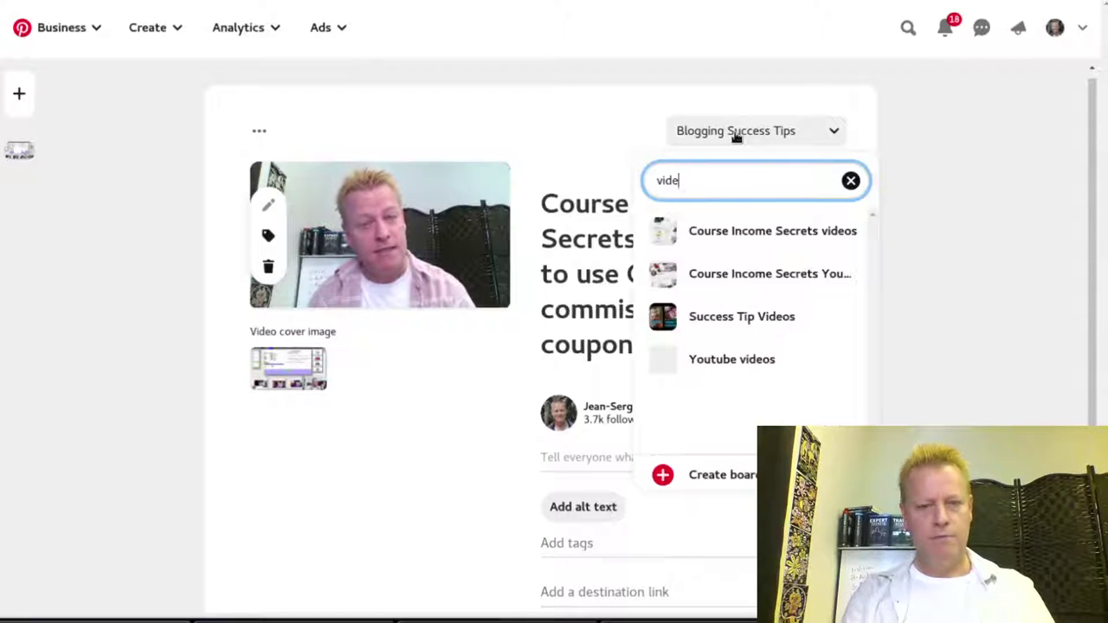
{"action": "left_click", "coordinate": [735, 239]}
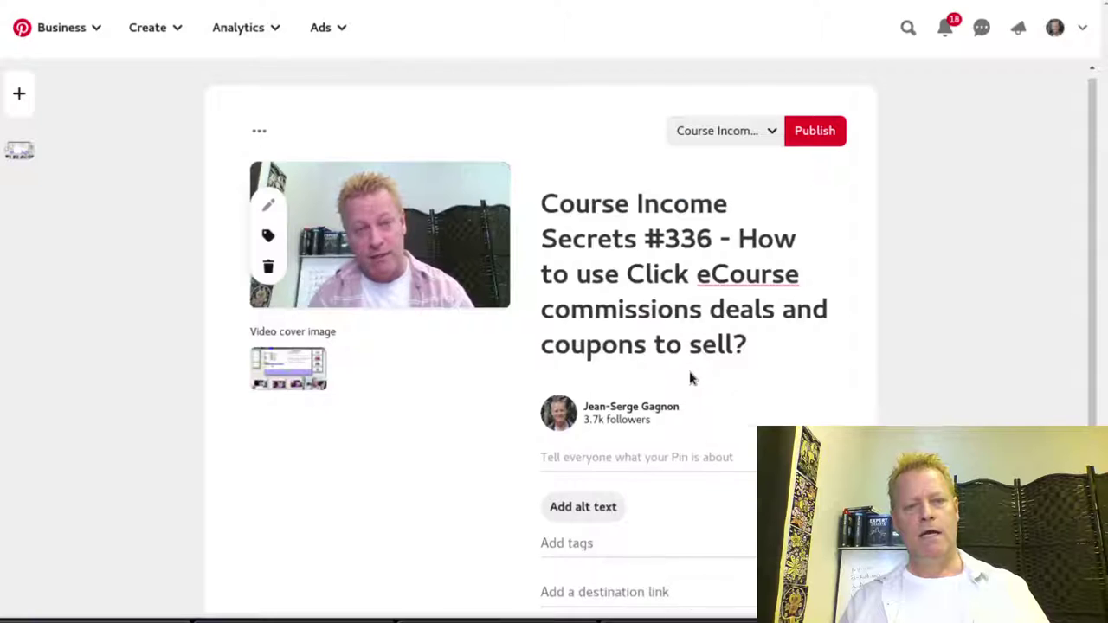
Copy the episode #336 link from the terminal and paste it as the pin's destination link.
{"action": "scroll", "coordinate": [684, 375], "scroll_direction": "down", "scroll_amount": 2}
{"action": "key", "text": "alt+Tab"}
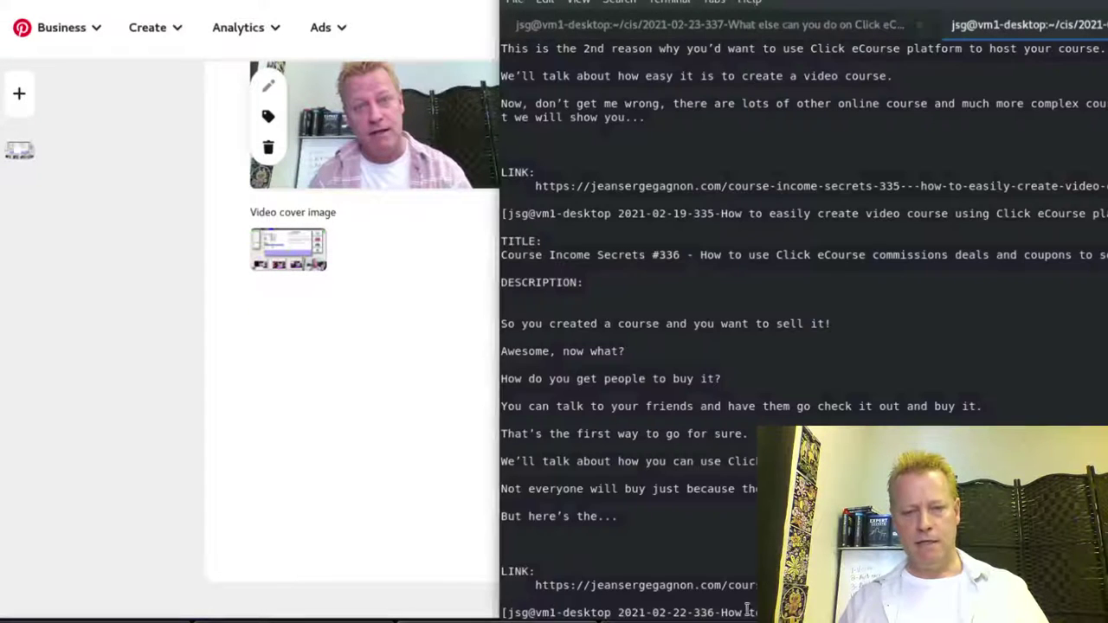
{"action": "double_click", "coordinate": [543, 585]}
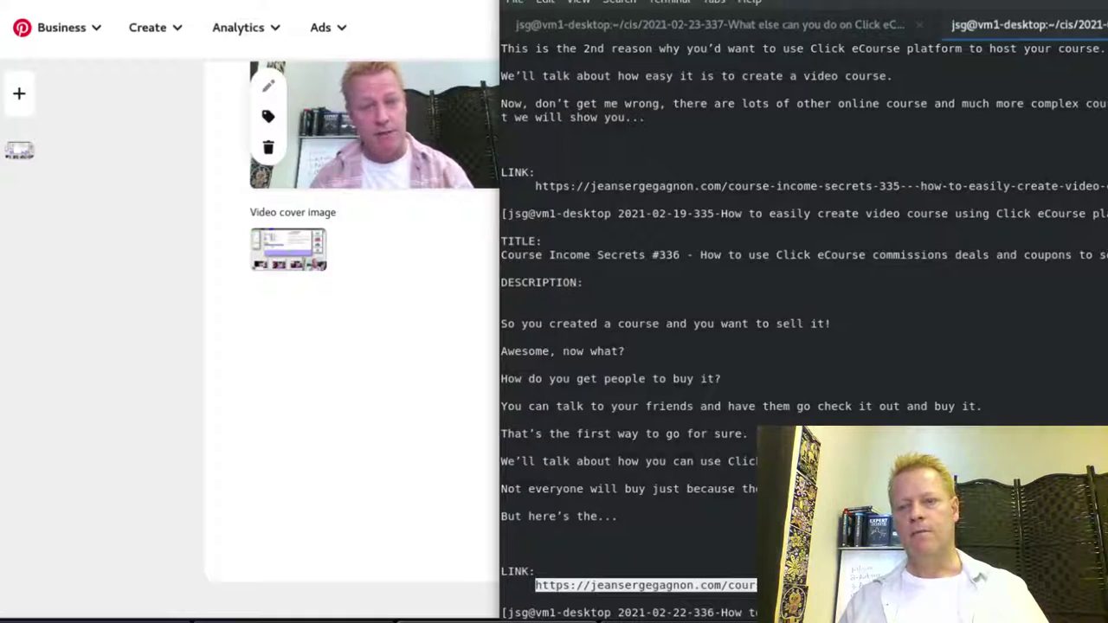
{"action": "left_click", "coordinate": [365, 478]}
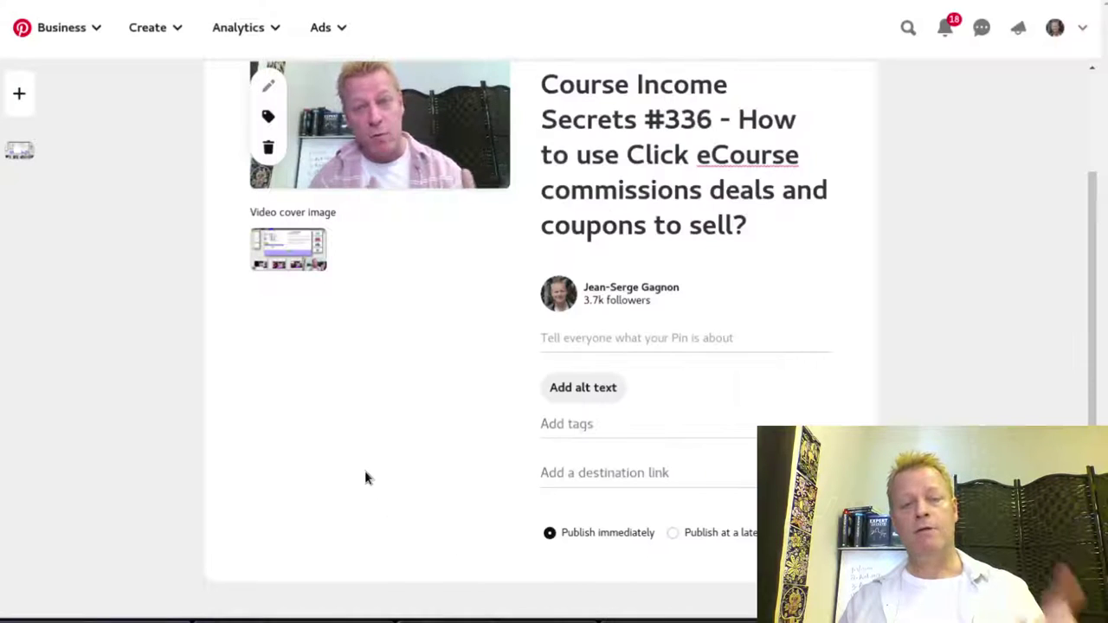
{"action": "left_click", "coordinate": [596, 472]}
{"action": "key", "text": "ctrl+v"}
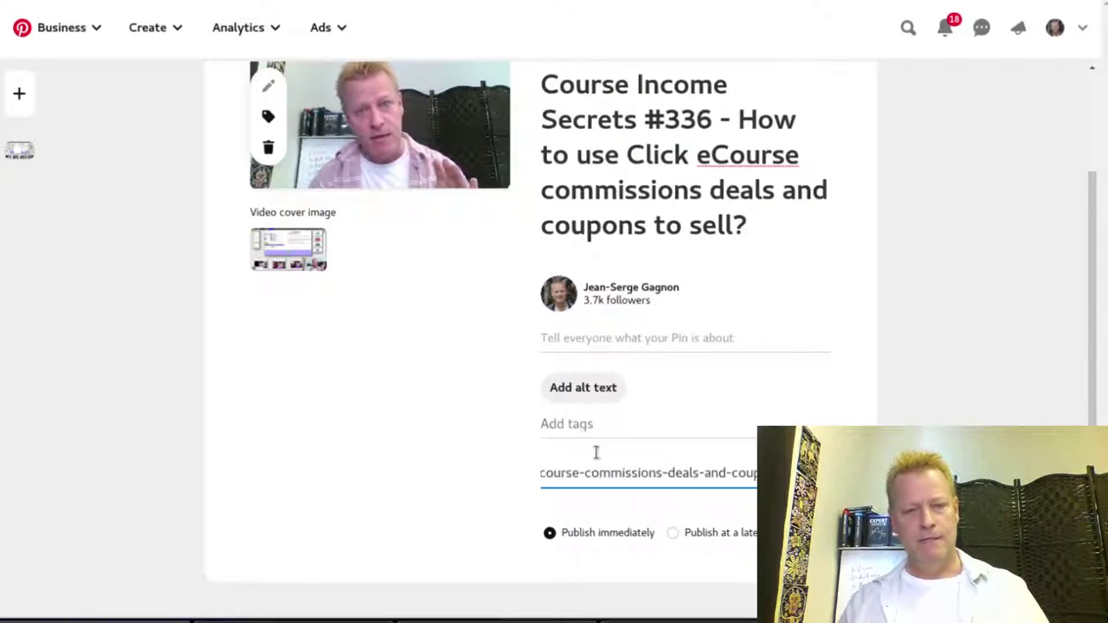
Copy the episode #336 description from the terminal and paste it as the video pin's description.
{"action": "key", "text": "alt+Tab"}
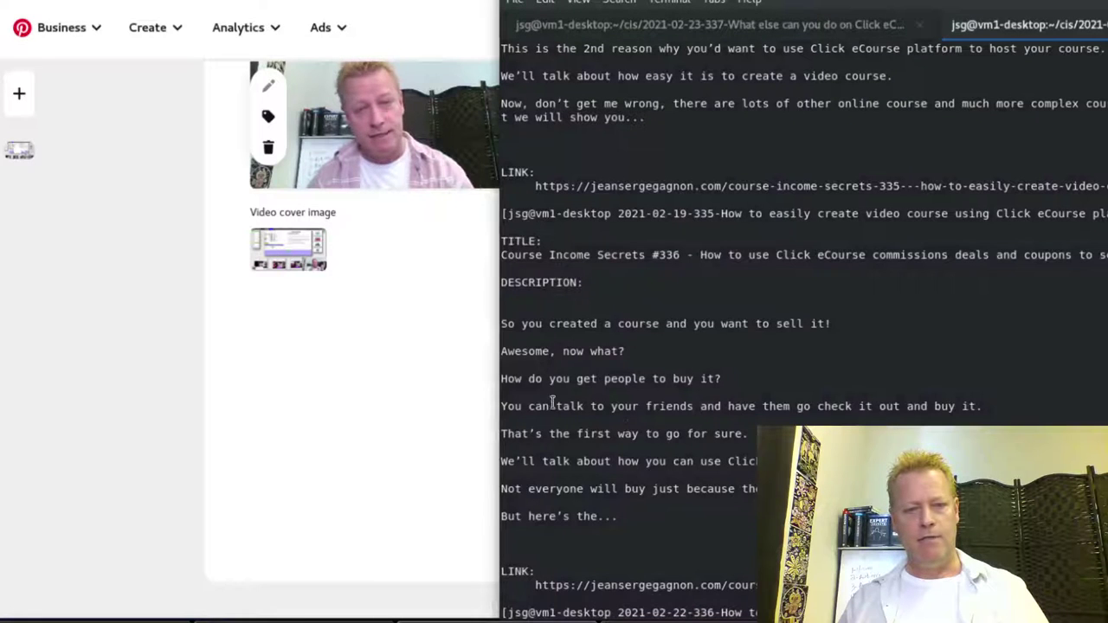
{"action": "left_click_drag", "start_coordinate": [501, 323], "coordinate": [607, 519]}
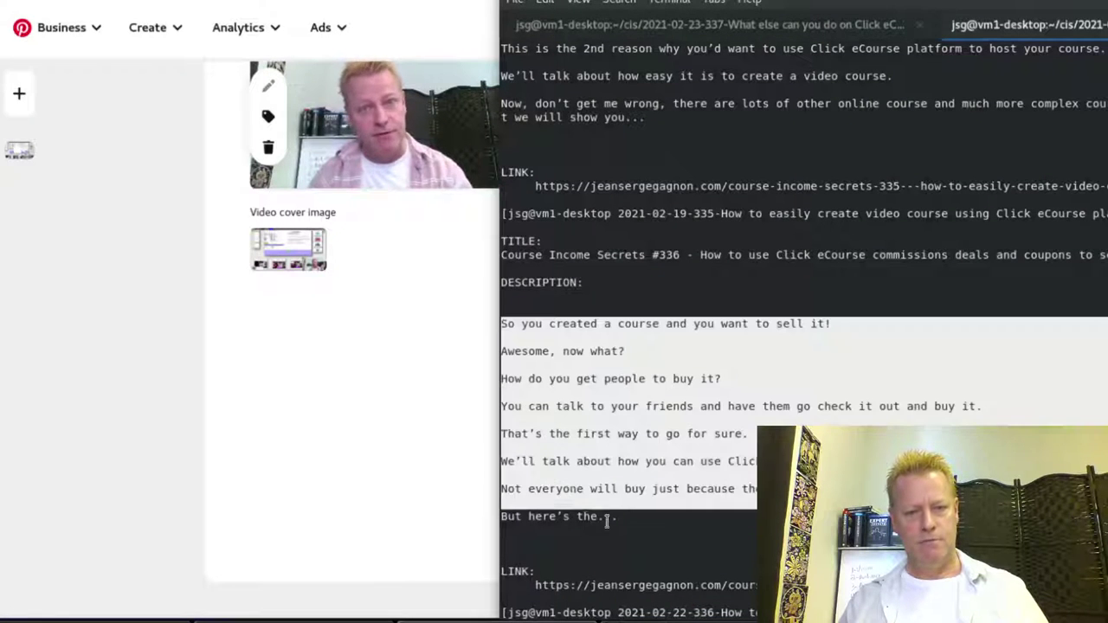
{"action": "right_click", "coordinate": [645, 457]}
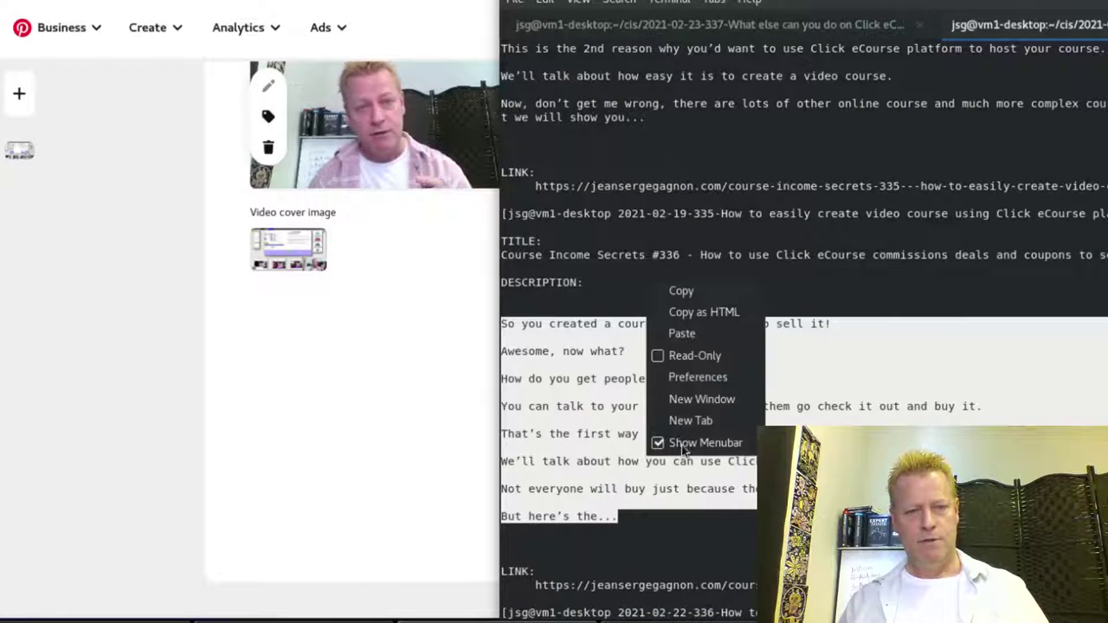
{"action": "left_click", "coordinate": [679, 291]}
{"action": "left_click", "coordinate": [464, 382]}
{"action": "left_click", "coordinate": [618, 338]}
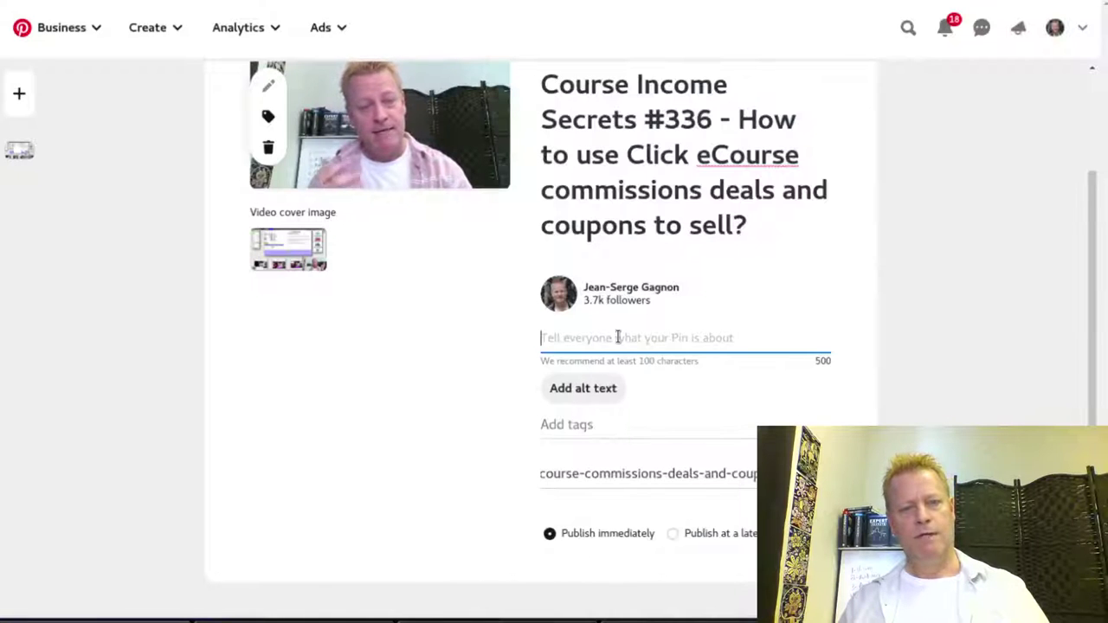
{"action": "key", "text": "ctrl+v"}
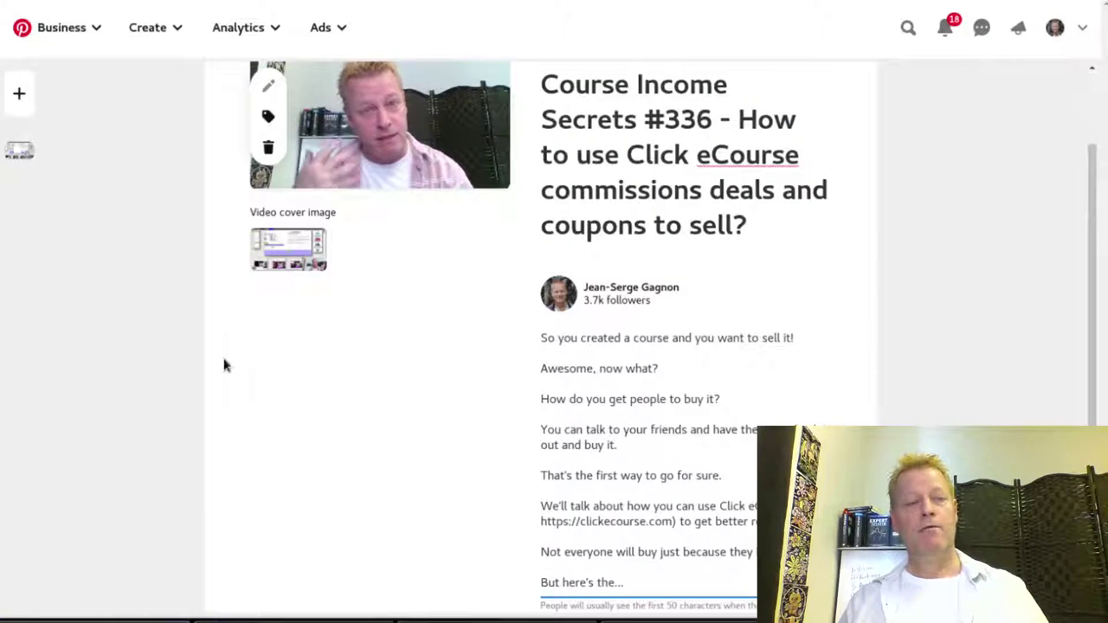
Add a new pin draft and paste the same episode #336 description into it.
{"action": "left_click", "coordinate": [25, 99]}
{"action": "left_click", "coordinate": [630, 304]}
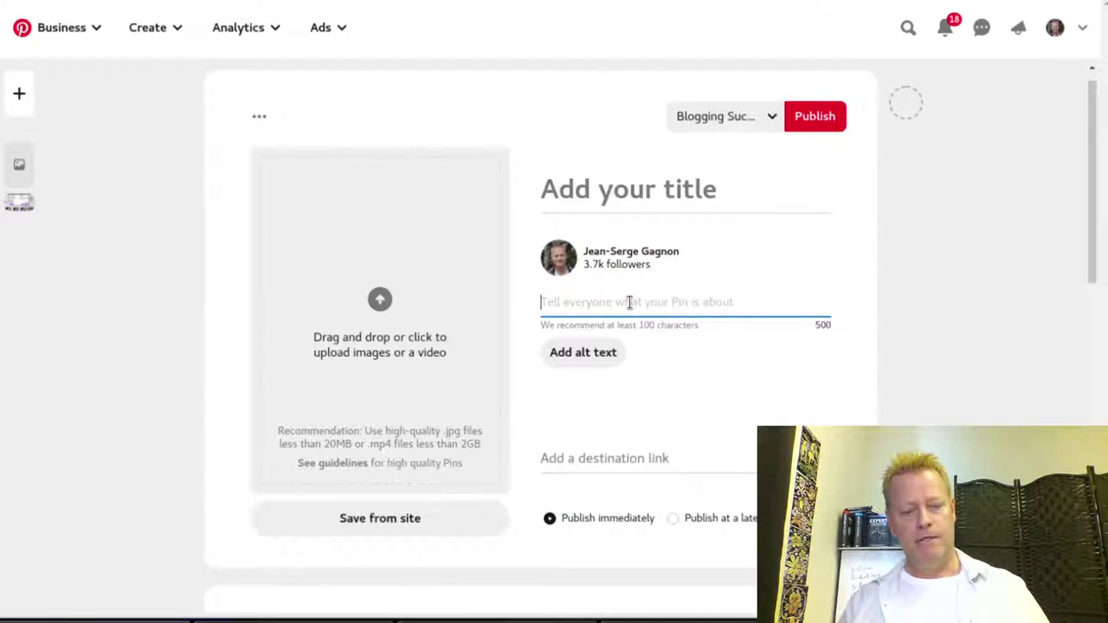
{"action": "key", "text": "ctrl+v"}
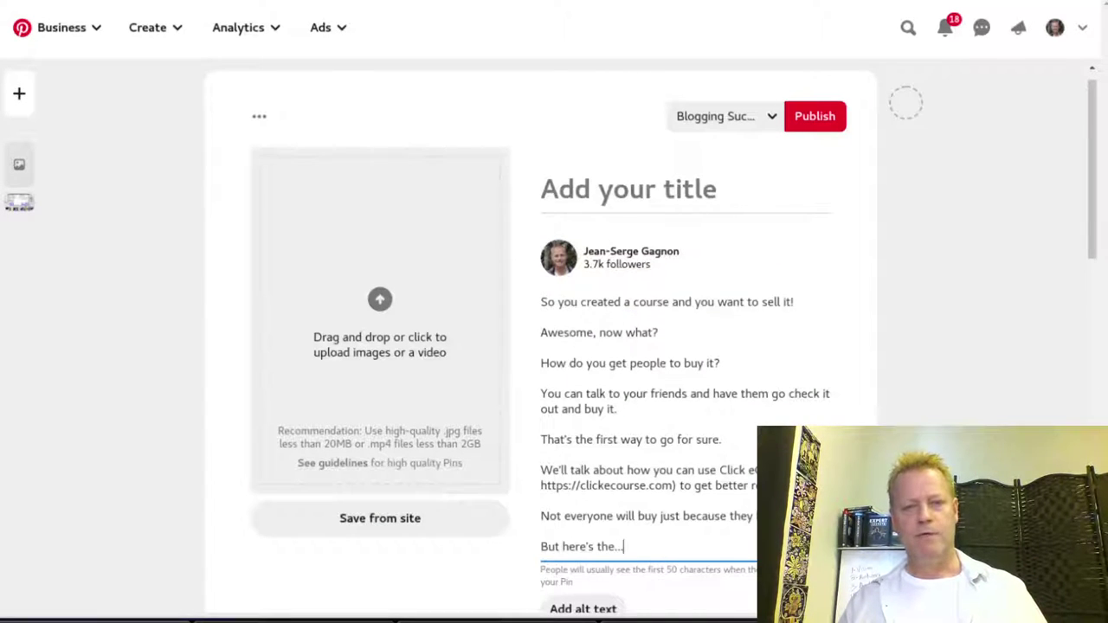
Copy "#336 - How to use Click eCourse commissions deals and coupons to sell?" from the terminal and paste it as the new pin's title.
{"action": "key", "text": "alt+Tab"}
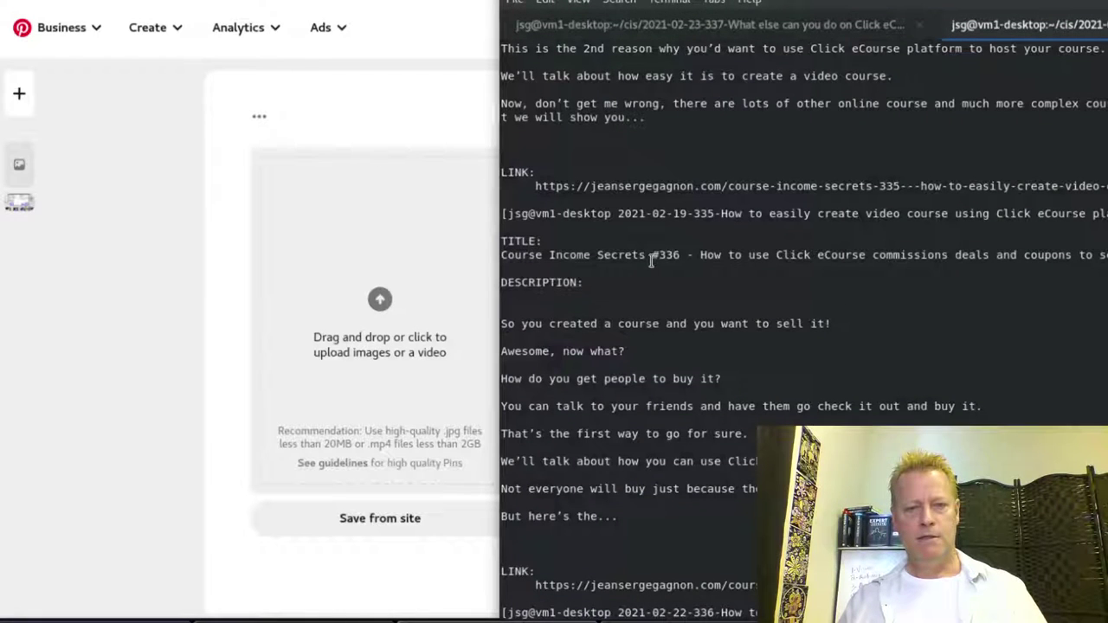
{"action": "left_click_drag", "start_coordinate": [652, 254], "coordinate": [1107, 256]}
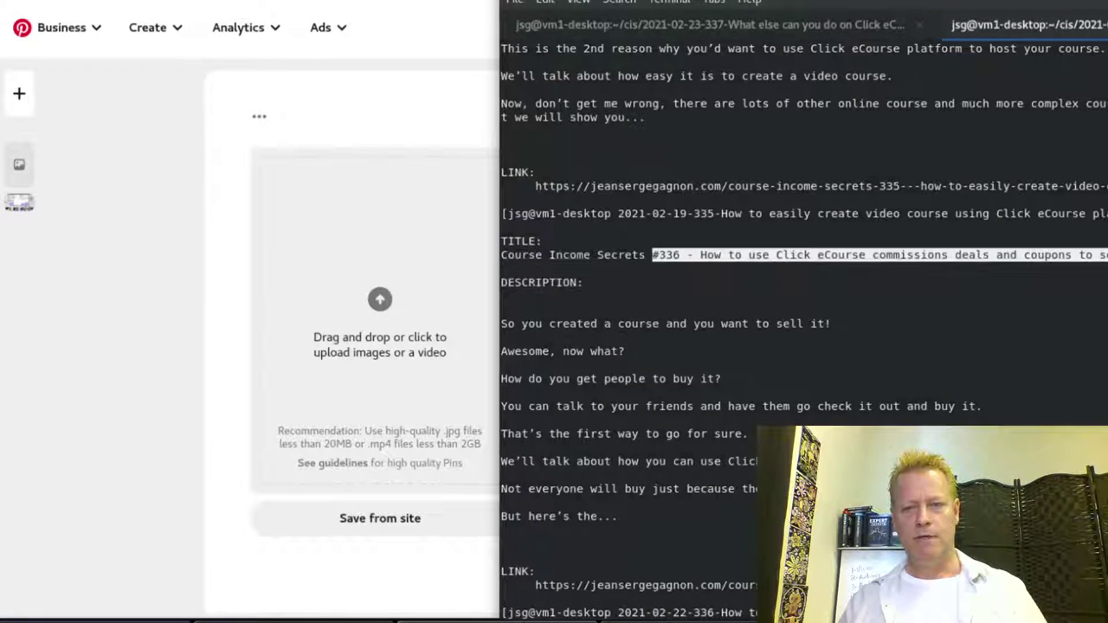
{"action": "key", "text": "alt+Tab"}
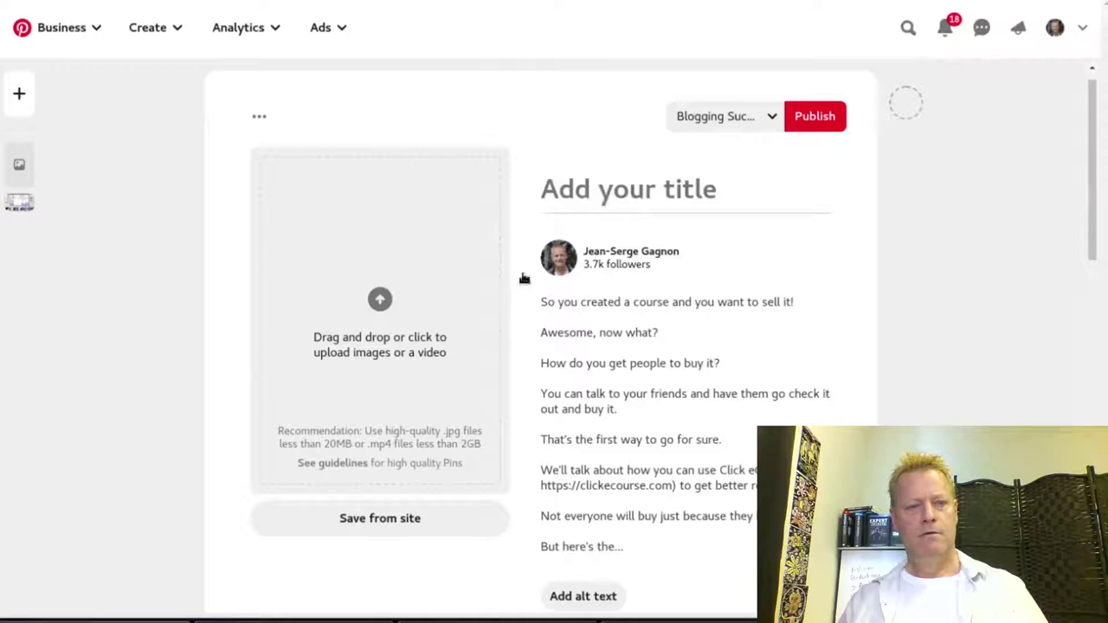
{"action": "left_click", "coordinate": [597, 193]}
{"action": "key", "text": "ctrl+v"}
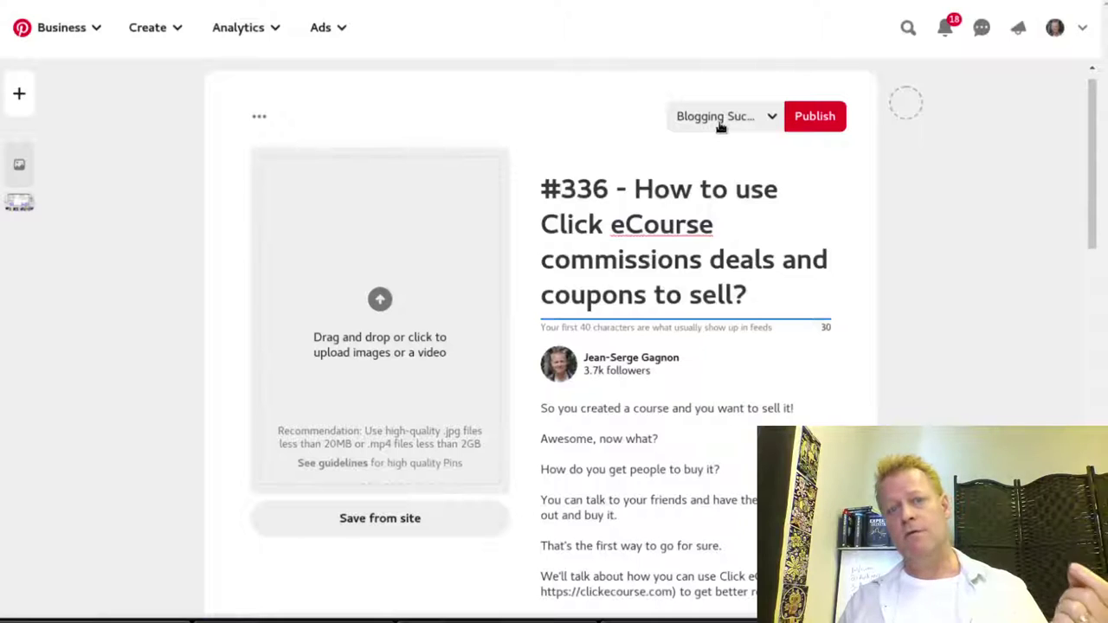
{"action": "left_click", "coordinate": [719, 119]}
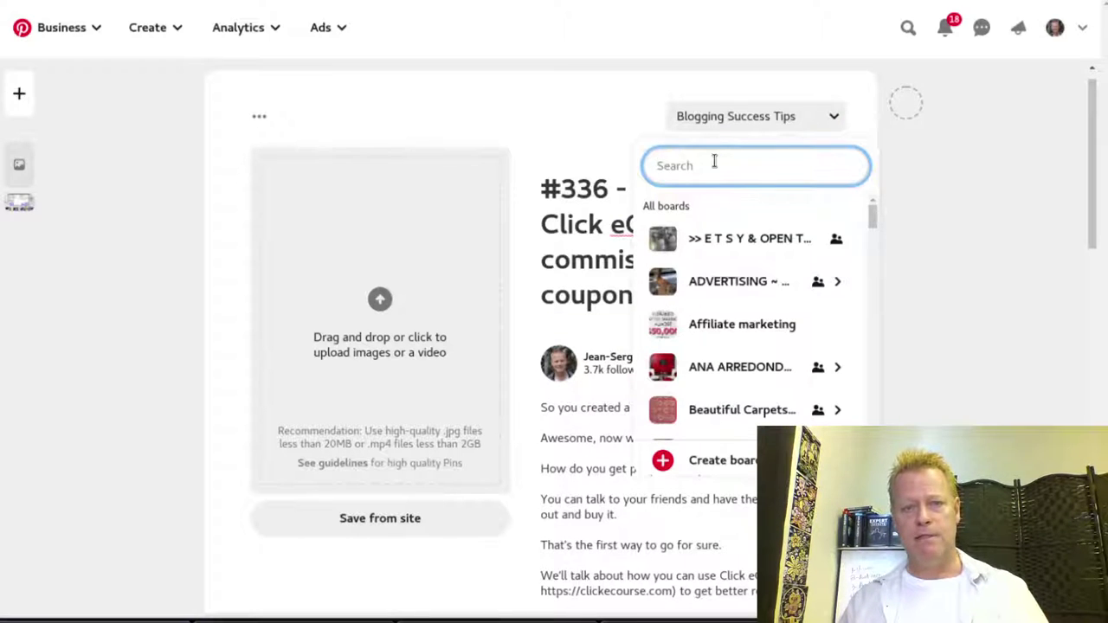
{"action": "type", "text": "sound"}
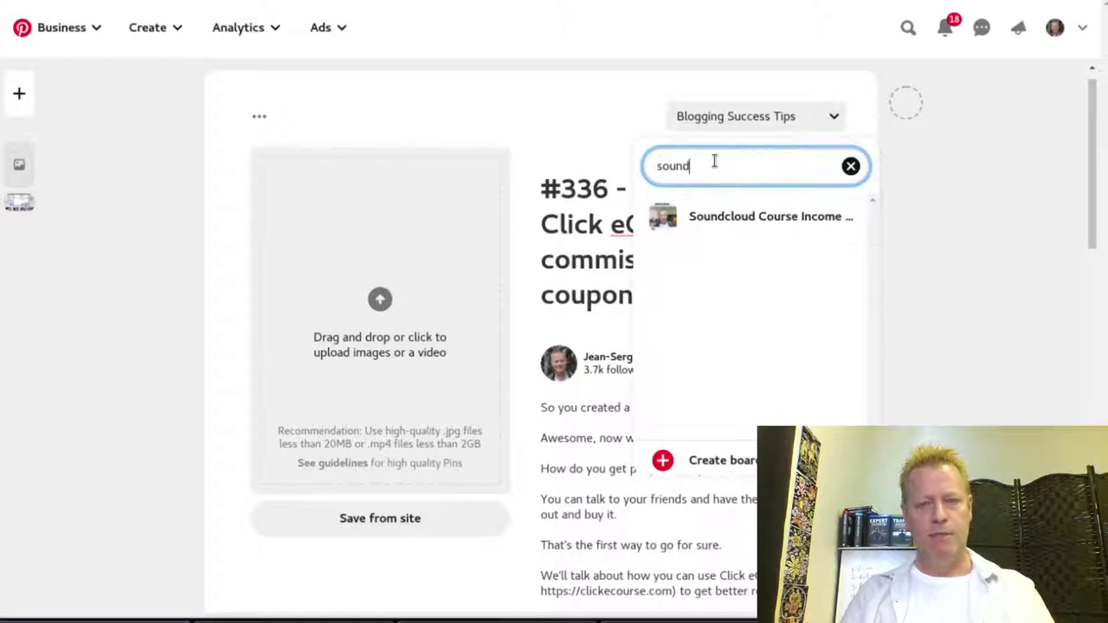
{"action": "left_click", "coordinate": [715, 223]}
{"action": "left_click", "coordinate": [386, 307]}
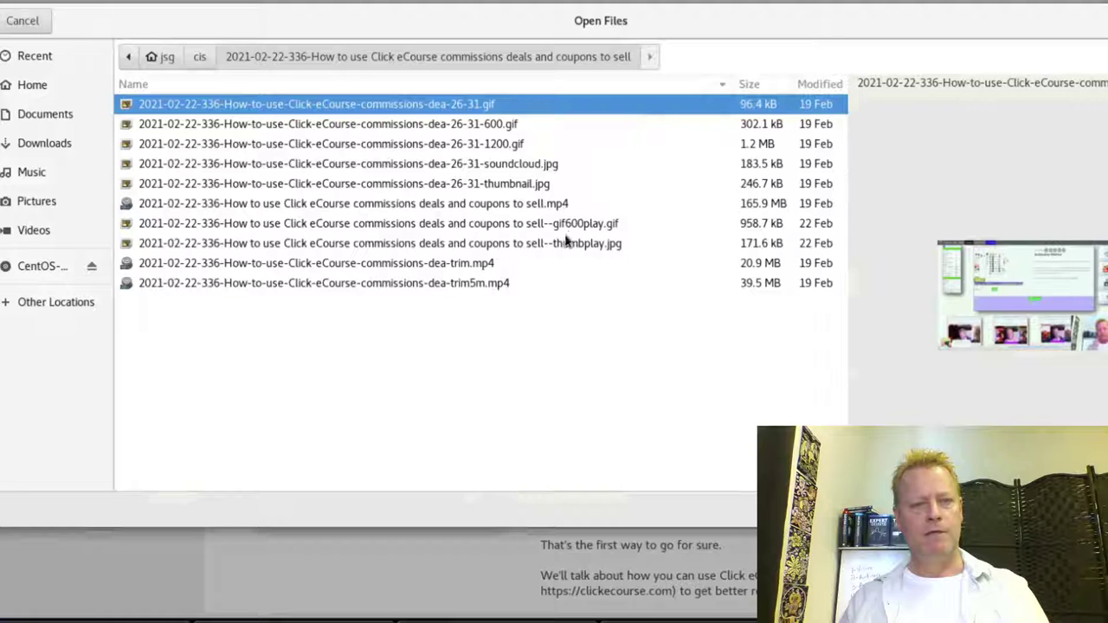
{"action": "double_click", "coordinate": [509, 171]}
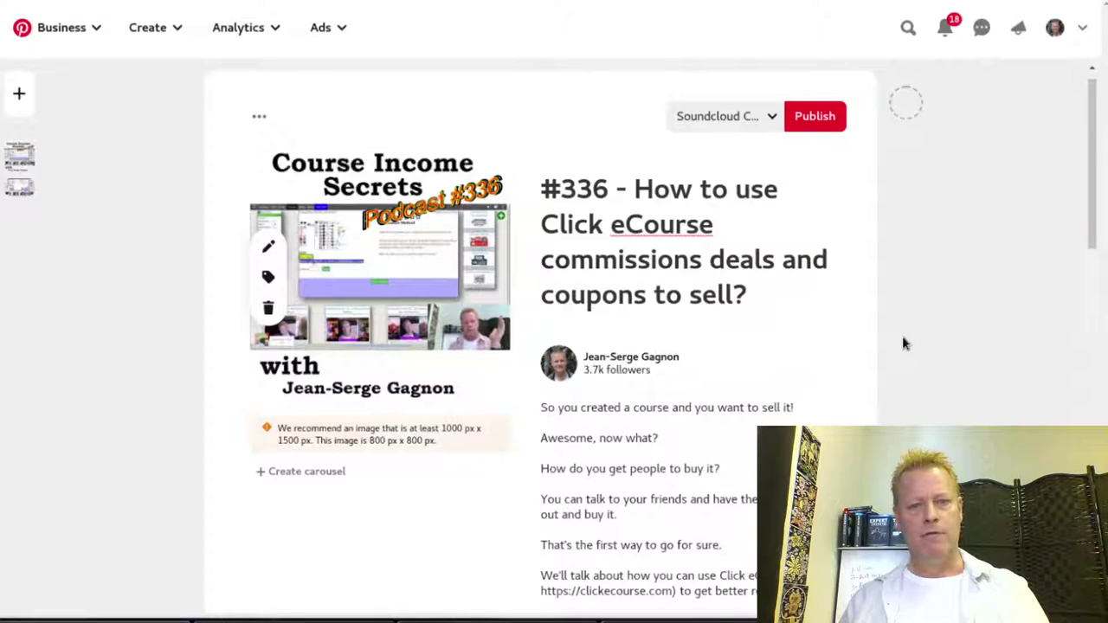
Copy the link address of track #336 on SoundCloud and paste it as the podcast pin's destination link.
{"action": "scroll", "coordinate": [902, 336], "scroll_direction": "down", "scroll_amount": 3}
{"action": "scroll", "coordinate": [700, 487], "scroll_direction": "down", "scroll_amount": 5}
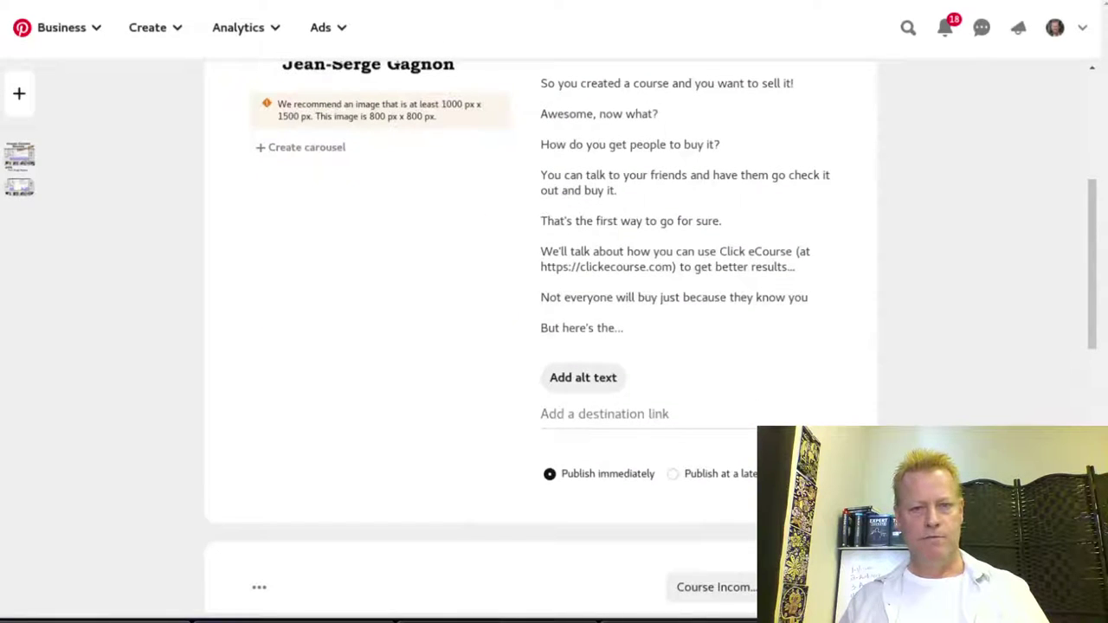
{"action": "left_click", "coordinate": [861, 1]}
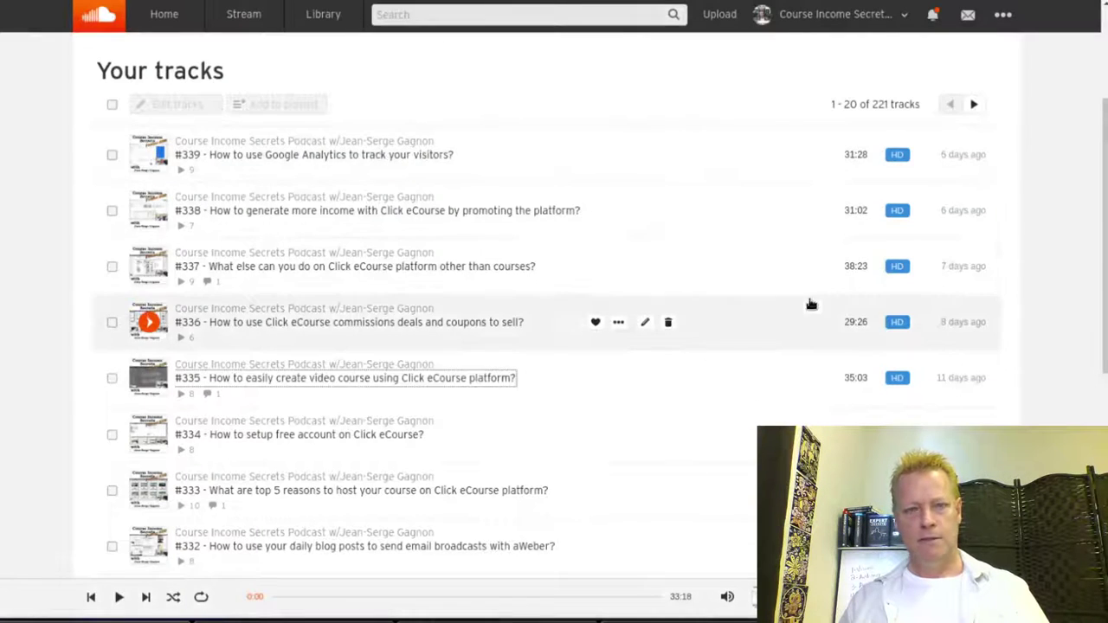
{"action": "right_click", "coordinate": [310, 324]}
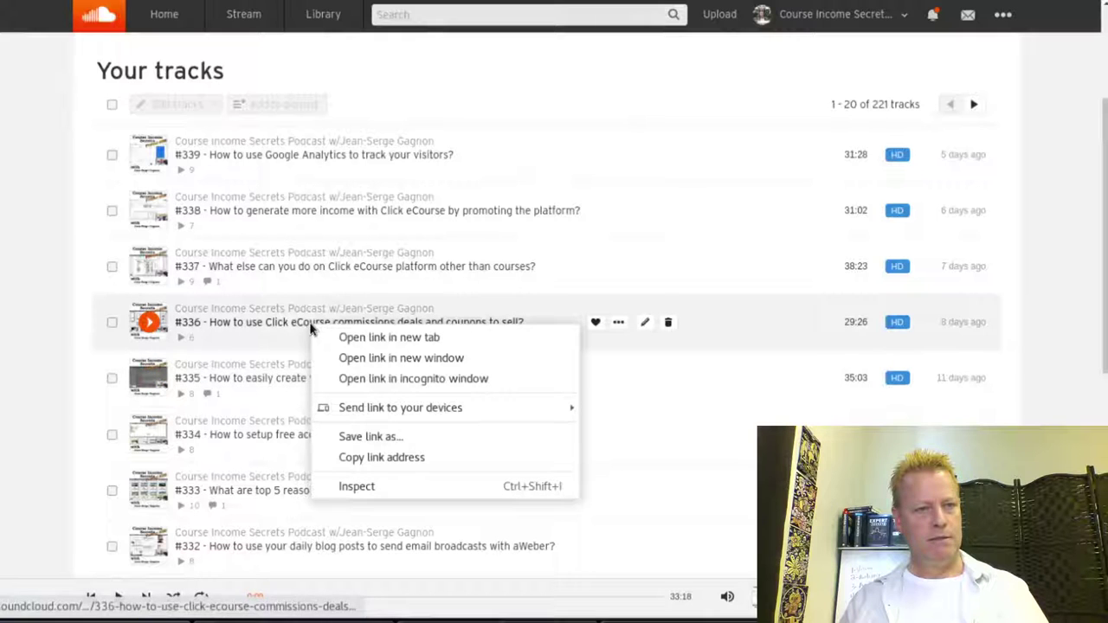
{"action": "left_click", "coordinate": [355, 456]}
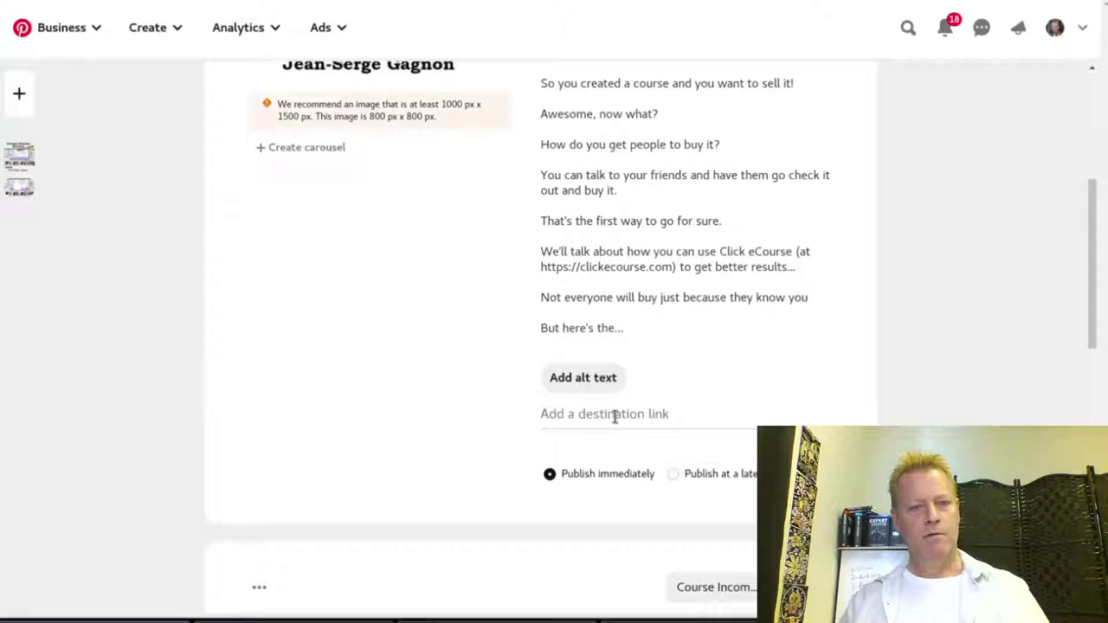
{"action": "left_click", "coordinate": [615, 416]}
{"action": "key", "text": "ctrl+v"}
Add another pin draft titled "#337 - What else can you do on Click eCourse platform other than courses?", copied from the terminal.
{"action": "scroll", "coordinate": [615, 416], "scroll_direction": "up", "scroll_amount": 3}
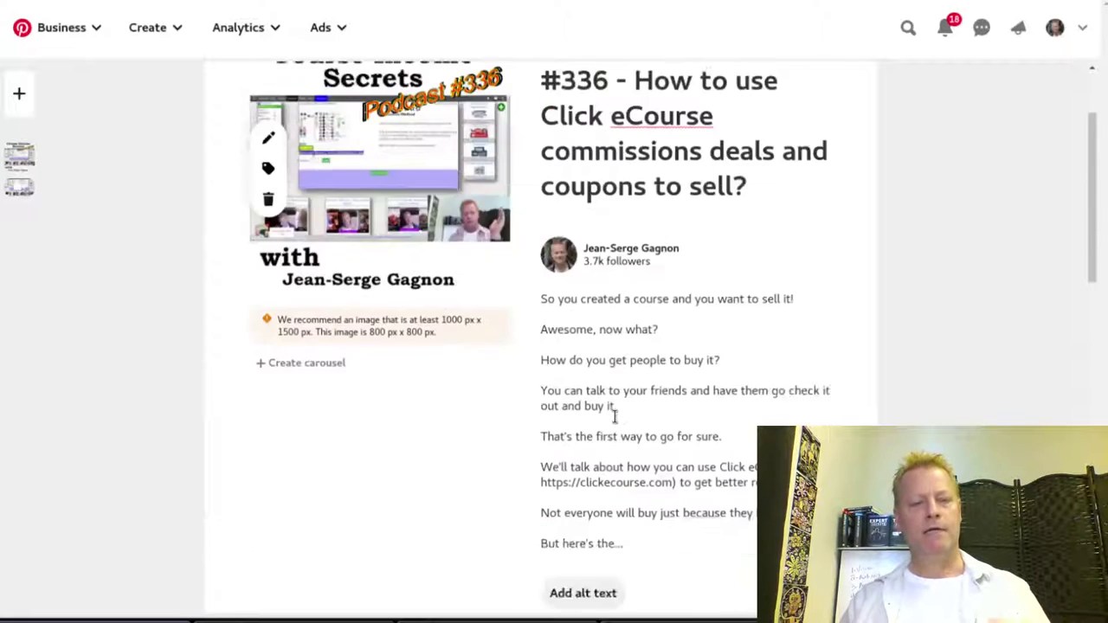
{"action": "scroll", "coordinate": [614, 416], "scroll_direction": "up", "scroll_amount": 2}
{"action": "scroll", "coordinate": [598, 389], "scroll_direction": "up", "scroll_amount": 1}
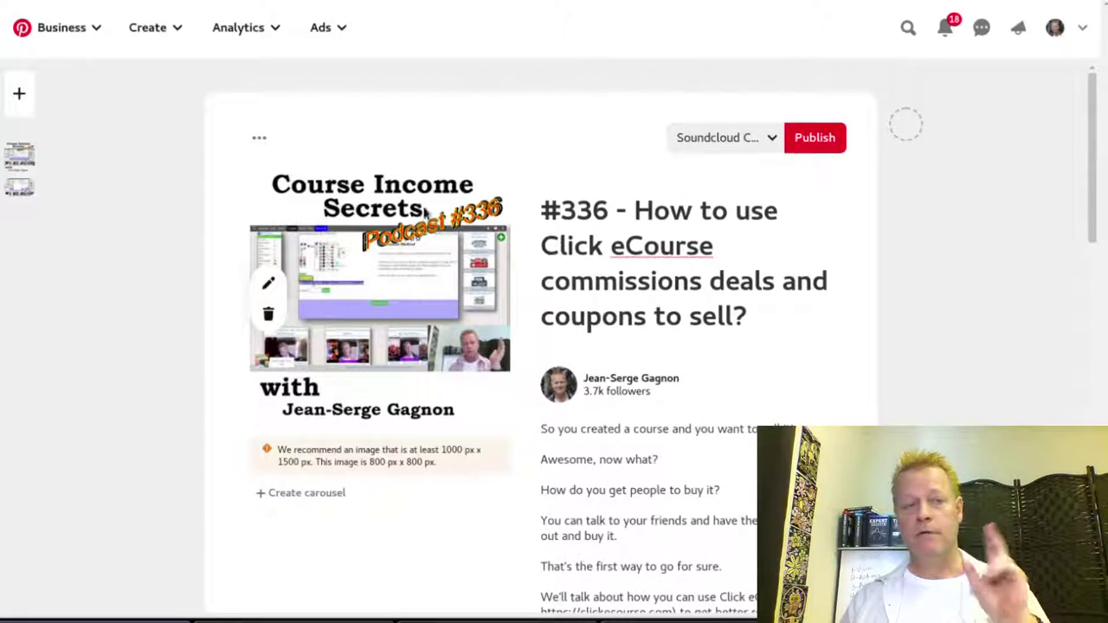
{"action": "left_click", "coordinate": [19, 94]}
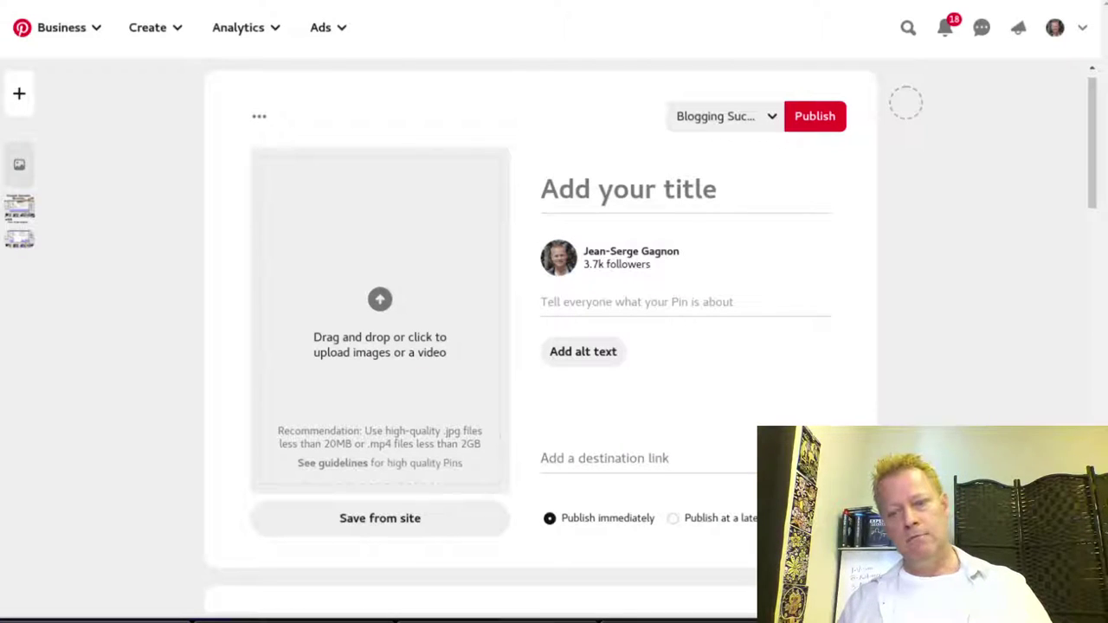
{"action": "key", "text": "alt+Tab"}
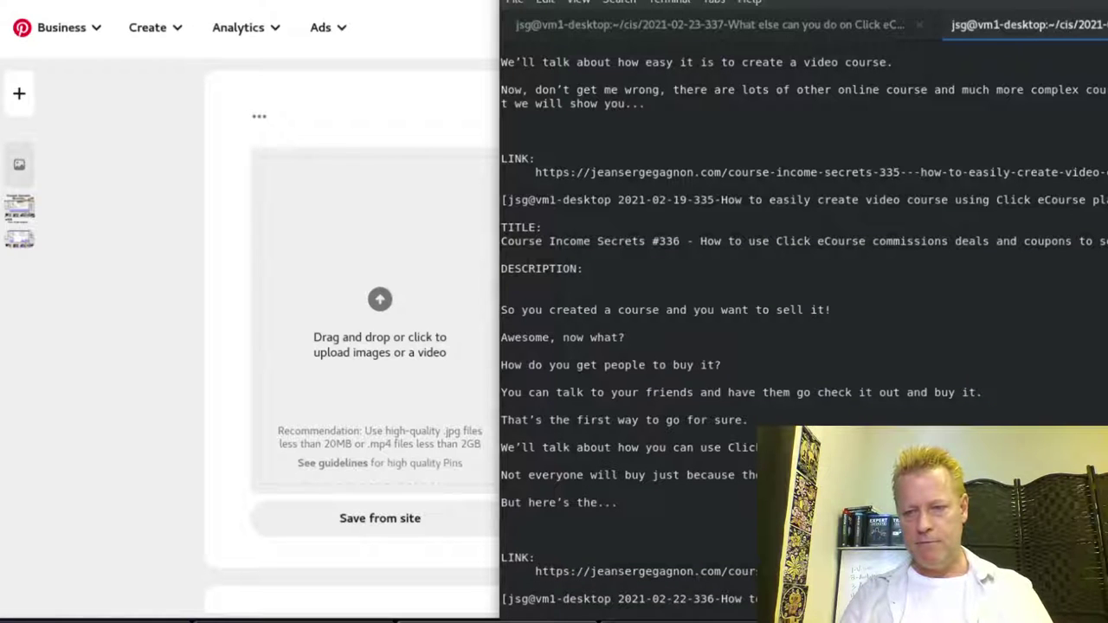
{"action": "scroll", "coordinate": [796, 329], "scroll_direction": "down", "scroll_amount": 7}
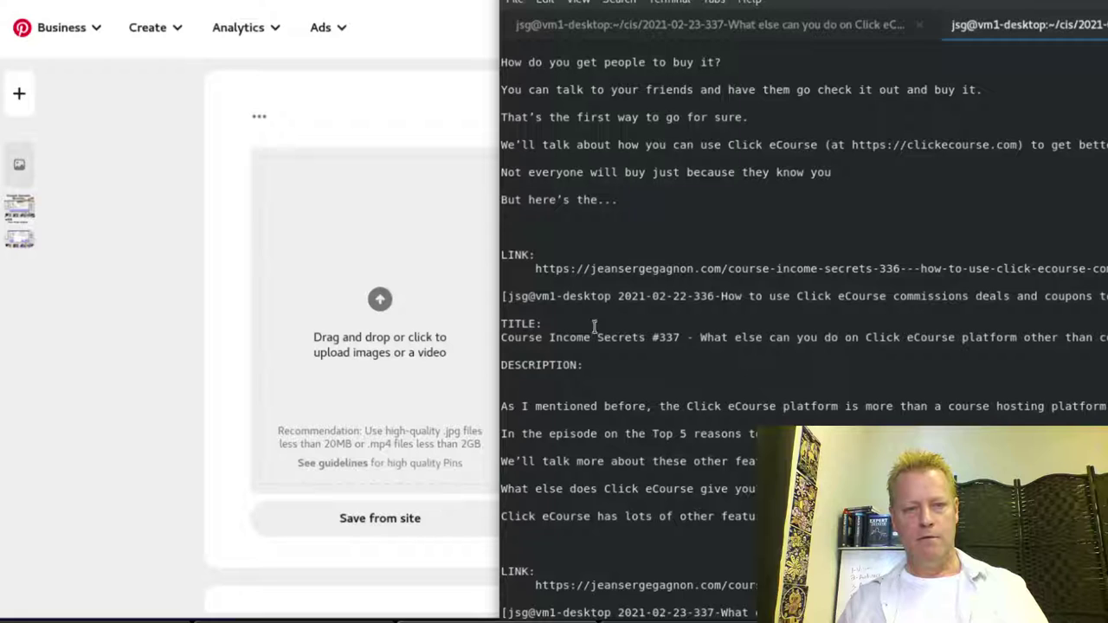
{"action": "left_click_drag", "start_coordinate": [652, 337], "coordinate": [1107, 338]}
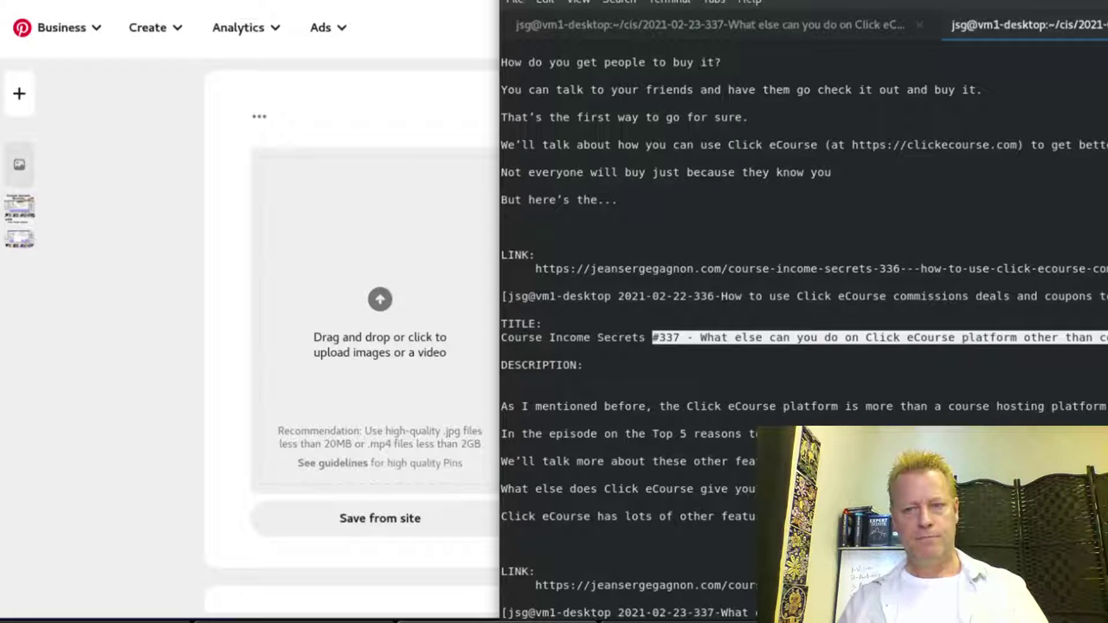
{"action": "key", "text": "alt+Tab"}
{"action": "left_click", "coordinate": [677, 188]}
{"action": "key", "text": "ctrl+v"}
Find the boards matching "sou" and assign the #337 pin to the Soundcloud Course Income board.
{"action": "left_click", "coordinate": [692, 121]}
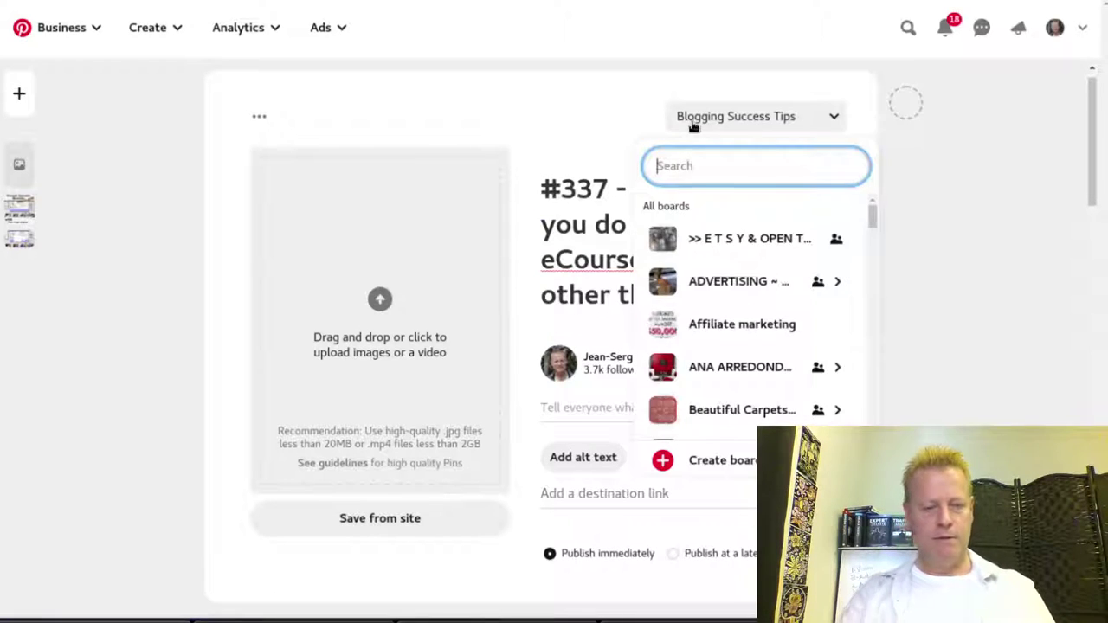
{"action": "type", "text": "sou"}
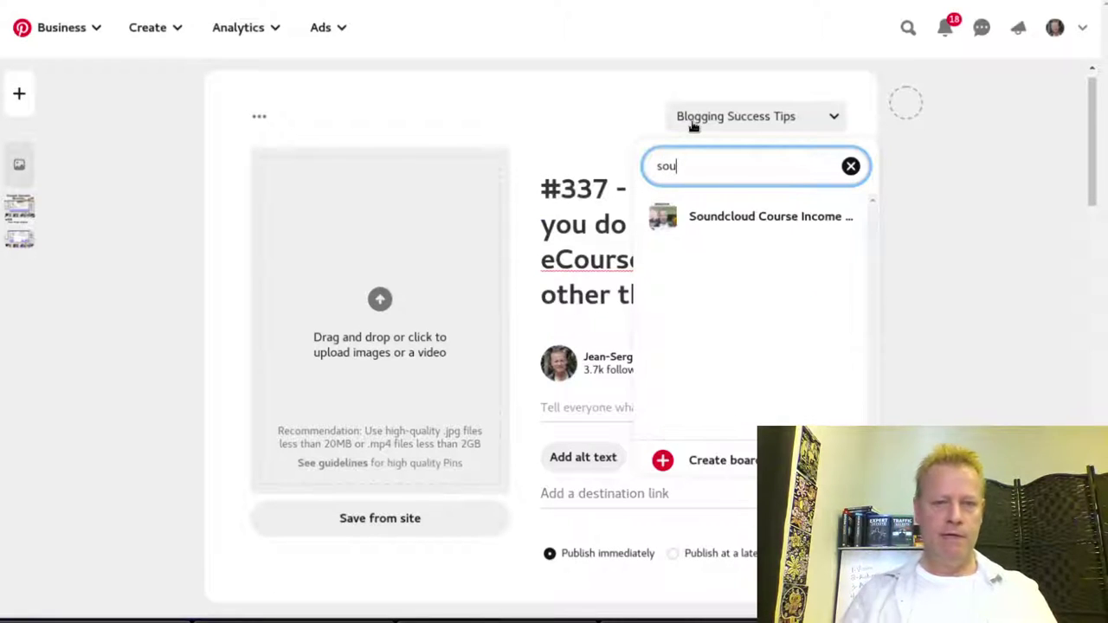
{"action": "left_click", "coordinate": [712, 218]}
{"action": "left_click", "coordinate": [392, 307]}
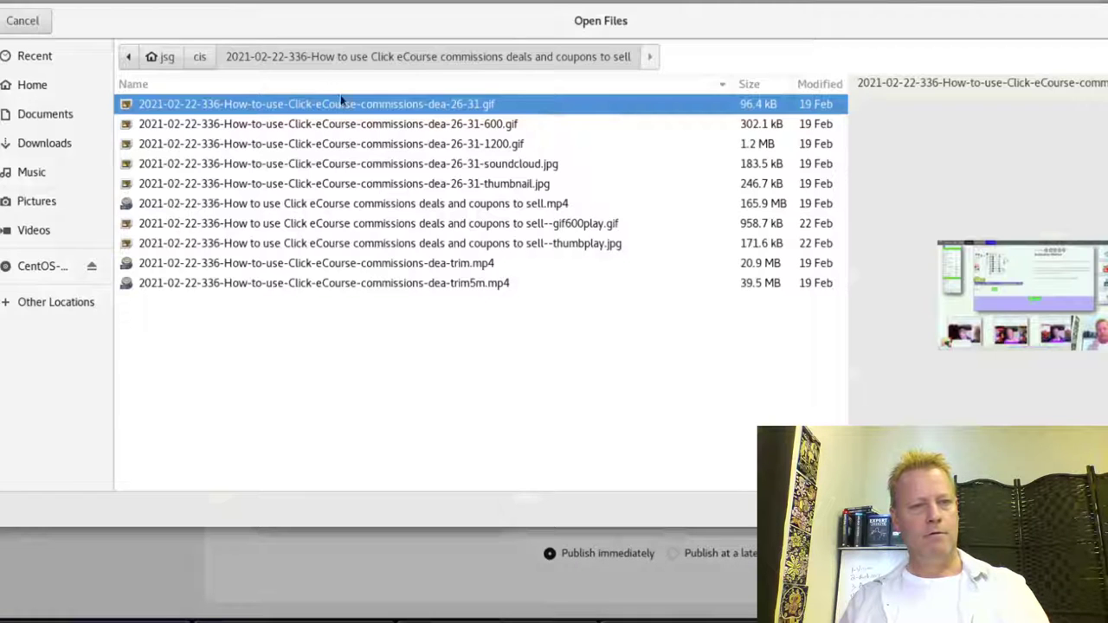
{"action": "left_click", "coordinate": [204, 57]}
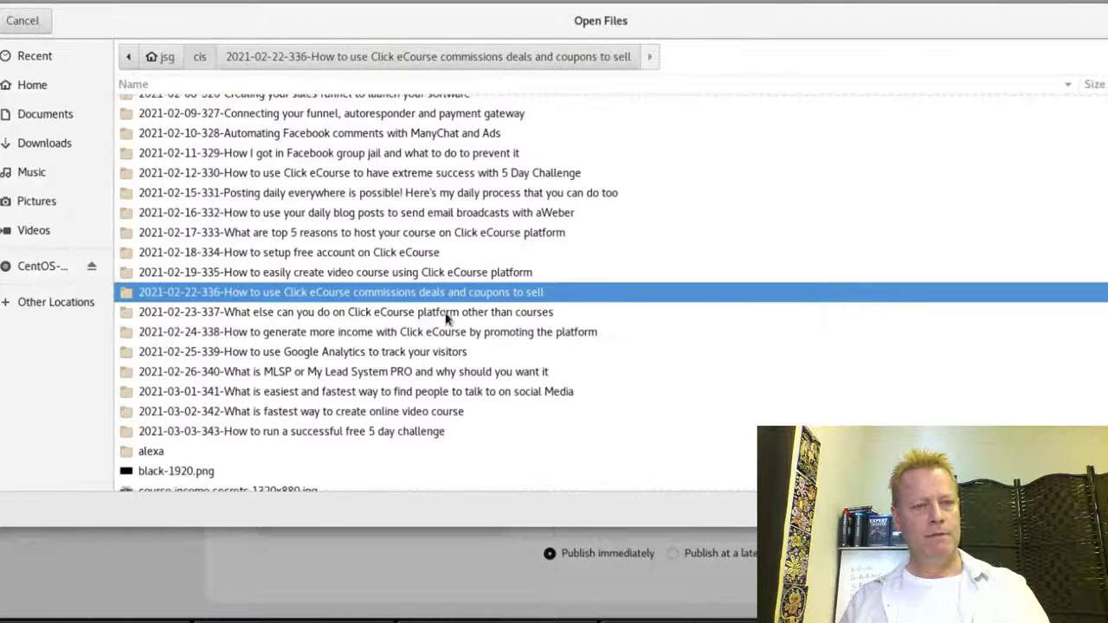
{"action": "double_click", "coordinate": [448, 313]}
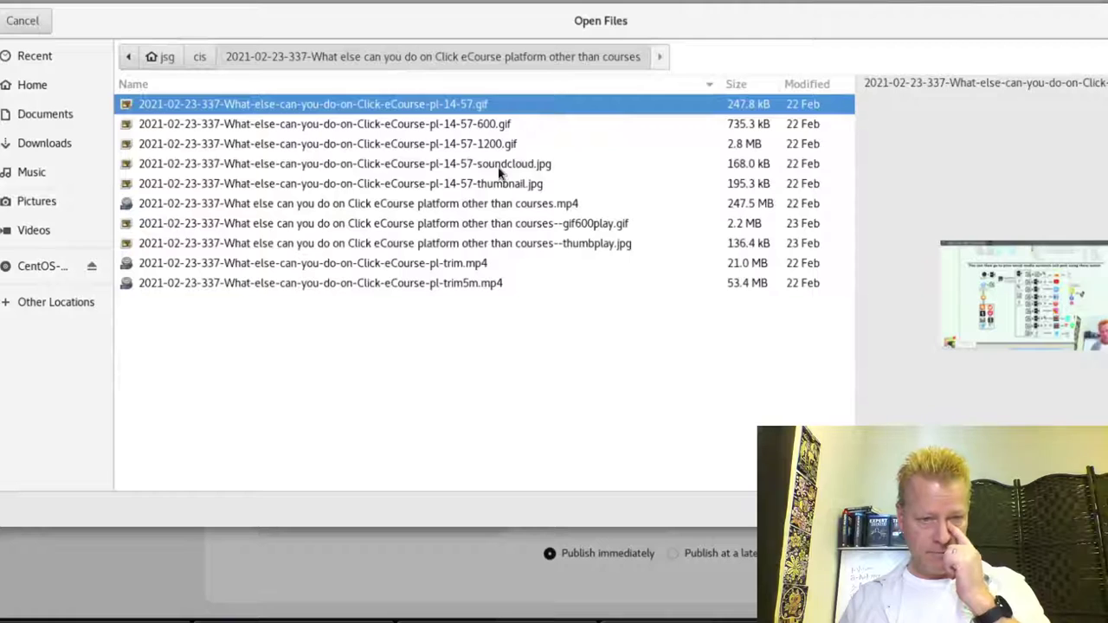
{"action": "left_click", "coordinate": [499, 165]}
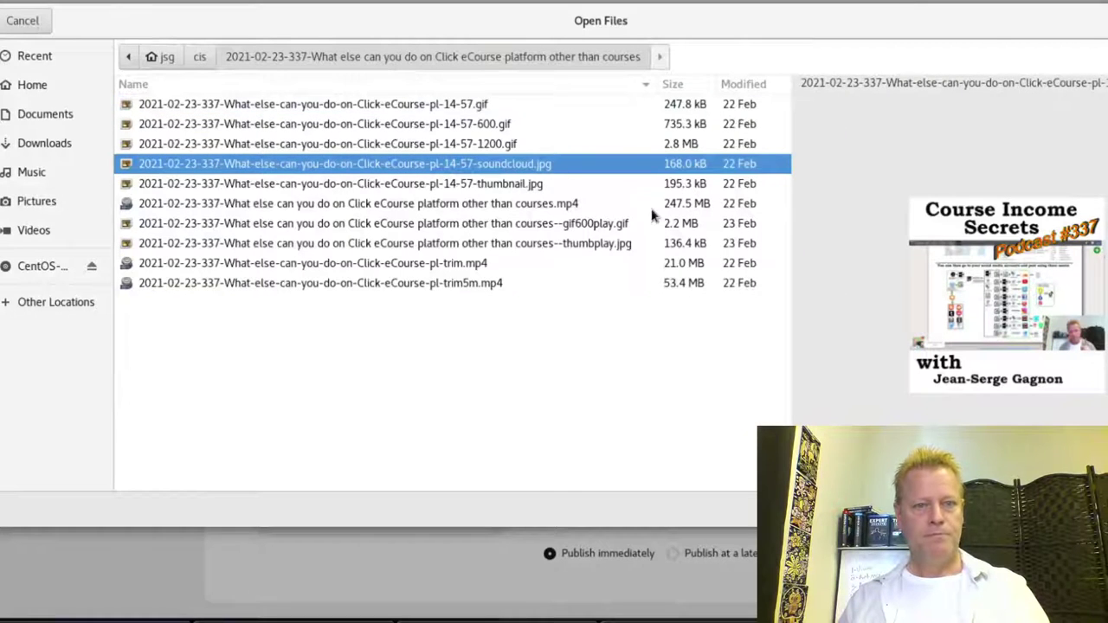
{"action": "key", "text": "Return"}
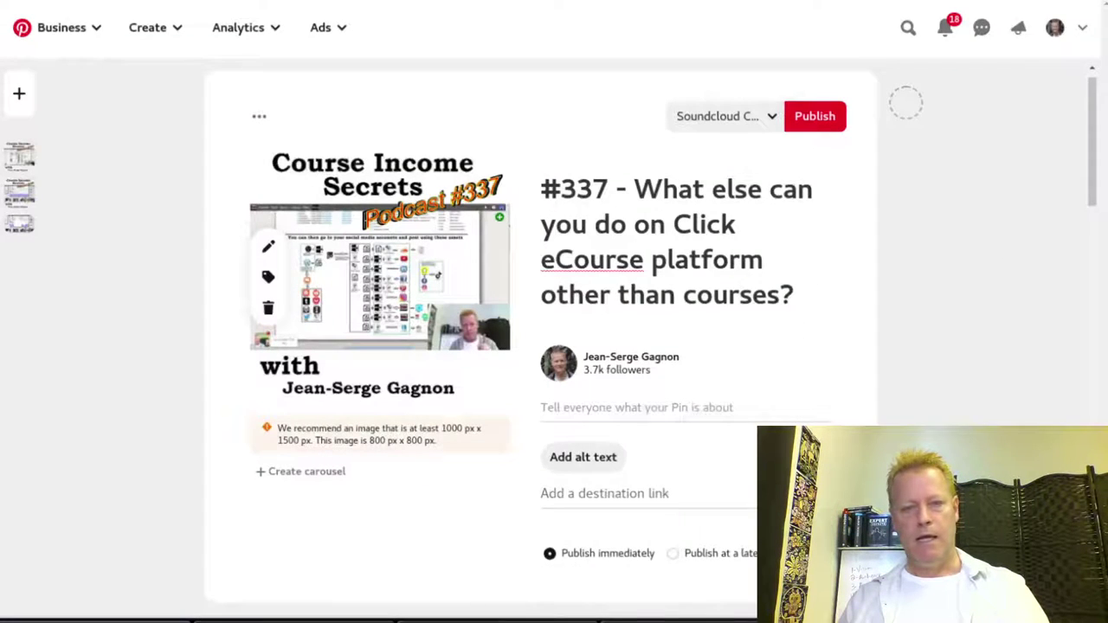
Copy the link address of track #337 on SoundCloud and paste it as the #337 pin's destination link.
{"action": "key", "text": "alt+Tab"}
{"action": "key", "text": "alt+Tab"}
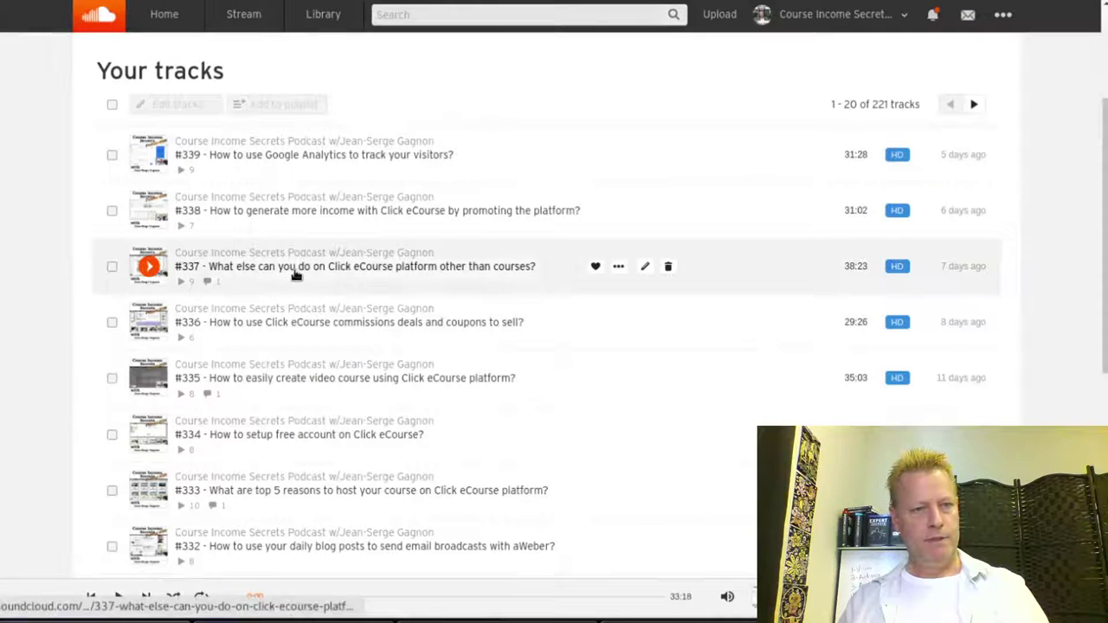
{"action": "right_click", "coordinate": [296, 274]}
{"action": "left_click", "coordinate": [381, 405]}
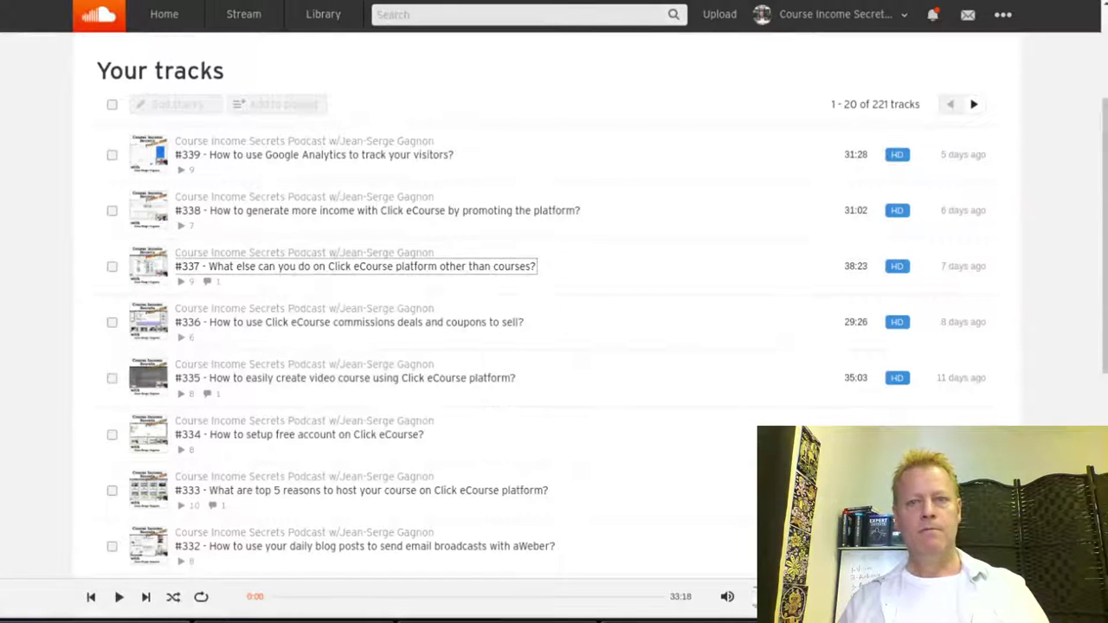
{"action": "key", "text": "alt+Tab"}
{"action": "left_click", "coordinate": [623, 493]}
{"action": "key", "text": "ctrl+v"}
Copy the episode #337 description from the terminal and paste it as the #337 podcast pin's description.
{"action": "key", "text": "alt+Tab"}
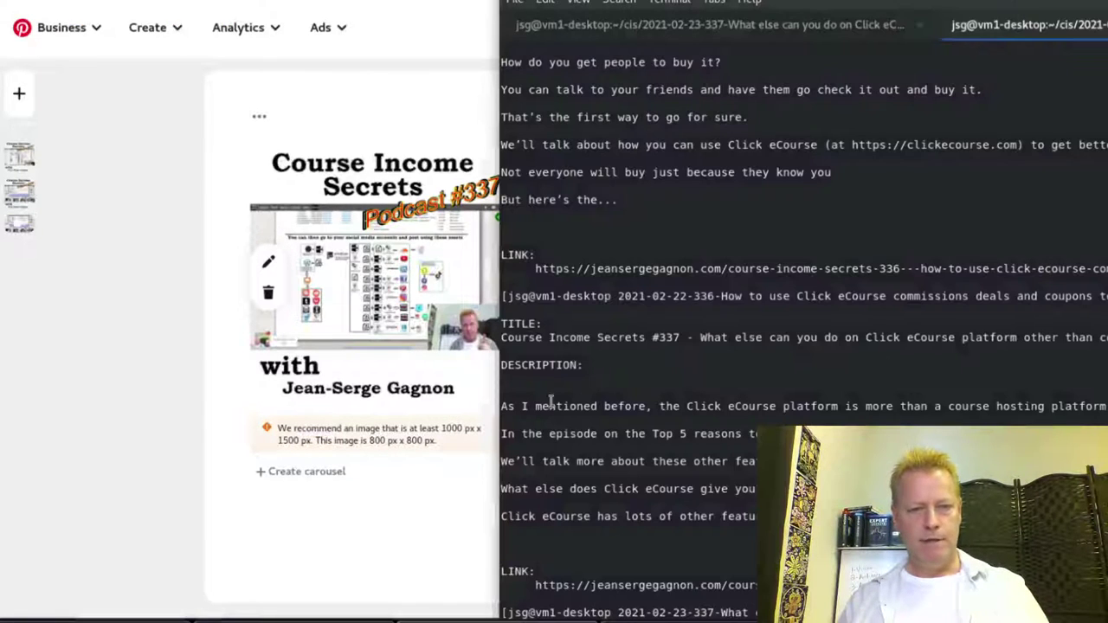
{"action": "left_click_drag", "start_coordinate": [501, 407], "coordinate": [779, 519]}
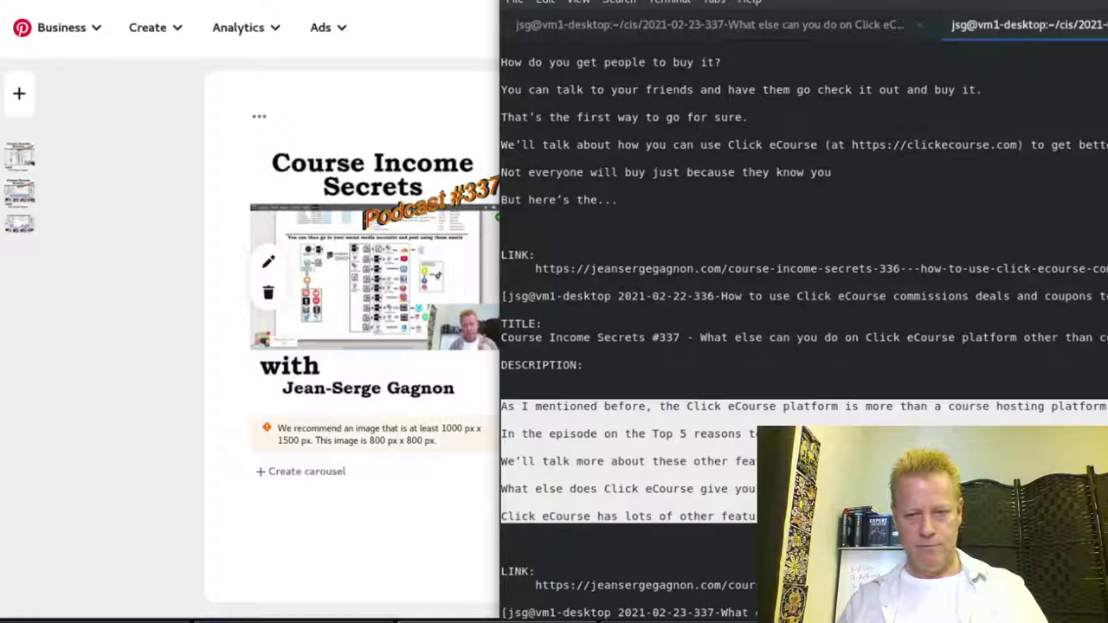
{"action": "right_click", "coordinate": [1002, 407]}
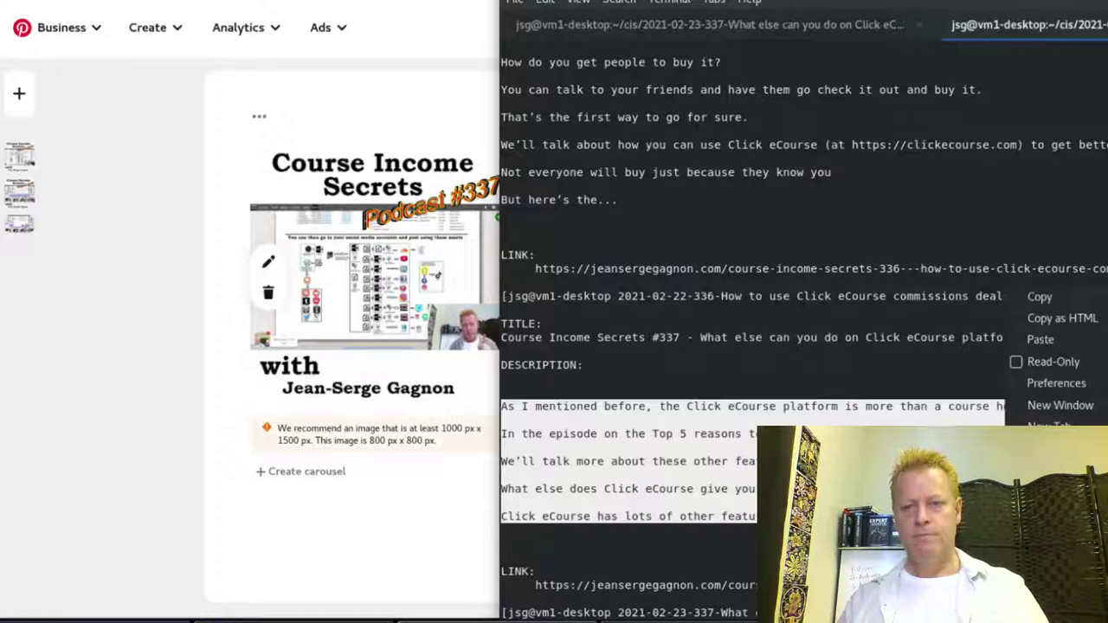
{"action": "left_click", "coordinate": [1034, 295]}
{"action": "left_click", "coordinate": [303, 522]}
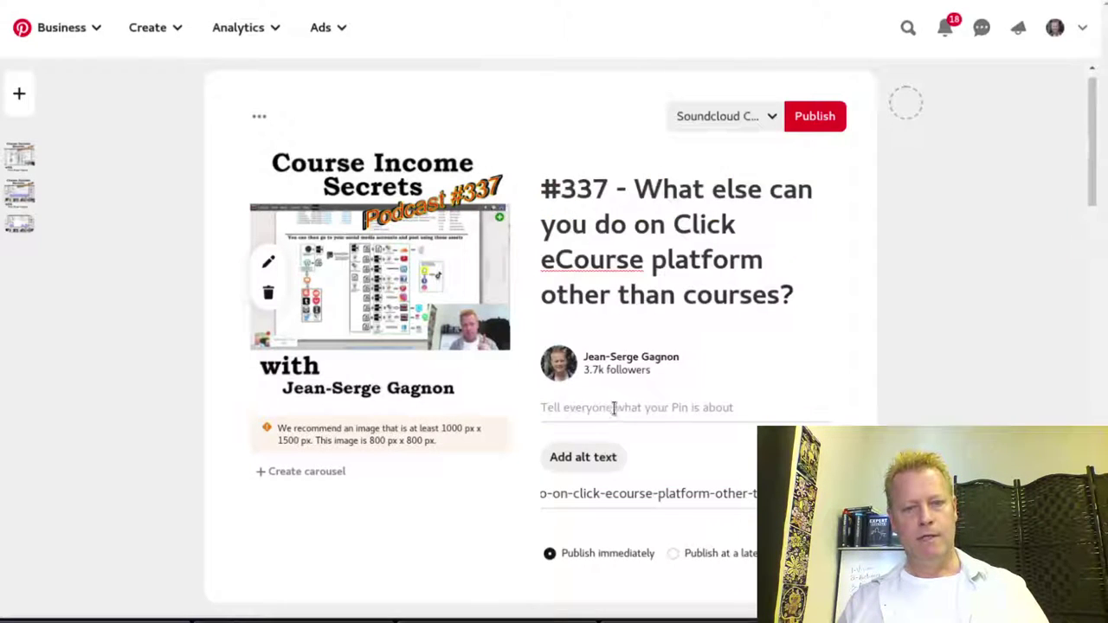
{"action": "left_click", "coordinate": [613, 408]}
{"action": "key", "text": "ctrl+v"}
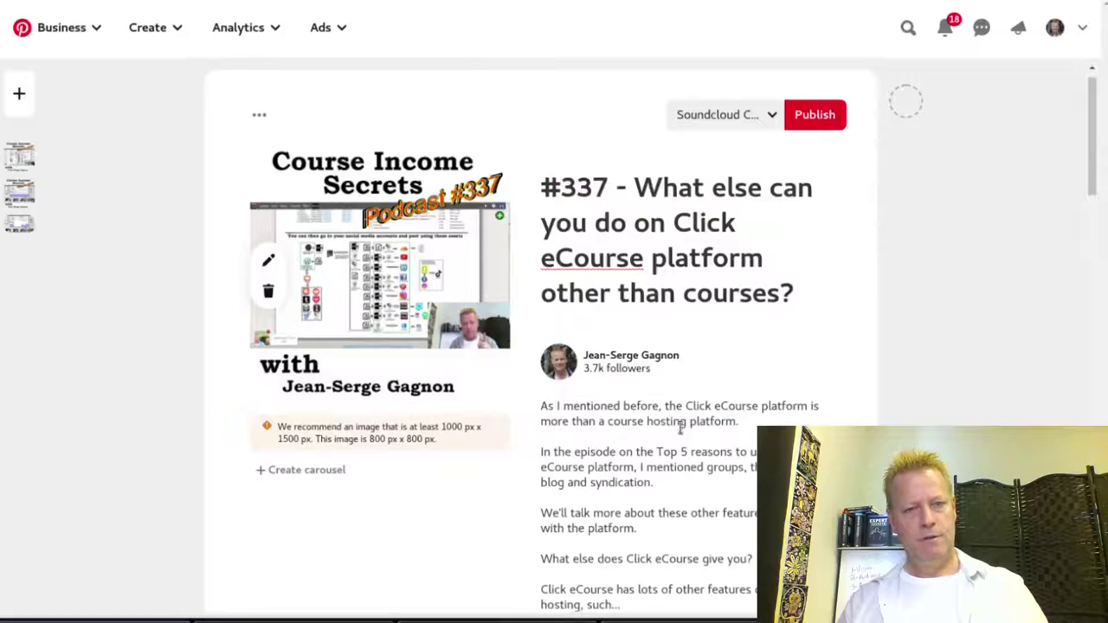
{"action": "scroll", "coordinate": [679, 426], "scroll_direction": "down", "scroll_amount": 4}
{"action": "scroll", "coordinate": [681, 433], "scroll_direction": "up", "scroll_amount": 3}
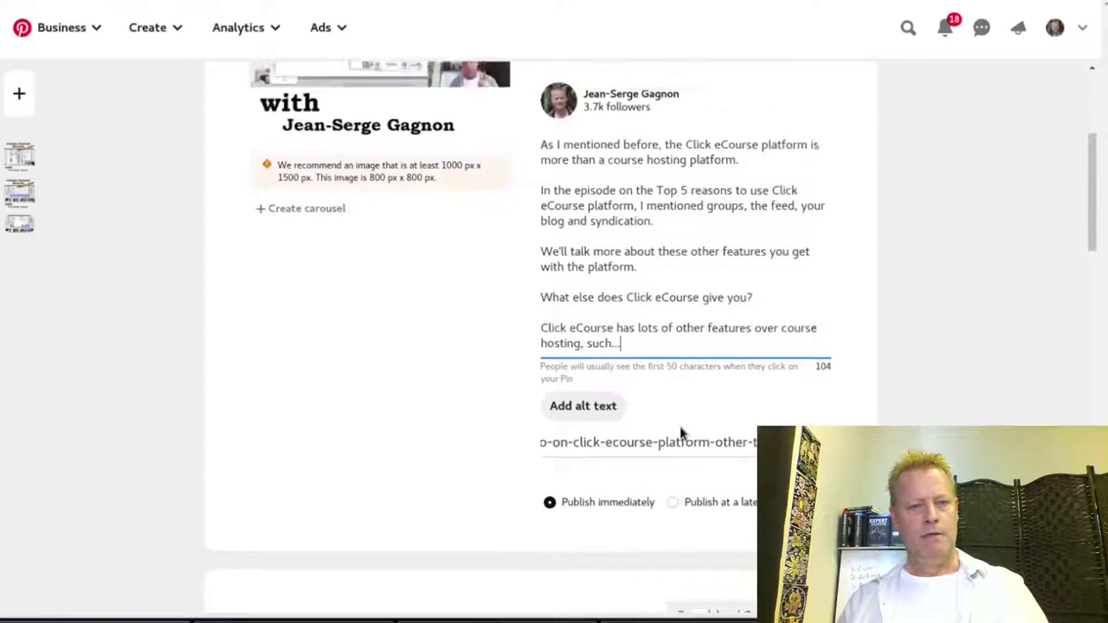
Add another pin draft, find the boards matching "vide" and assign the draft to the Course Income Secrets videos board.
{"action": "left_click", "coordinate": [19, 95]}
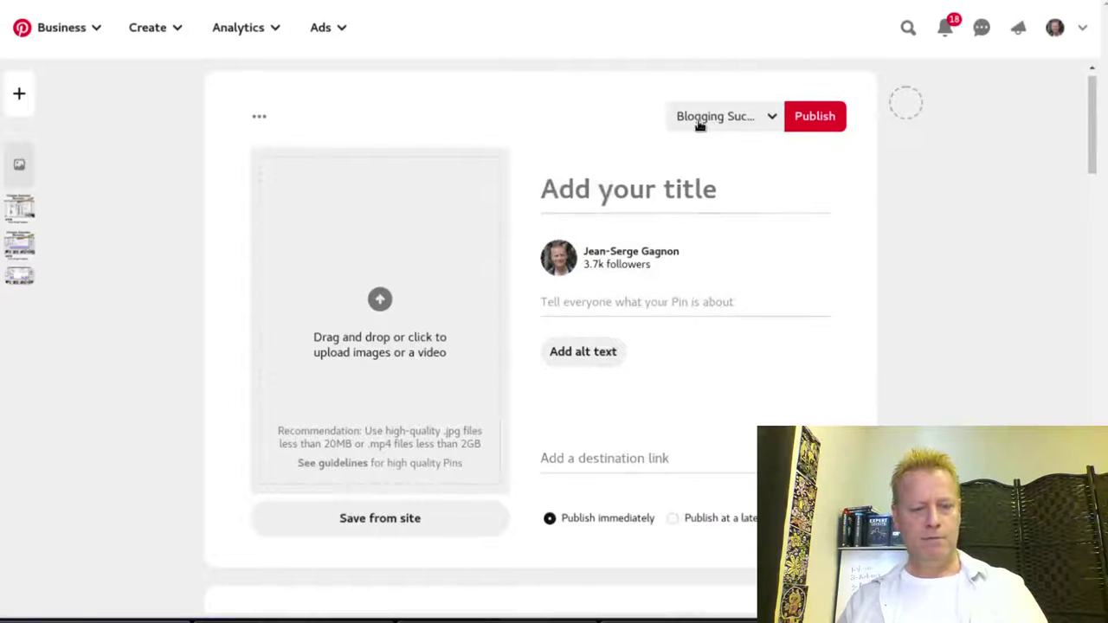
{"action": "left_click", "coordinate": [699, 126]}
{"action": "type", "text": "vide"}
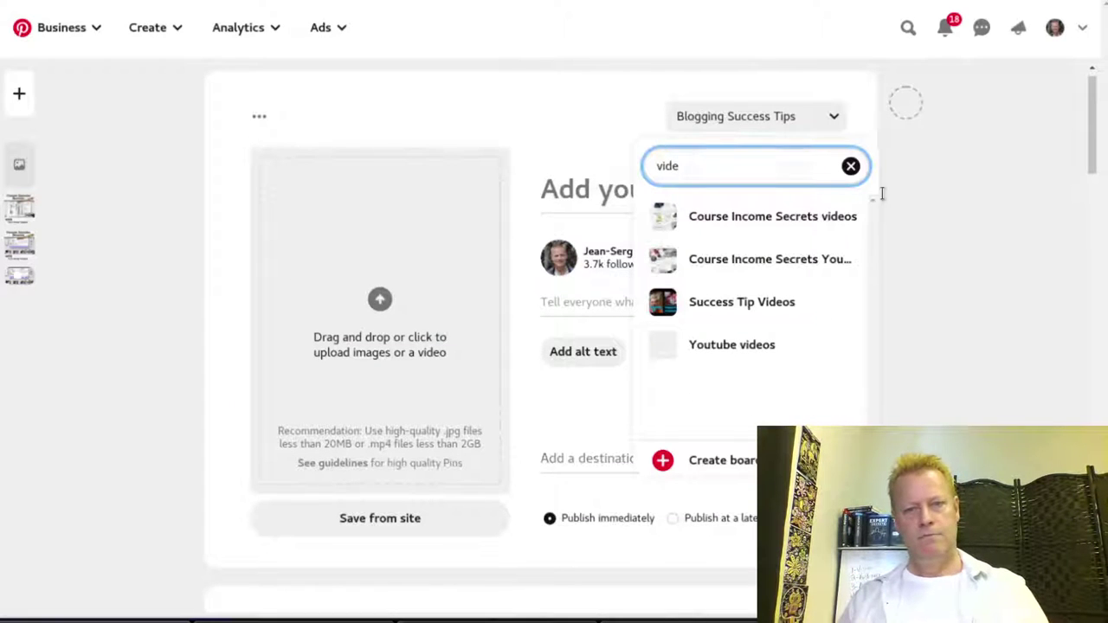
{"action": "left_click", "coordinate": [742, 216]}
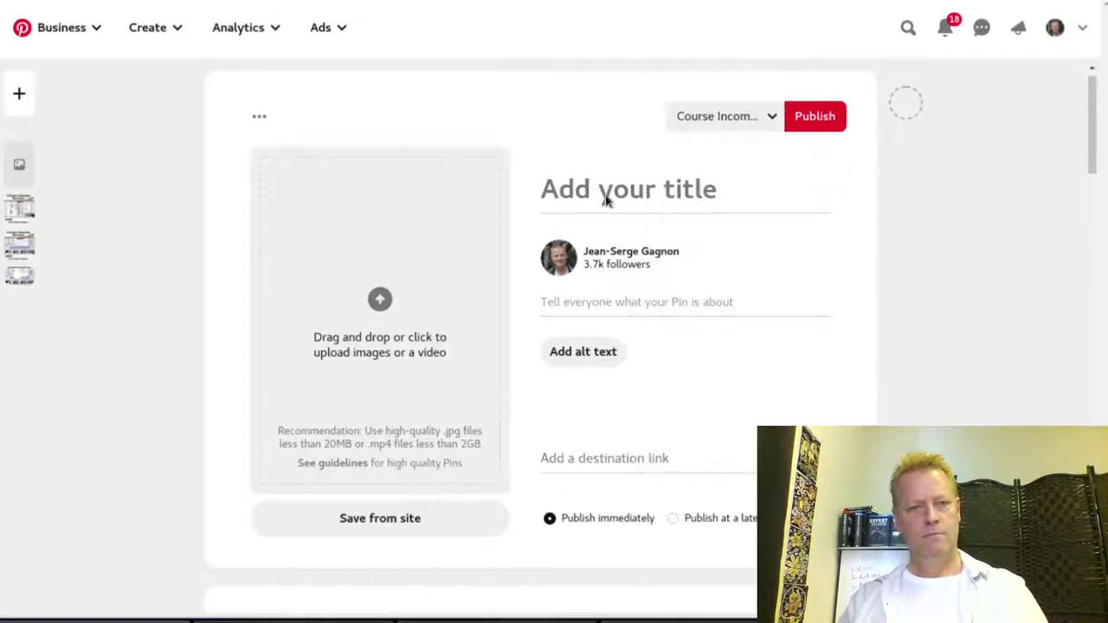
{"action": "left_click", "coordinate": [637, 301]}
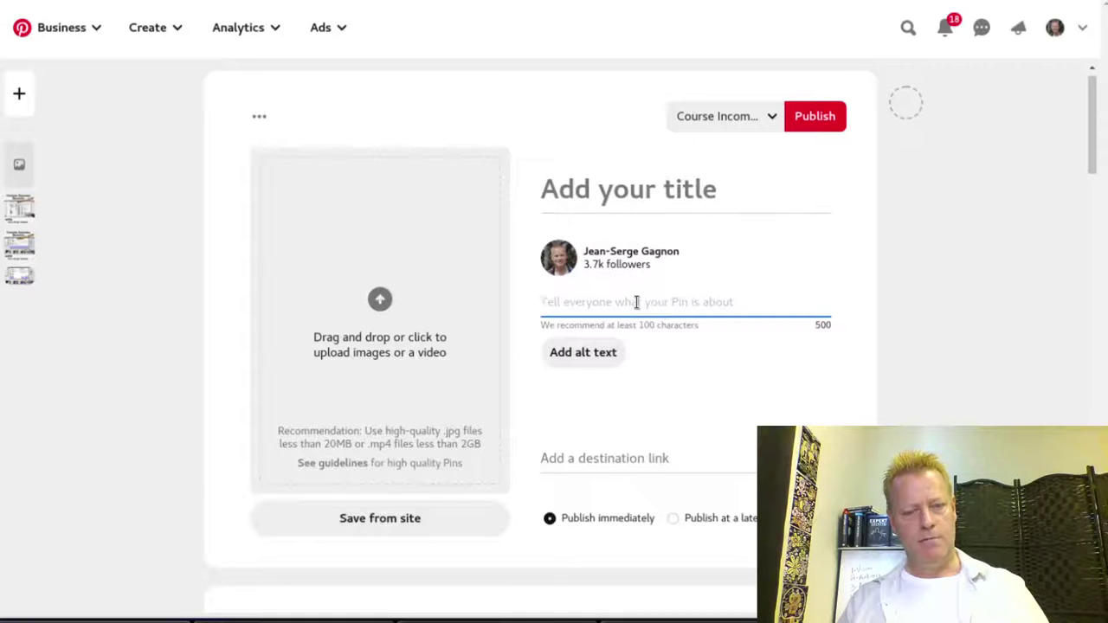
{"action": "key", "text": "ctrl+v"}
{"action": "left_click", "coordinate": [342, 320]}
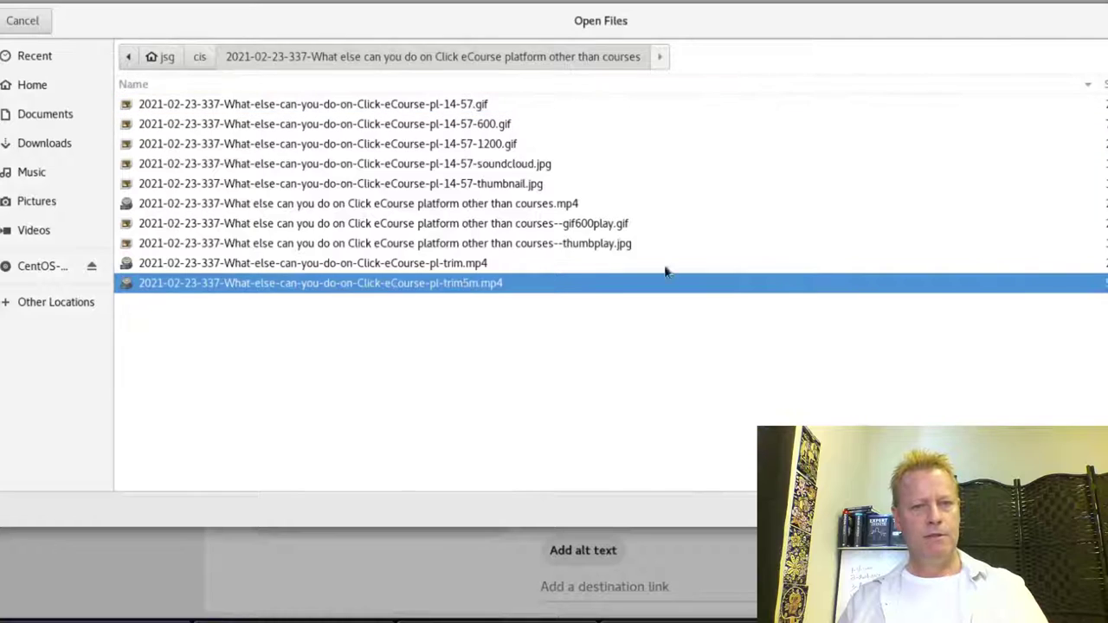
{"action": "double_click", "coordinate": [618, 280]}
{"action": "left_click", "coordinate": [488, 351]}
Title the video pin "Course Income Secrets #337 - What else can you do on Click eCourse platform other than courses?", copied from the terminal.
{"action": "double_click", "coordinate": [616, 191]}
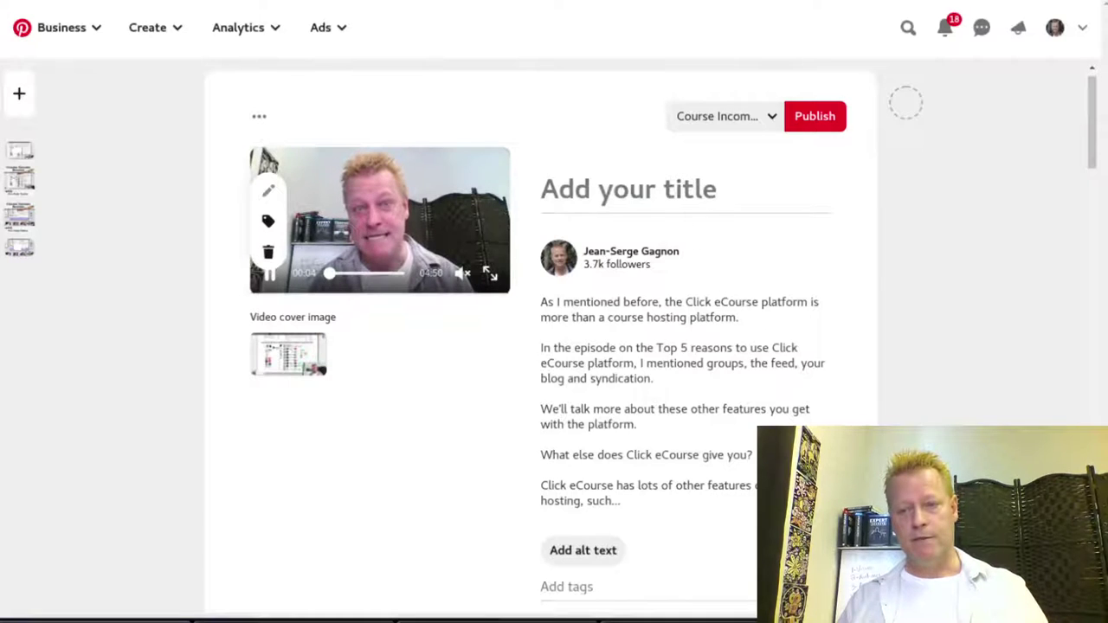
{"action": "key", "text": "alt+Tab"}
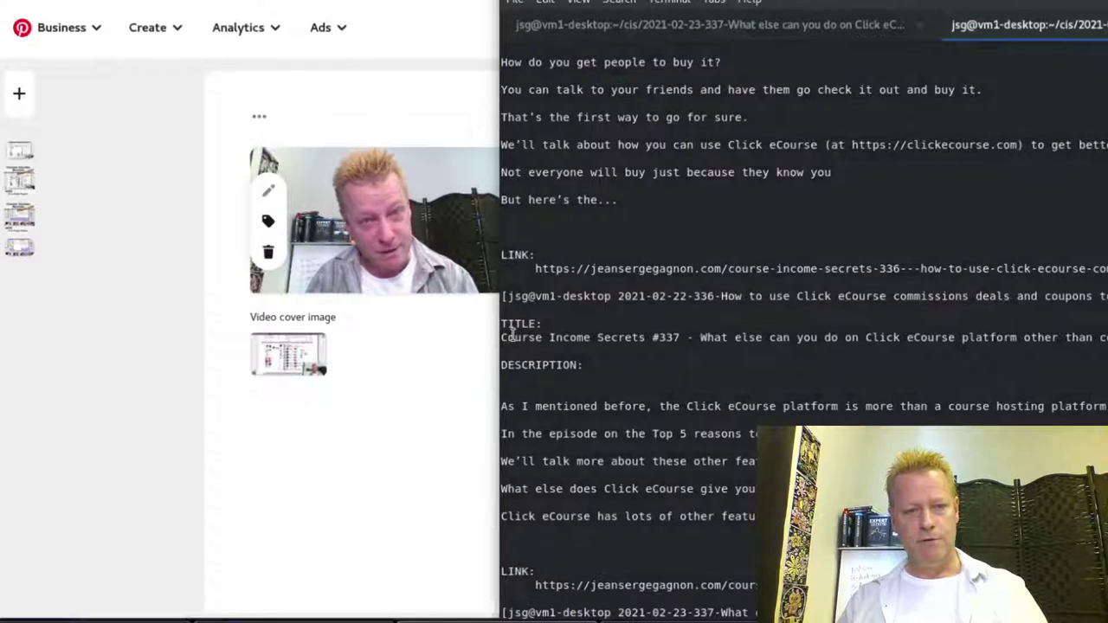
{"action": "left_click_drag", "start_coordinate": [501, 333], "coordinate": [1099, 340]}
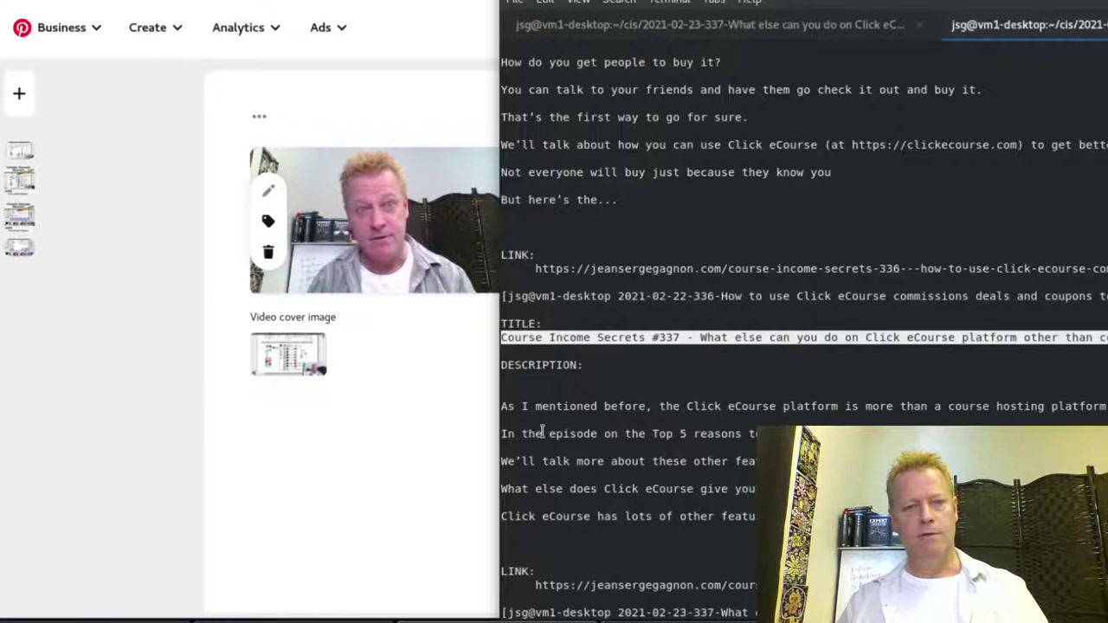
{"action": "left_click", "coordinate": [398, 415]}
{"action": "left_click", "coordinate": [649, 188]}
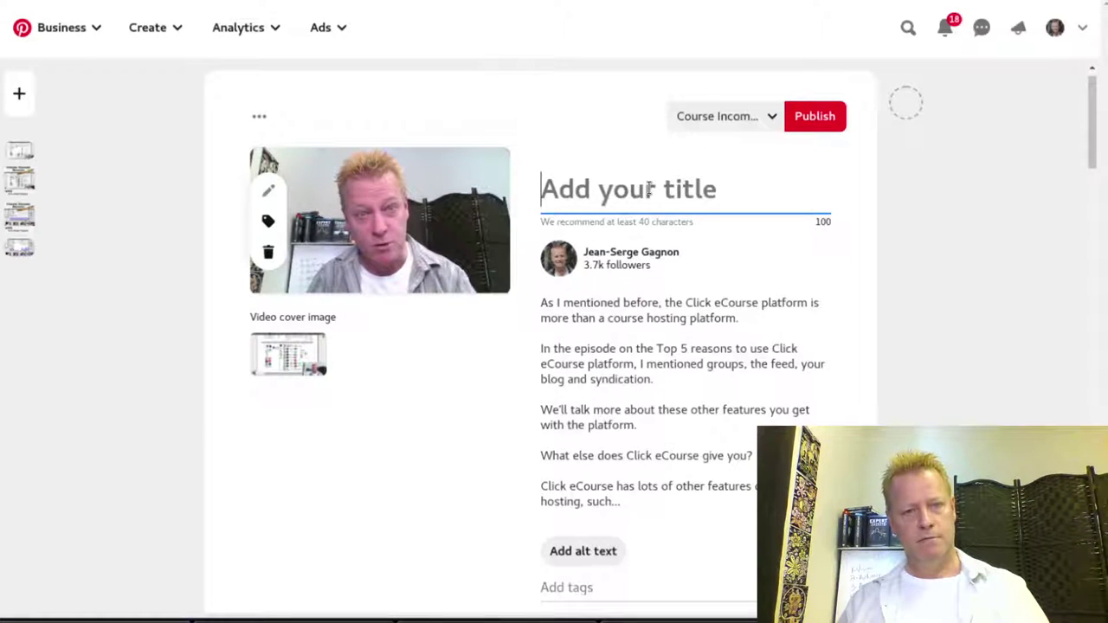
{"action": "key", "text": "ctrl+v"}
Review the pin drafts for episodes #337 and #336, checking their titles, descriptions and destination links.
{"action": "scroll", "coordinate": [732, 419], "scroll_direction": "down", "scroll_amount": 5}
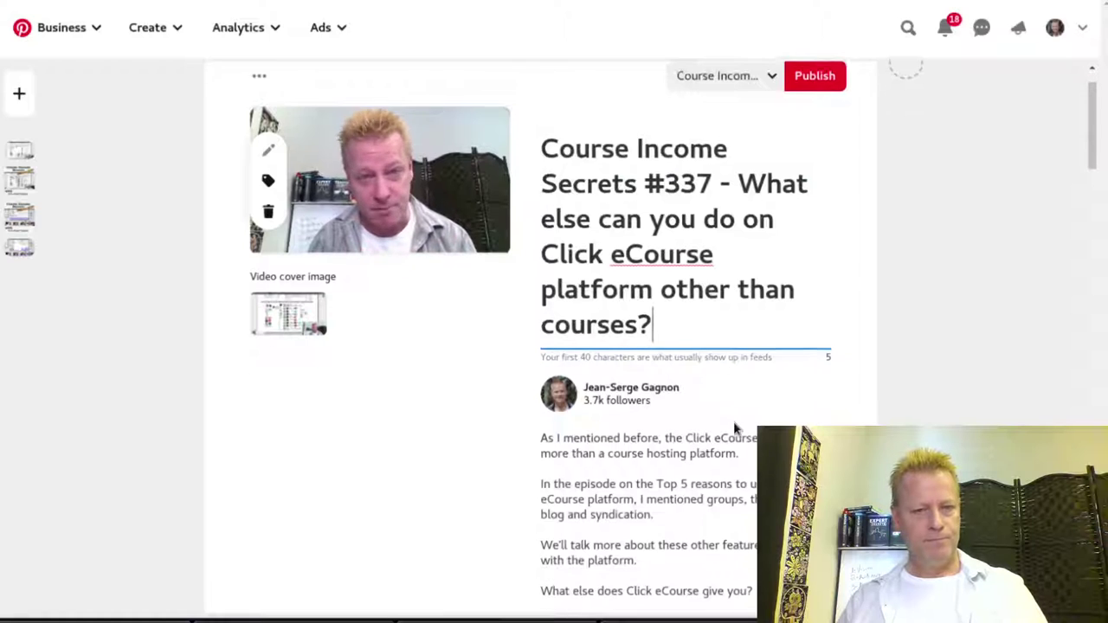
{"action": "scroll", "coordinate": [732, 422], "scroll_direction": "down", "scroll_amount": 4}
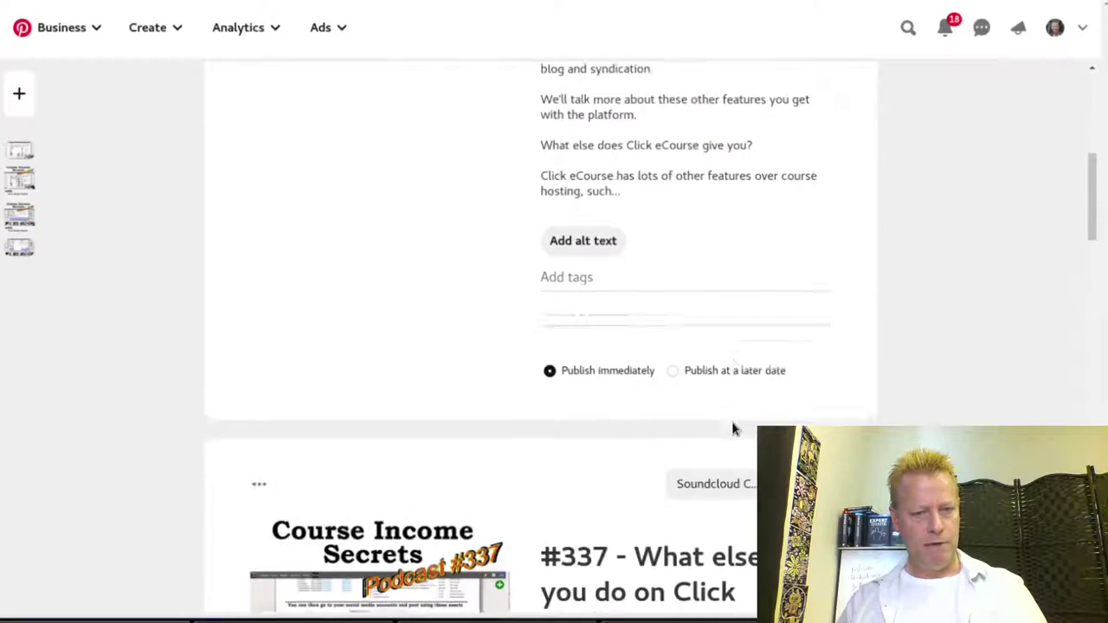
{"action": "scroll", "coordinate": [732, 422], "scroll_direction": "up", "scroll_amount": 3}
{"action": "scroll", "coordinate": [732, 422], "scroll_direction": "up", "scroll_amount": 7}
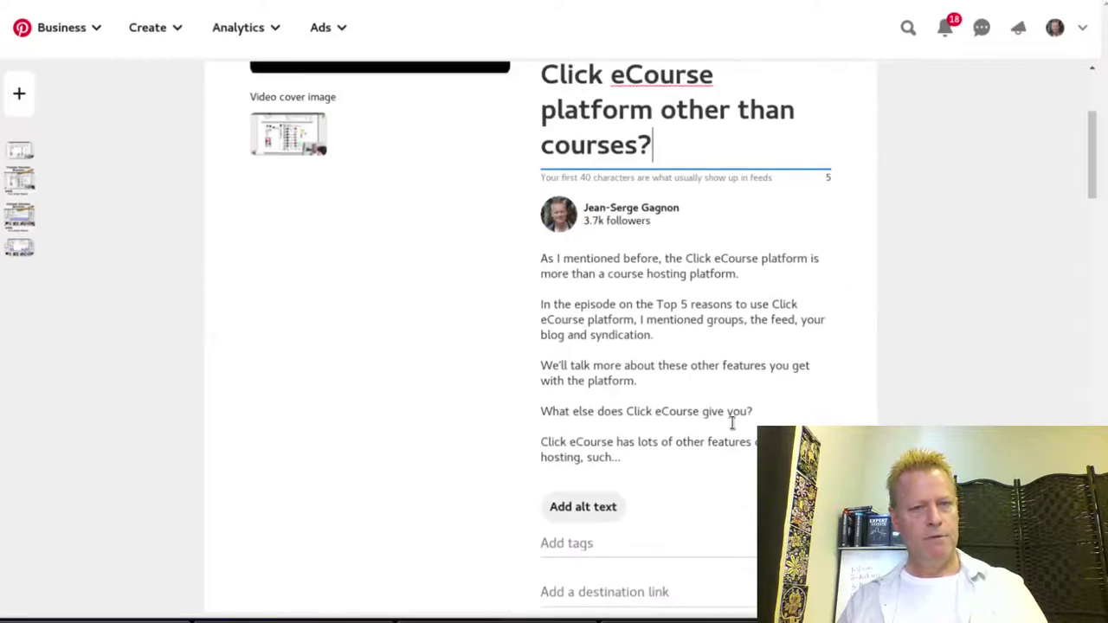
{"action": "scroll", "coordinate": [725, 436], "scroll_direction": "down", "scroll_amount": 14}
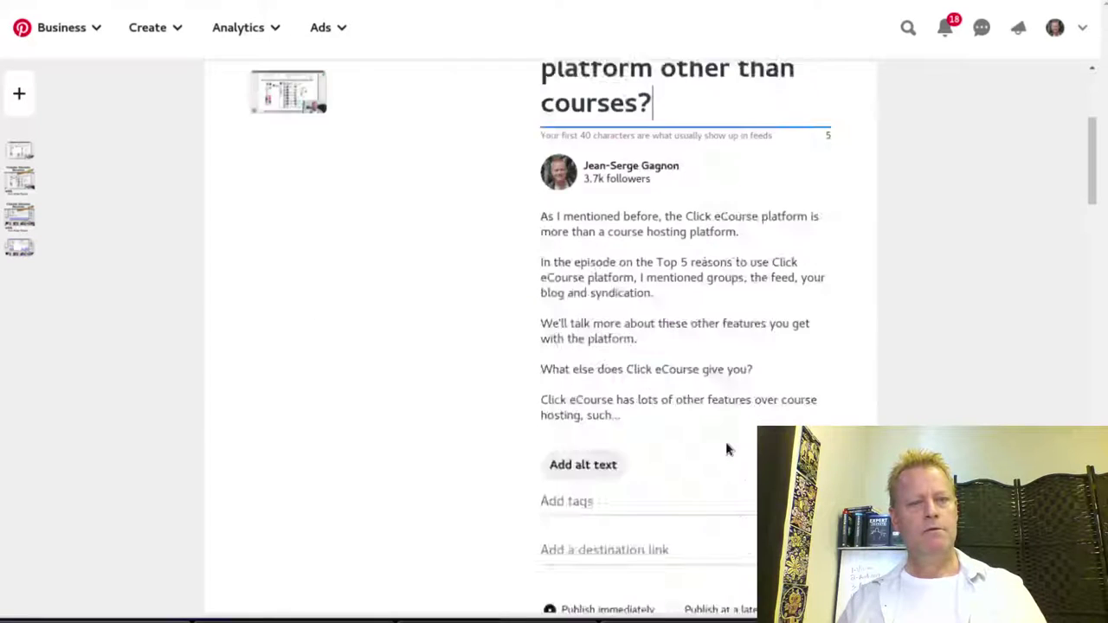
{"action": "scroll", "coordinate": [714, 428], "scroll_direction": "down", "scroll_amount": 9}
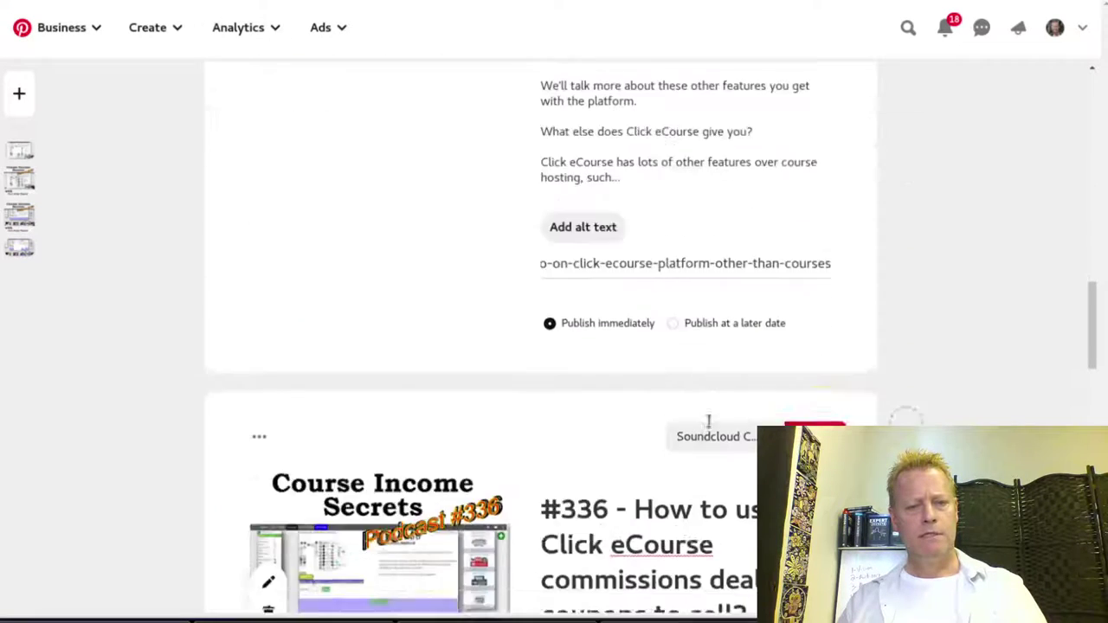
{"action": "scroll", "coordinate": [703, 413], "scroll_direction": "down", "scroll_amount": 10}
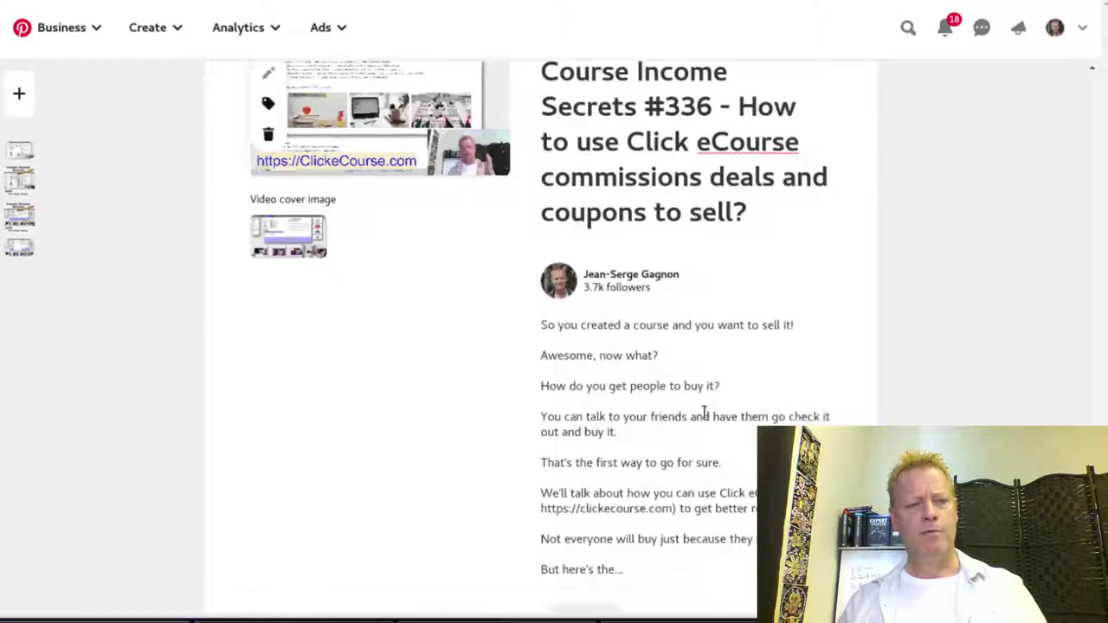
{"action": "scroll", "coordinate": [704, 420], "scroll_direction": "up", "scroll_amount": 20}
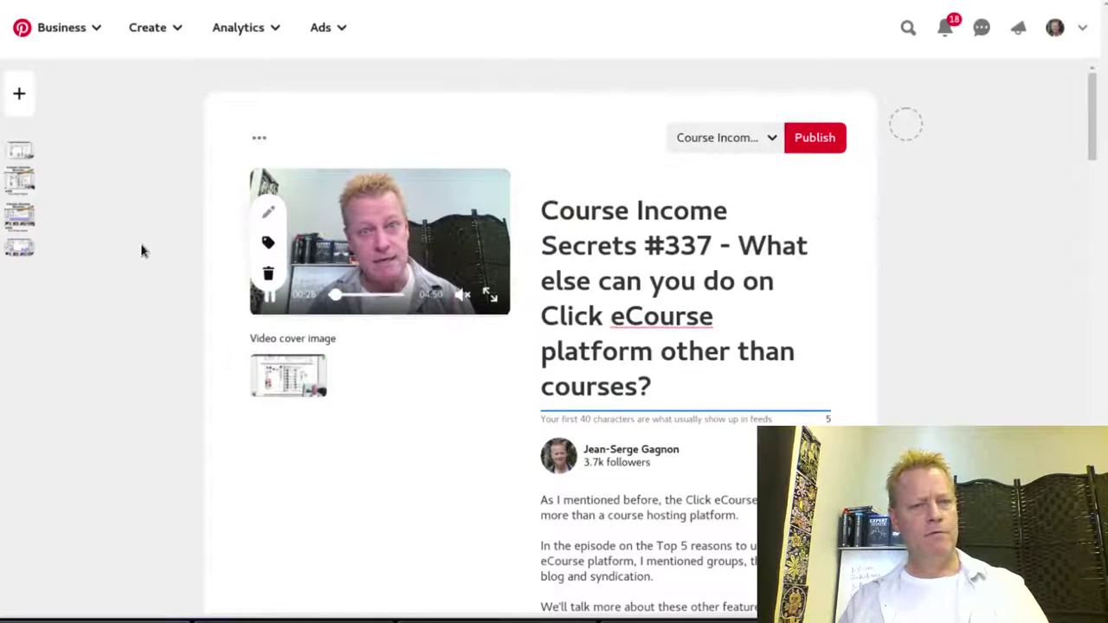
{"action": "left_click", "coordinate": [20, 93]}
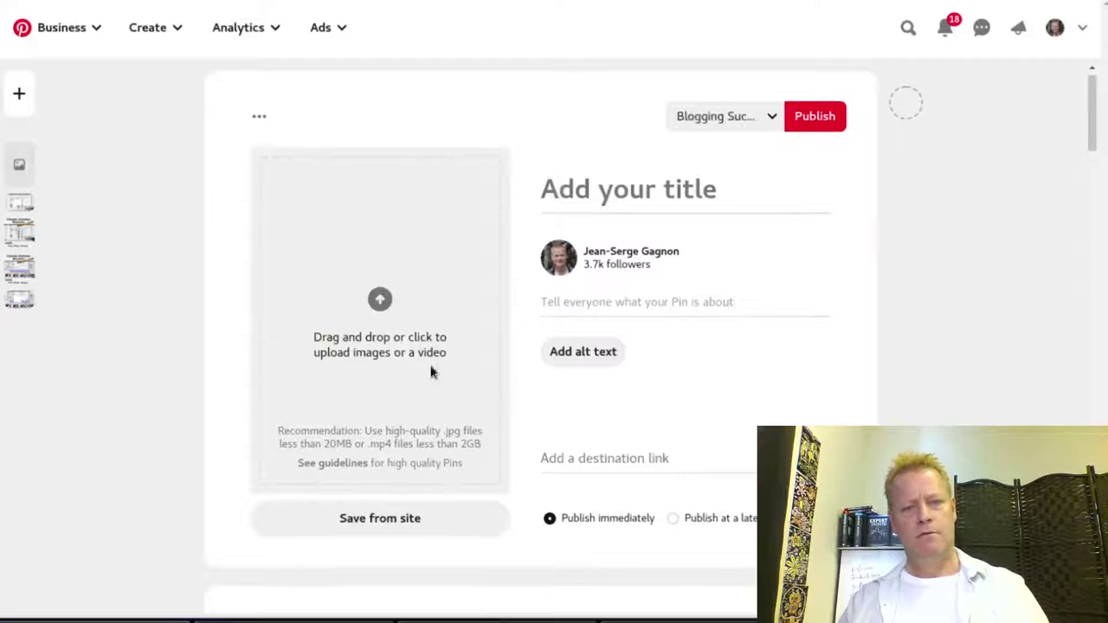
{"action": "left_click", "coordinate": [442, 314]}
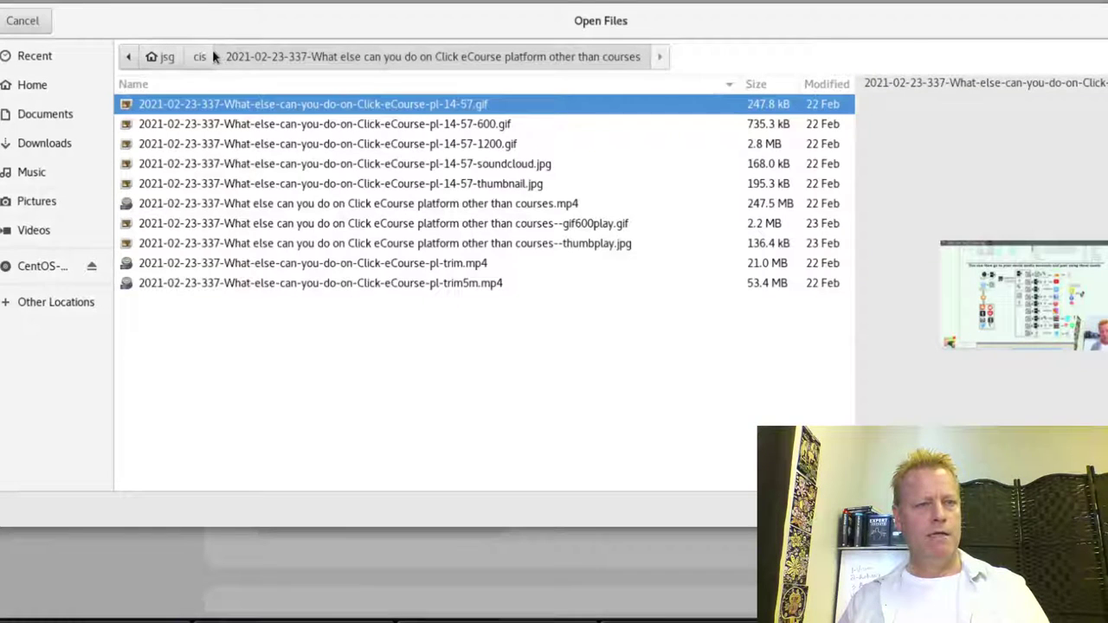
{"action": "key", "text": "alt+Up"}
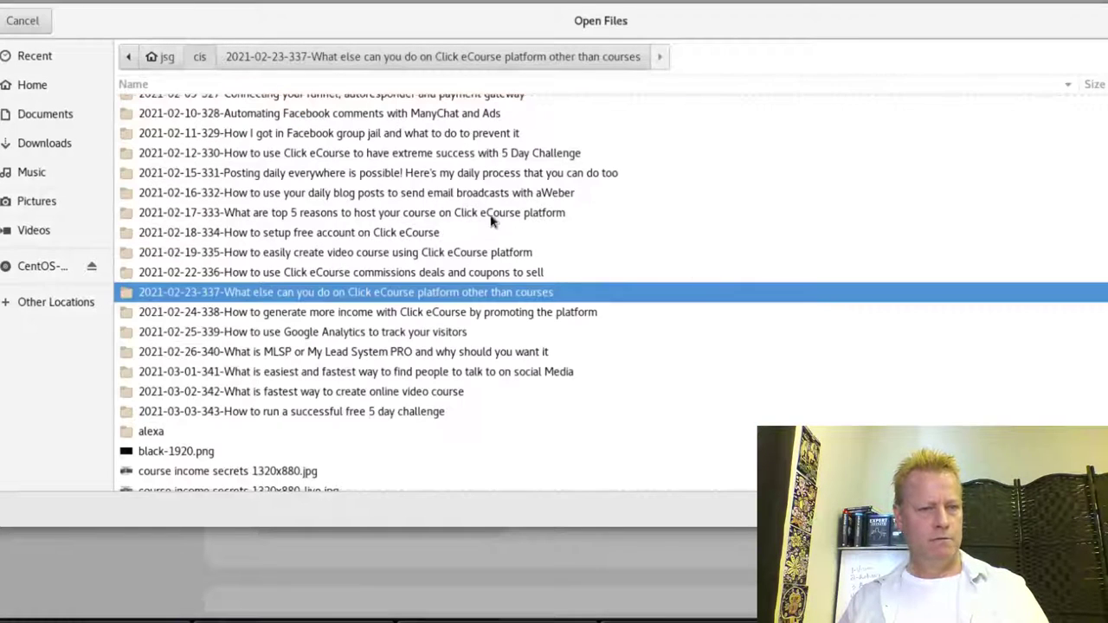
{"action": "double_click", "coordinate": [448, 316]}
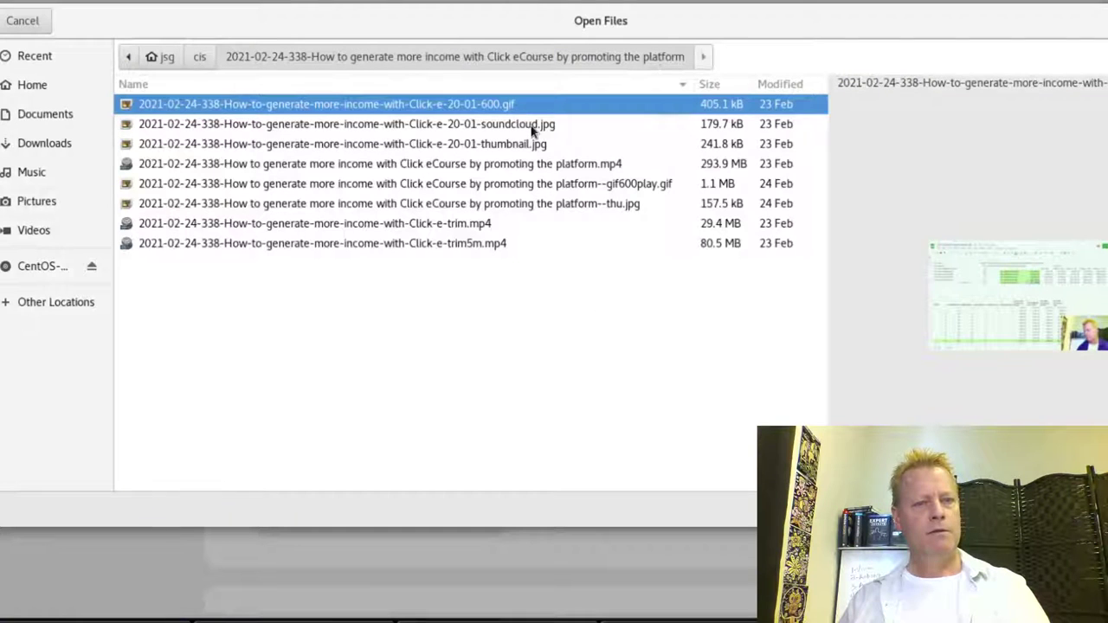
{"action": "left_click", "coordinate": [532, 127]}
{"action": "double_click", "coordinate": [531, 127]}
Display episode 338's text in the terminal and title the pin "#338 - How to generate more income with Click eCourse by promoting the platform?".
{"action": "key", "text": "alt+Tab"}
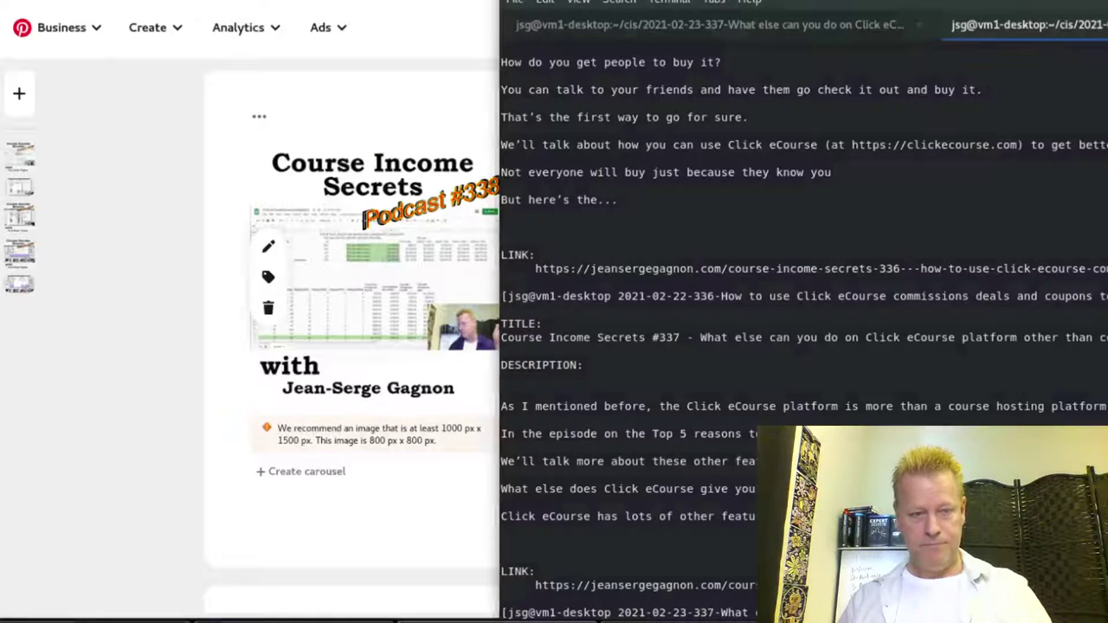
{"action": "key", "text": "Tab"}
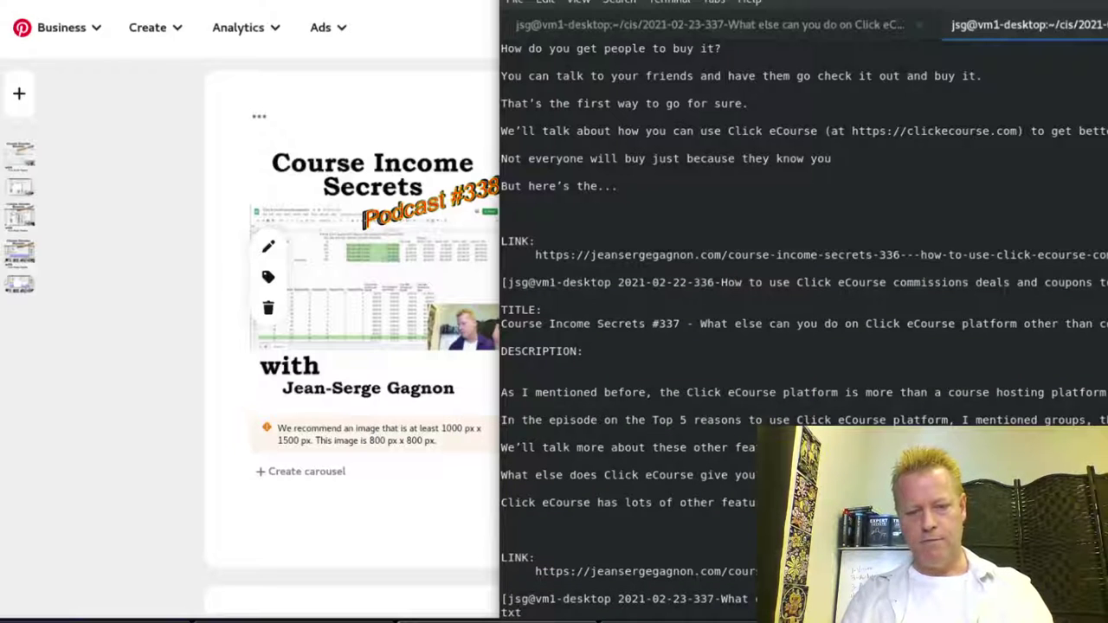
{"action": "key", "text": "Return"}
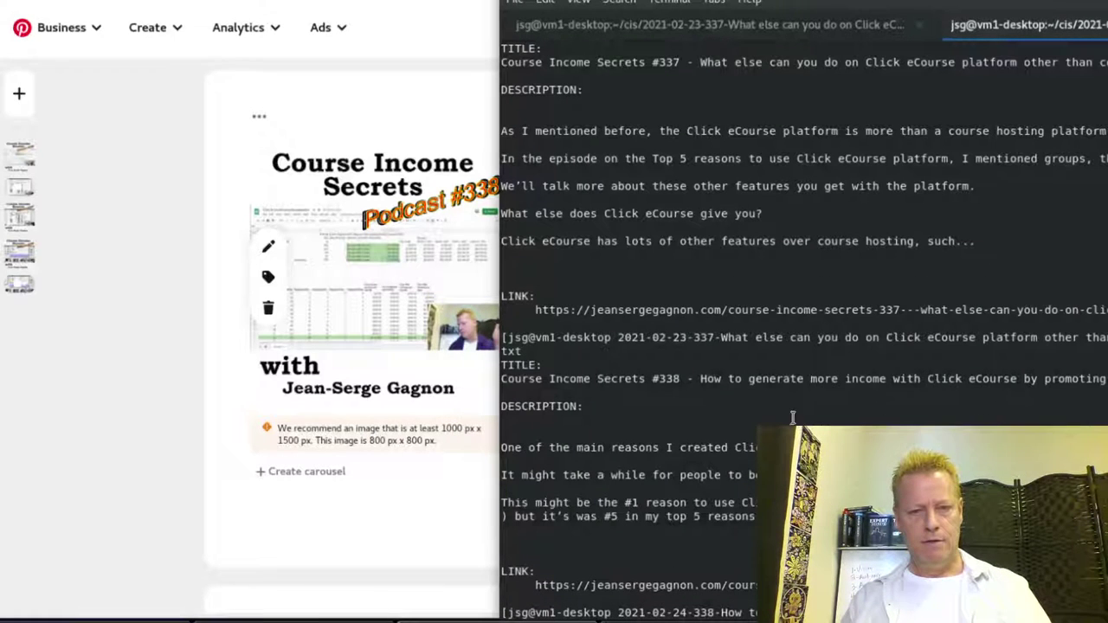
{"action": "left_click_drag", "start_coordinate": [652, 381], "coordinate": [1106, 381]}
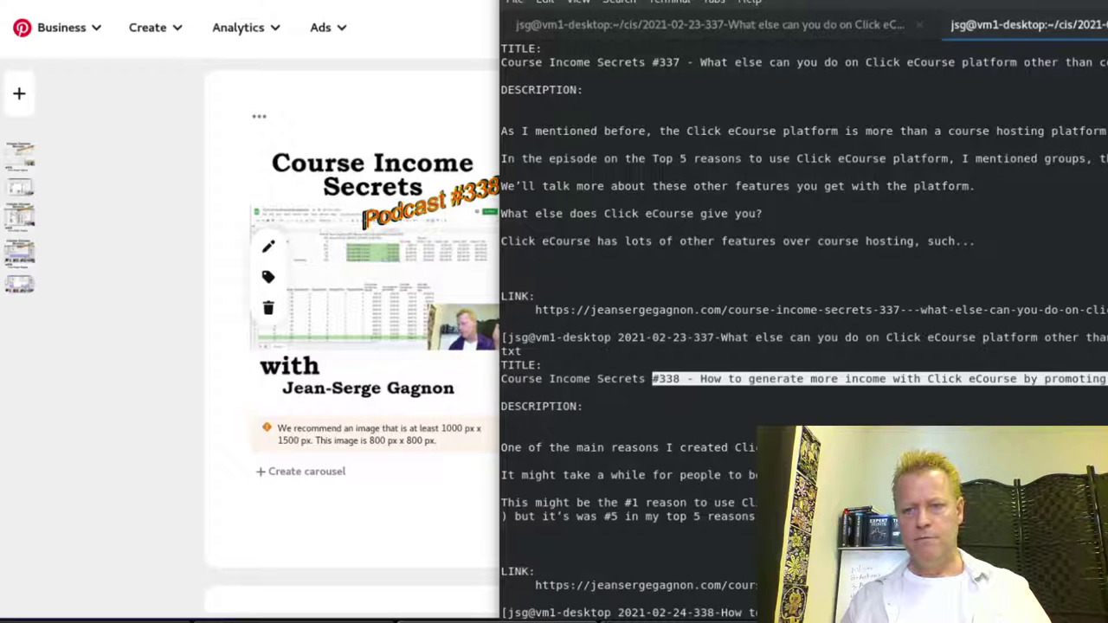
{"action": "left_click", "coordinate": [389, 530]}
{"action": "left_click", "coordinate": [717, 190]}
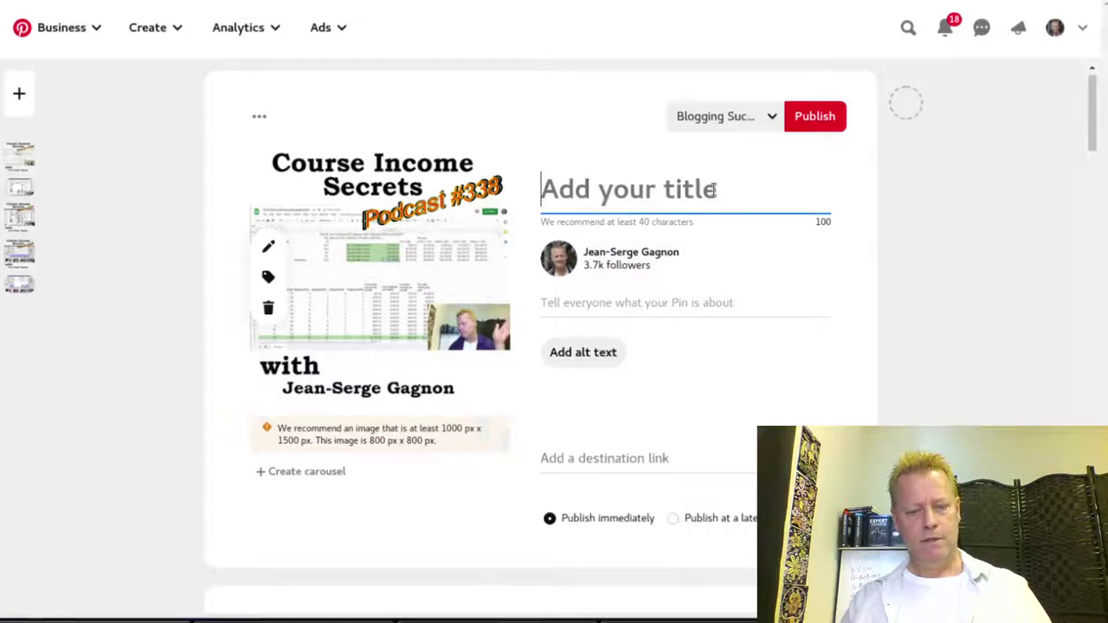
{"action": "type", "text": "#338 - How to generate more income with Click eCourse by promoting the platform?"}
Find the boards matching "sou" and assign the #338 pin to the Soundcloud Course Income board.
{"action": "left_click", "coordinate": [720, 117]}
{"action": "type", "text": "sou"}
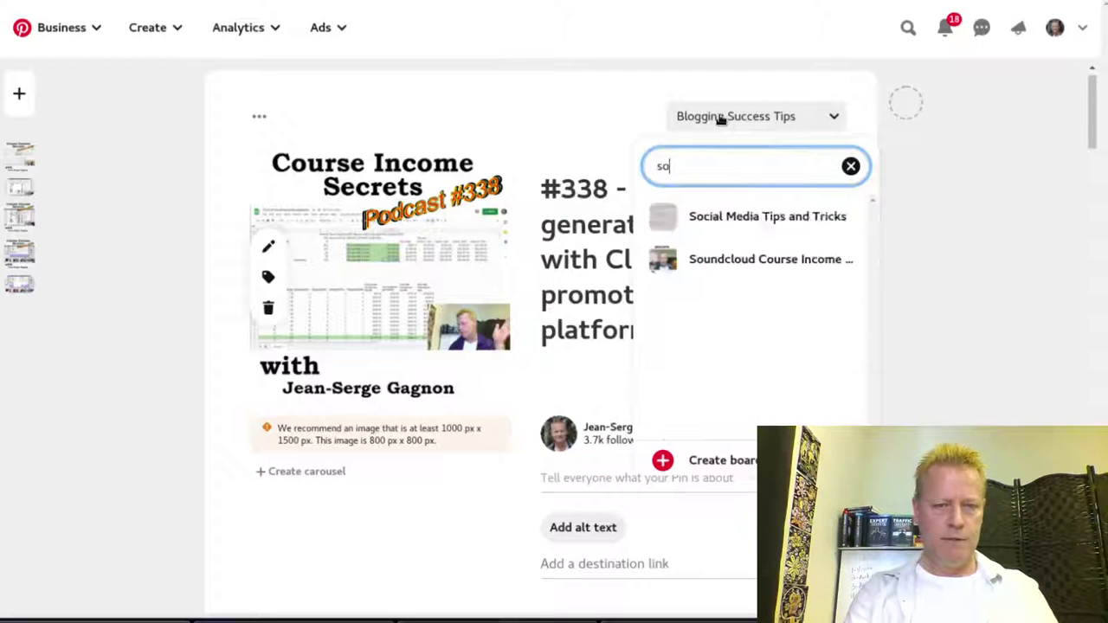
{"action": "left_click", "coordinate": [696, 225]}
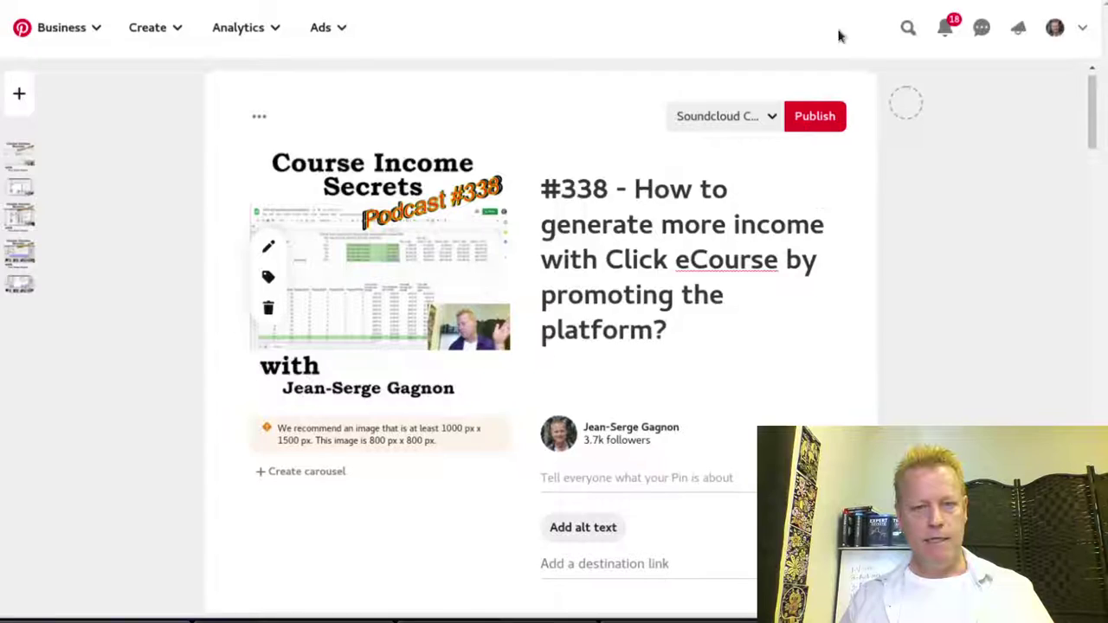
Copy the link of SoundCloud track #338 and paste it as the #338 podcast pin's destination link.
{"action": "key", "text": "ctrl+Tab"}
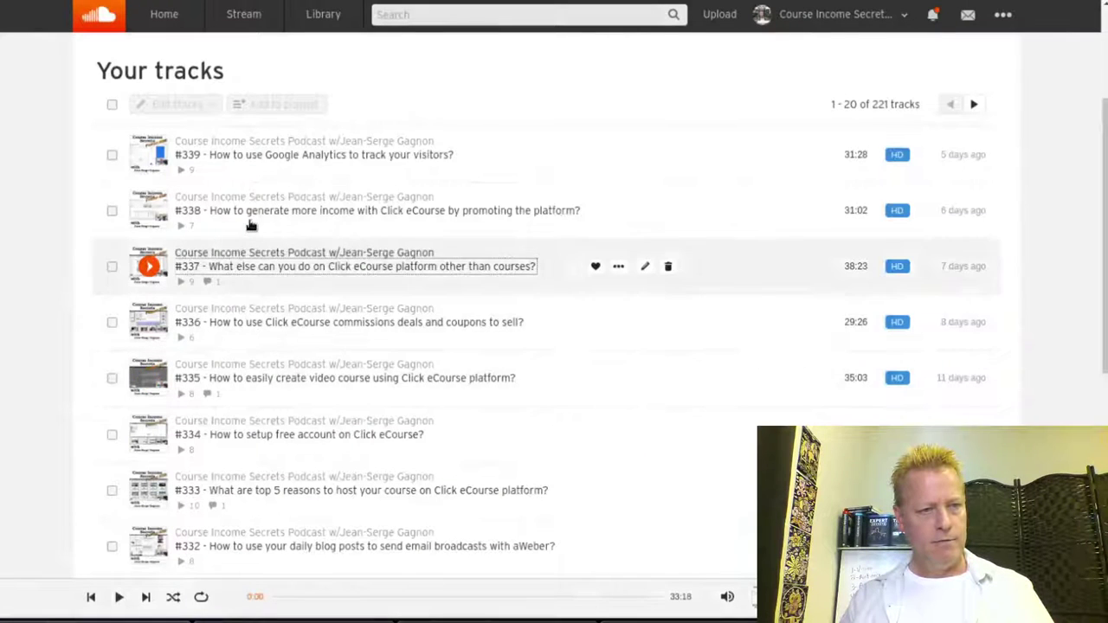
{"action": "right_click", "coordinate": [250, 212]}
{"action": "left_click", "coordinate": [337, 346]}
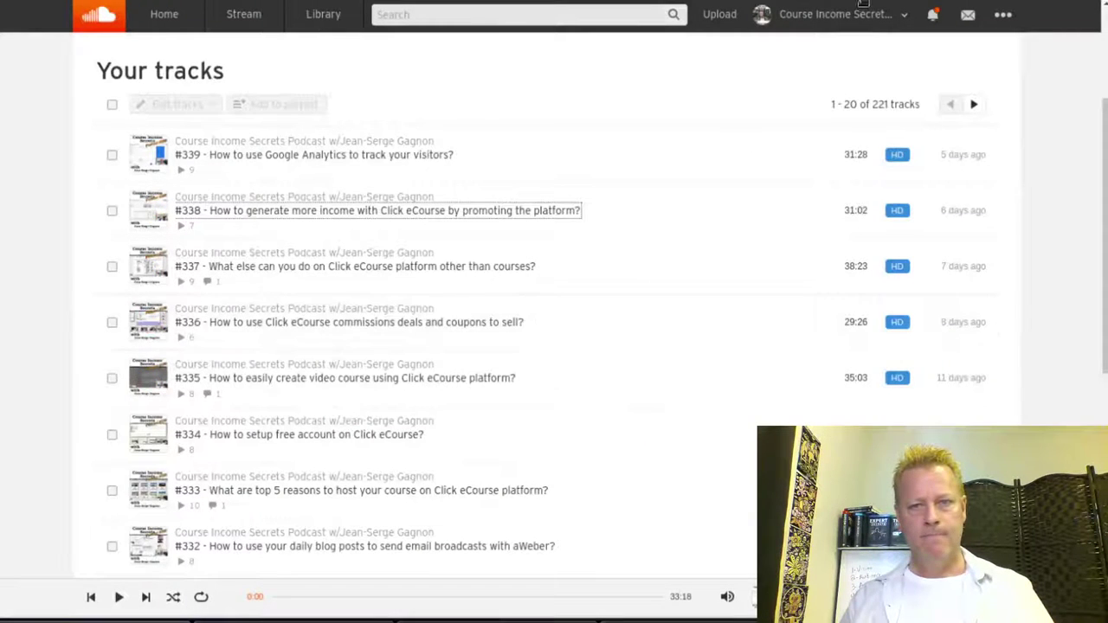
{"action": "key", "text": "ctrl+shift+Tab"}
{"action": "left_click", "coordinate": [550, 563]}
{"action": "key", "text": "ctrl+v"}
Copy episode 338's description from the terminal into the #338 podcast pin's description, starting "One of the main reasons I created Click eCourse".
{"action": "key", "text": "alt+Tab"}
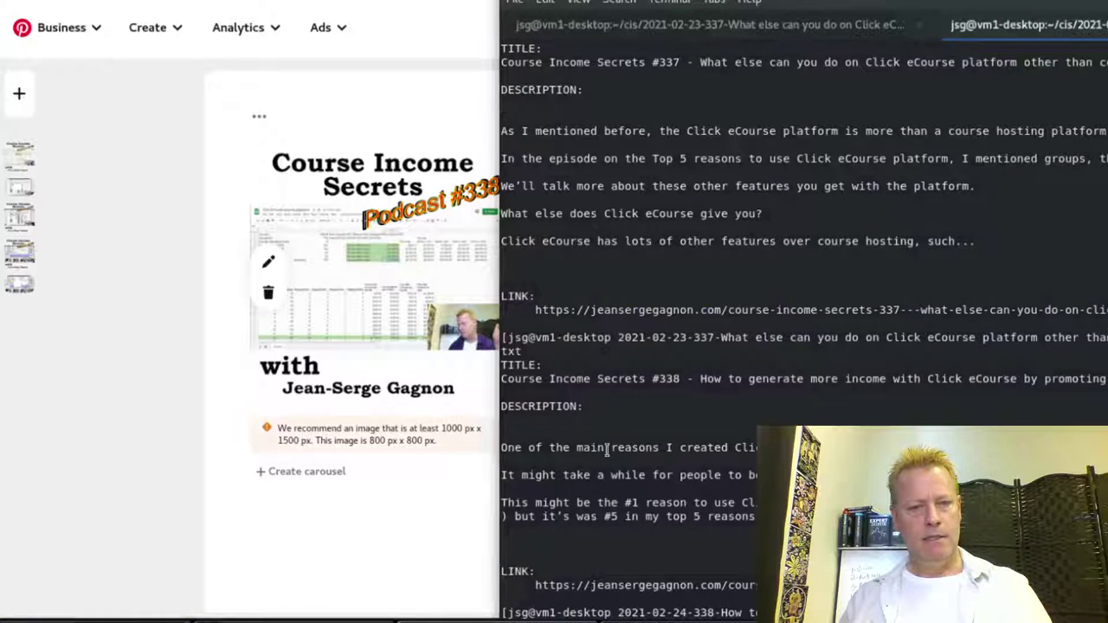
{"action": "left_click_drag", "start_coordinate": [505, 445], "coordinate": [779, 519]}
{"action": "left_click", "coordinate": [506, 461]}
{"action": "right_click", "coordinate": [853, 301]}
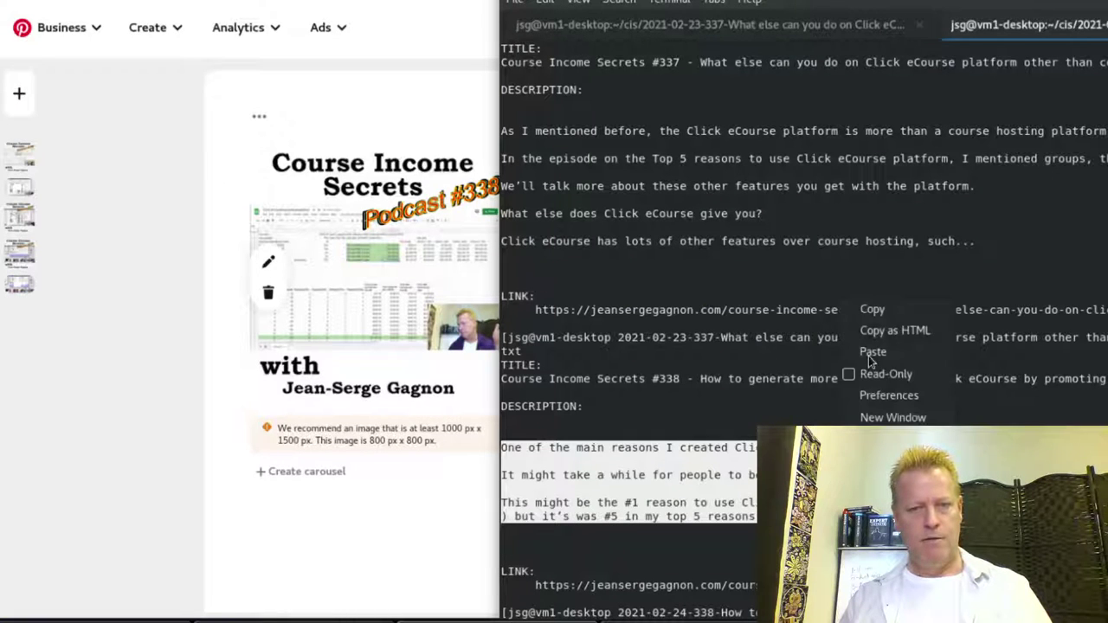
{"action": "left_click", "coordinate": [874, 312]}
{"action": "left_click", "coordinate": [459, 525]}
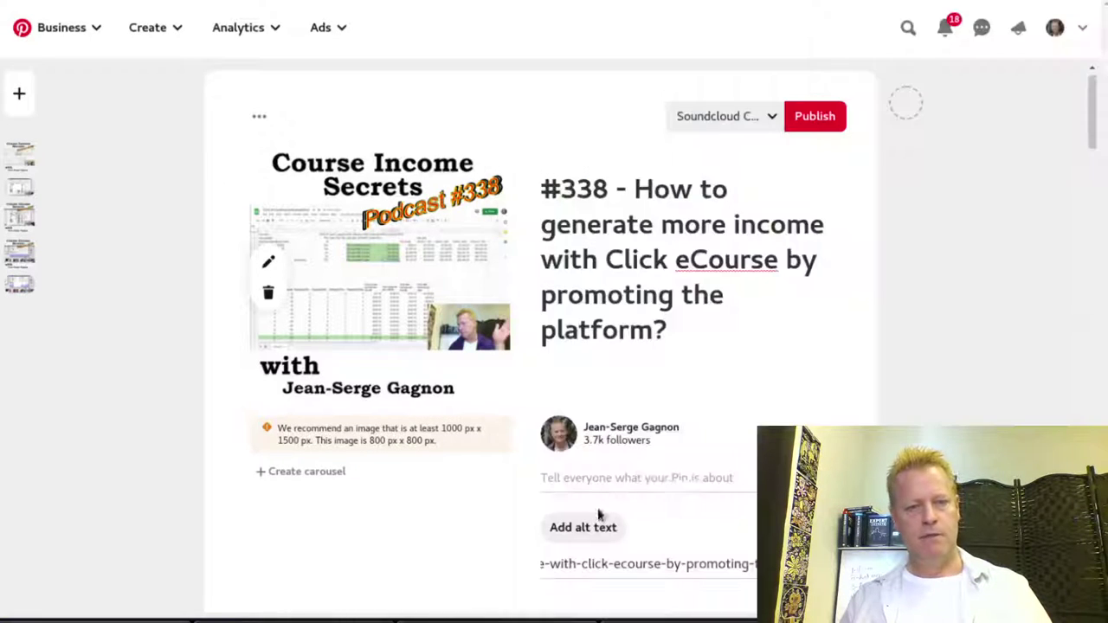
{"action": "left_click", "coordinate": [648, 477]}
{"action": "key", "text": "ctrl+v"}
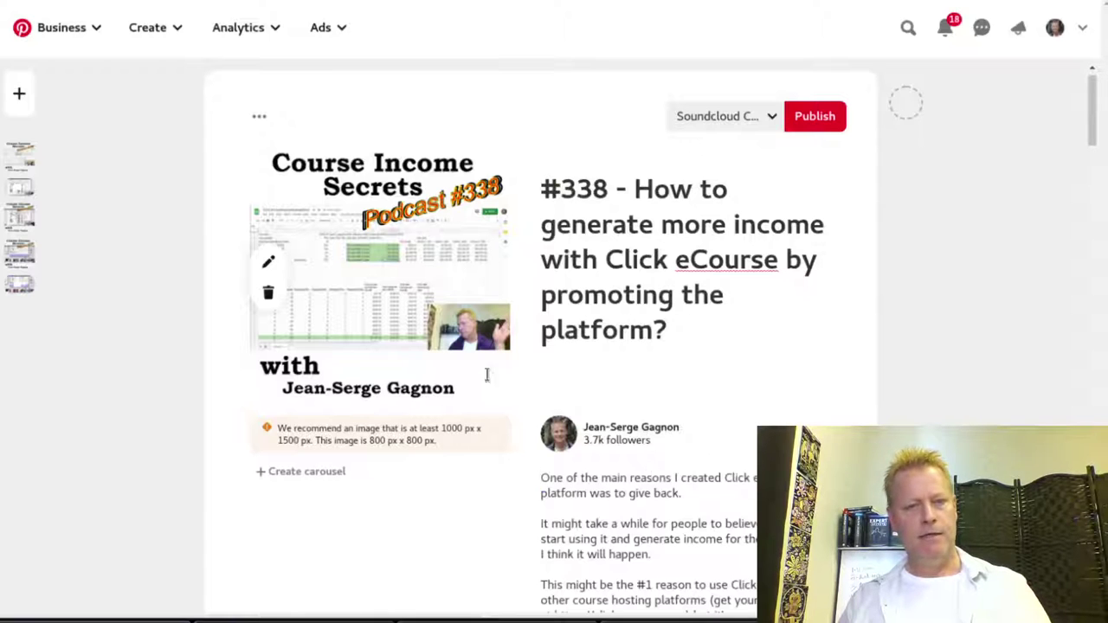
Add another pin draft and fill its description with the same episode 338 text.
{"action": "left_click", "coordinate": [19, 94]}
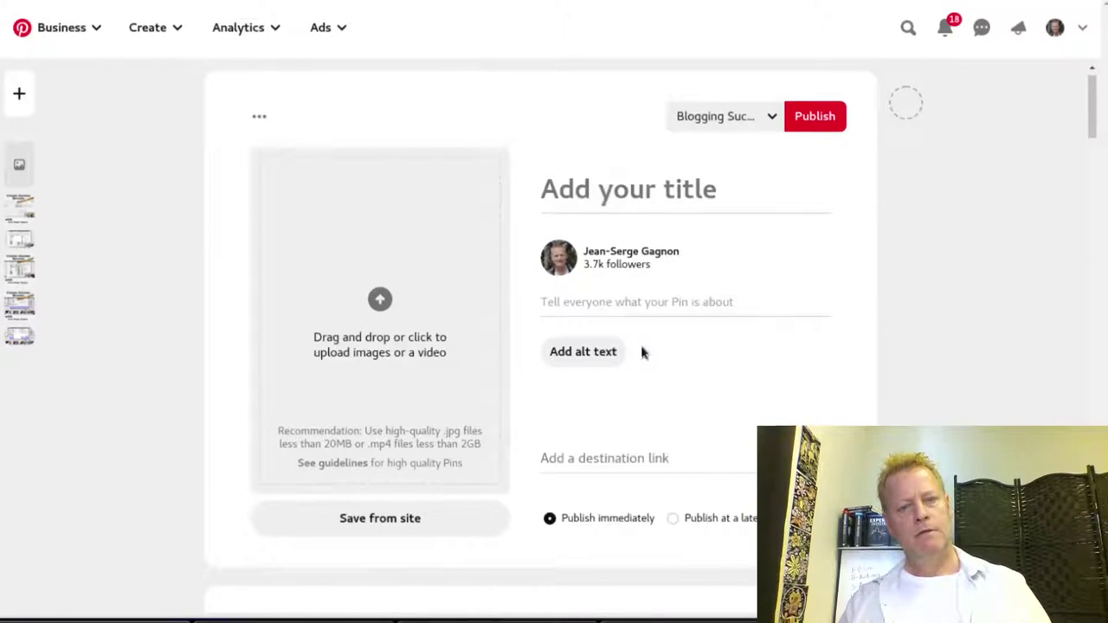
{"action": "left_click", "coordinate": [621, 302]}
{"action": "key", "text": "ctrl+v"}
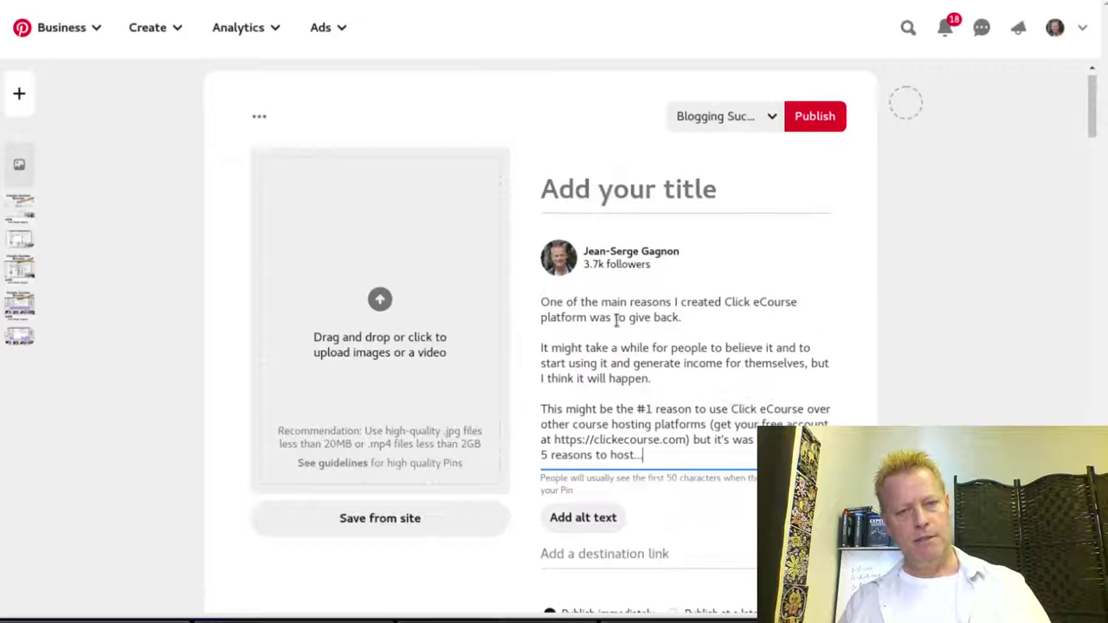
{"action": "left_click", "coordinate": [433, 333]}
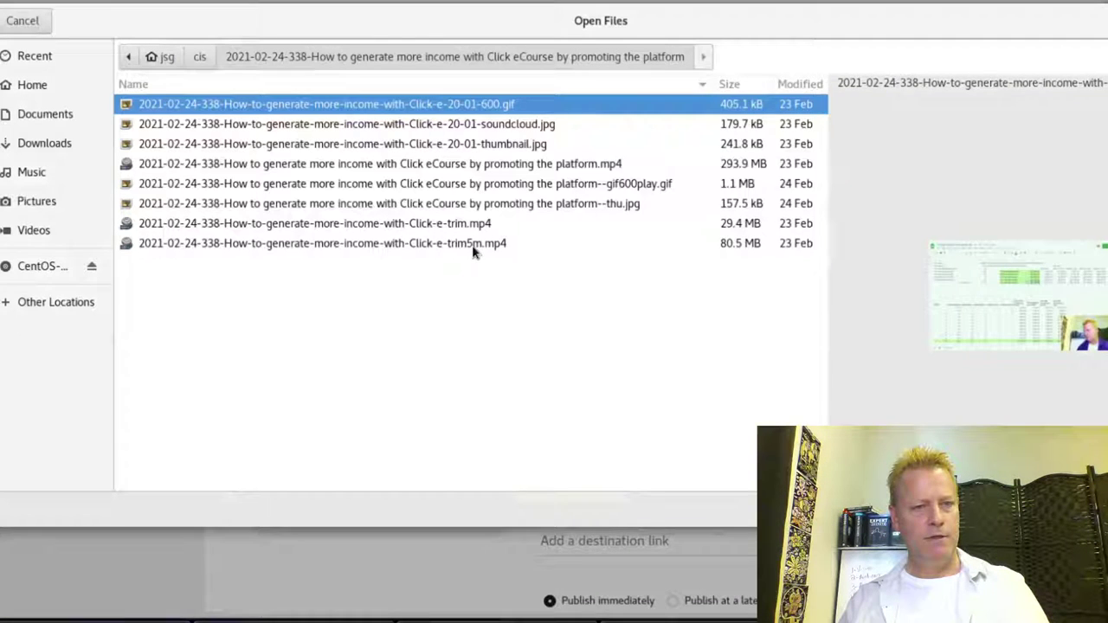
{"action": "double_click", "coordinate": [473, 245]}
{"action": "left_click", "coordinate": [487, 357]}
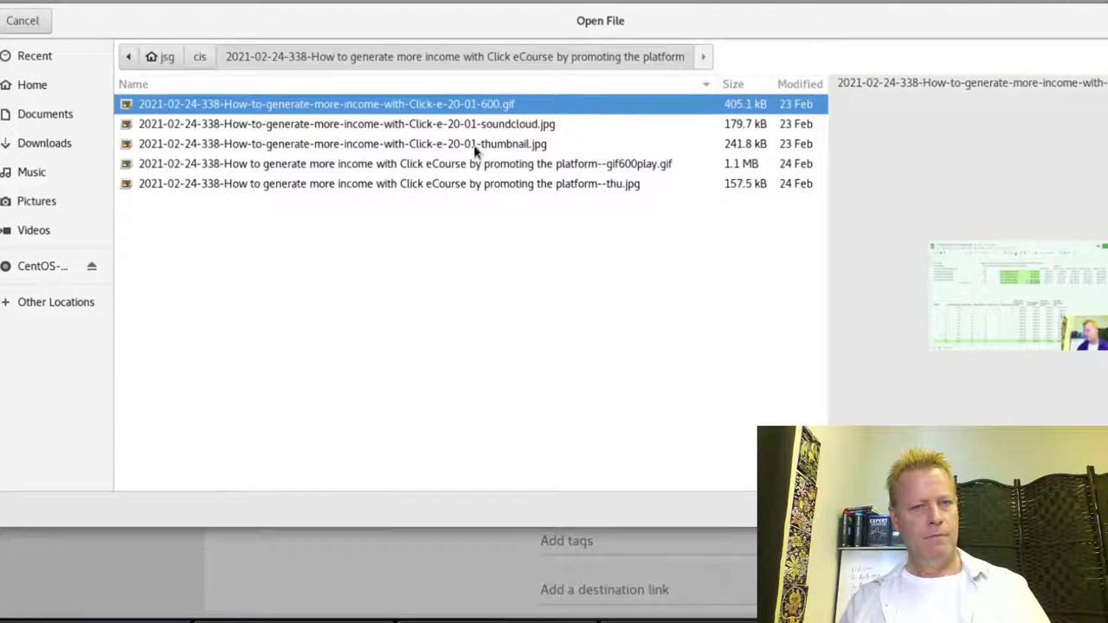
{"action": "double_click", "coordinate": [475, 145]}
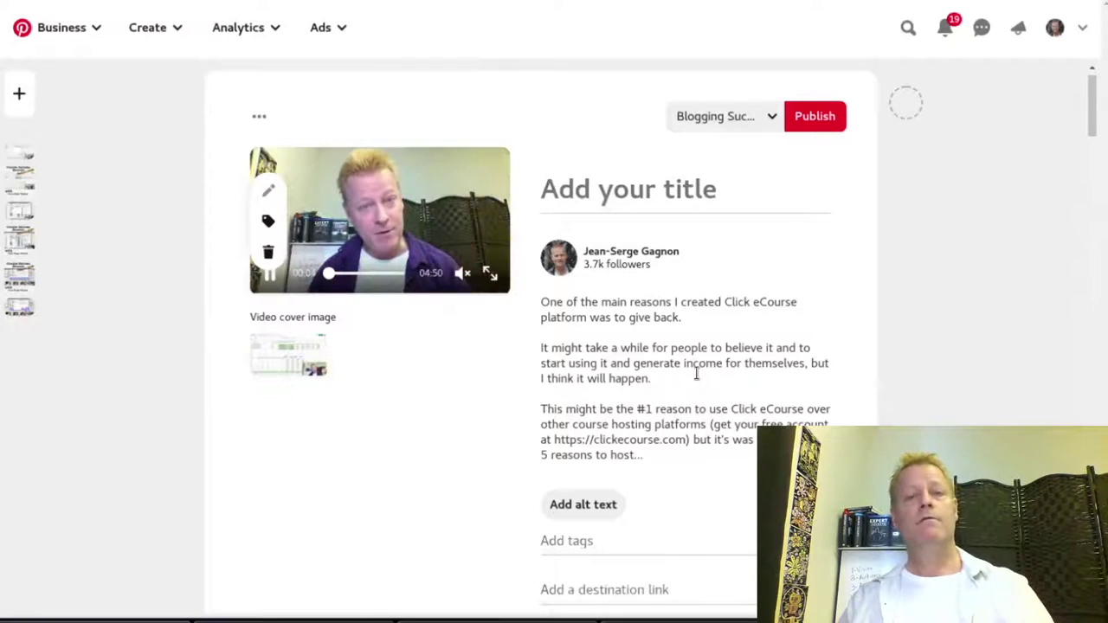
Find the boards matching "video" and assign the #338 video pin to Course Income Secrets videos.
{"action": "left_click", "coordinate": [714, 115]}
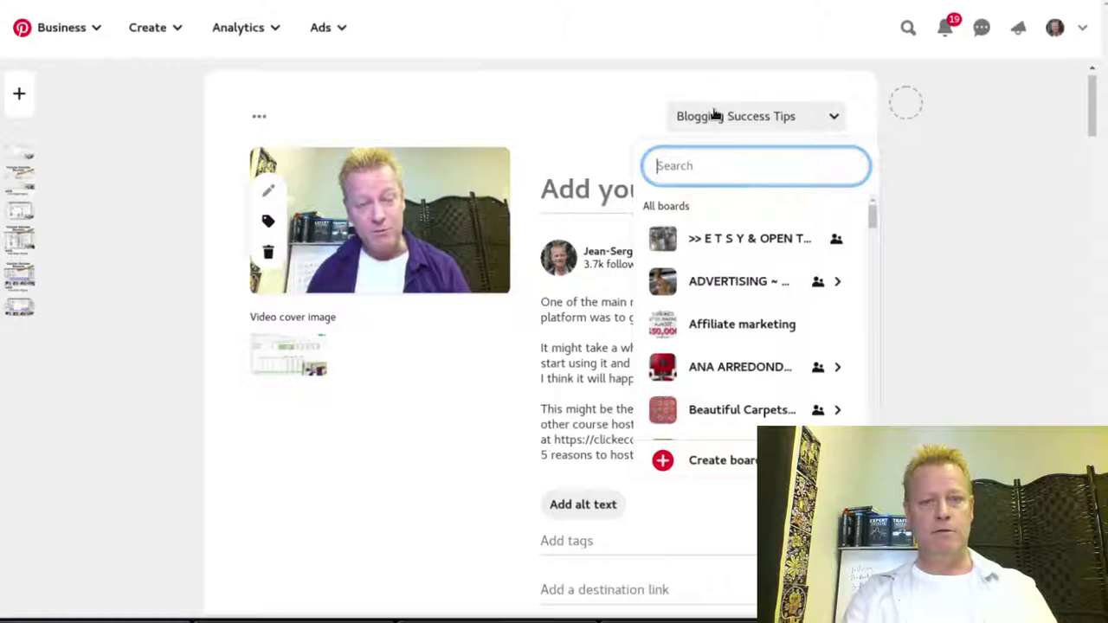
{"action": "type", "text": "video"}
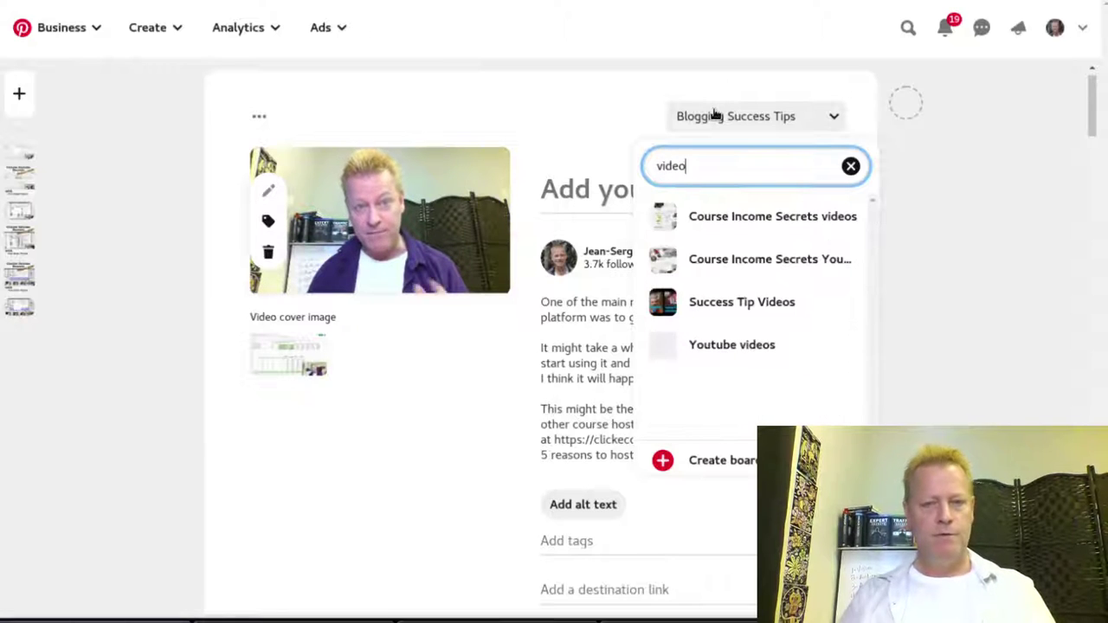
{"action": "left_click", "coordinate": [701, 227]}
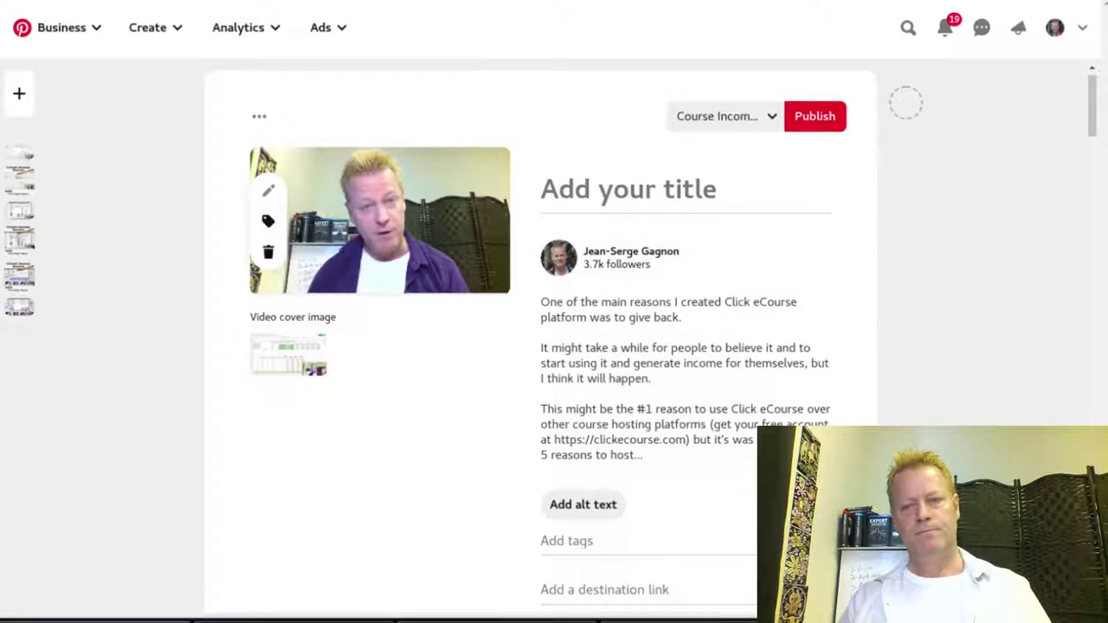
Copy episode 338's title line from the terminal, beginning "Course Income Secrets #338 - How to generate more income", into the video pin's title.
{"action": "key", "text": "alt+Tab"}
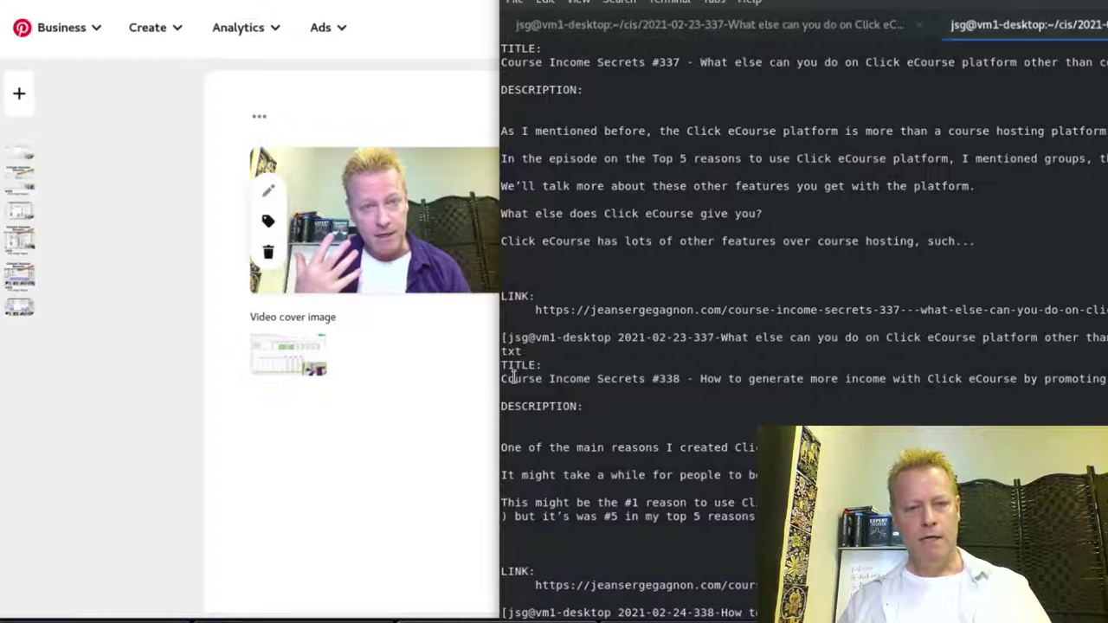
{"action": "left_click_drag", "start_coordinate": [502, 379], "coordinate": [571, 398]}
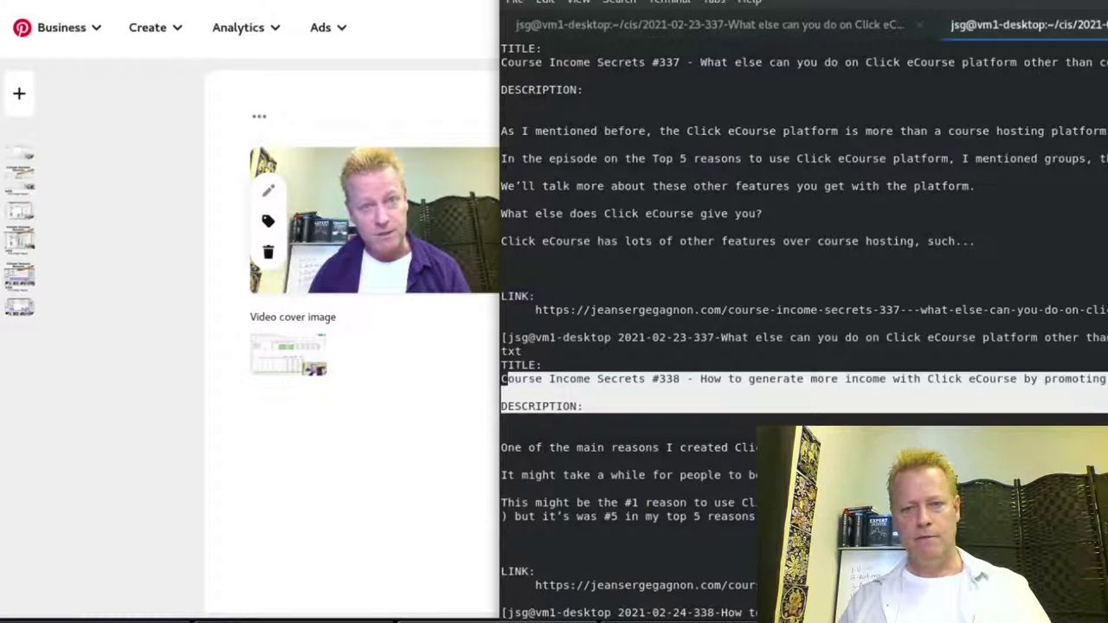
{"action": "left_click", "coordinate": [577, 418]}
{"action": "mouse_move", "coordinate": [502, 378]}
{"action": "left_mouse_down"}
{"action": "mouse_move", "coordinate": [1092, 378]}
{"action": "mouse_move", "coordinate": [503, 379]}
{"action": "left_mouse_up"}
{"action": "triple_click", "coordinate": [502, 378]}
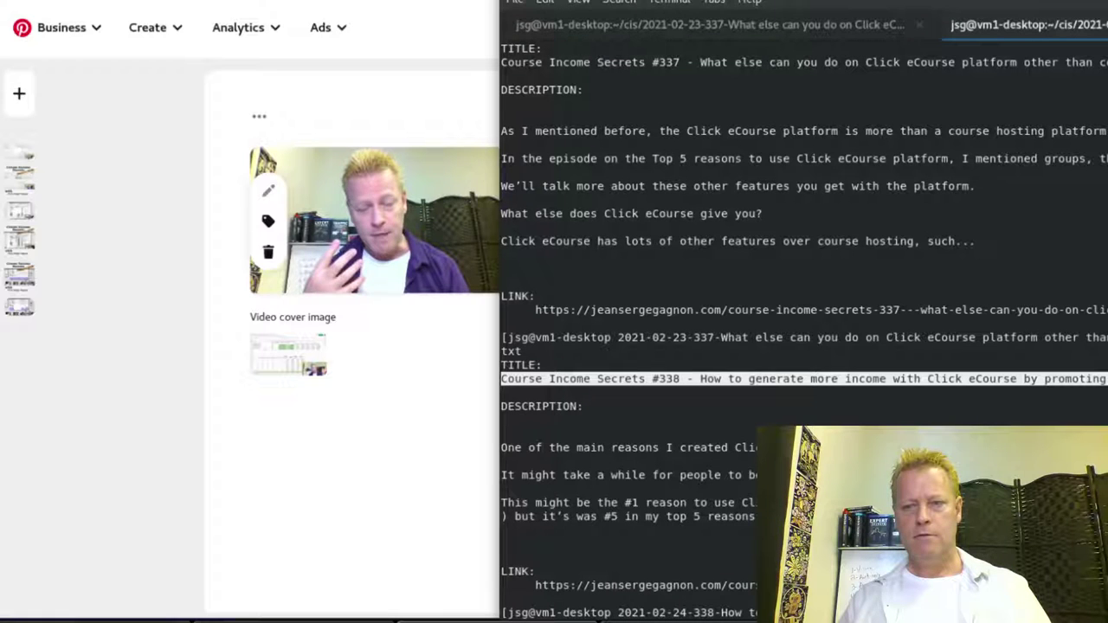
{"action": "left_click", "coordinate": [434, 480]}
{"action": "left_click", "coordinate": [669, 205]}
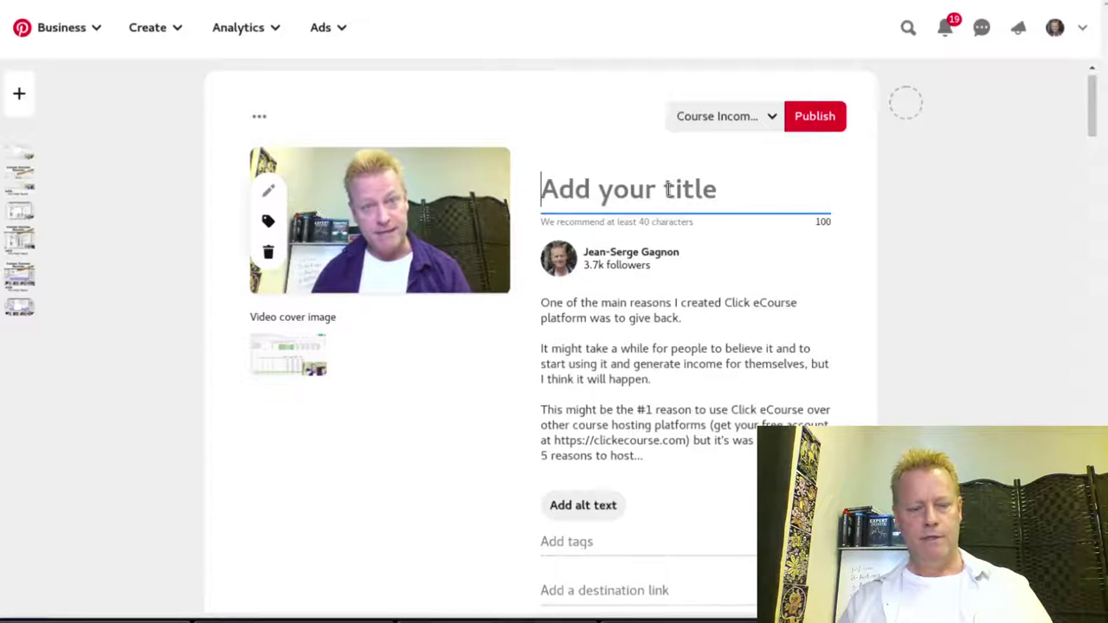
{"action": "key", "text": "ctrl+v"}
Shorten the video pin's title by removing the word "with" before "Click eCourse".
{"action": "scroll", "coordinate": [754, 297], "scroll_direction": "down", "scroll_amount": 1}
{"action": "scroll", "coordinate": [753, 298], "scroll_direction": "down", "scroll_amount": 3}
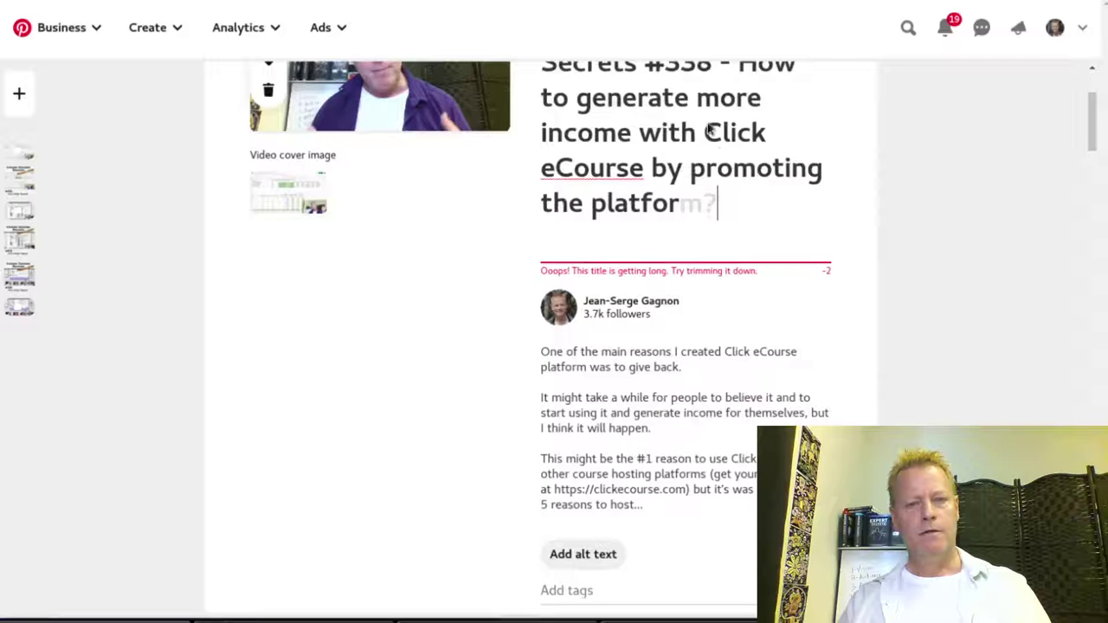
{"action": "scroll", "coordinate": [720, 340], "scroll_direction": "up", "scroll_amount": 1}
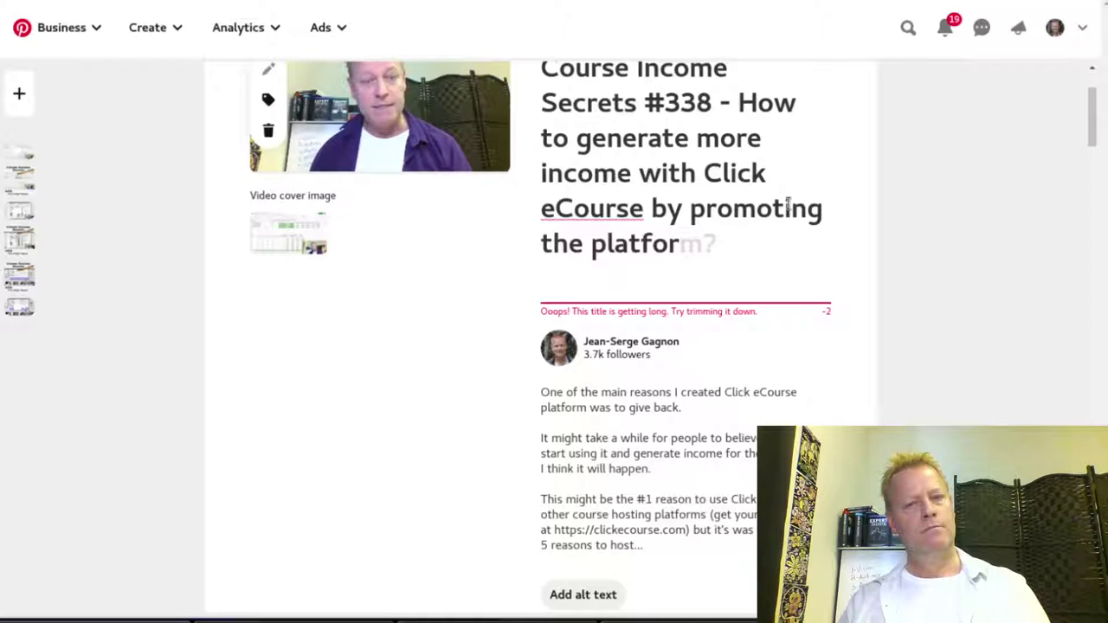
{"action": "double_click", "coordinate": [671, 176]}
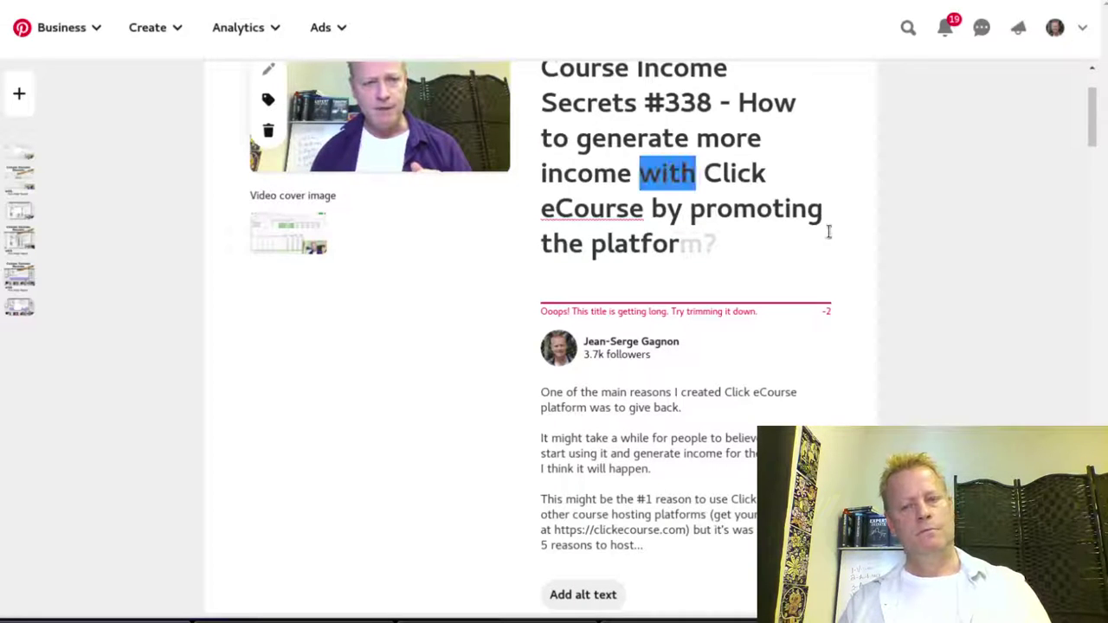
{"action": "key", "text": "BackSpace"}
{"action": "key", "text": "BackSpace"}
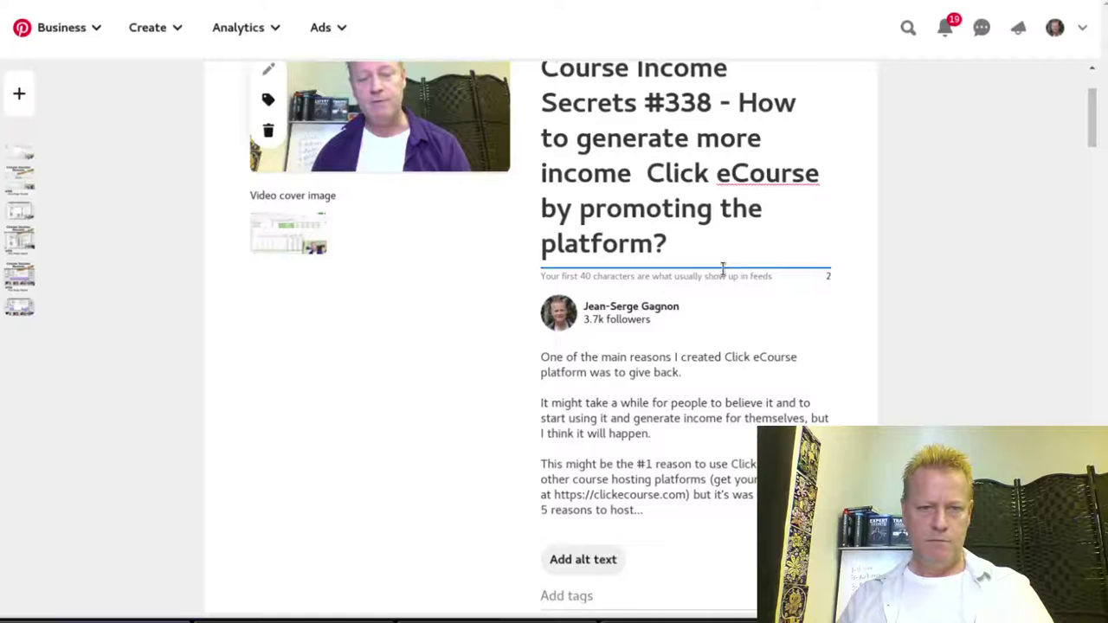
{"action": "type", "text": "w"}
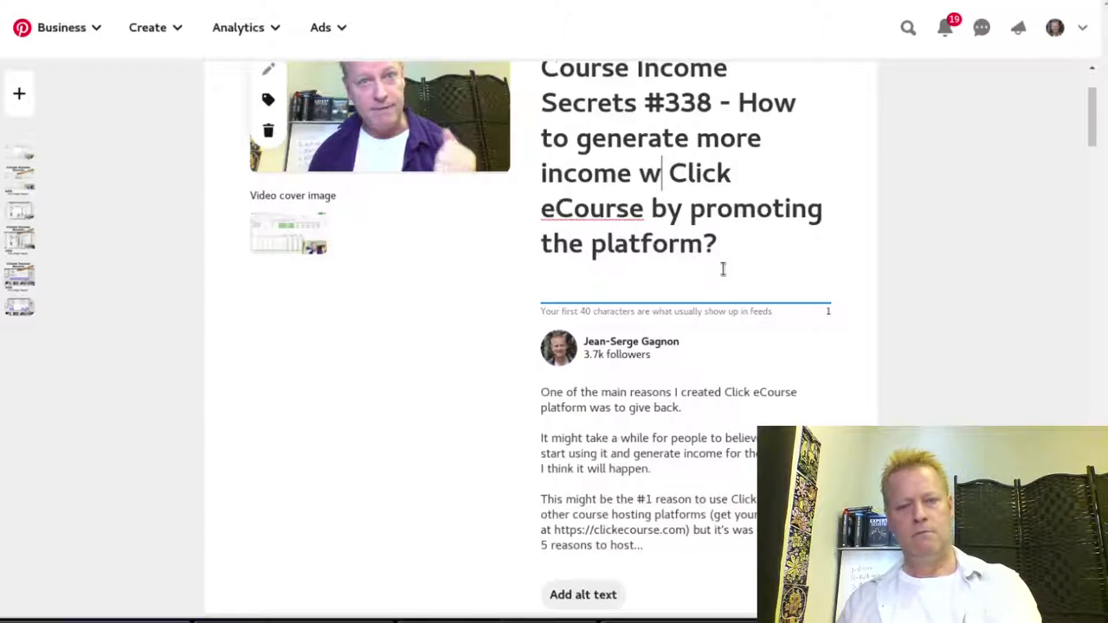
{"action": "key", "text": "BackSpace"}
{"action": "key", "text": "BackSpace"}
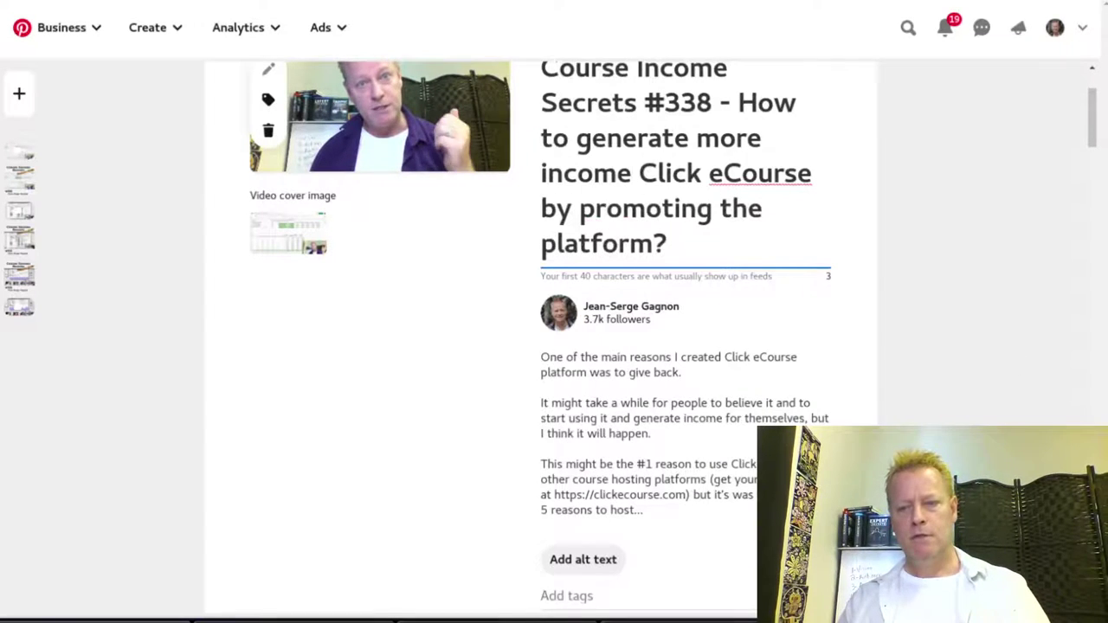
Copy the episode 338 blog post URL from the terminal's LINK section into the video pin's destination link.
{"action": "key", "text": "alt+Tab"}
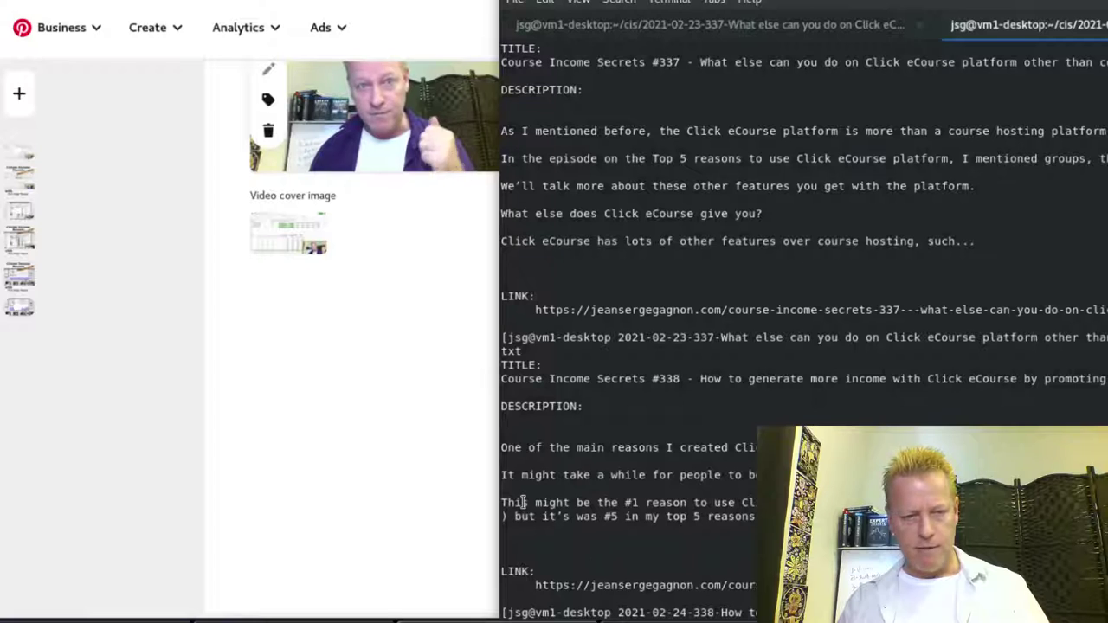
{"action": "key", "text": "alt+Tab"}
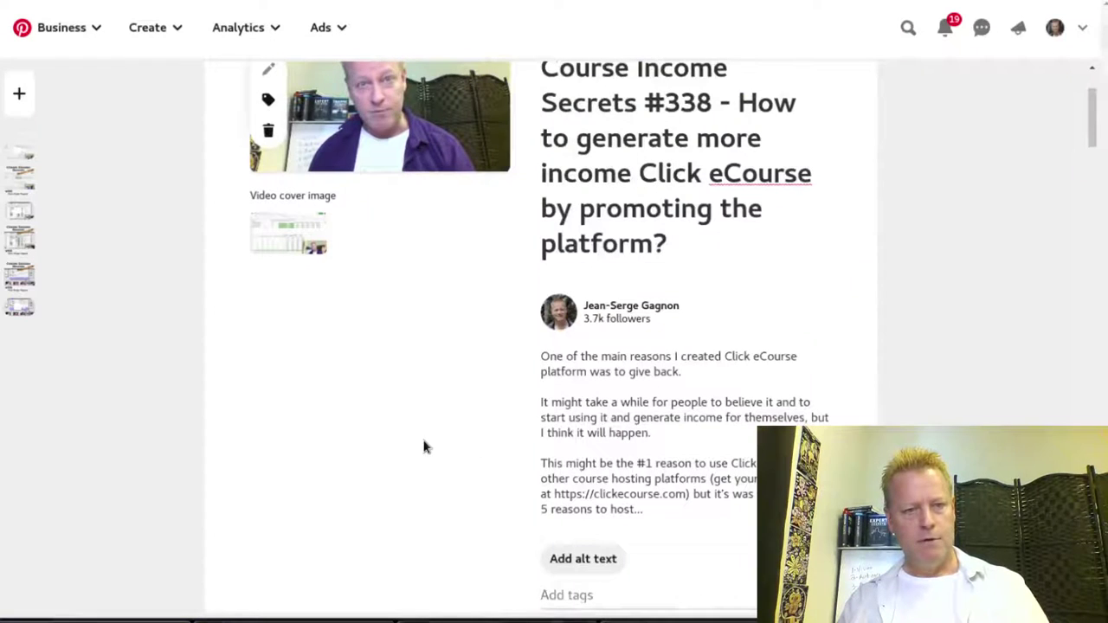
{"action": "scroll", "coordinate": [718, 467], "scroll_direction": "down", "scroll_amount": 2}
{"action": "key", "text": "alt+Tab"}
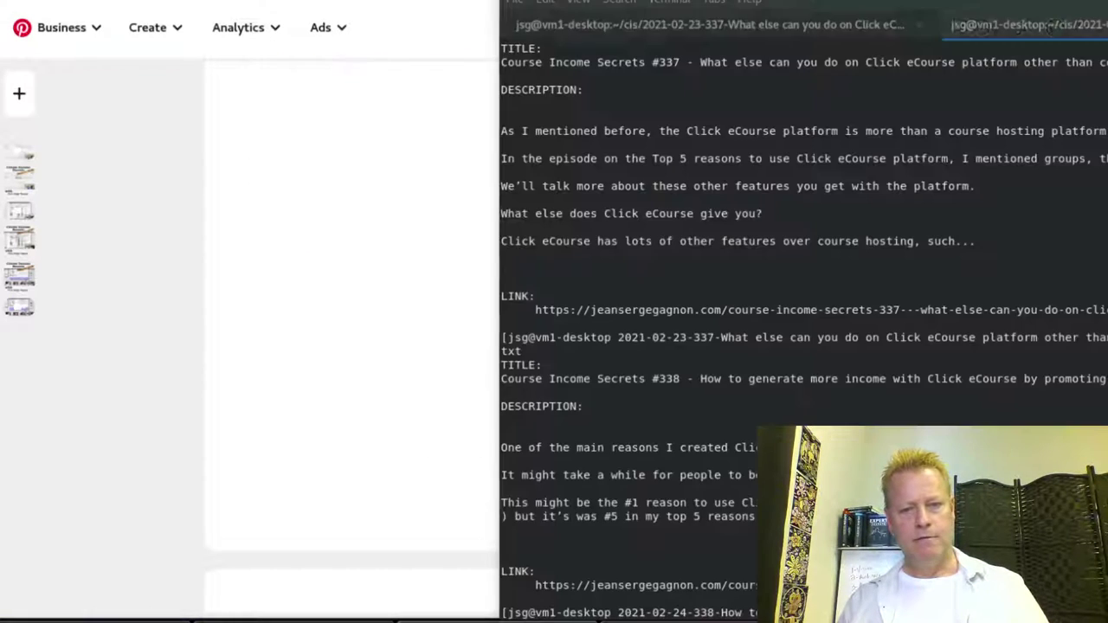
{"action": "left_click_drag", "start_coordinate": [535, 587], "coordinate": [951, 589]}
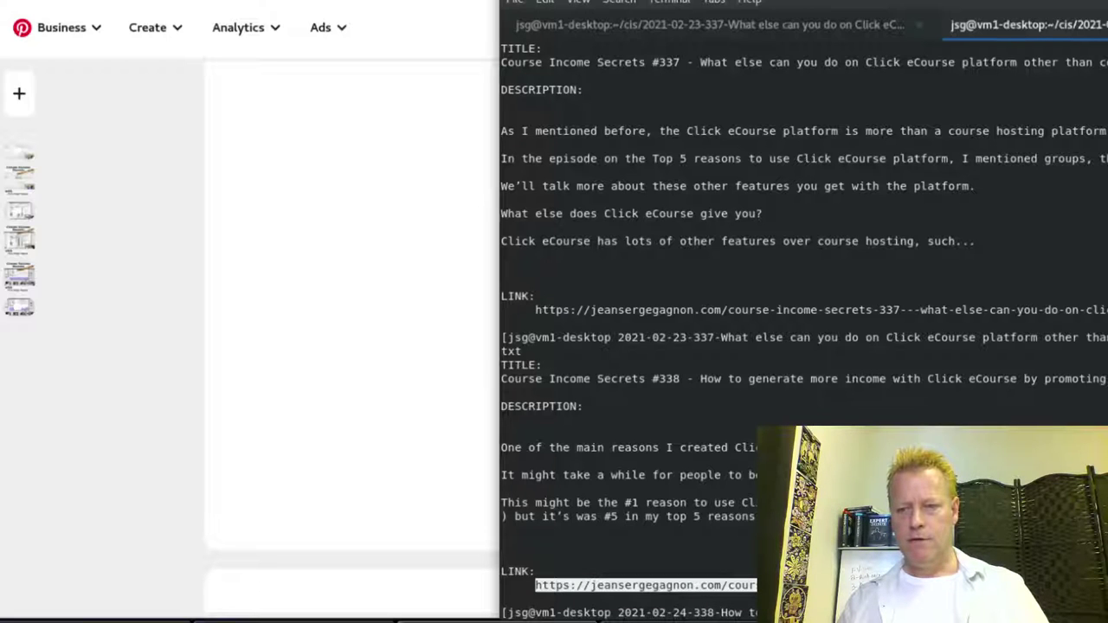
{"action": "key", "text": "alt+Tab"}
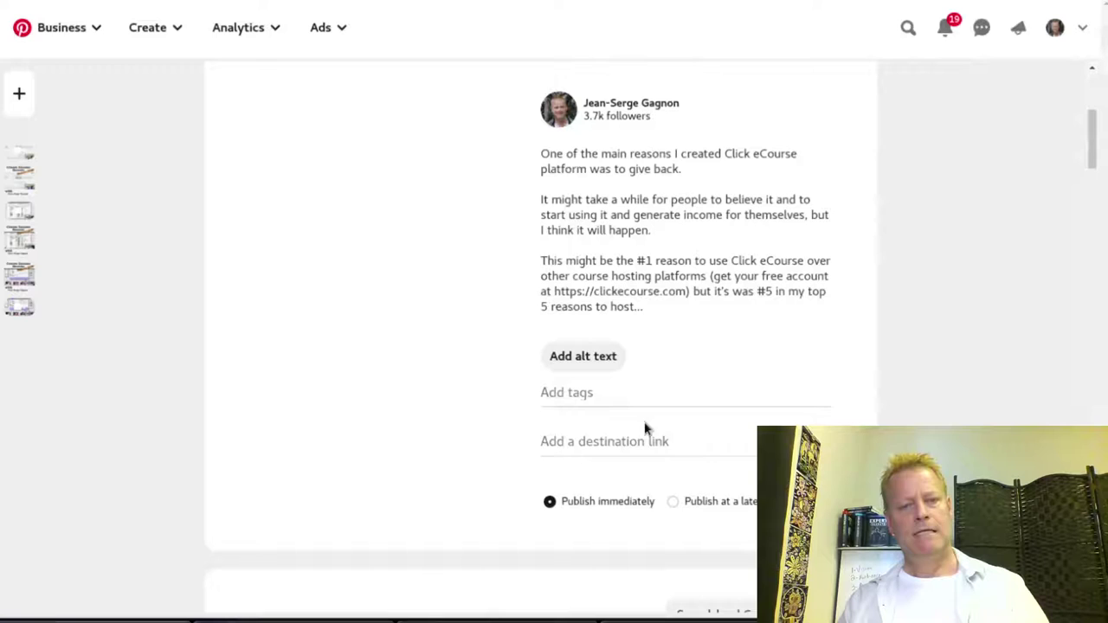
{"action": "left_click", "coordinate": [637, 437]}
{"action": "key", "text": "ctrl+v"}
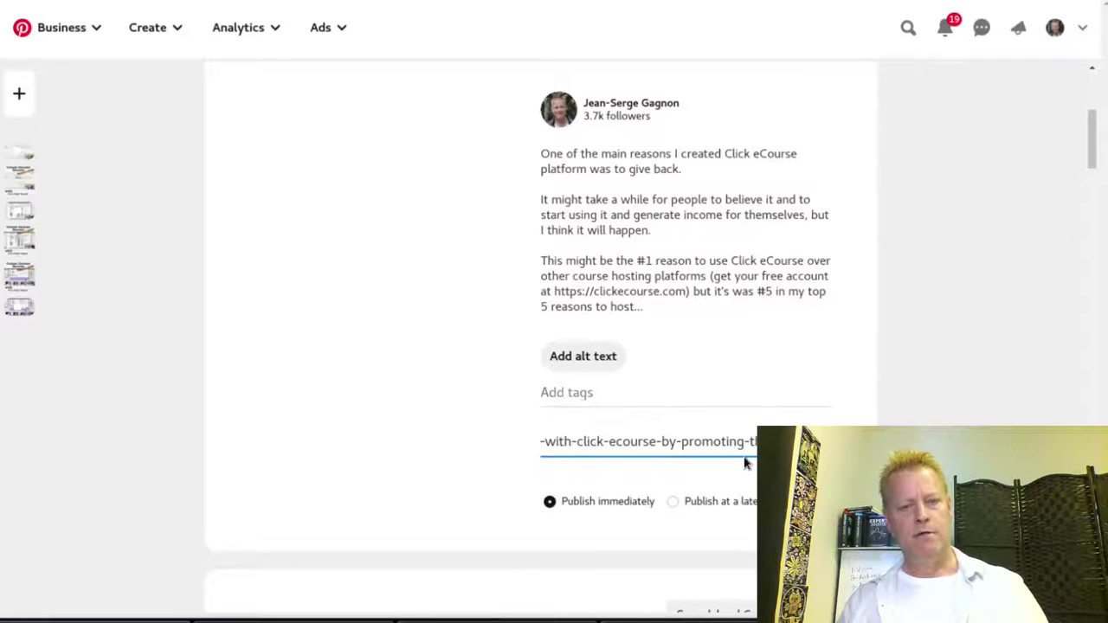
Review all pin drafts for episodes #338, #337 and #336, checking their media, titles, boards and destination links.
{"action": "scroll", "coordinate": [749, 461], "scroll_direction": "down", "scroll_amount": 3}
{"action": "scroll", "coordinate": [749, 460], "scroll_direction": "up", "scroll_amount": 6}
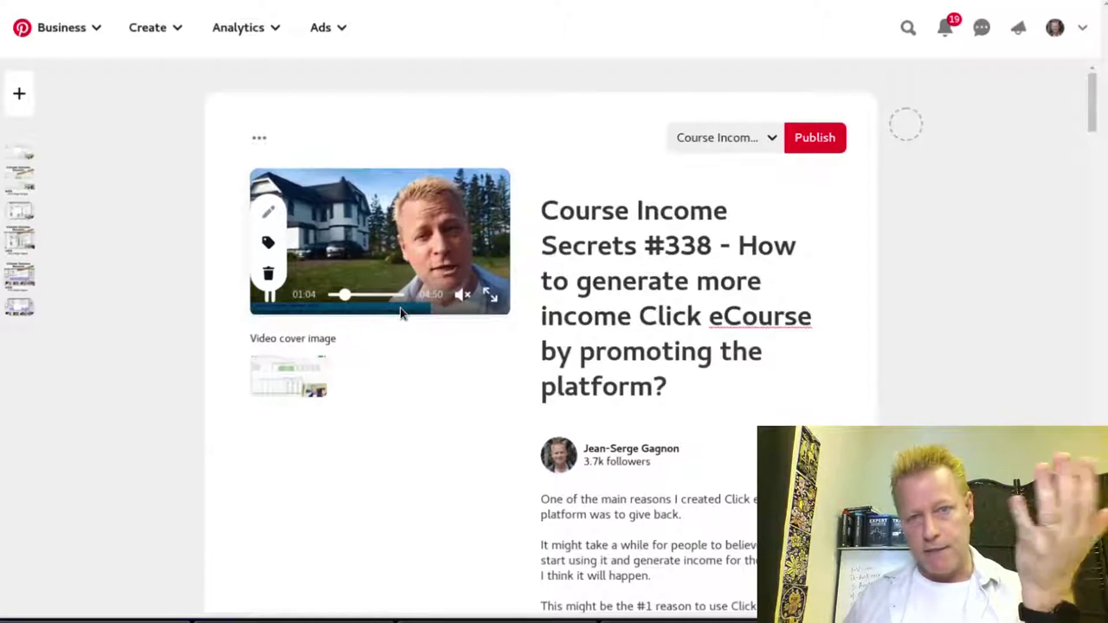
{"action": "scroll", "coordinate": [715, 336], "scroll_direction": "down", "scroll_amount": 2}
{"action": "scroll", "coordinate": [734, 299], "scroll_direction": "down", "scroll_amount": 10}
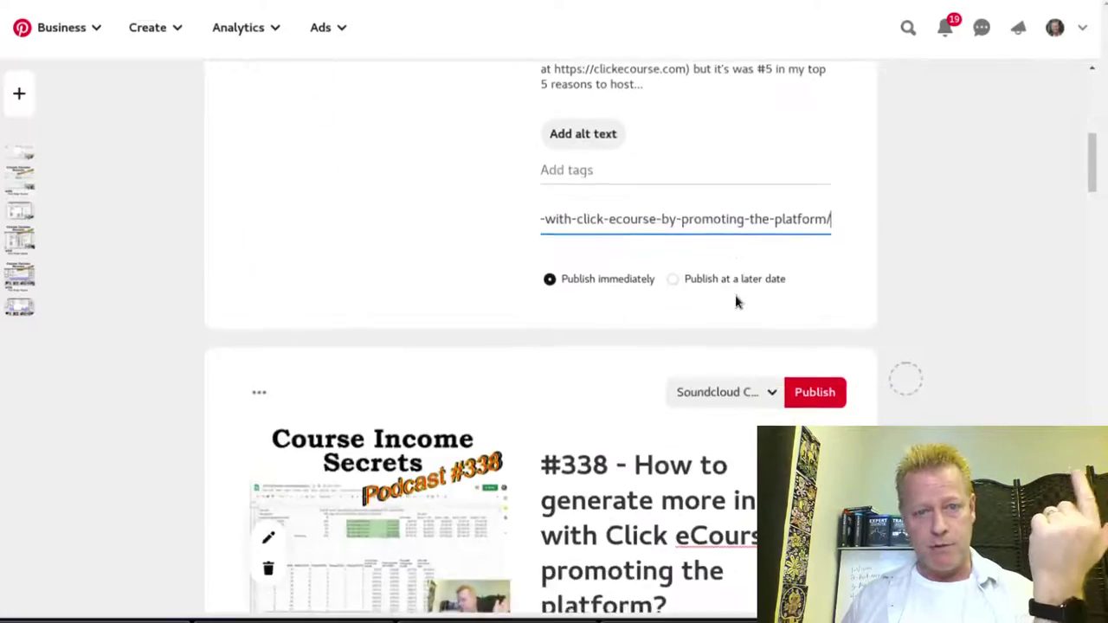
{"action": "scroll", "coordinate": [734, 294], "scroll_direction": "down", "scroll_amount": 12}
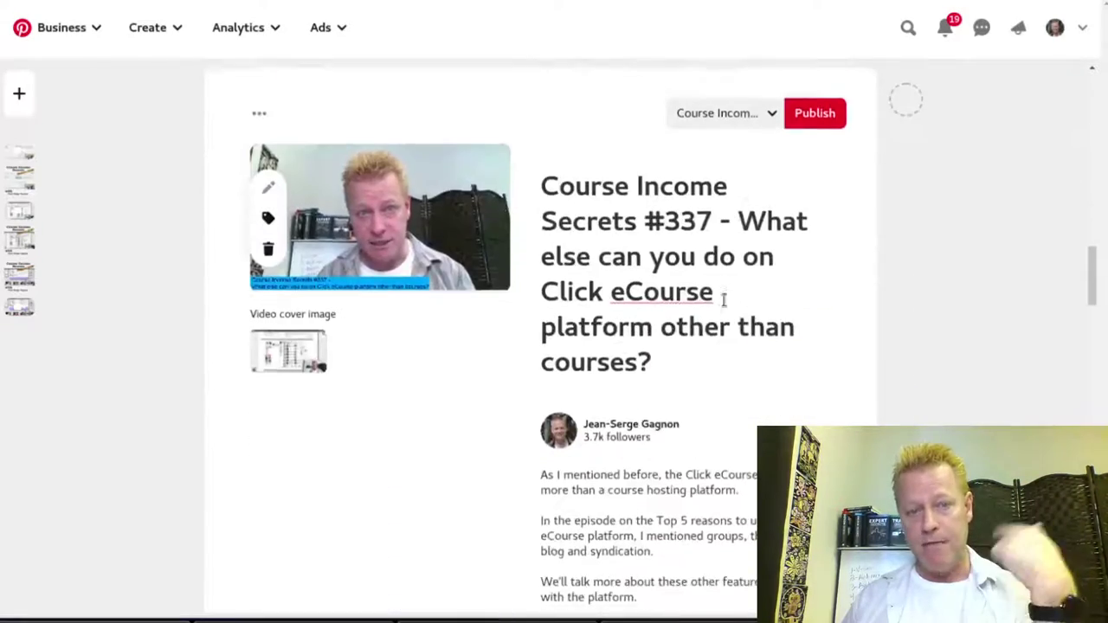
{"action": "scroll", "coordinate": [712, 301], "scroll_direction": "down", "scroll_amount": 12}
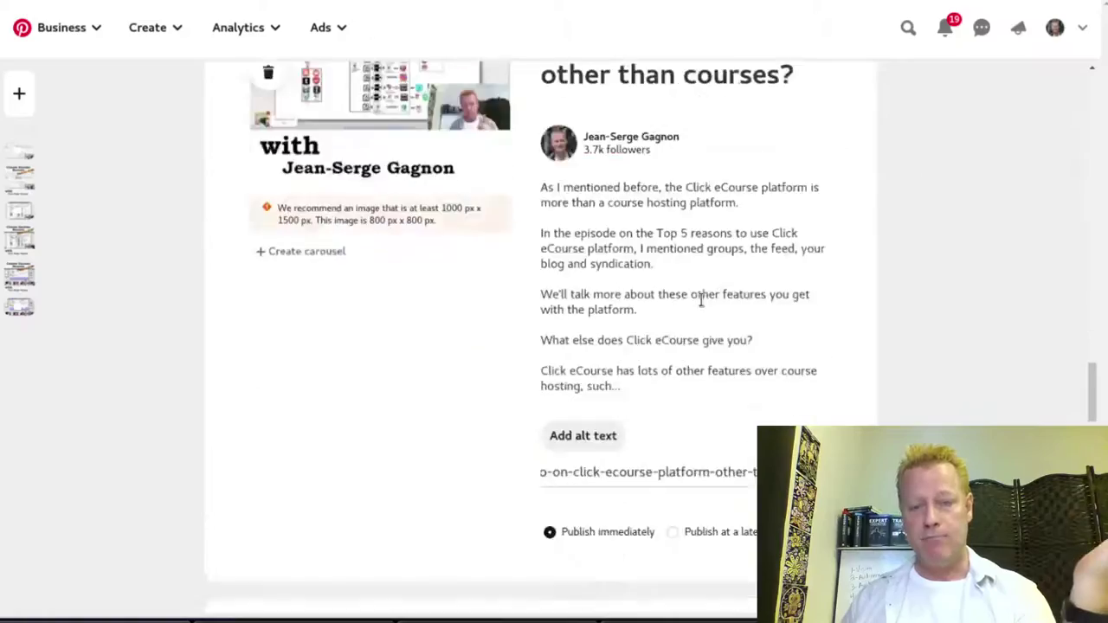
{"action": "scroll", "coordinate": [695, 295], "scroll_direction": "down", "scroll_amount": 12}
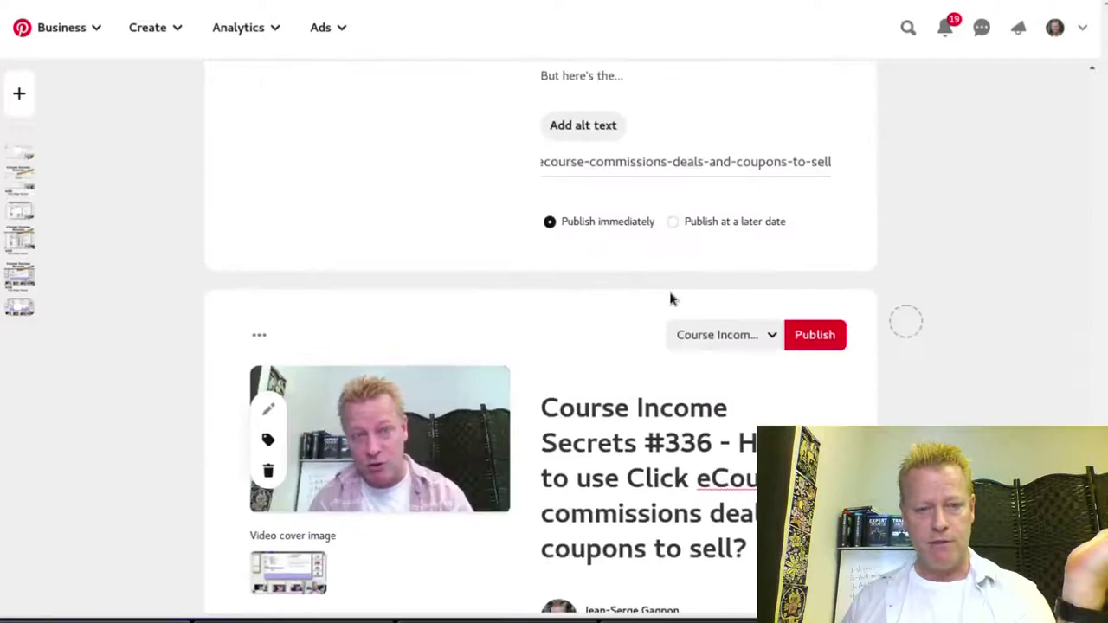
Schedule the episode #336 video pin to publish at a later date, on 03/03/2021 at 11:00 AM.
{"action": "scroll", "coordinate": [678, 297], "scroll_direction": "down", "scroll_amount": 1}
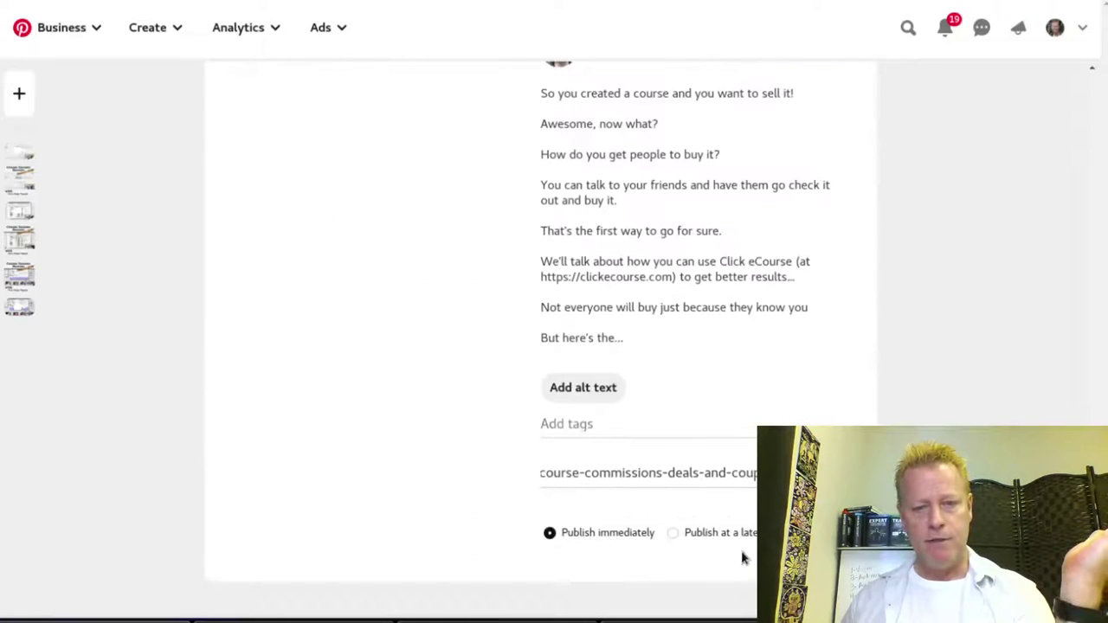
{"action": "left_click", "coordinate": [676, 533]}
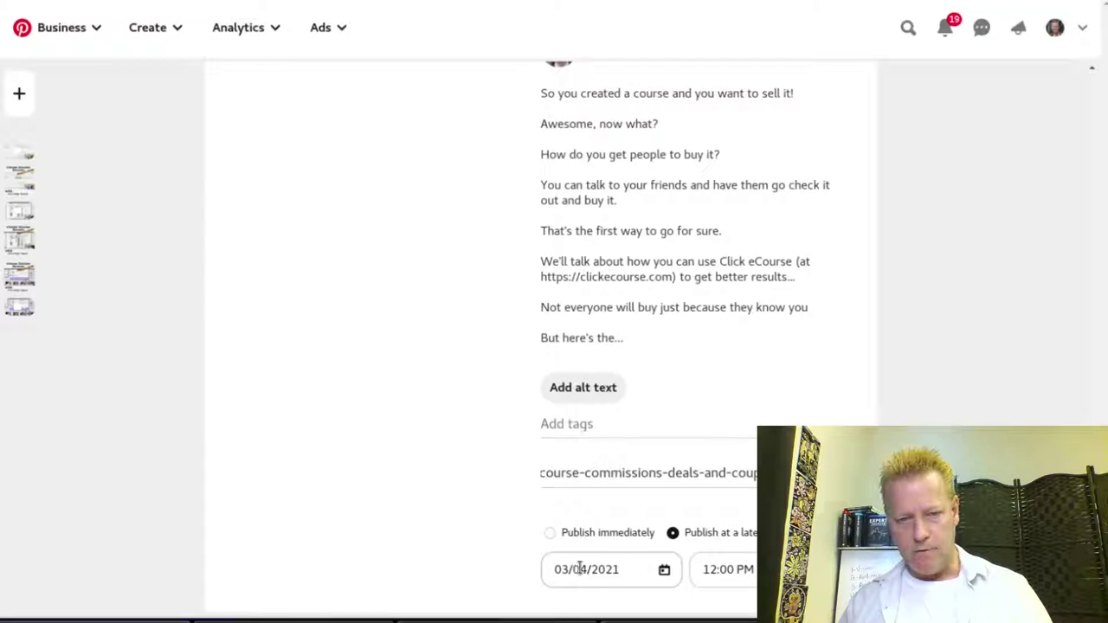
{"action": "left_click", "coordinate": [665, 571]}
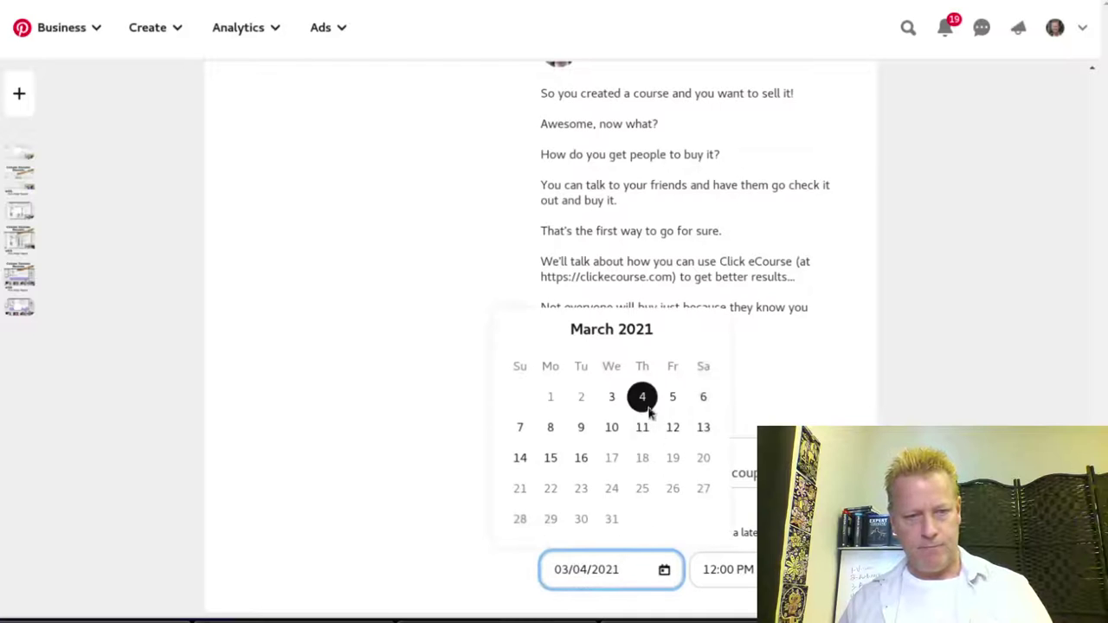
{"action": "left_click", "coordinate": [613, 398]}
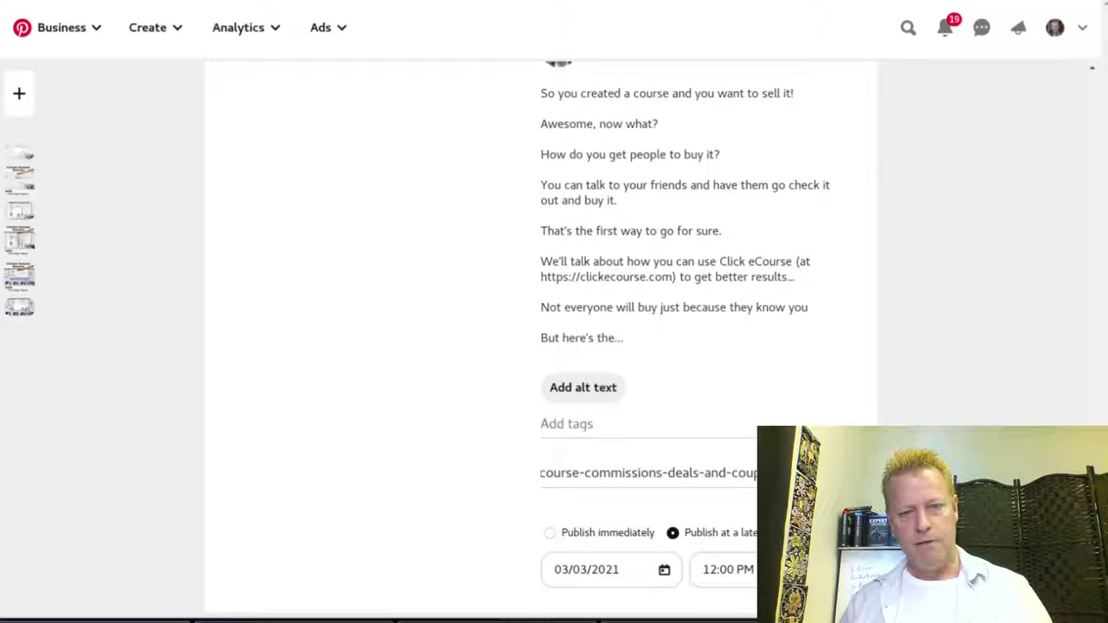
{"action": "left_click", "coordinate": [740, 568]}
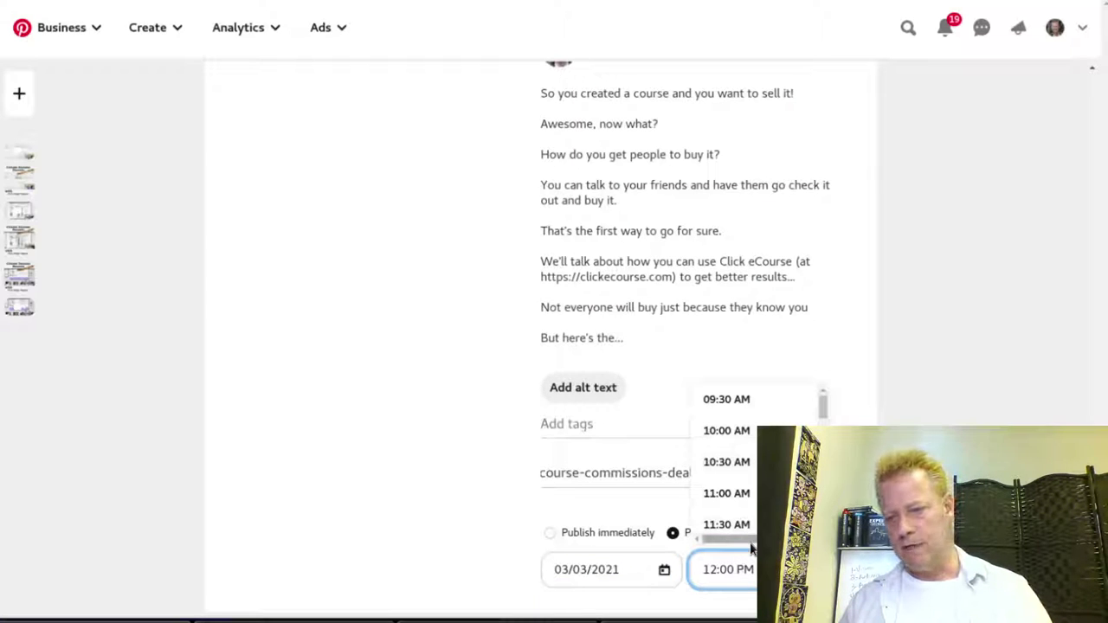
{"action": "left_click", "coordinate": [726, 496]}
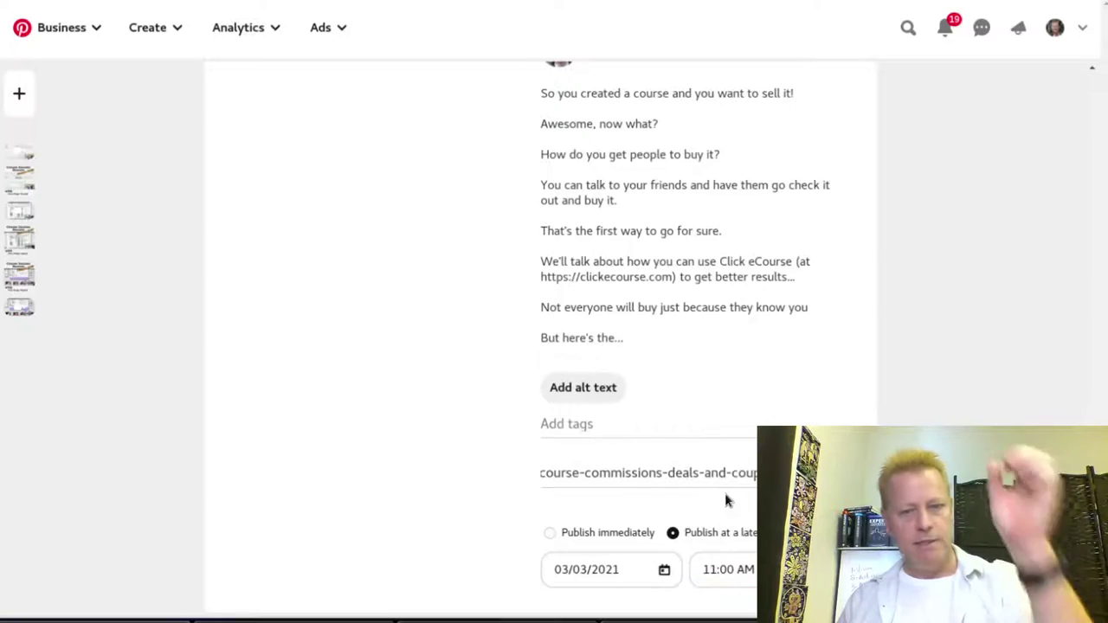
Schedule the episode #336 podcast pin to publish at a later date, on 03/03/2021 at 11:00 AM.
{"action": "scroll", "coordinate": [726, 497], "scroll_direction": "up", "scroll_amount": 5}
{"action": "scroll", "coordinate": [742, 509], "scroll_direction": "up", "scroll_amount": 5}
{"action": "left_click", "coordinate": [674, 505]}
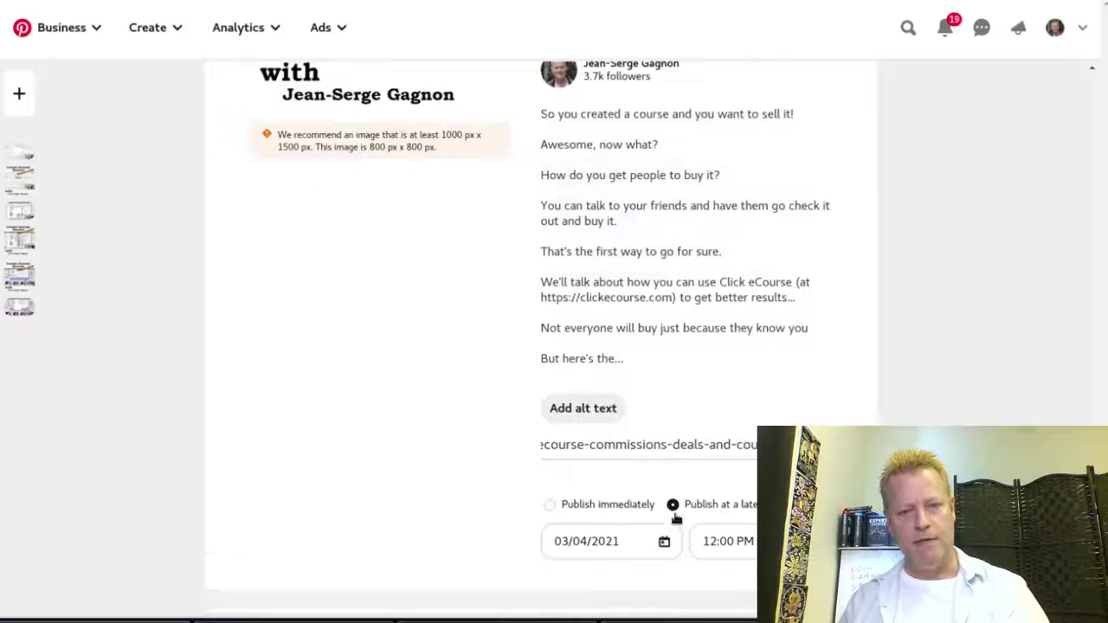
{"action": "left_click", "coordinate": [615, 541]}
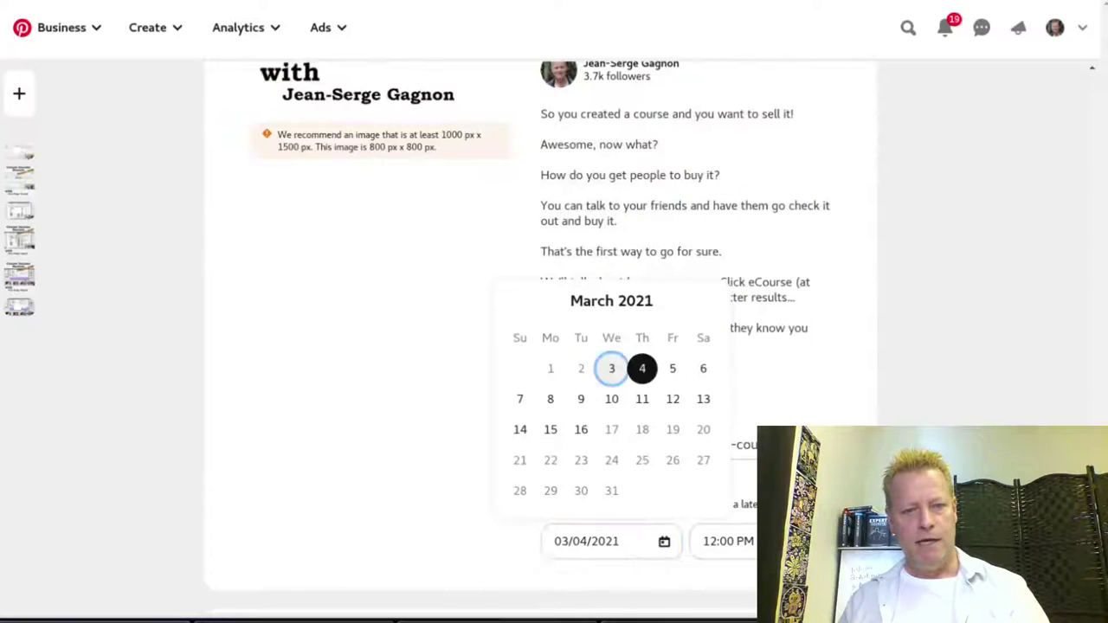
{"action": "left_click", "coordinate": [611, 371]}
{"action": "left_click", "coordinate": [726, 541]}
{"action": "left_click", "coordinate": [727, 465]}
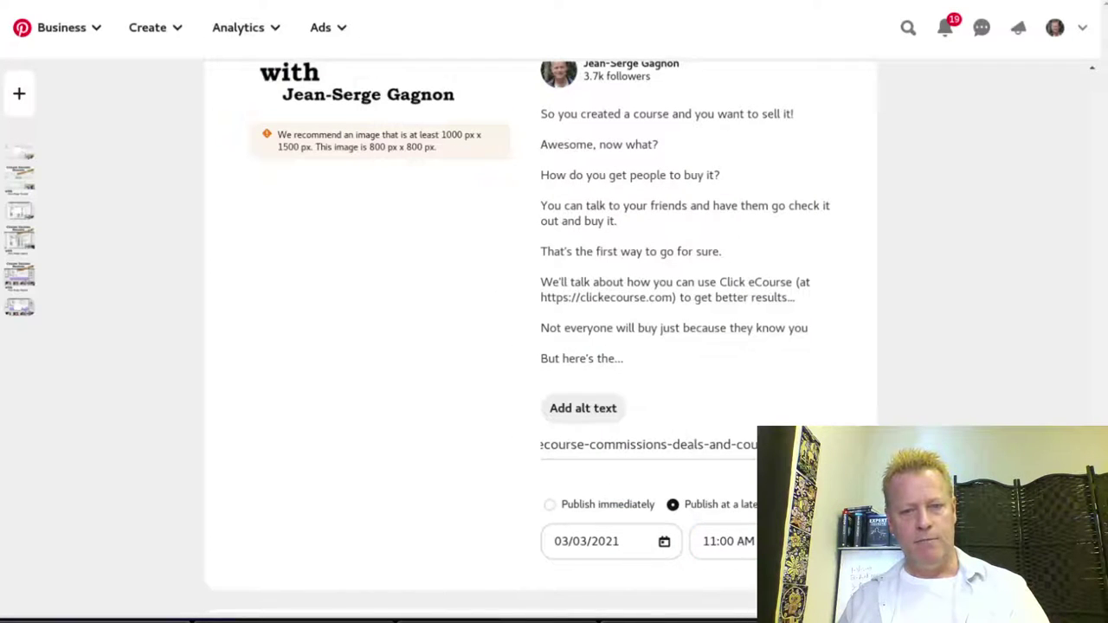
Schedule the episode #337 podcast pin to publish at a later date, on 03/03/2021 at 11:30 AM.
{"action": "scroll", "coordinate": [734, 347], "scroll_direction": "up", "scroll_amount": 10}
{"action": "scroll", "coordinate": [692, 539], "scroll_direction": "up", "scroll_amount": 3}
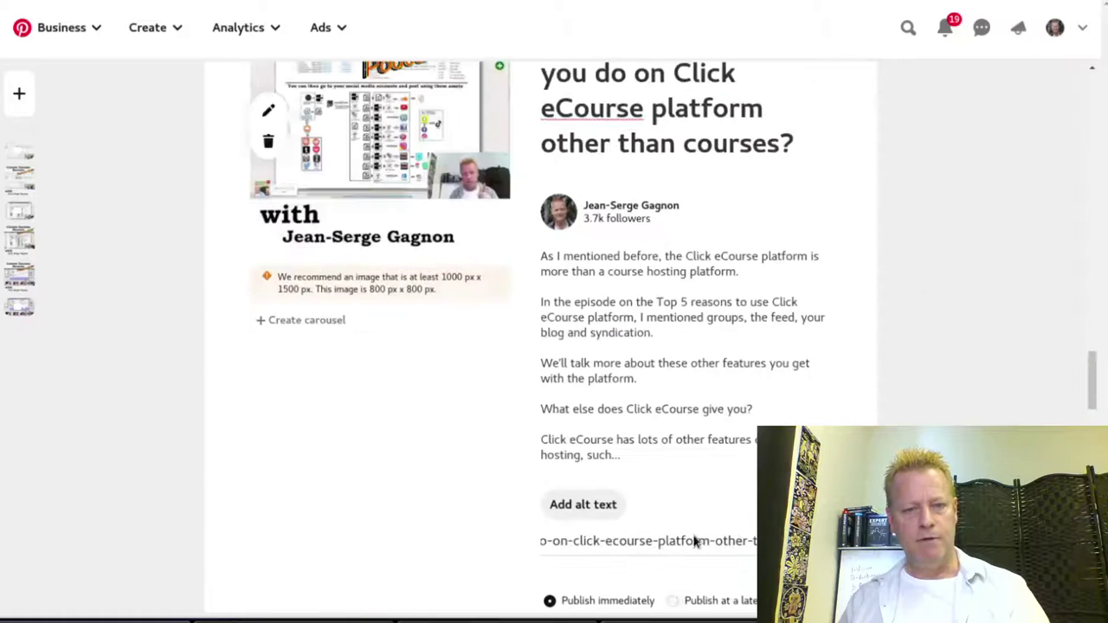
{"action": "scroll", "coordinate": [697, 589], "scroll_direction": "down", "scroll_amount": 3}
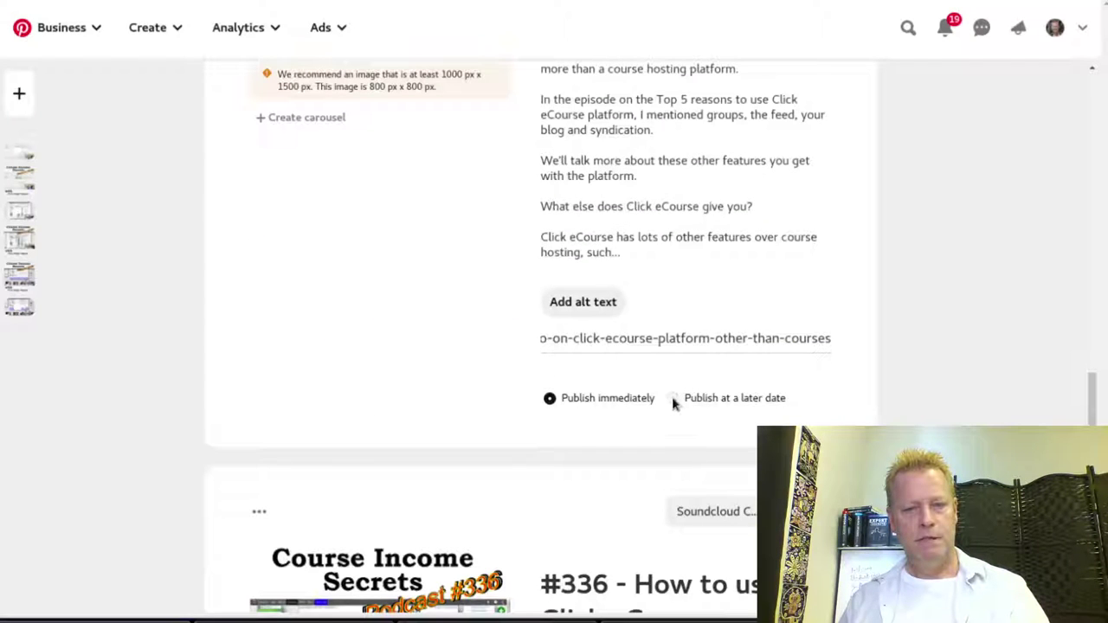
{"action": "left_click", "coordinate": [673, 398]}
{"action": "left_click", "coordinate": [668, 435]}
{"action": "left_click", "coordinate": [718, 435]}
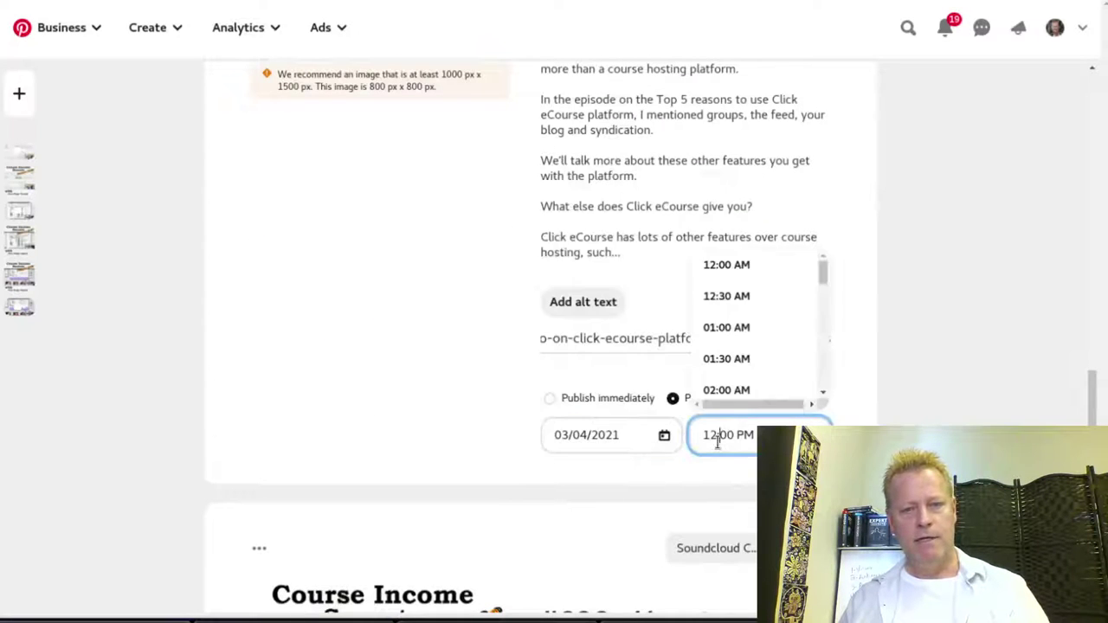
{"action": "scroll", "coordinate": [736, 346], "scroll_direction": "up", "scroll_amount": 1}
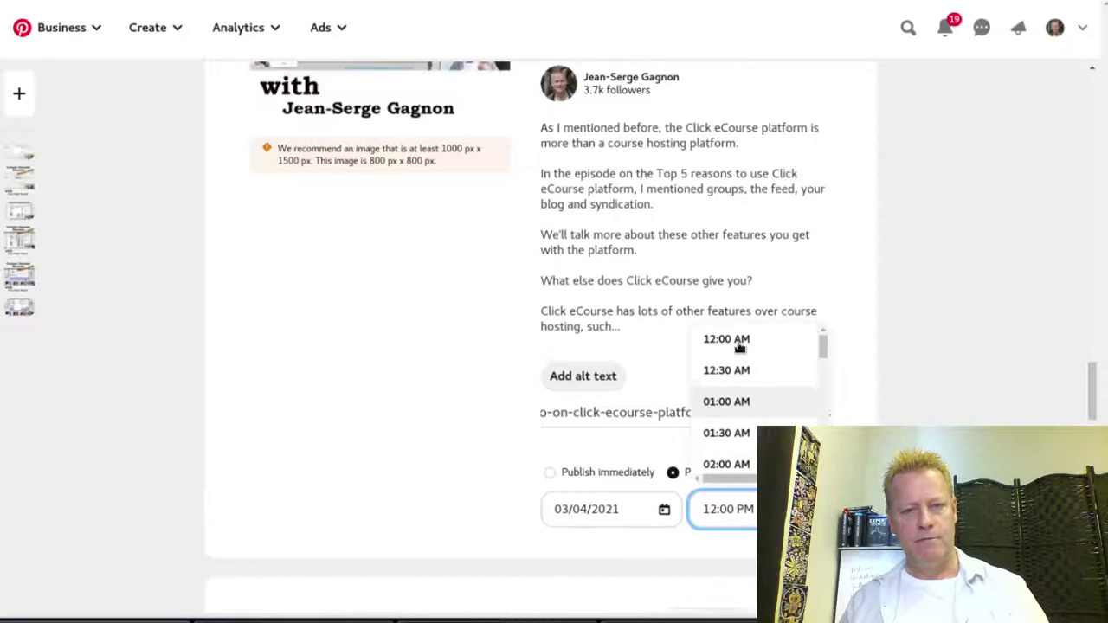
{"action": "left_click", "coordinate": [631, 515]}
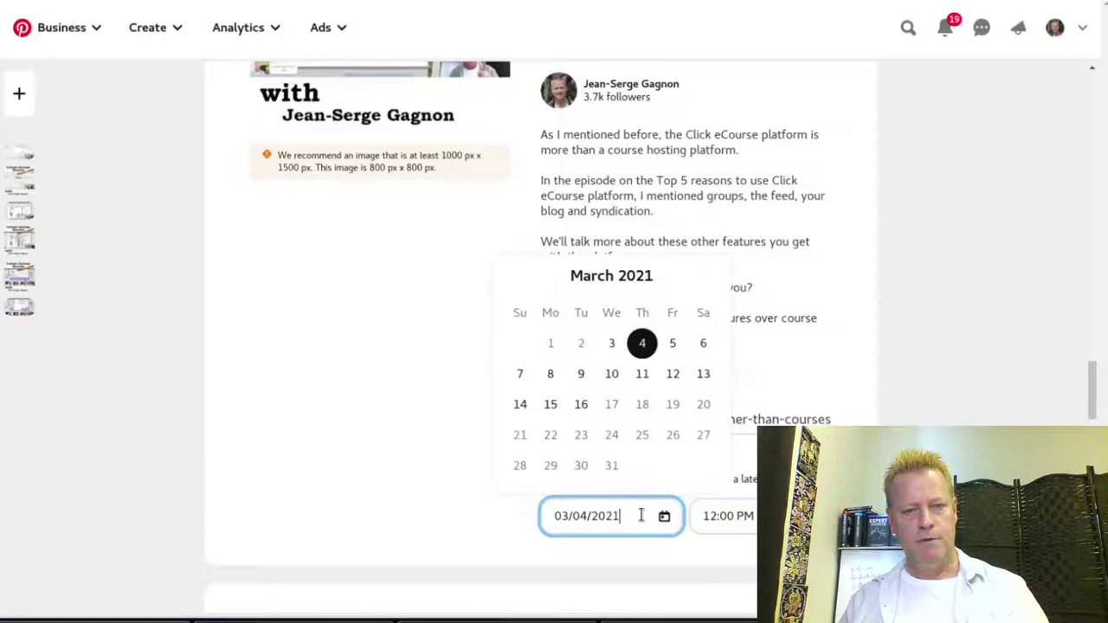
{"action": "left_click", "coordinate": [613, 342]}
{"action": "left_click", "coordinate": [753, 514]}
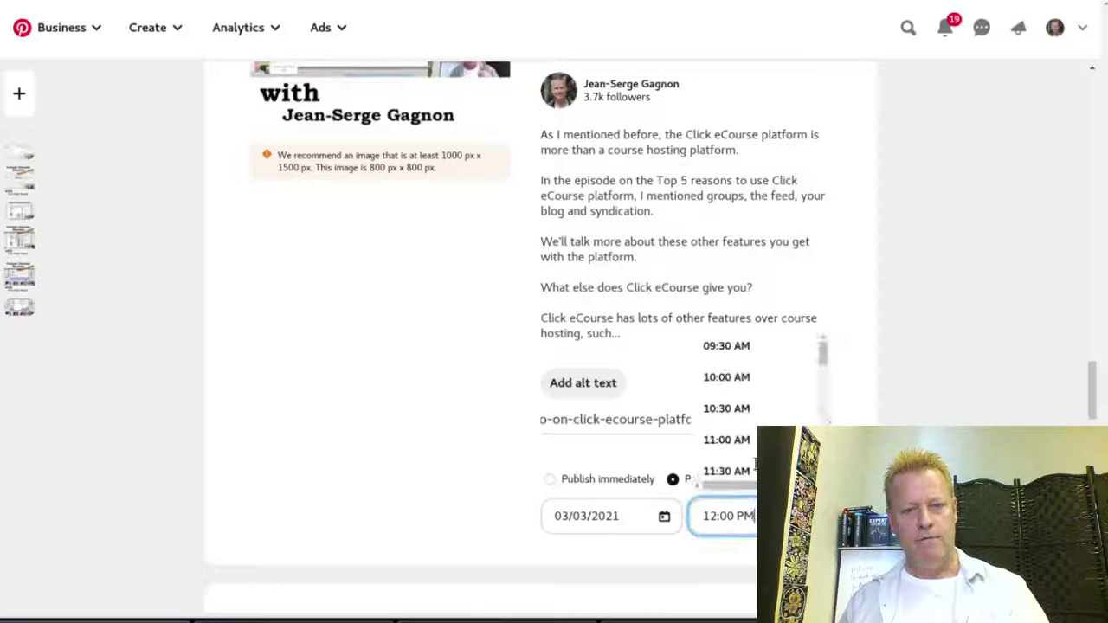
{"action": "left_click", "coordinate": [741, 470]}
Schedule the episode #337 video pin to publish at a later date, on 03/03/2021 at 11:30 AM.
{"action": "scroll", "coordinate": [693, 394], "scroll_direction": "up", "scroll_amount": 7}
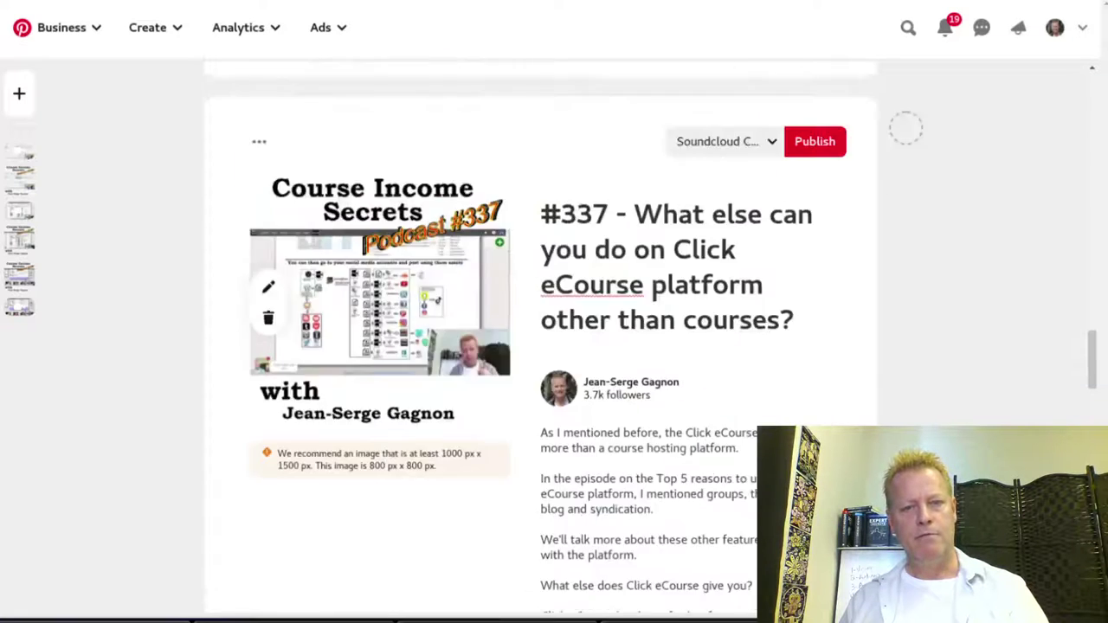
{"action": "left_click", "coordinate": [675, 378]}
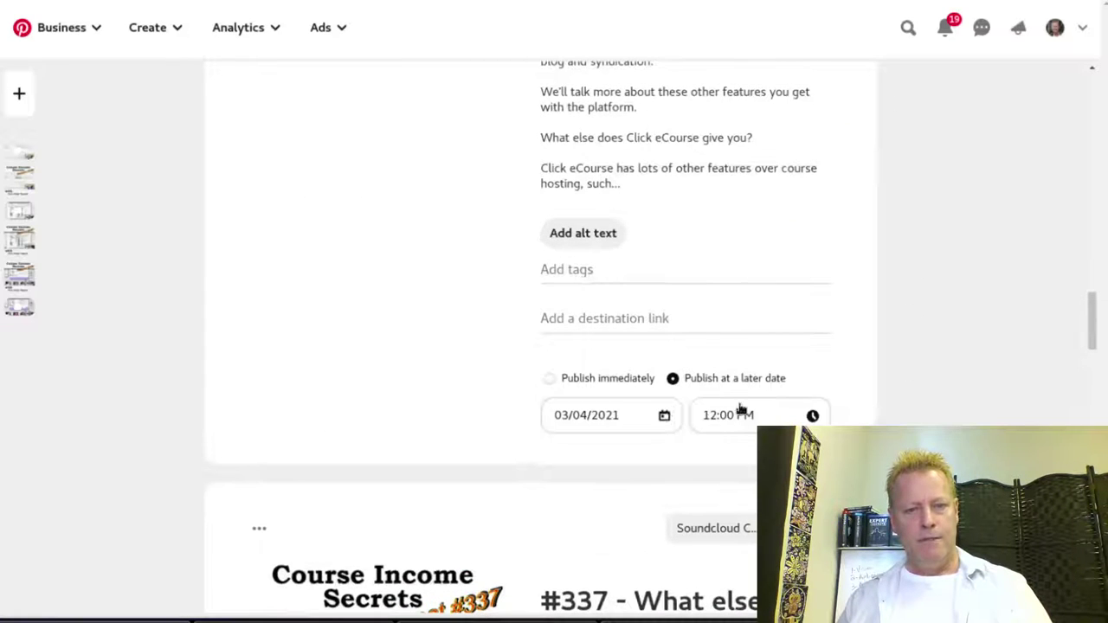
{"action": "left_click", "coordinate": [631, 416]}
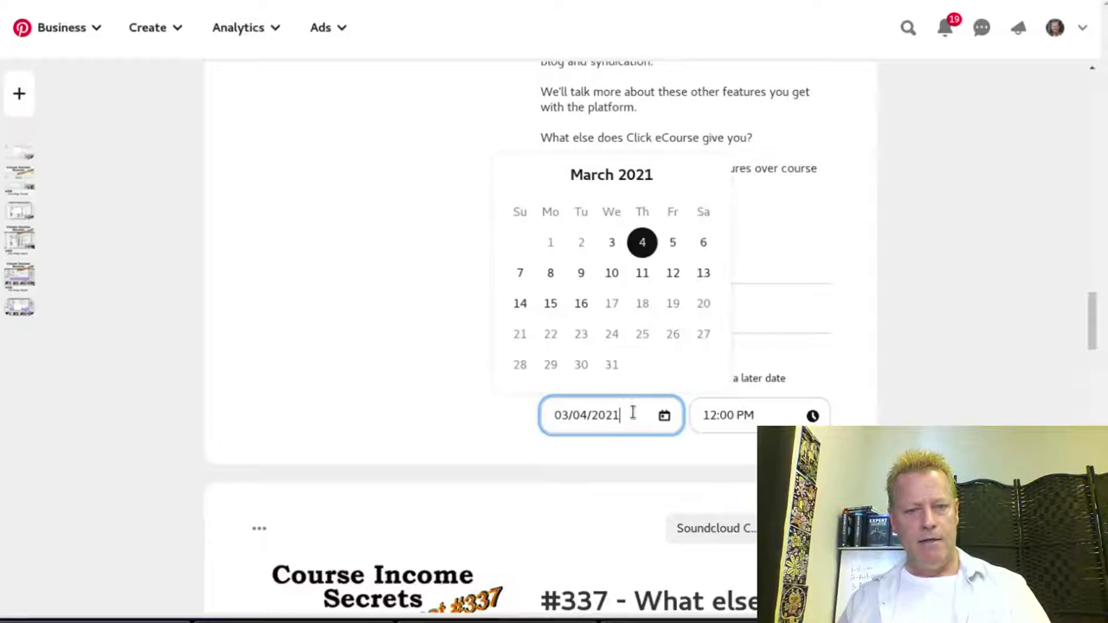
{"action": "left_click", "coordinate": [611, 242]}
{"action": "left_click", "coordinate": [724, 415]}
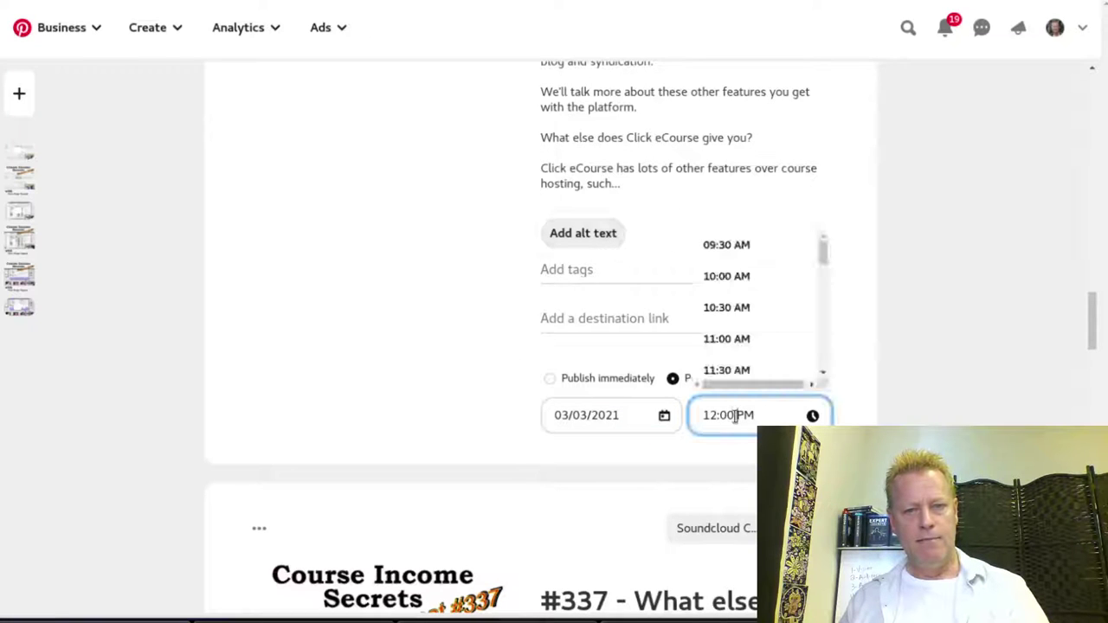
{"action": "left_click", "coordinate": [740, 369]}
Schedule the episode #338 podcast pin to publish at a later date, on 03/03/2021 at 12:30 PM.
{"action": "scroll", "coordinate": [732, 468], "scroll_direction": "up", "scroll_amount": 5}
{"action": "scroll", "coordinate": [729, 468], "scroll_direction": "up", "scroll_amount": 8}
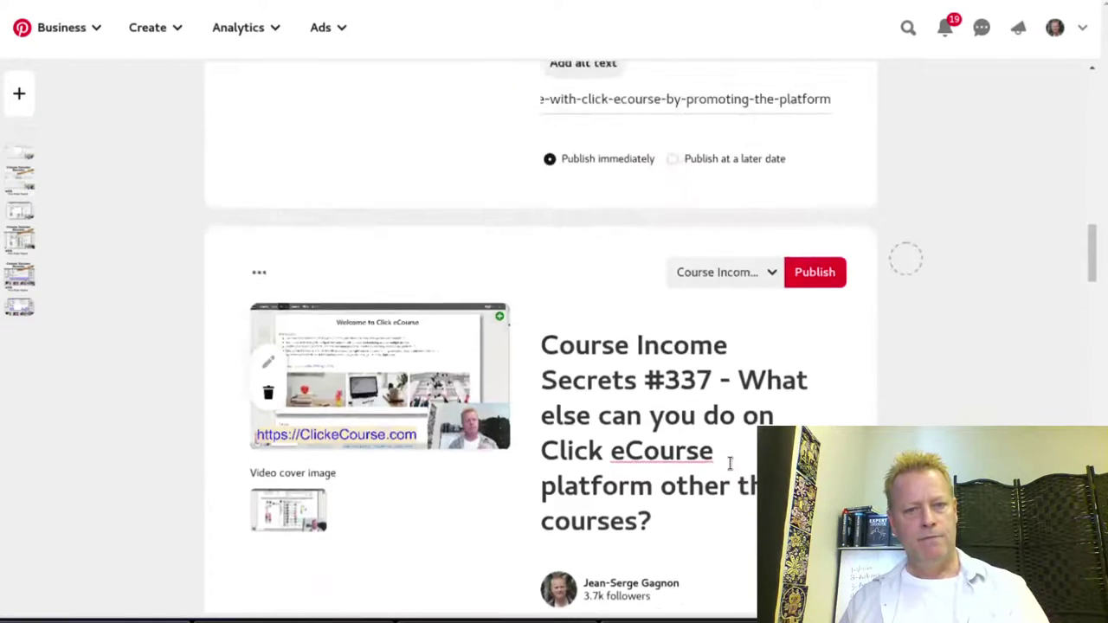
{"action": "left_click", "coordinate": [675, 483]}
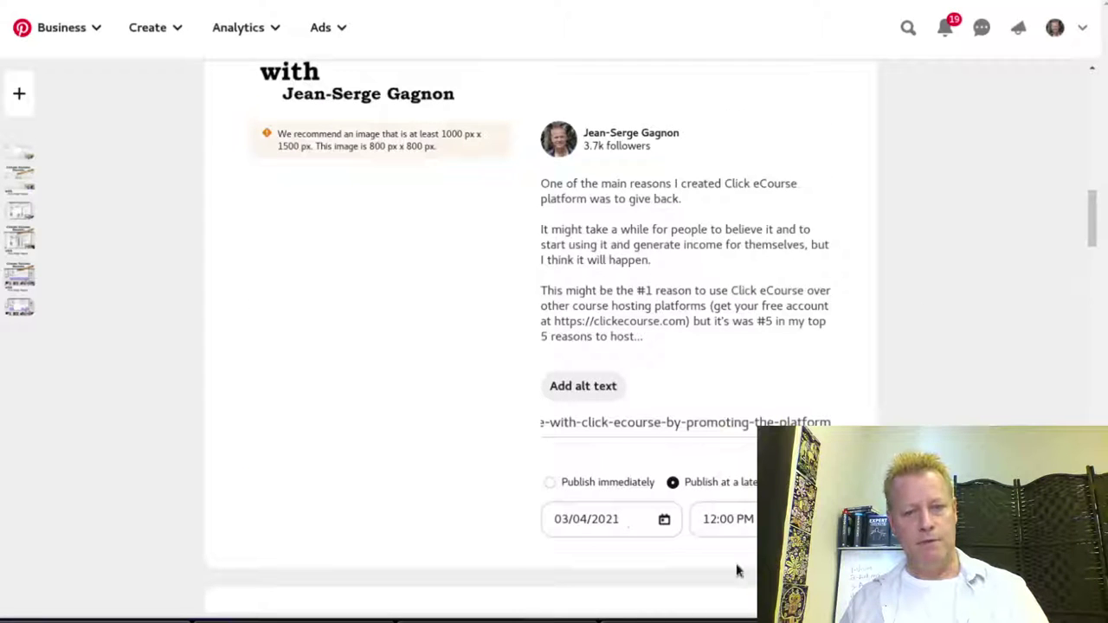
{"action": "scroll", "coordinate": [739, 571], "scroll_direction": "down", "scroll_amount": 3}
{"action": "scroll", "coordinate": [621, 576], "scroll_direction": "up", "scroll_amount": 2}
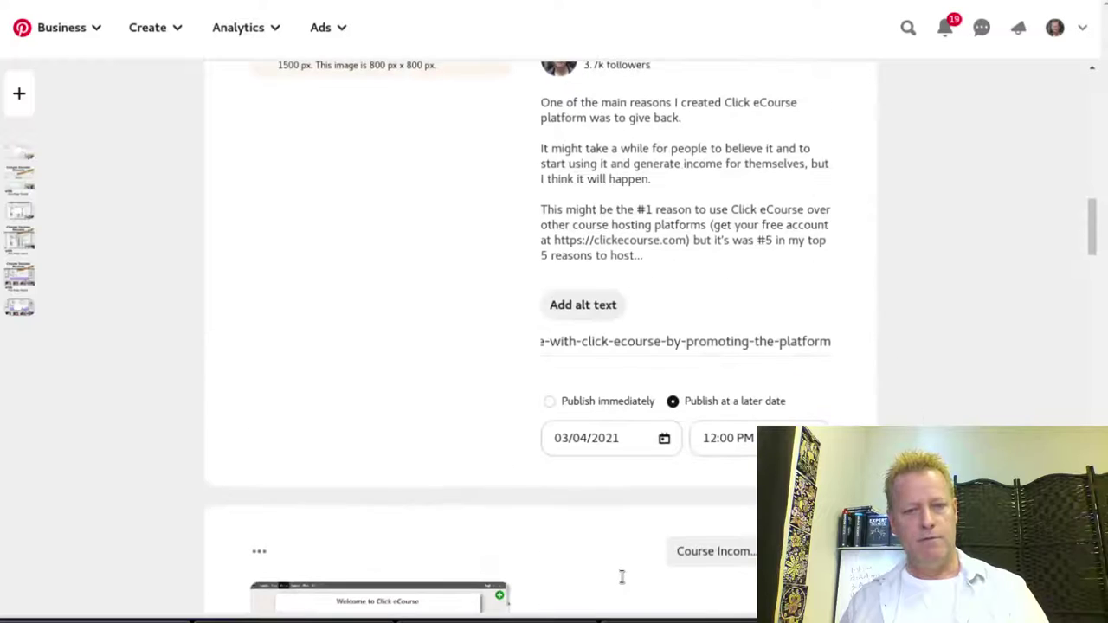
{"action": "scroll", "coordinate": [621, 576], "scroll_direction": "up", "scroll_amount": 4}
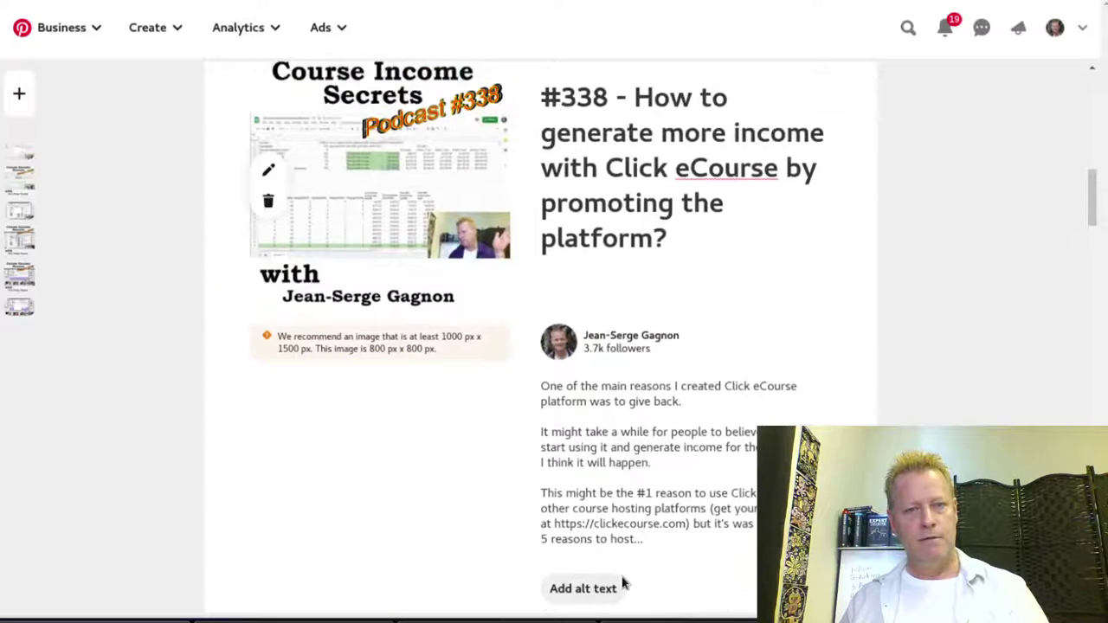
{"action": "scroll", "coordinate": [622, 583], "scroll_direction": "down", "scroll_amount": 2}
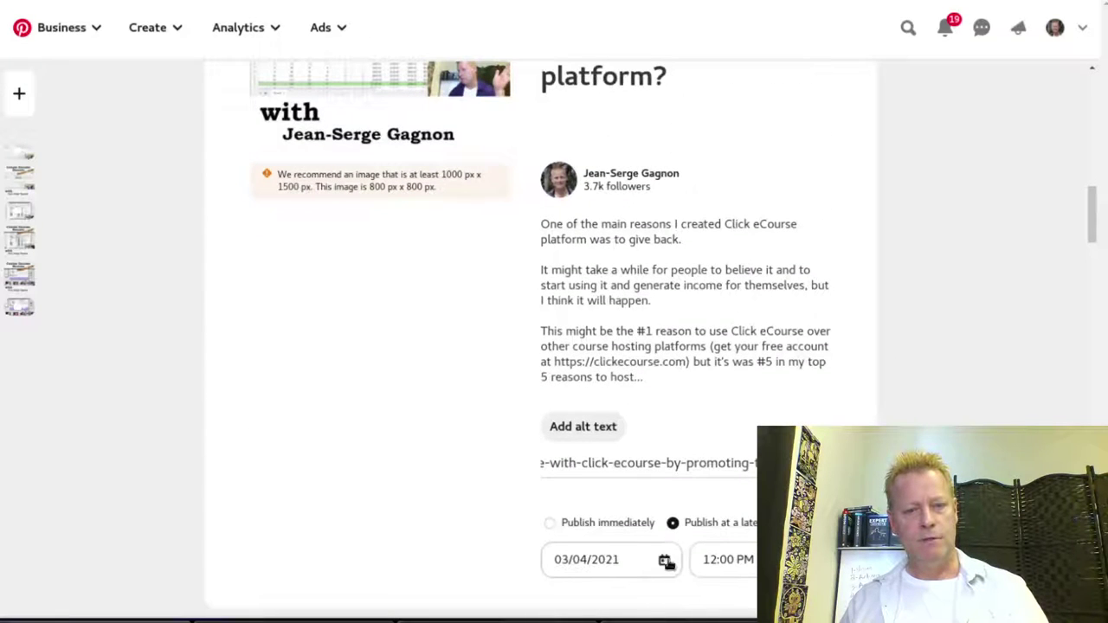
{"action": "left_click", "coordinate": [665, 561]}
{"action": "left_click", "coordinate": [612, 388]}
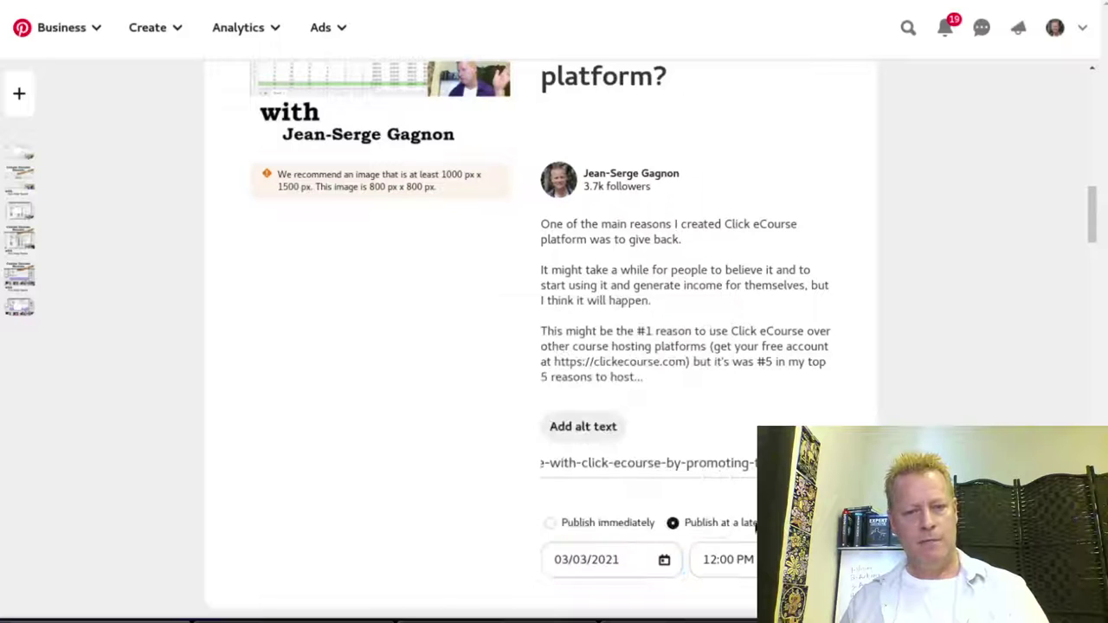
{"action": "left_click", "coordinate": [727, 559]}
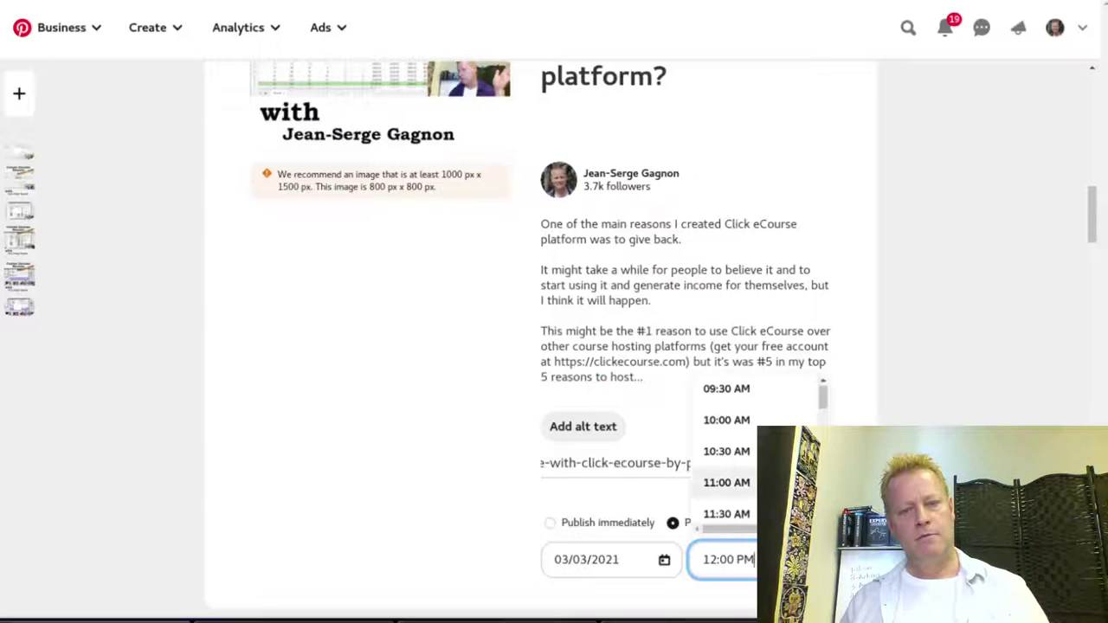
{"action": "left_click", "coordinate": [736, 497]}
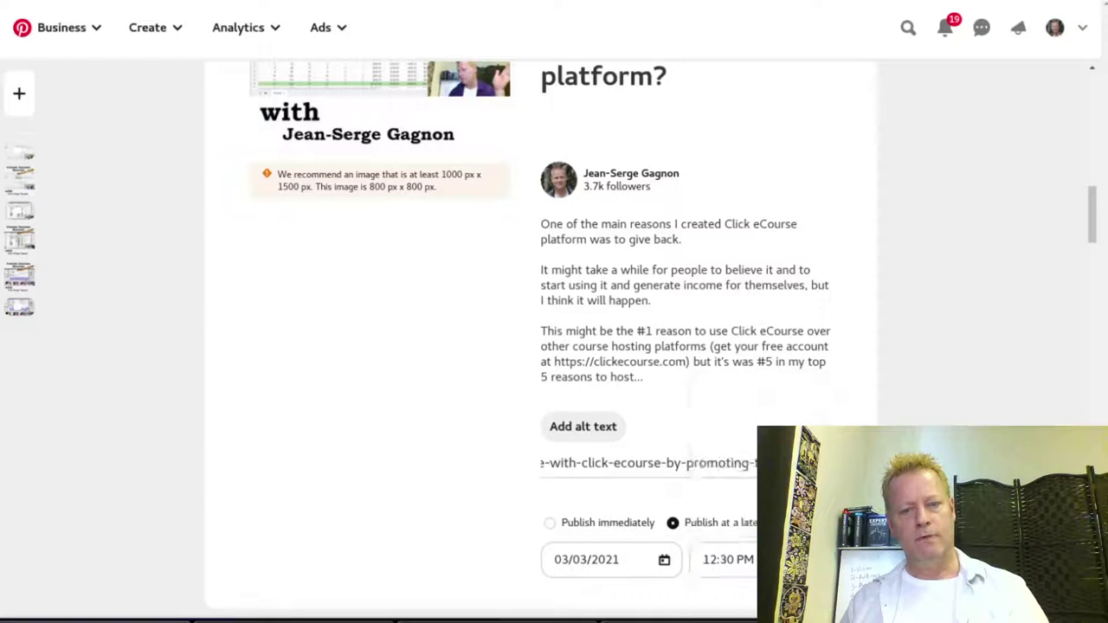
Schedule the episode #338 video pin to publish at a later date, on 03/03/2021 at 12:30 PM.
{"action": "scroll", "coordinate": [553, 329], "scroll_direction": "up", "scroll_amount": 8}
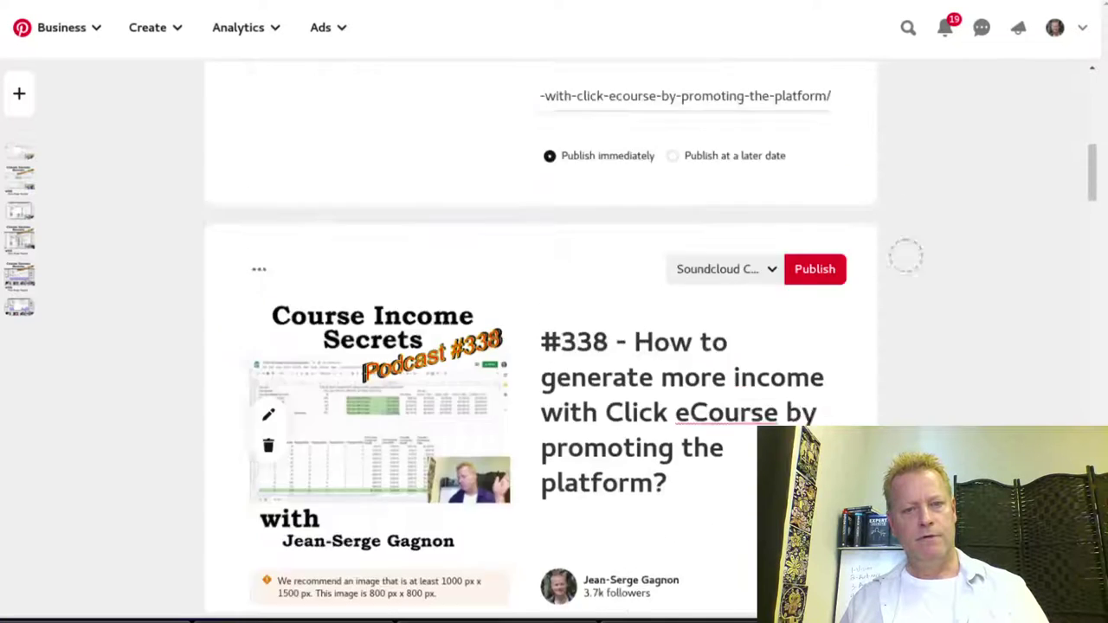
{"action": "left_click", "coordinate": [674, 438]}
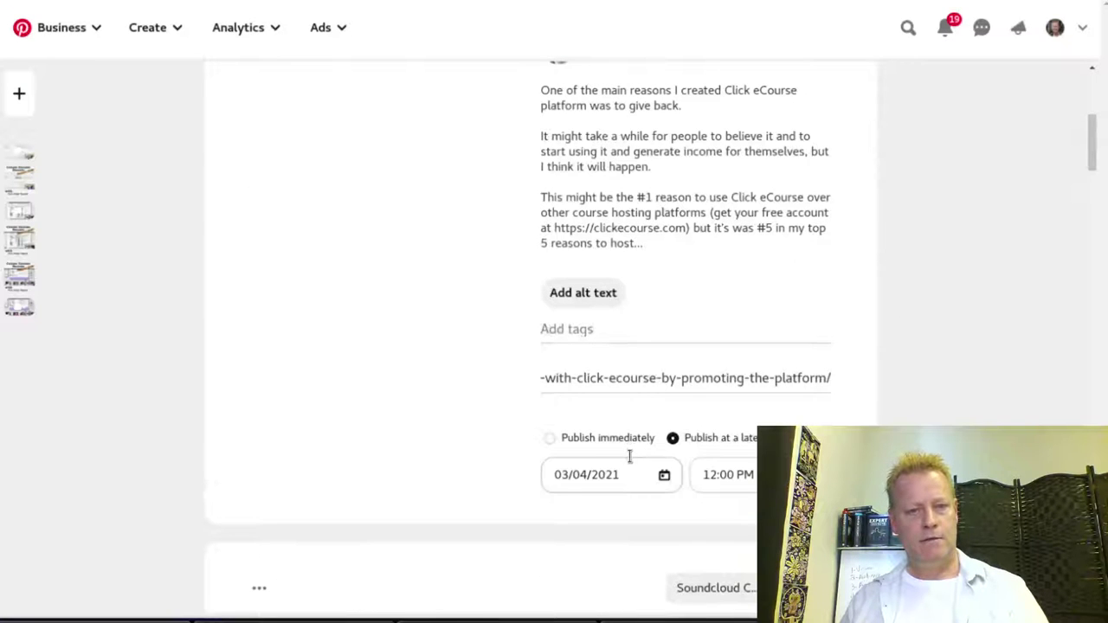
{"action": "left_click", "coordinate": [663, 477]}
{"action": "left_click", "coordinate": [611, 302]}
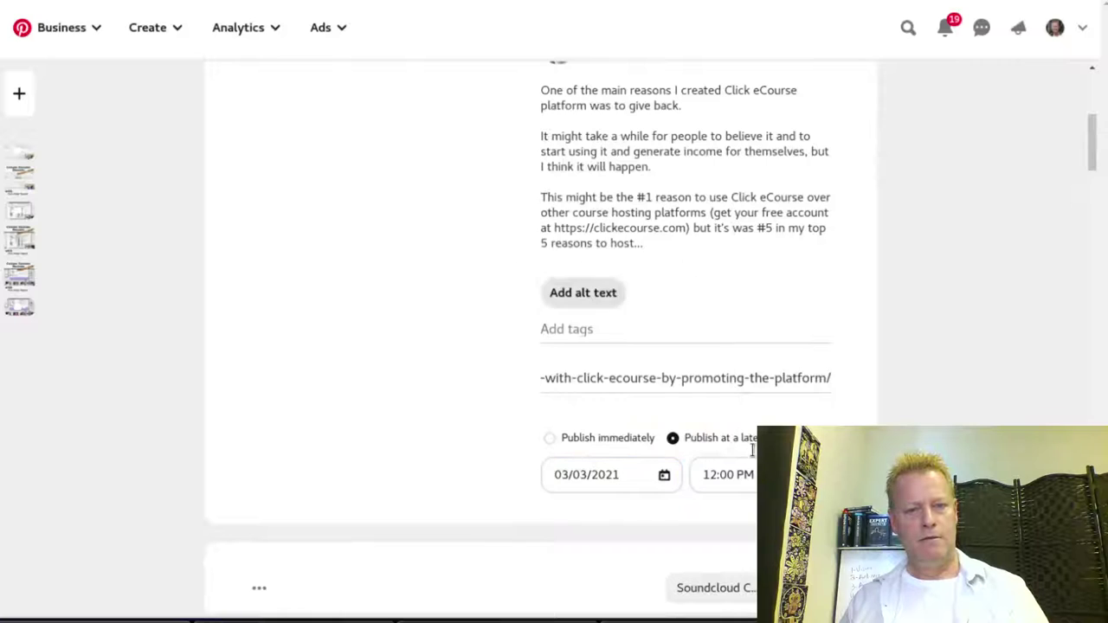
{"action": "left_click", "coordinate": [732, 474]}
{"action": "scroll", "coordinate": [740, 415], "scroll_direction": "down", "scroll_amount": 2}
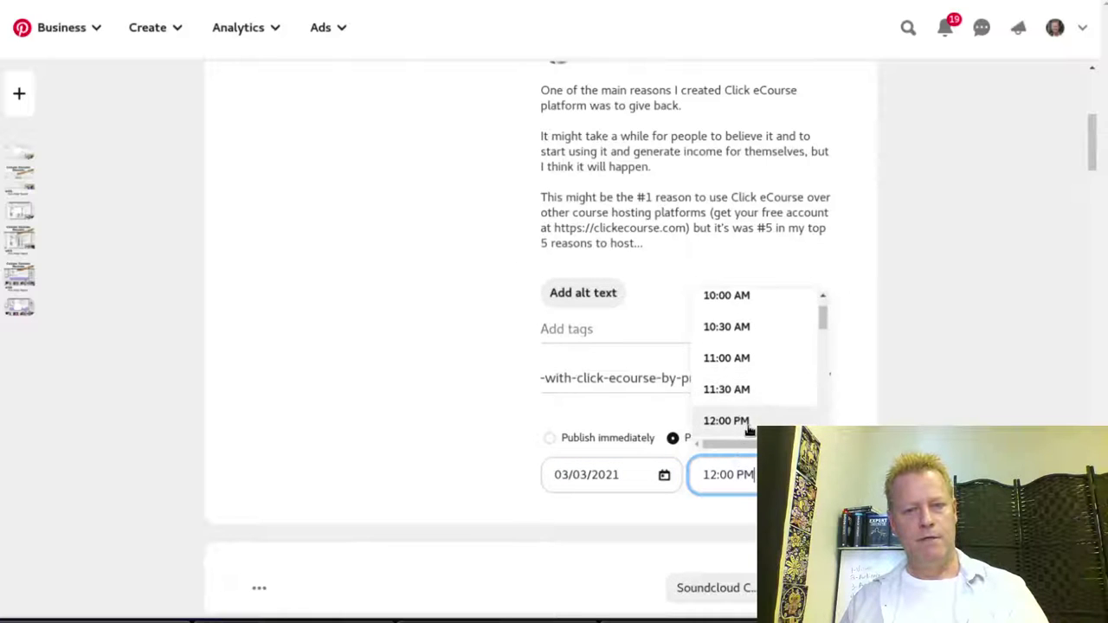
{"action": "left_click", "coordinate": [727, 412]}
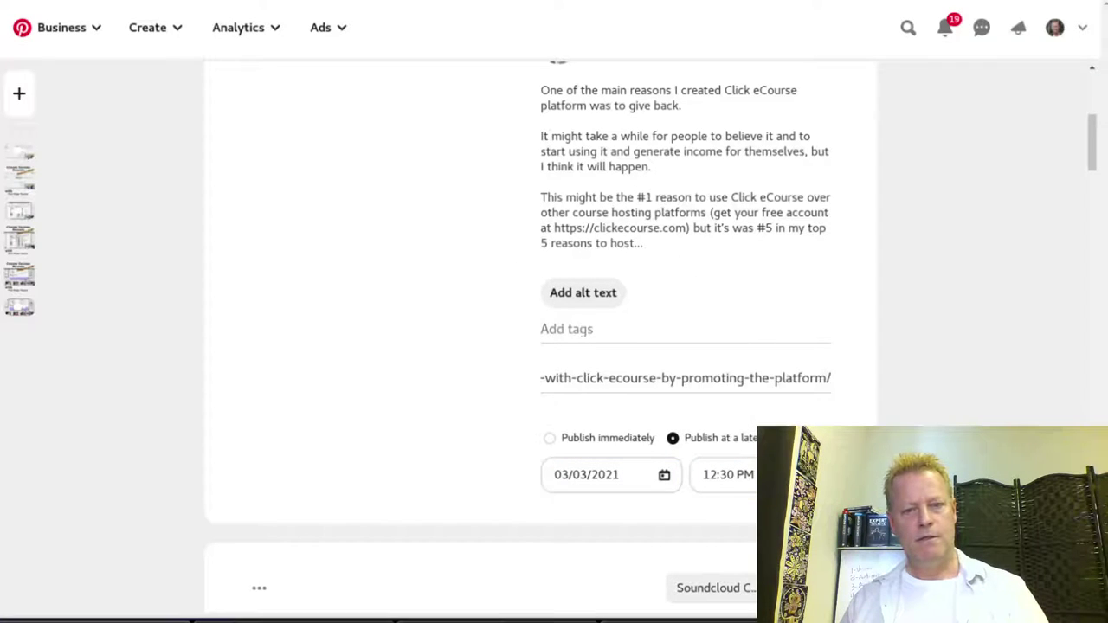
Publish the scheduled video and podcast pins for episode #336 from the bottom of the pin drafts.
{"action": "scroll", "coordinate": [837, 412], "scroll_direction": "down", "scroll_amount": 10}
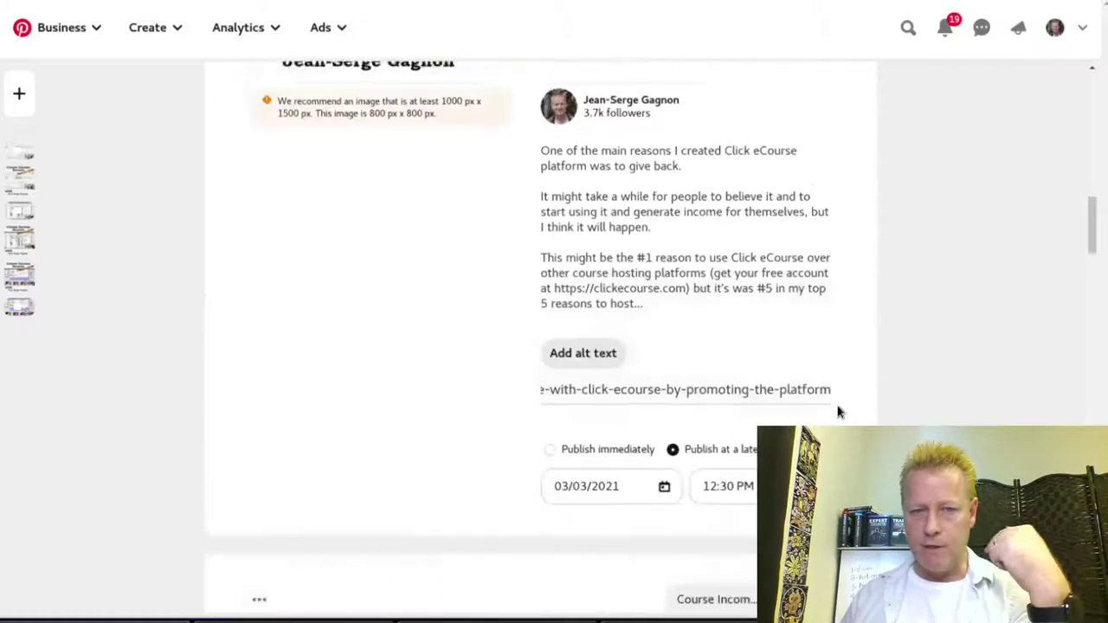
{"action": "scroll", "coordinate": [836, 413], "scroll_direction": "down", "scroll_amount": 10}
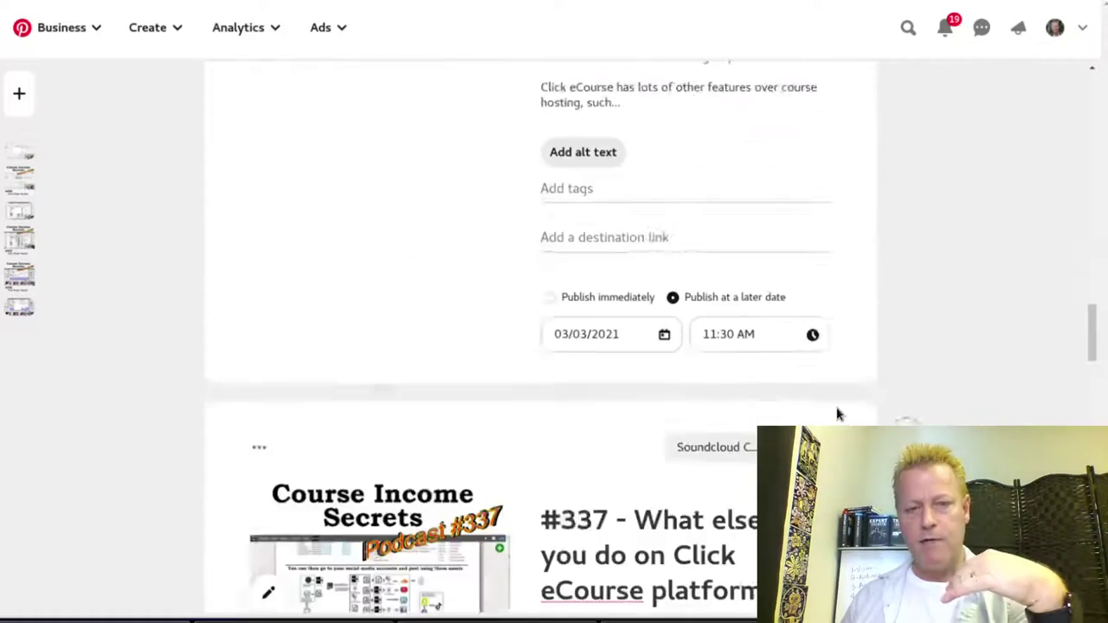
{"action": "scroll", "coordinate": [836, 412], "scroll_direction": "down", "scroll_amount": 5}
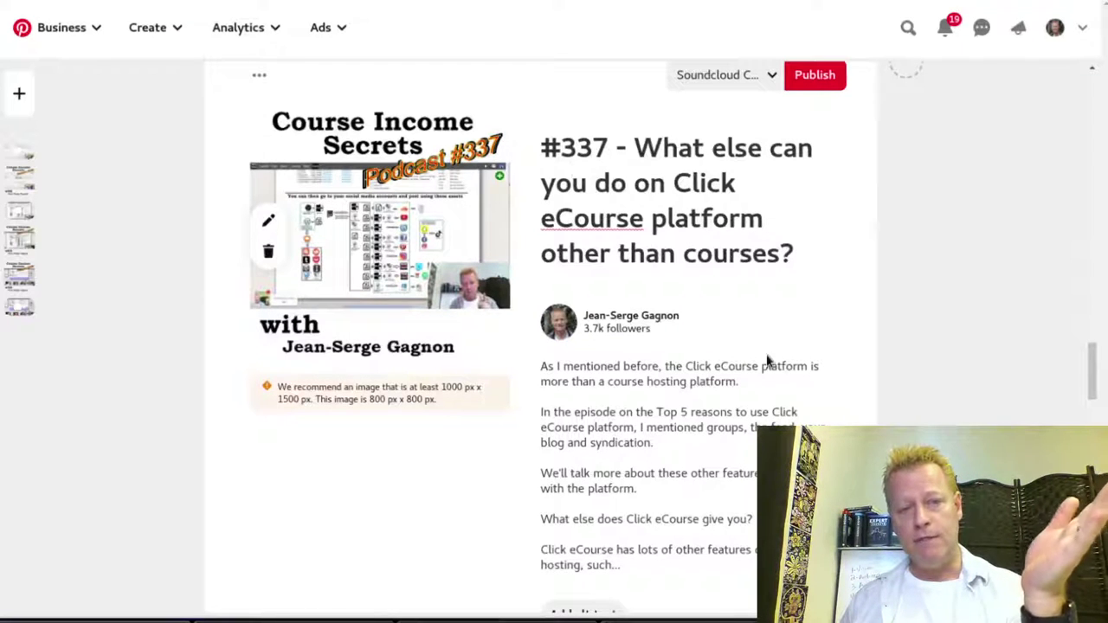
{"action": "scroll", "coordinate": [768, 356], "scroll_direction": "up", "scroll_amount": 2}
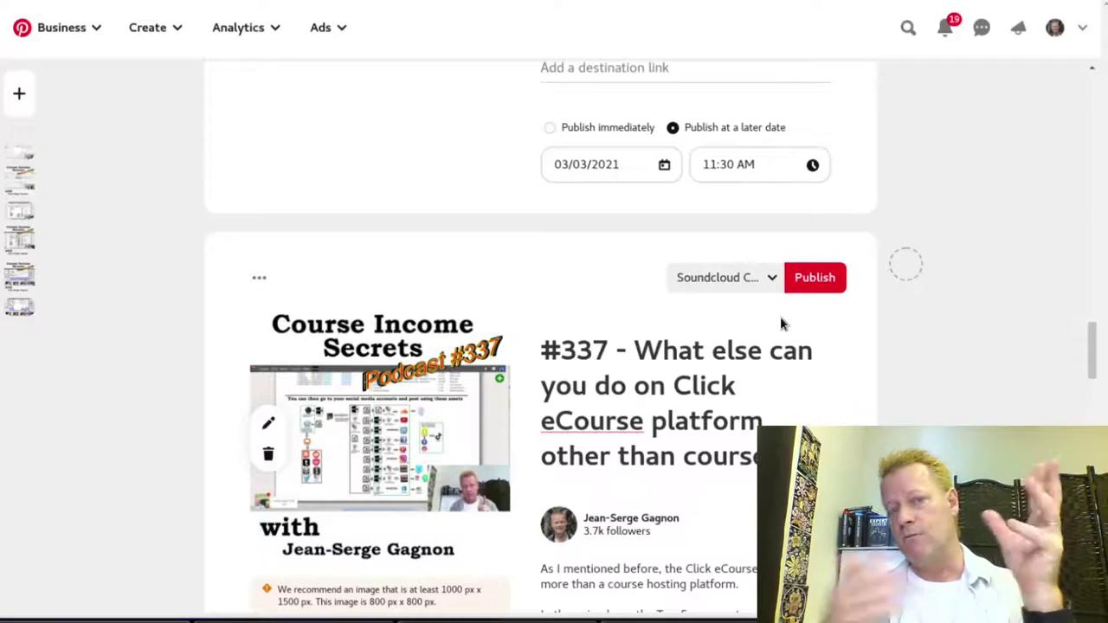
{"action": "scroll", "coordinate": [806, 314], "scroll_direction": "down", "scroll_amount": 10}
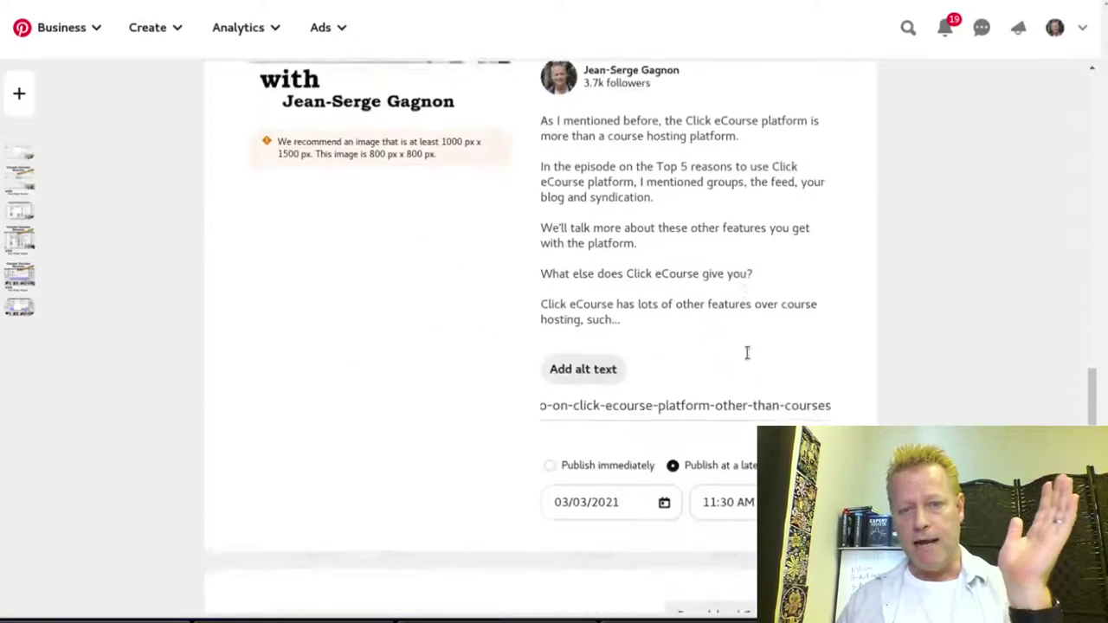
{"action": "scroll", "coordinate": [752, 345], "scroll_direction": "down", "scroll_amount": 10}
{"action": "scroll", "coordinate": [759, 353], "scroll_direction": "up", "scroll_amount": 7}
{"action": "scroll", "coordinate": [761, 363], "scroll_direction": "down", "scroll_amount": 1}
{"action": "scroll", "coordinate": [760, 375], "scroll_direction": "up", "scroll_amount": 8}
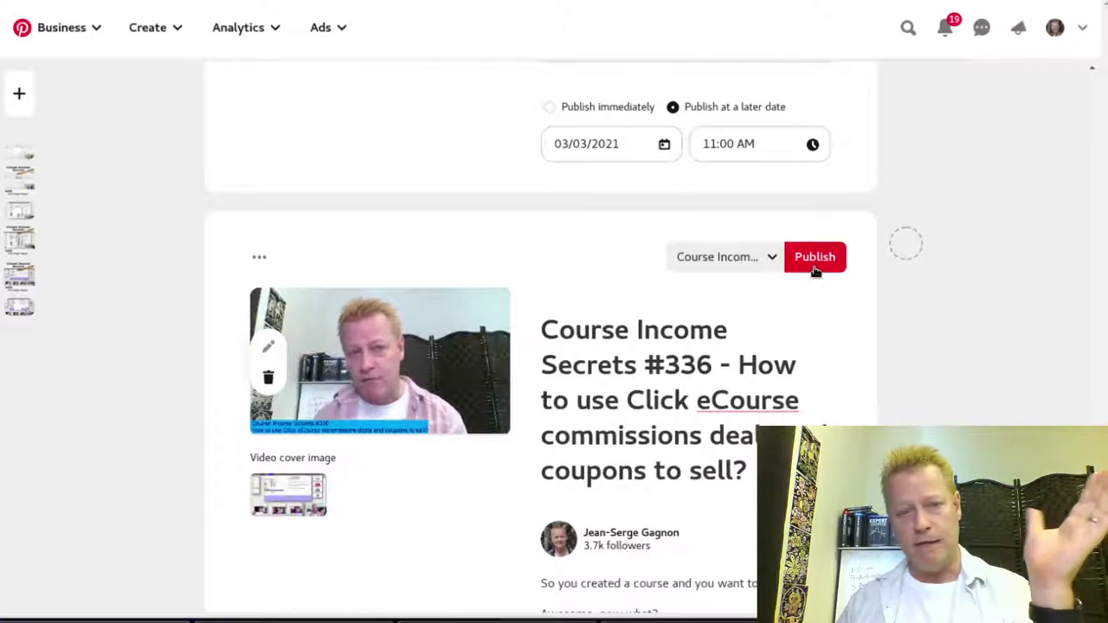
{"action": "left_click", "coordinate": [813, 265]}
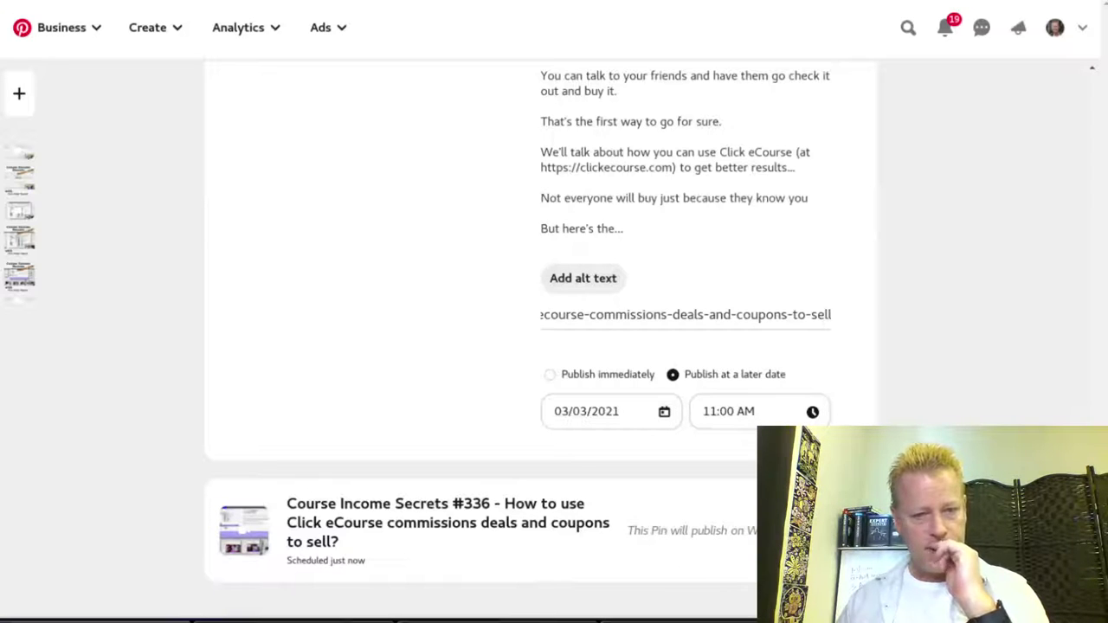
{"action": "scroll", "coordinate": [805, 194], "scroll_direction": "up", "scroll_amount": 5}
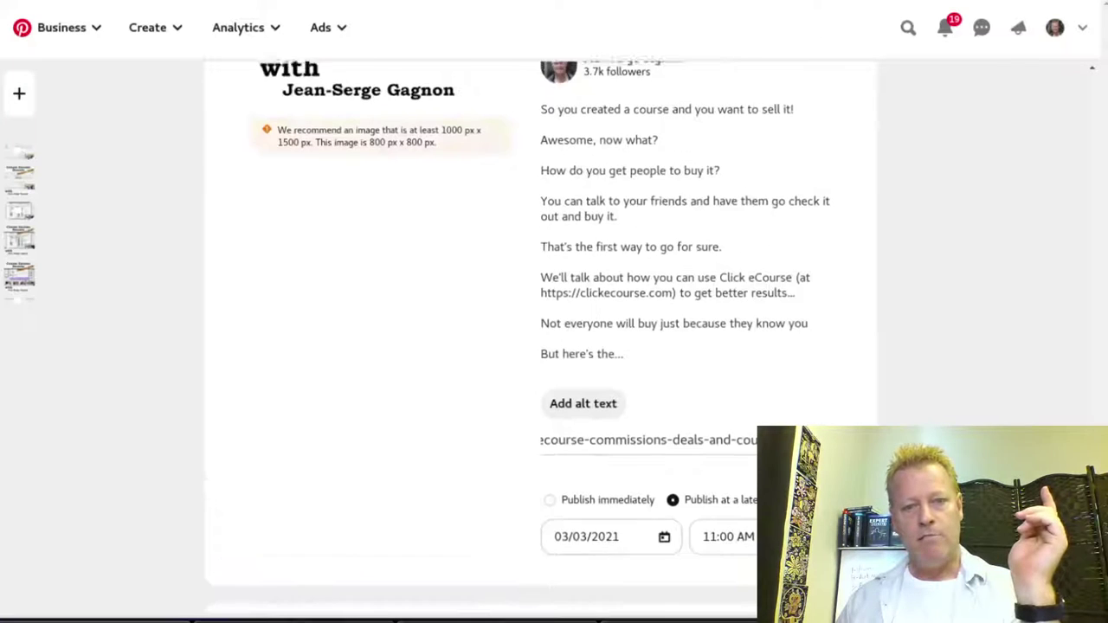
{"action": "left_click", "coordinate": [809, 143]}
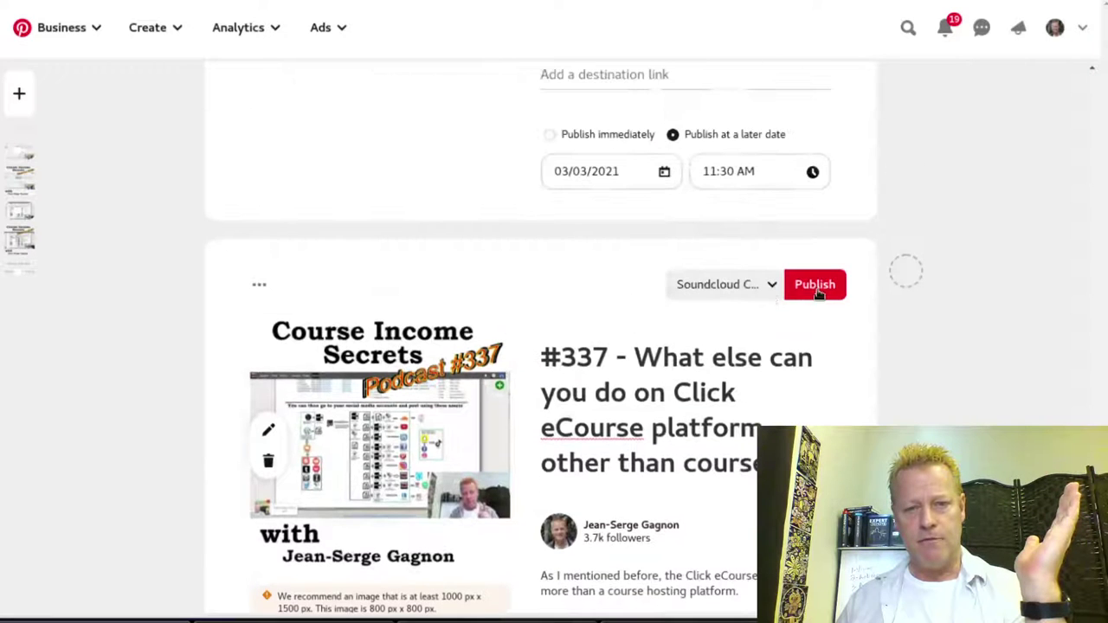
Publish the remaining scheduled podcast and video pins for episodes #337 and #338.
{"action": "left_click", "coordinate": [817, 293]}
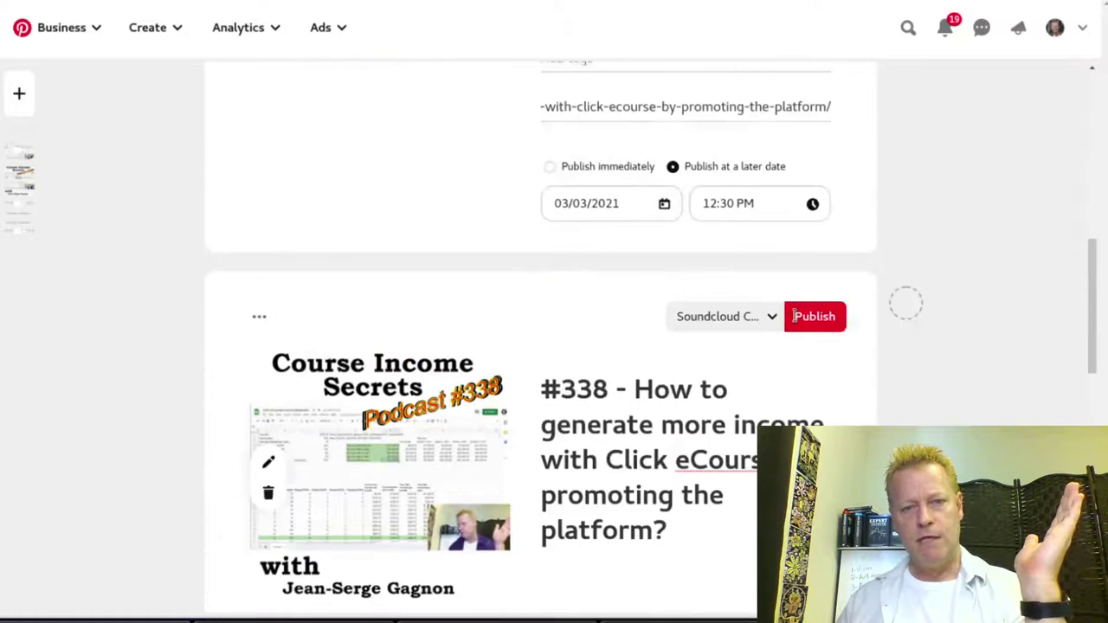
{"action": "left_click", "coordinate": [807, 348]}
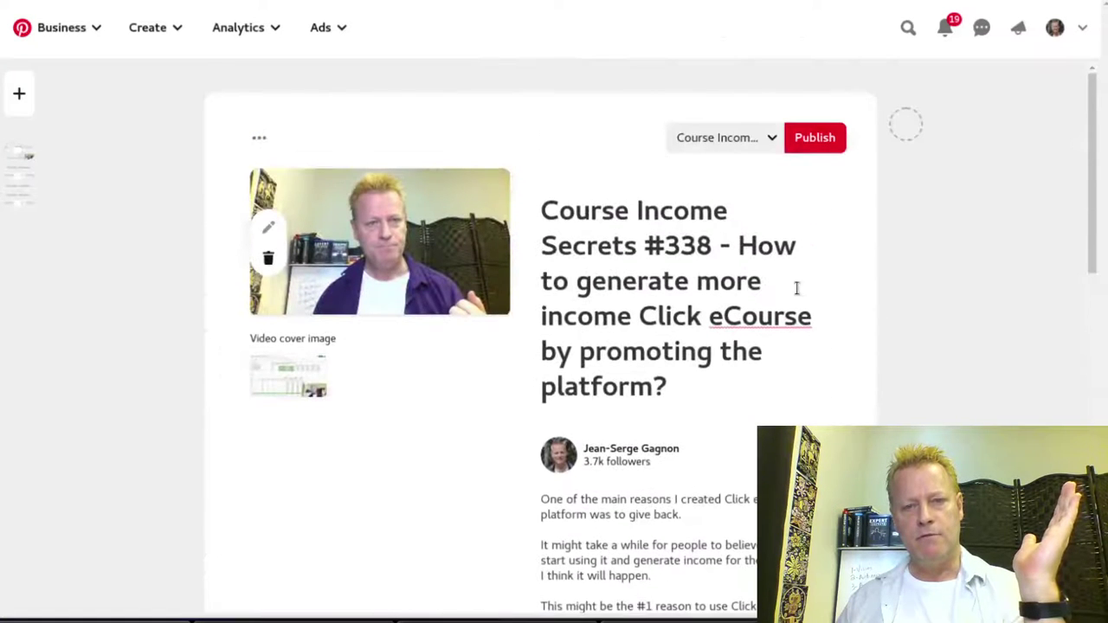
{"action": "left_click", "coordinate": [814, 137]}
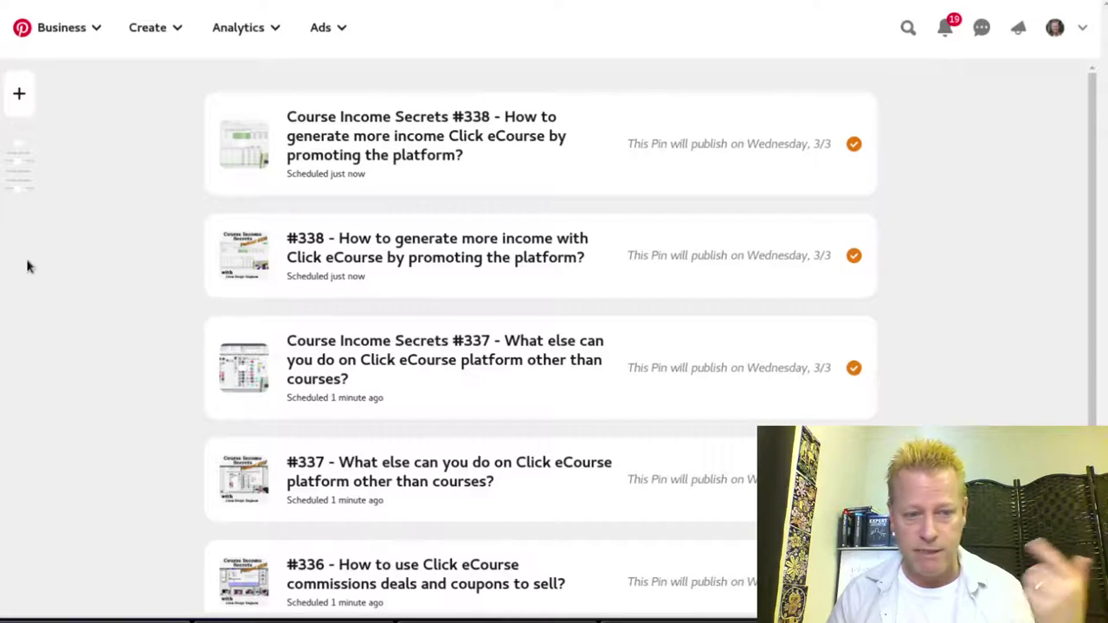
{"action": "scroll", "coordinate": [141, 295], "scroll_direction": "down", "scroll_amount": 2}
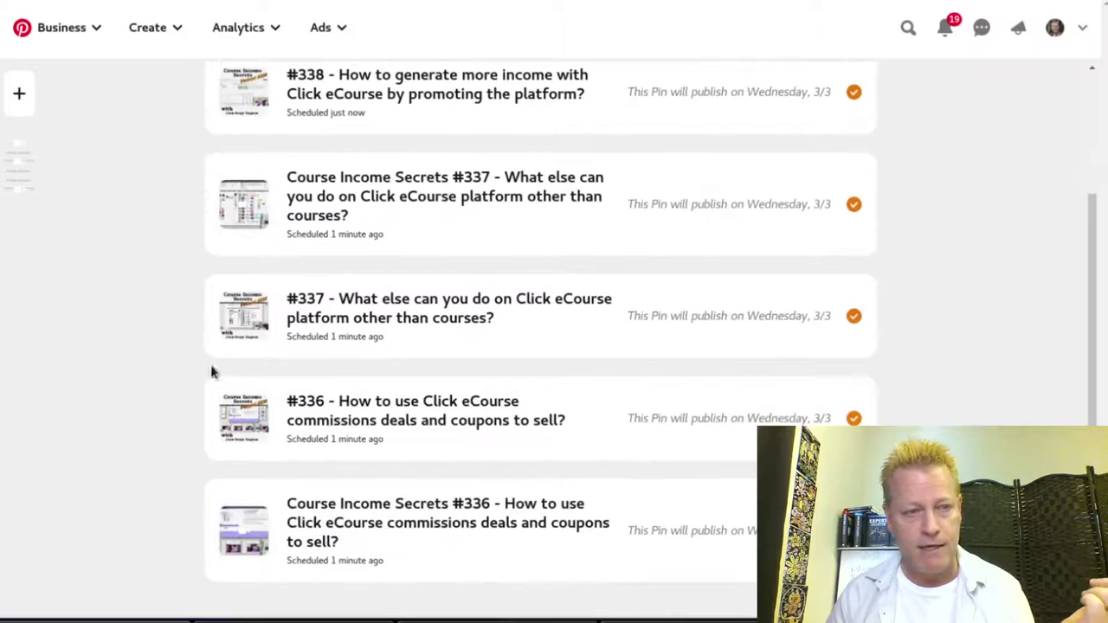
{"action": "scroll", "coordinate": [134, 346], "scroll_direction": "up", "scroll_amount": 2}
{"action": "left_click", "coordinate": [163, 28]}
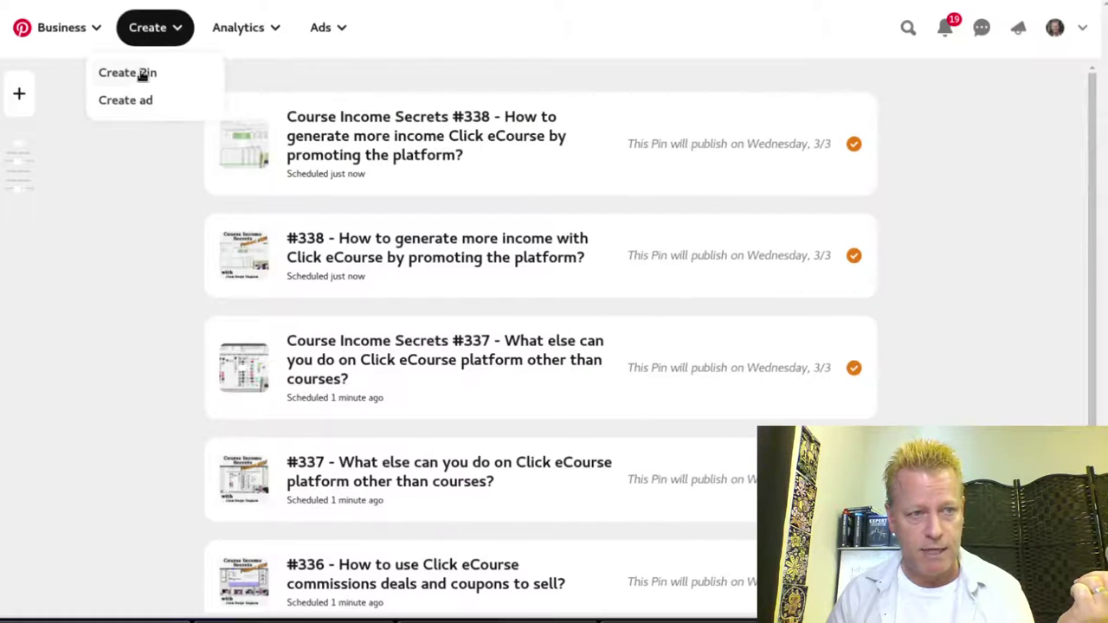
{"action": "left_click", "coordinate": [133, 168]}
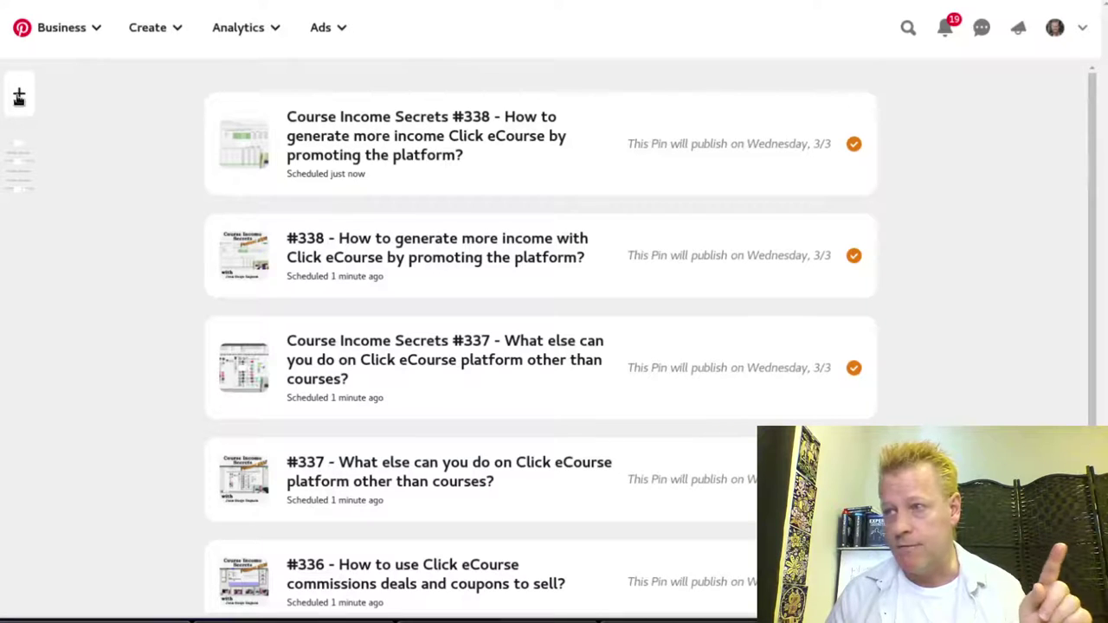
{"action": "mouse_move", "coordinate": [623, 249]}
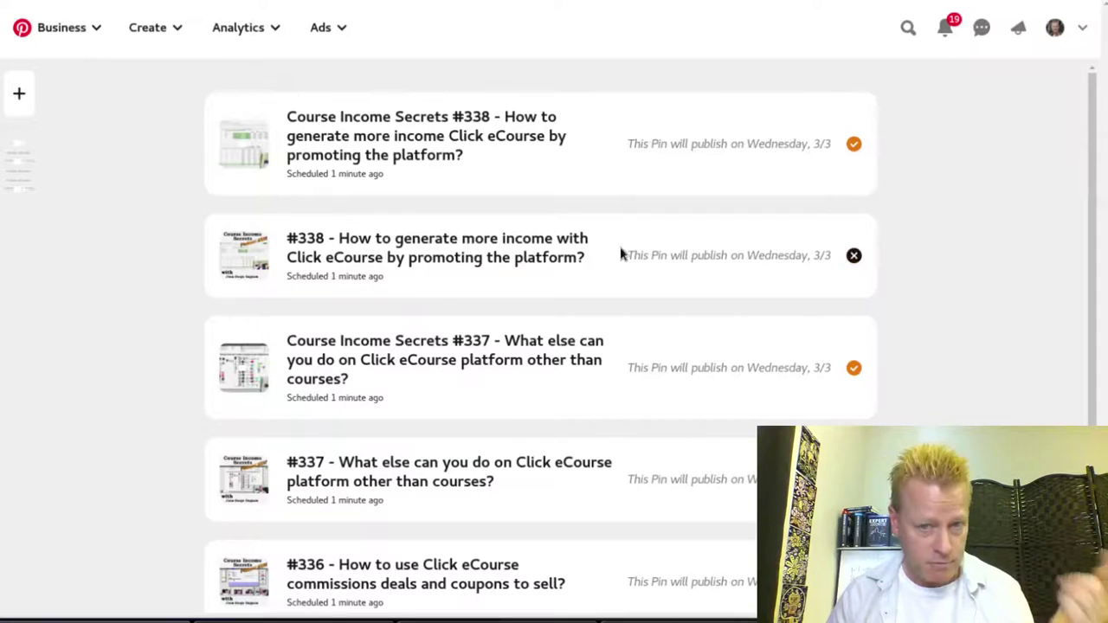